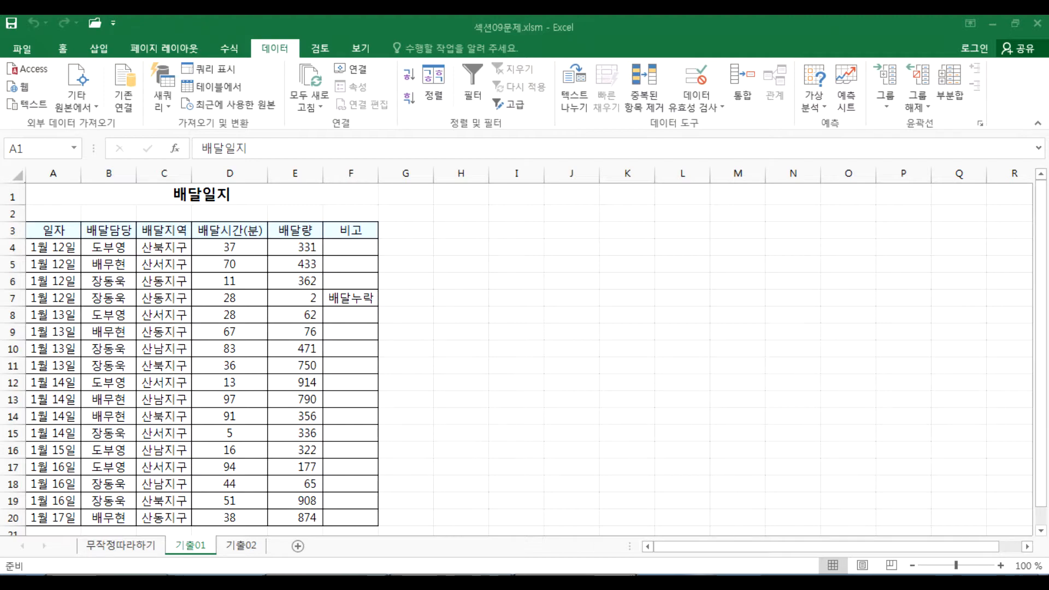
Switch to the blank Notepad document and write the line "부분합을 하기 위해서는 반드시 정렬작업을 선행한다."
{"action": "left_click", "coordinate": [360, 582]}
{"action": "type", "text": "qnq"}
{"action": "key", "text": "BackSpace"}
{"action": "key", "text": "BackSpace"}
{"action": "key", "text": "BackSpace"}
{"action": "key", "text": "Hangul"}
{"action": "type", "text": "부분"}
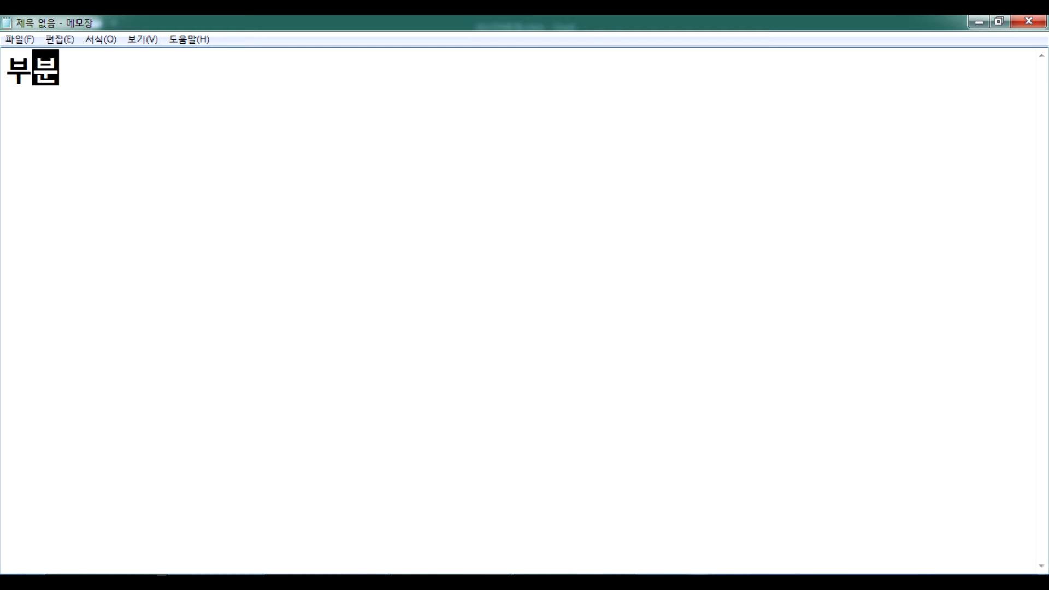
{"action": "type", "text": "합을 하기 위해서는 반"}
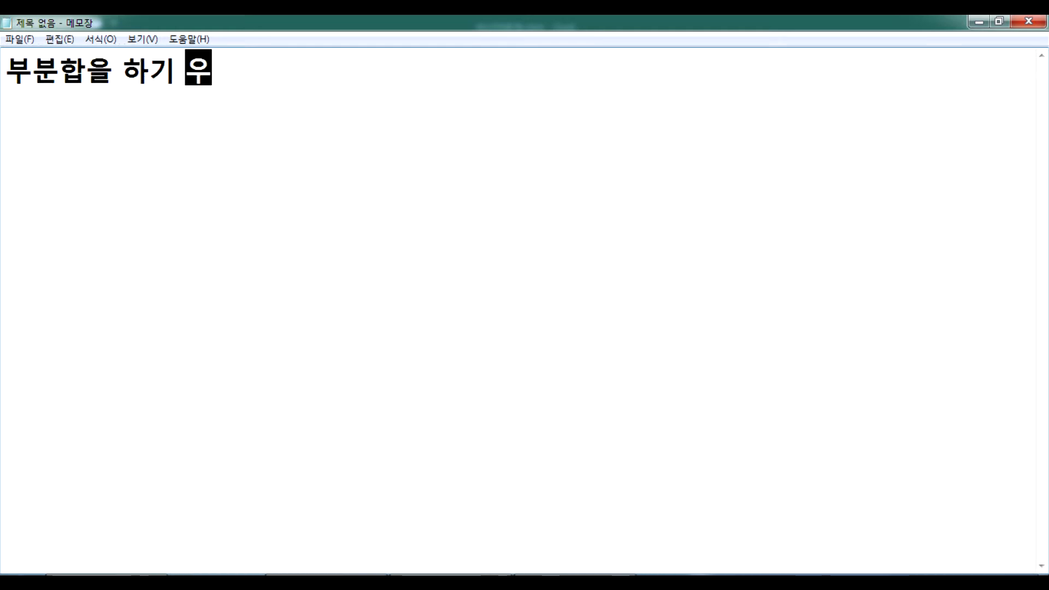
{"action": "type", "text": "드시"}
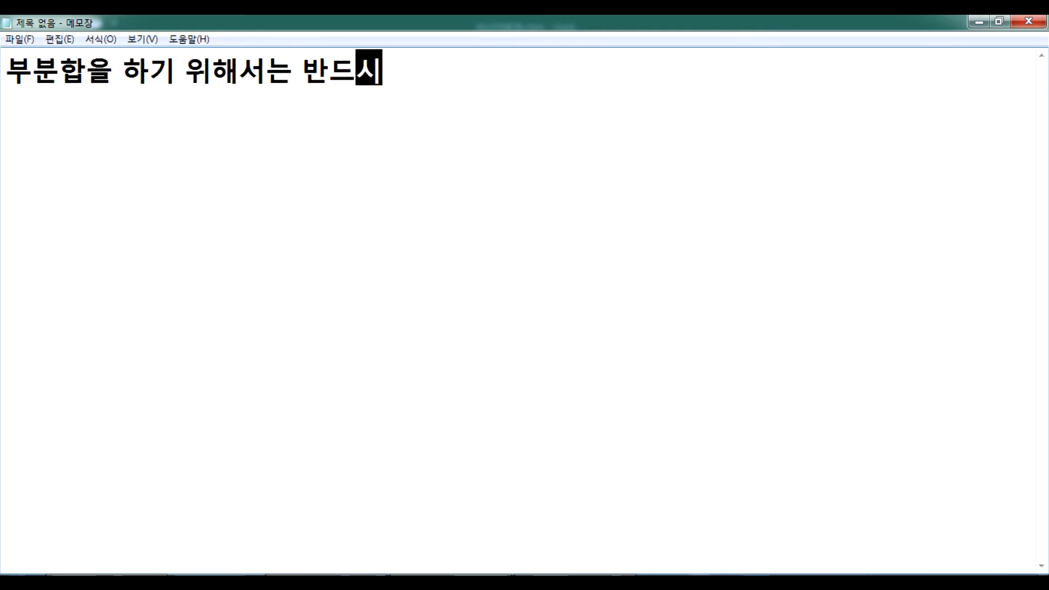
{"action": "type", "text": " 정렬작업을 "}
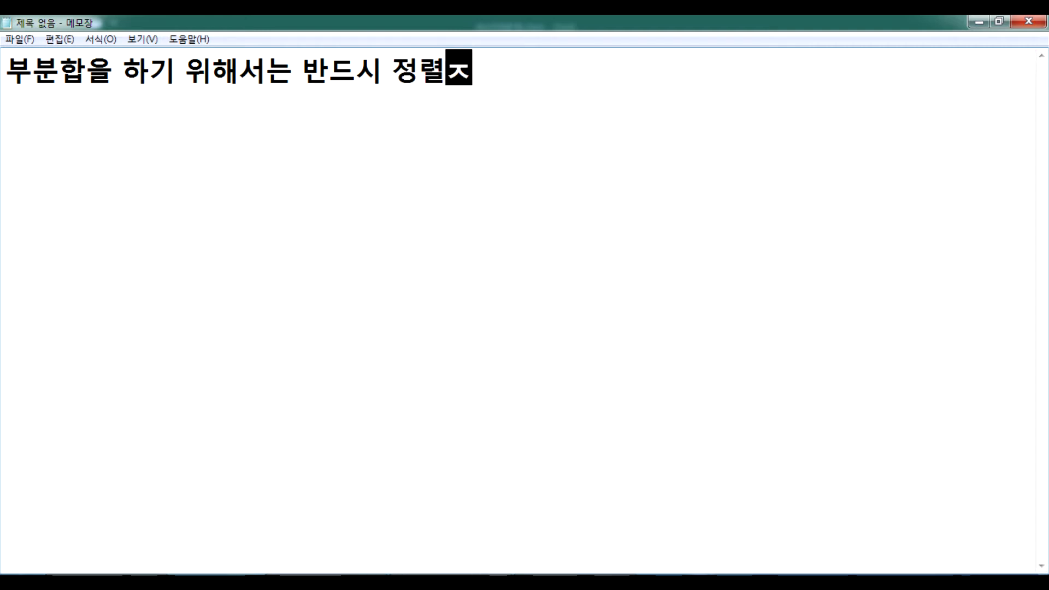
{"action": "type", "text": "선"}
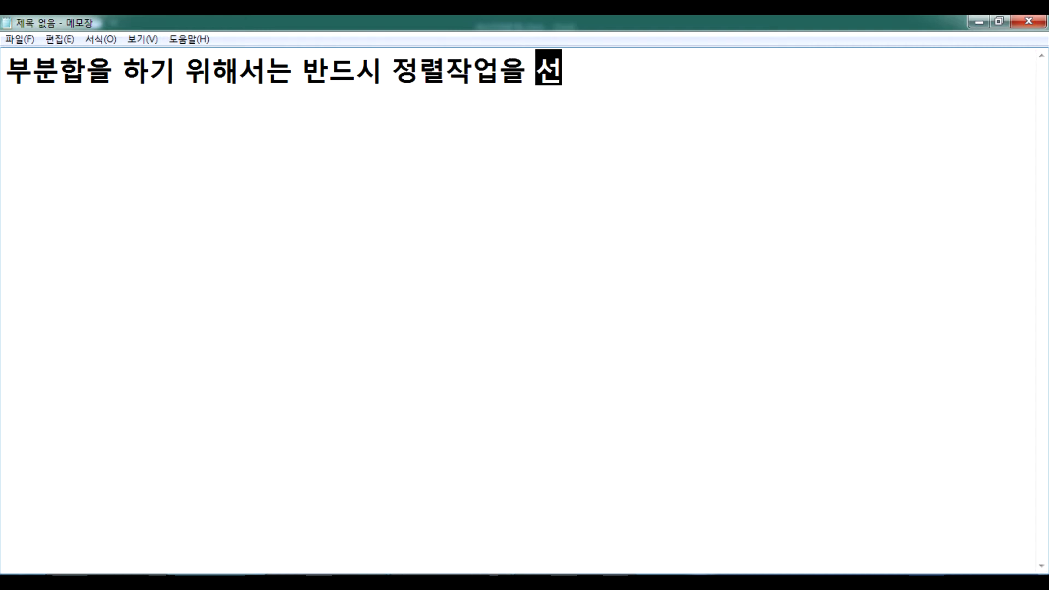
{"action": "type", "text": "행하ㄴ다."}
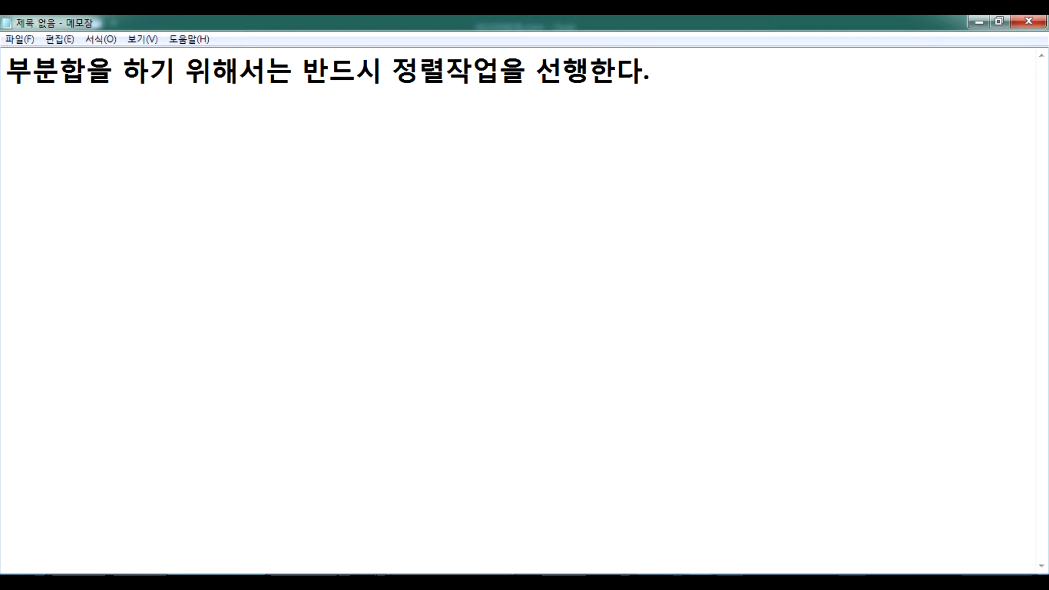
Below a blank line, write "부분합 기능을 이용하여 진료과목별 인원, 연령대의 평균을 계산한 후에,"
{"action": "mouse_move", "coordinate": [304, 575]}
{"action": "mouse_move", "coordinate": [307, 463]}
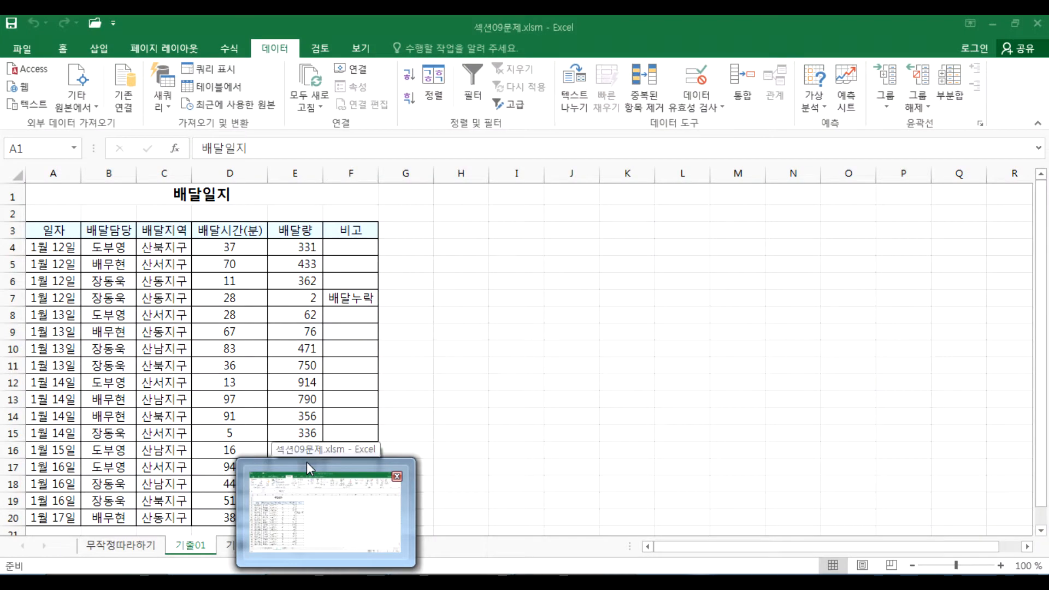
{"action": "type", "text": "부부분합 기능을 잉"}
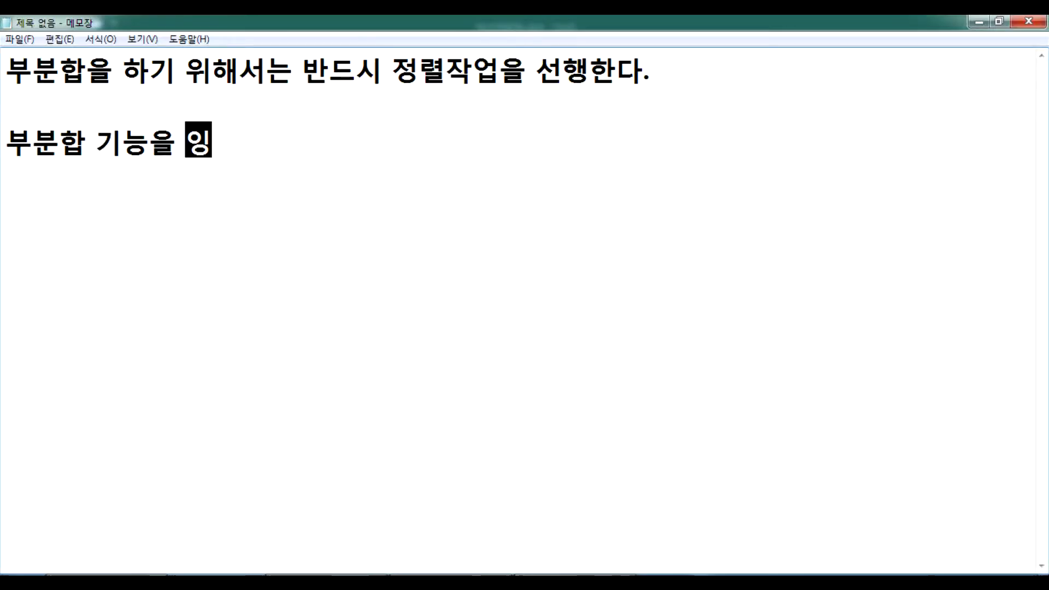
{"action": "type", "text": "용하여 "}
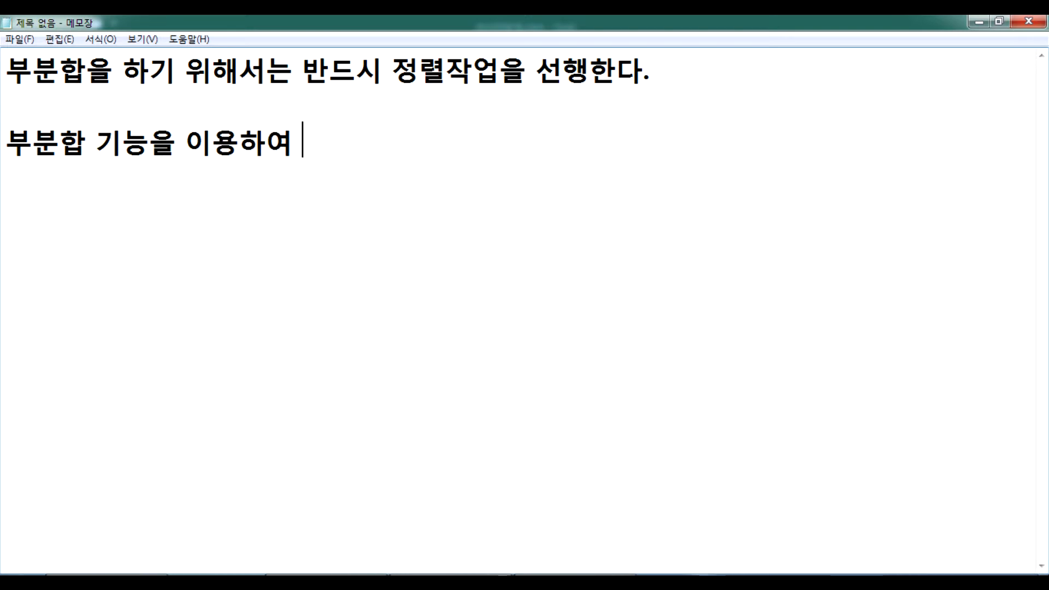
{"action": "type", "text": "진료과목ㅂ"}
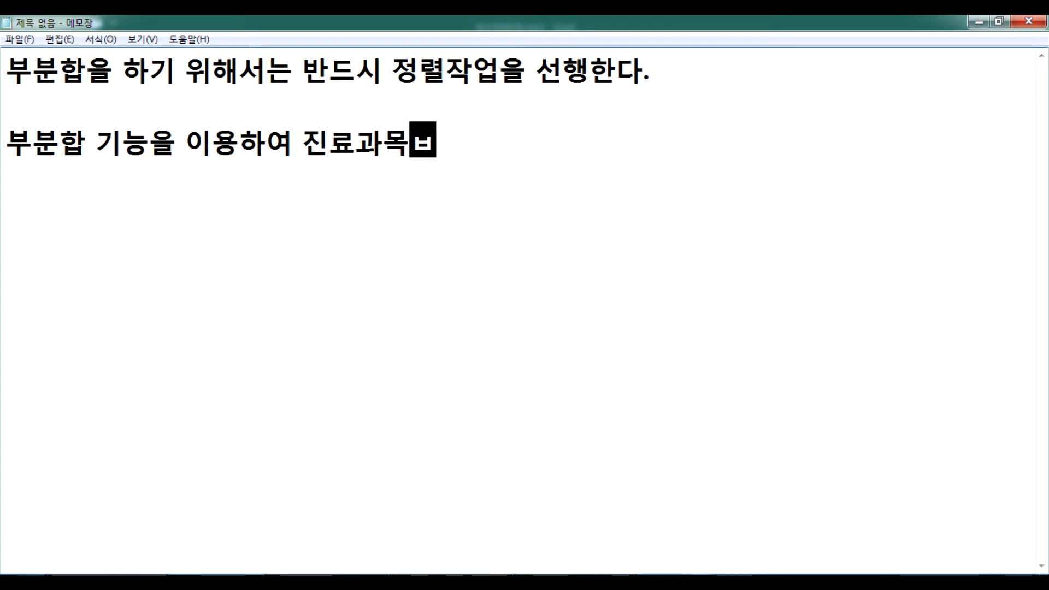
{"action": "type", "text": "별"}
{"action": "type", "text": " 인원, ㅇ"}
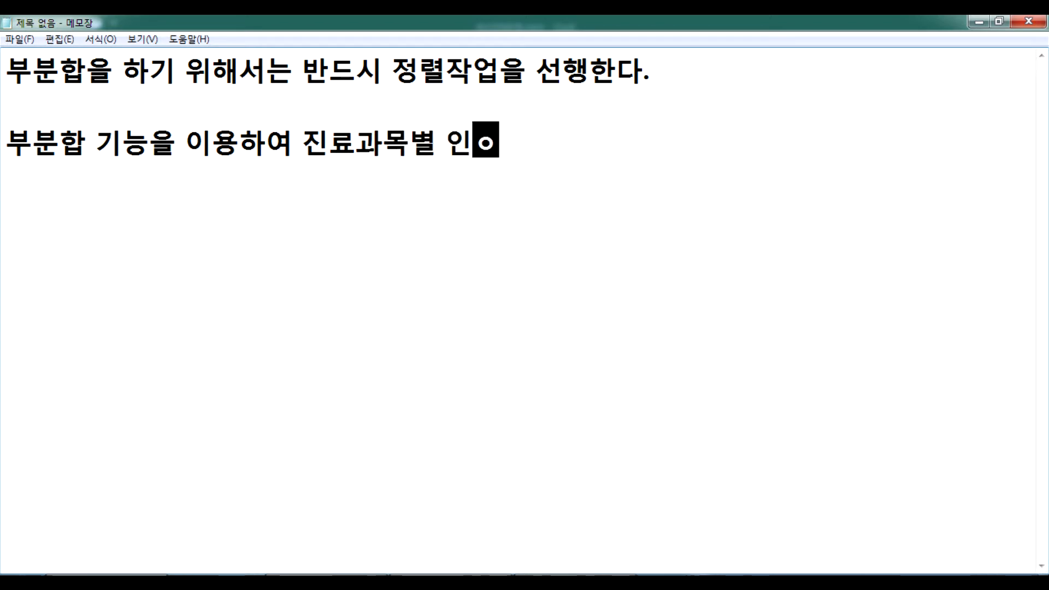
{"action": "type", "text": "연령ㄹ"}
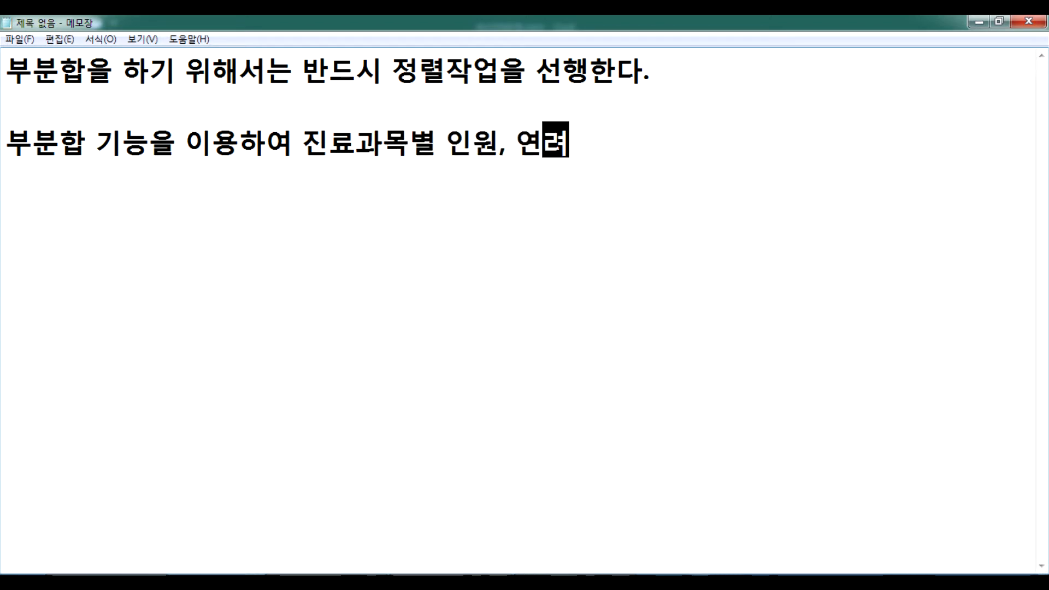
{"action": "type", "text": "대의 평균"}
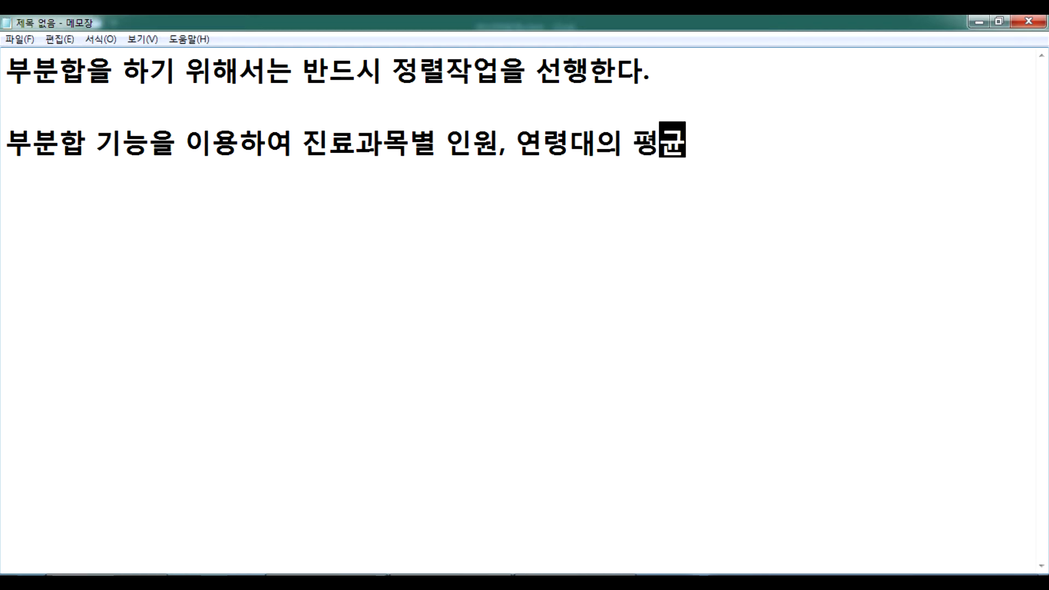
{"action": "type", "text": "을 게"}
{"action": "key", "text": "BackSpace"}
{"action": "type", "text": "계산한 ㅅ후"}
{"action": "key", "text": "BackSpace"}
{"action": "key", "text": "BackSpace"}
{"action": "key", "text": "BackSpace"}
{"action": "type", "text": "후에, "}
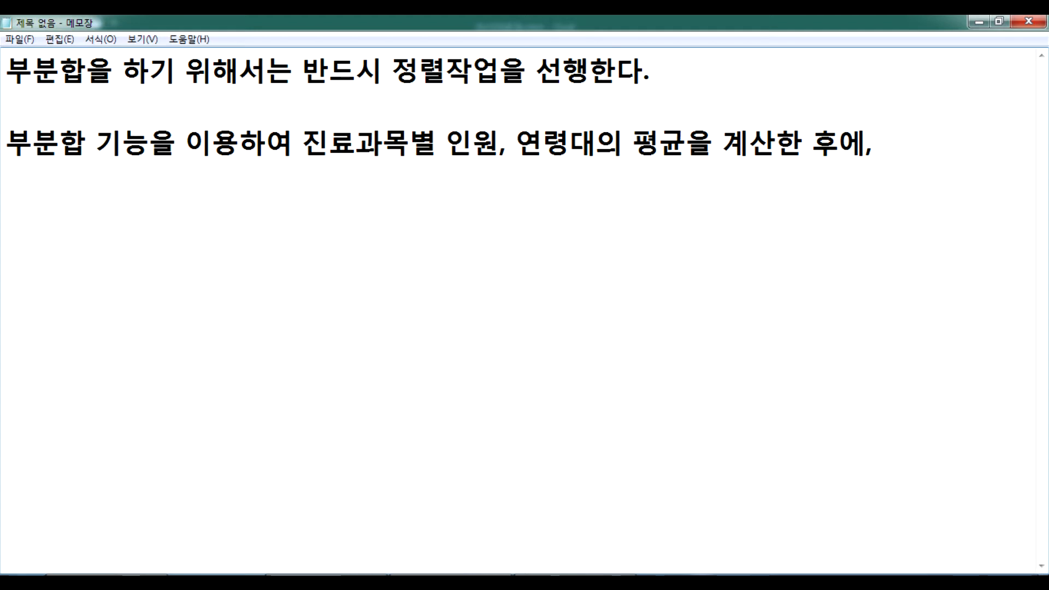
Complete the problem sentence with "거주지역별 인원의 최소값을 계산" and prefix it with "문제)"
{"action": "type", "text": "거주징역별 "}
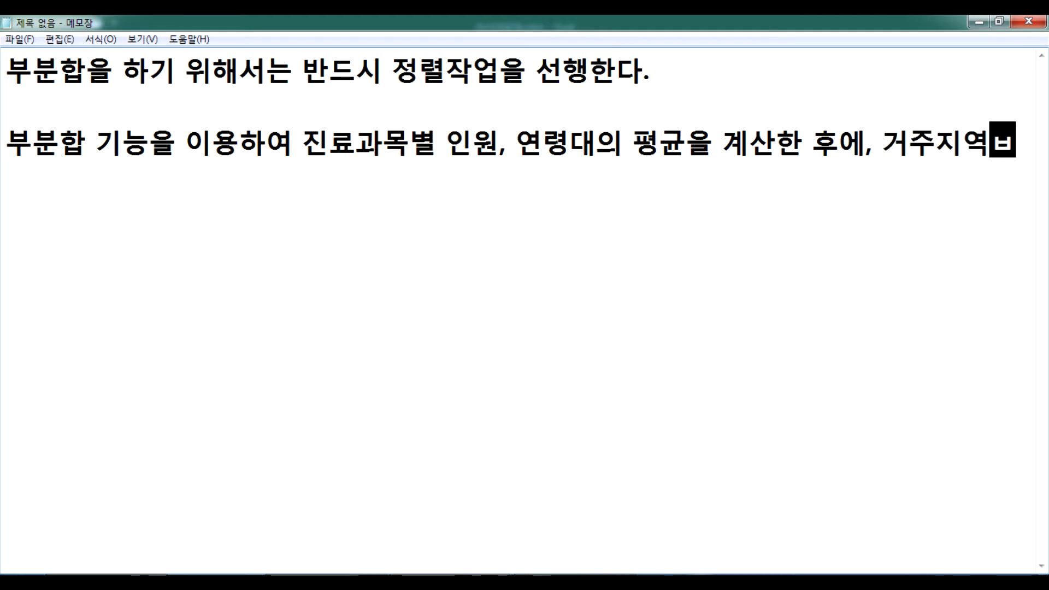
{"action": "type", "text": "인원"}
{"action": "type", "text": "의 "}
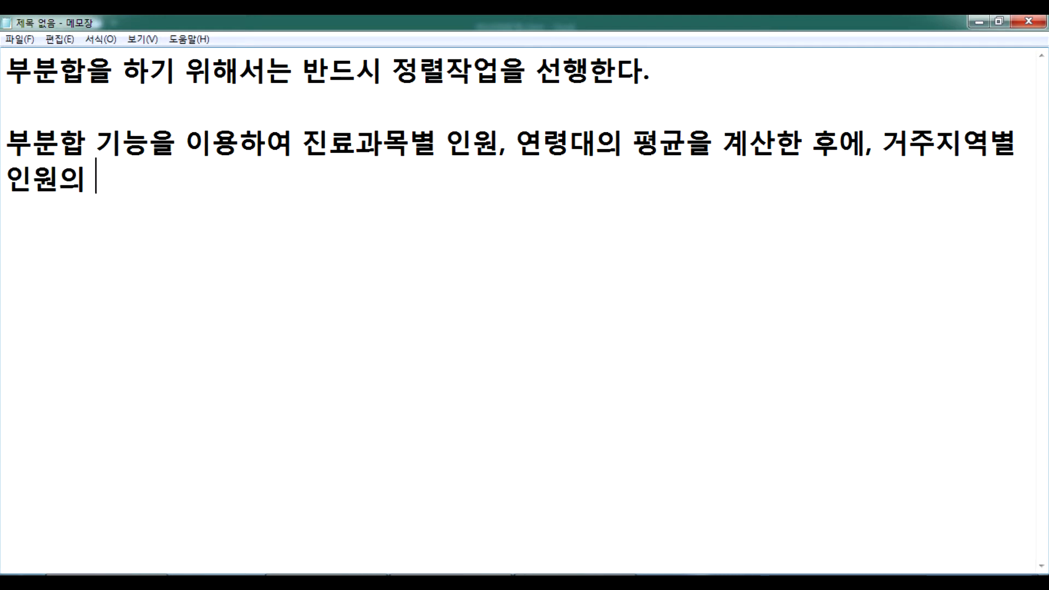
{"action": "type", "text": "최소값을 계산"}
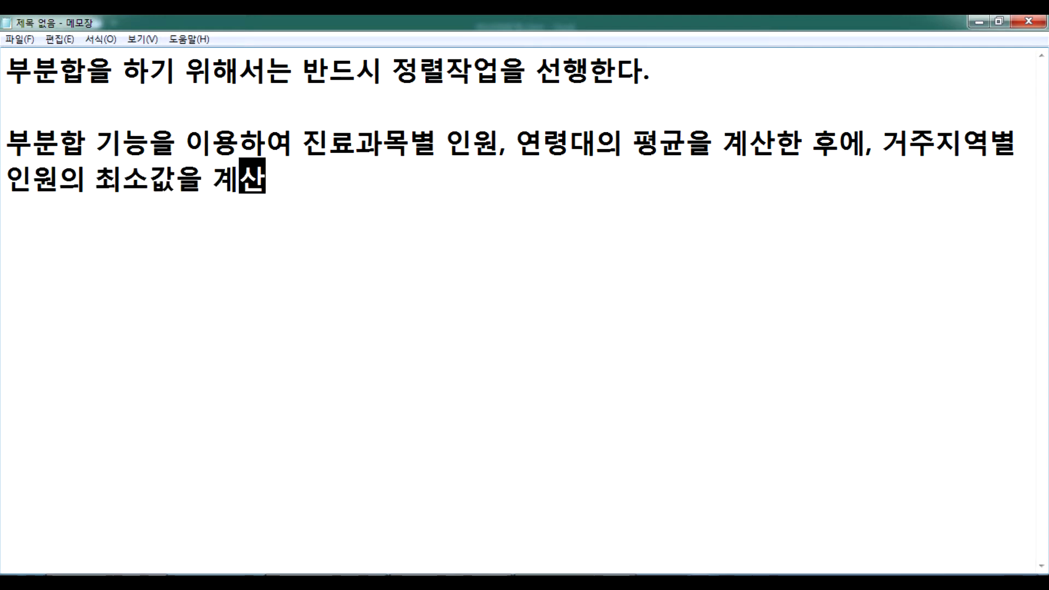
{"action": "key", "text": "Return"}
{"action": "key", "text": "Up"}
{"action": "type", "text": "문제)"}
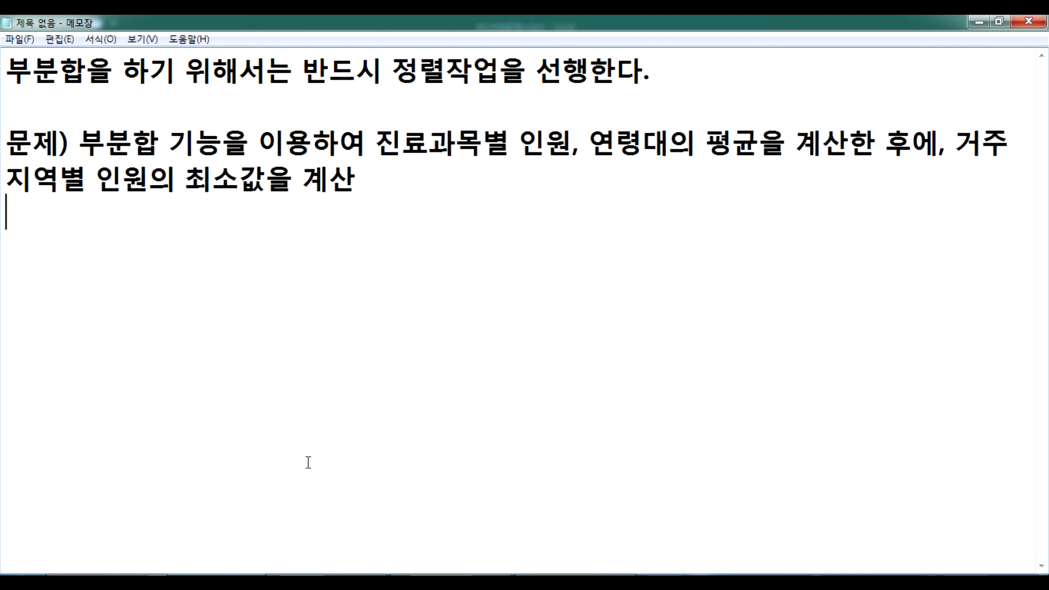
Below the problem sentence, add the condition "> 정렬의 첫째 기준은 진료과목의 오름차순, 둘째 기준은 거주지역의 내림차순"
{"action": "type", "text": " > "}
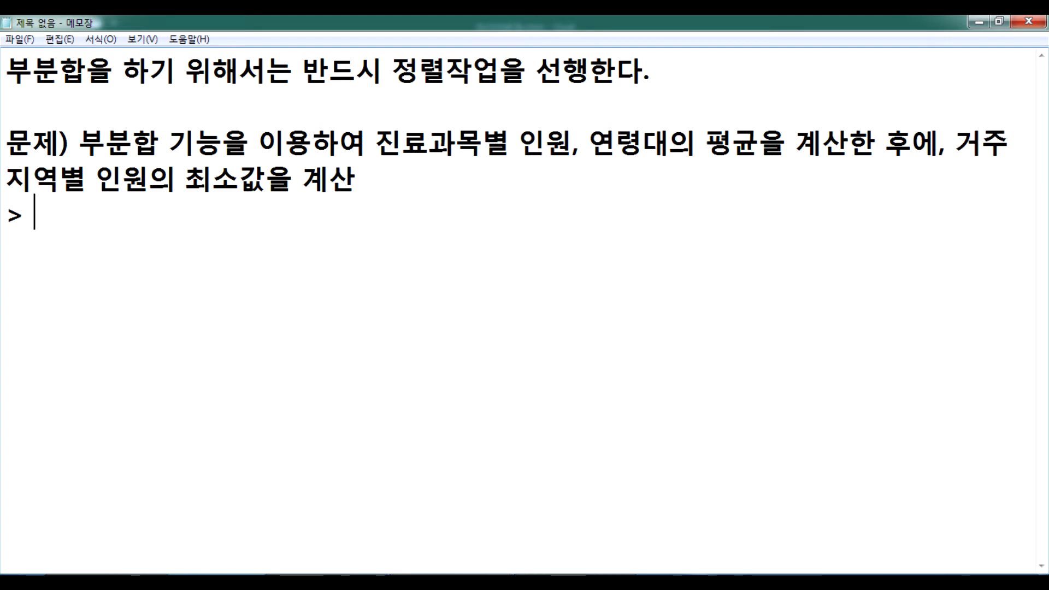
{"action": "type", "text": "정렬의 첫"}
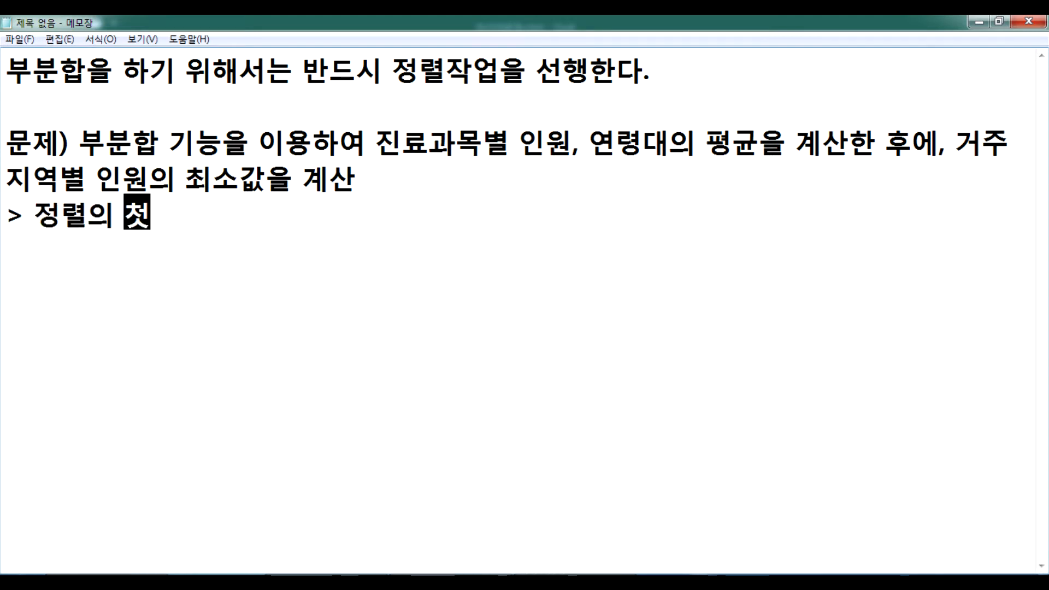
{"action": "type", "text": "째 기주ㄴ은 진룍"}
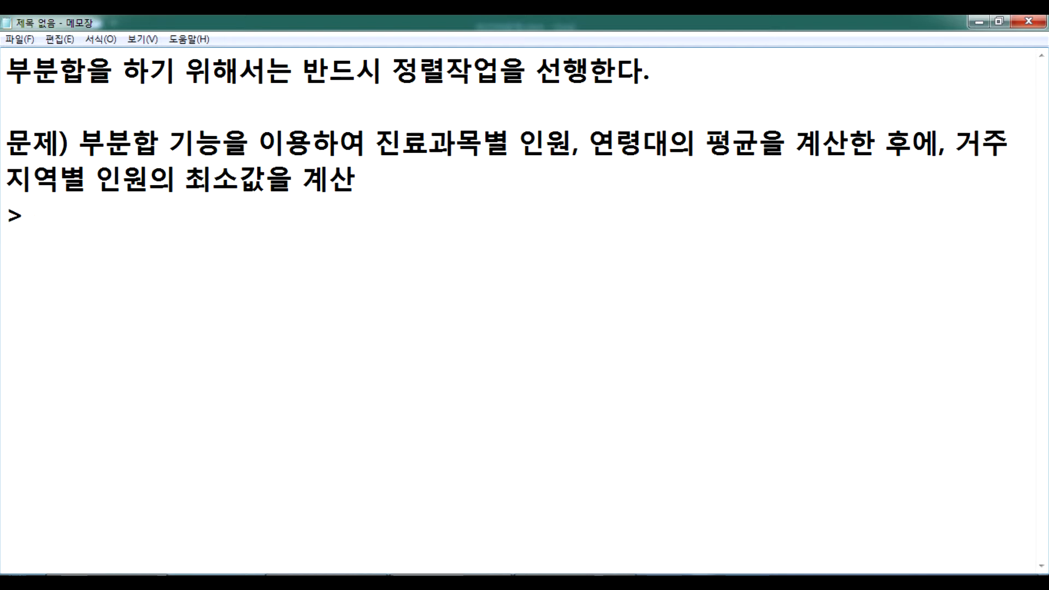
{"action": "type", "text": "ㅘ목의 오름"}
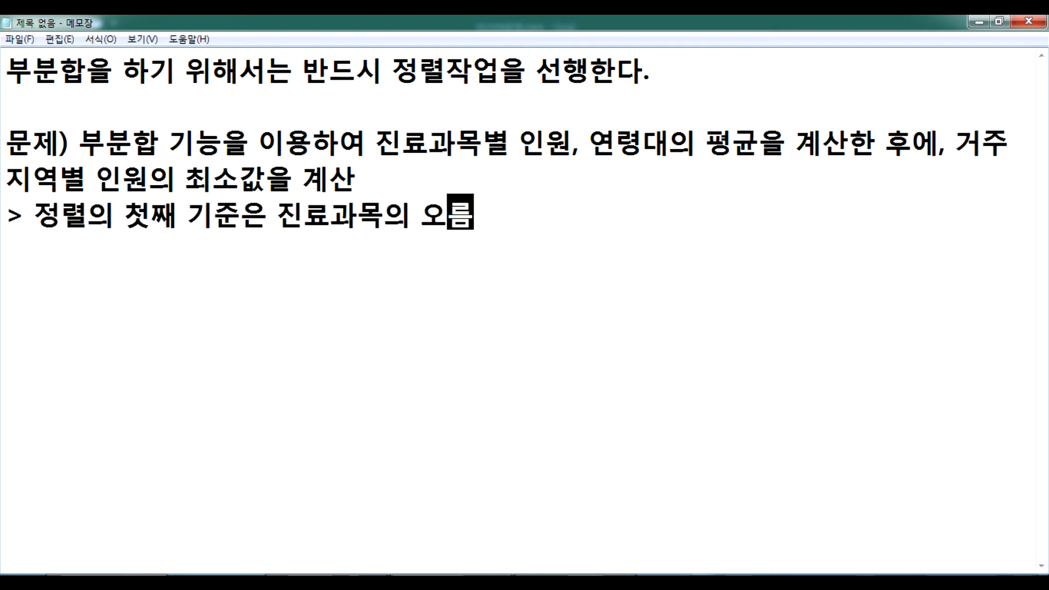
{"action": "type", "text": "차순, 둘째 기준은 "}
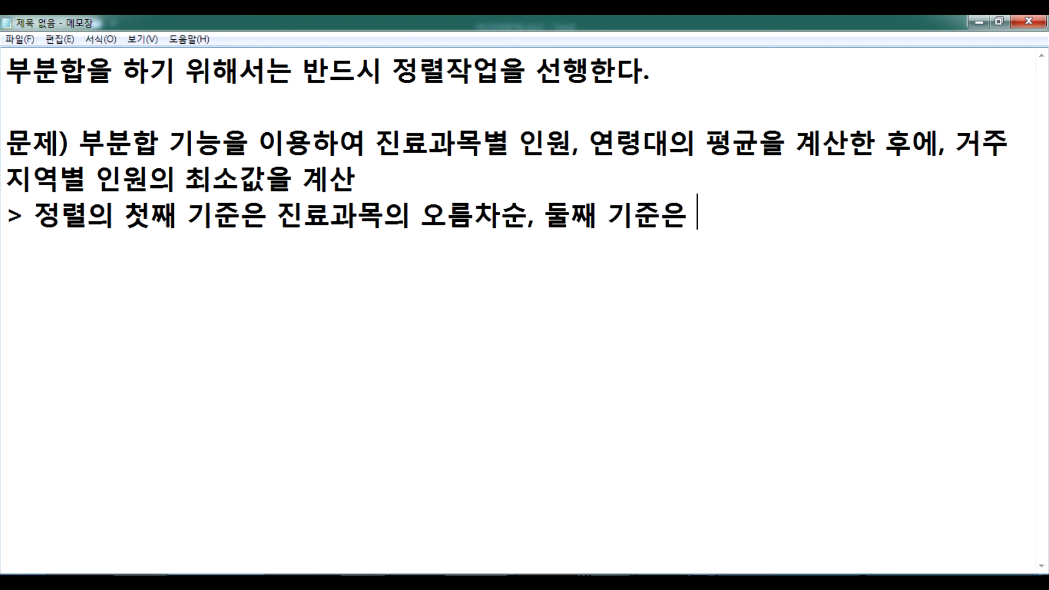
{"action": "type", "text": "거주잉역"}
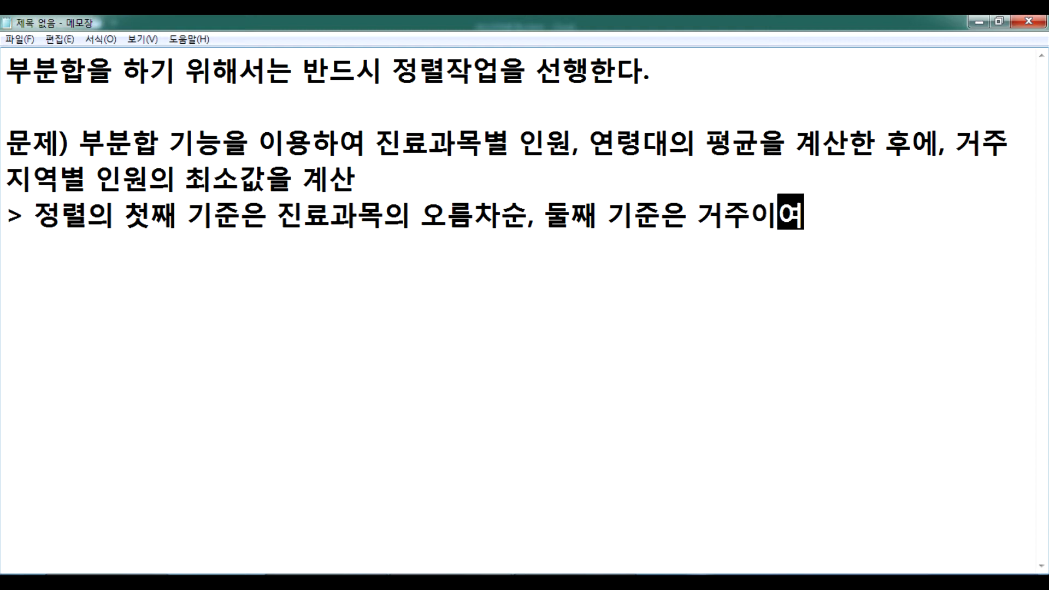
{"action": "key", "text": "BackSpace"}
{"action": "key", "text": "BackSpace"}
{"action": "type", "text": "지역"}
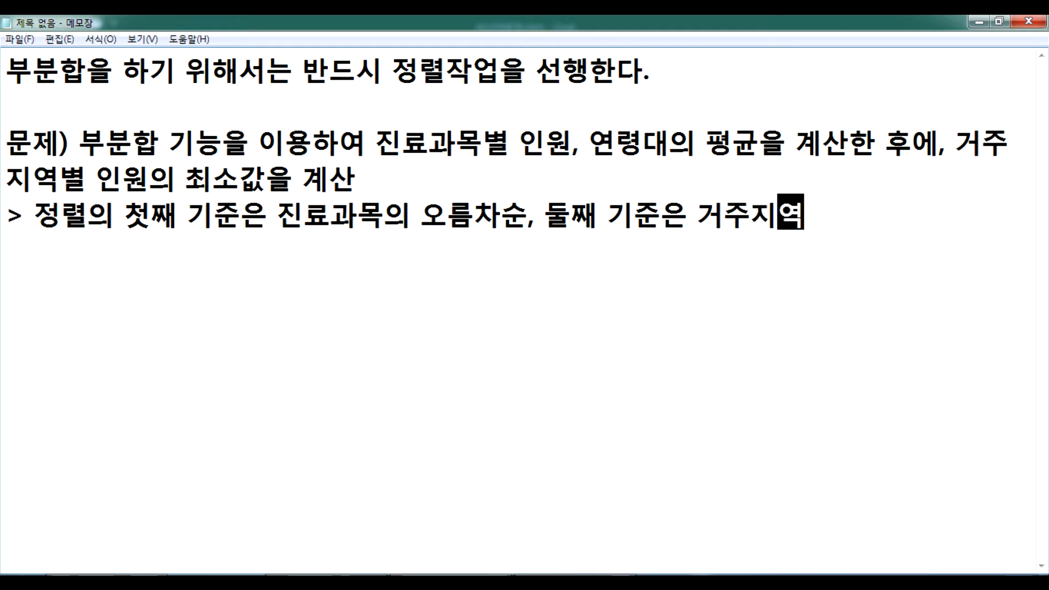
{"action": "type", "text": "의 내림차순"}
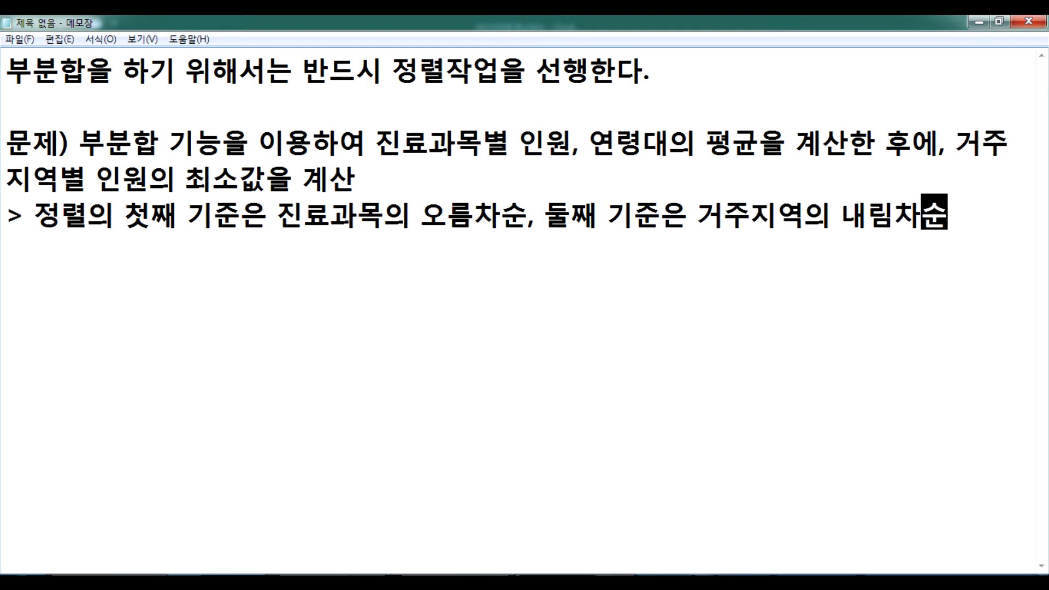
Add the condition line "> 인원의 평균 소수 자리수는 소수 이하 2로 하시오" below the sorting condition
{"action": "key", "text": "Return"}
{"action": "type", "text": "> 인원의"}
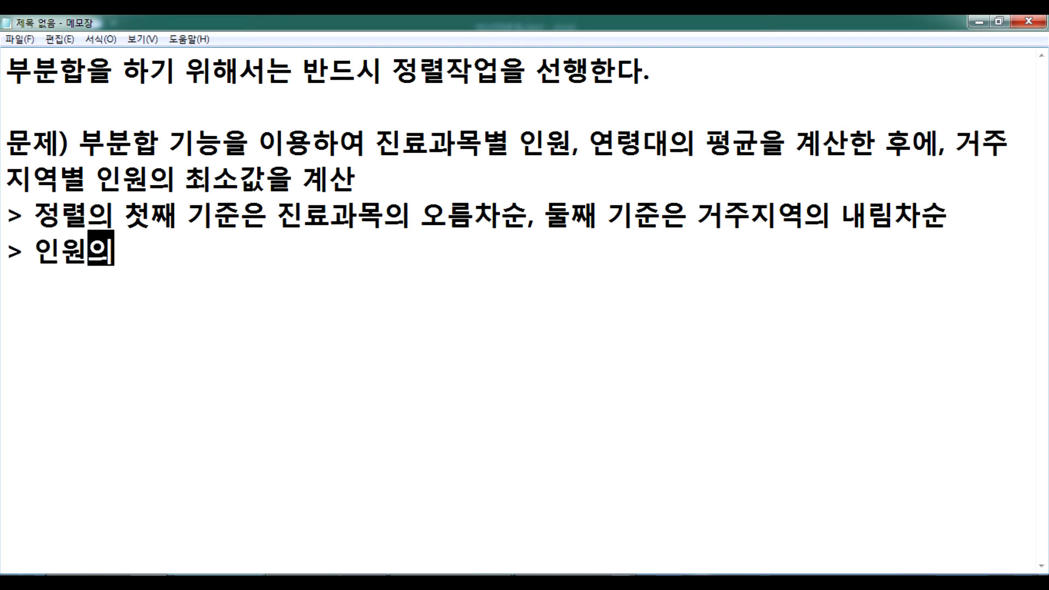
{"action": "type", "text": " ㅍ평균 소수"}
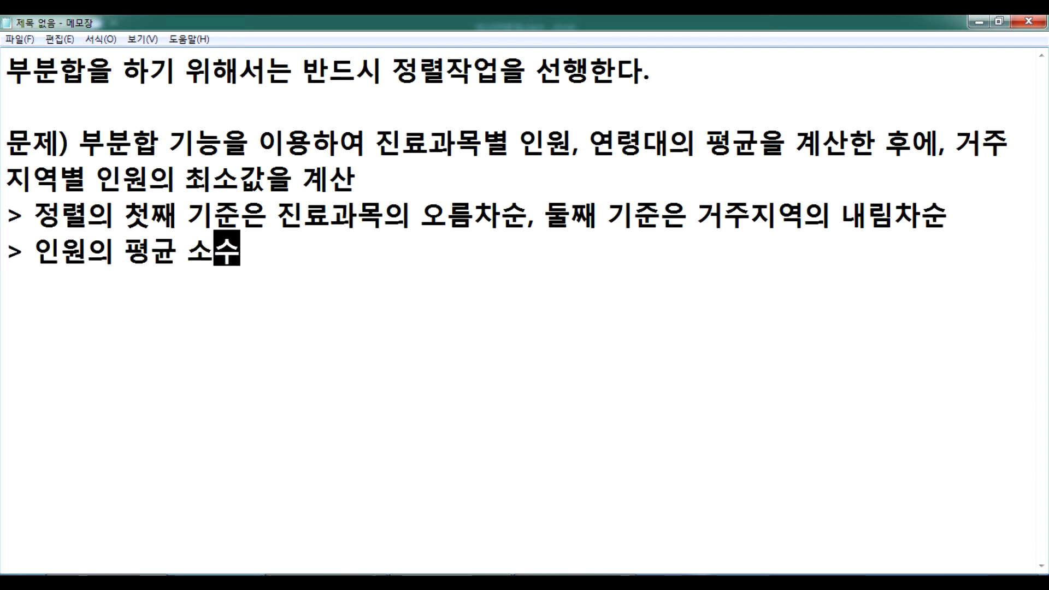
{"action": "type", "text": " 잉하"}
{"action": "key", "text": "BackSpace"}
{"action": "key", "text": "BackSpace"}
{"action": "key", "text": "BackSpace"}
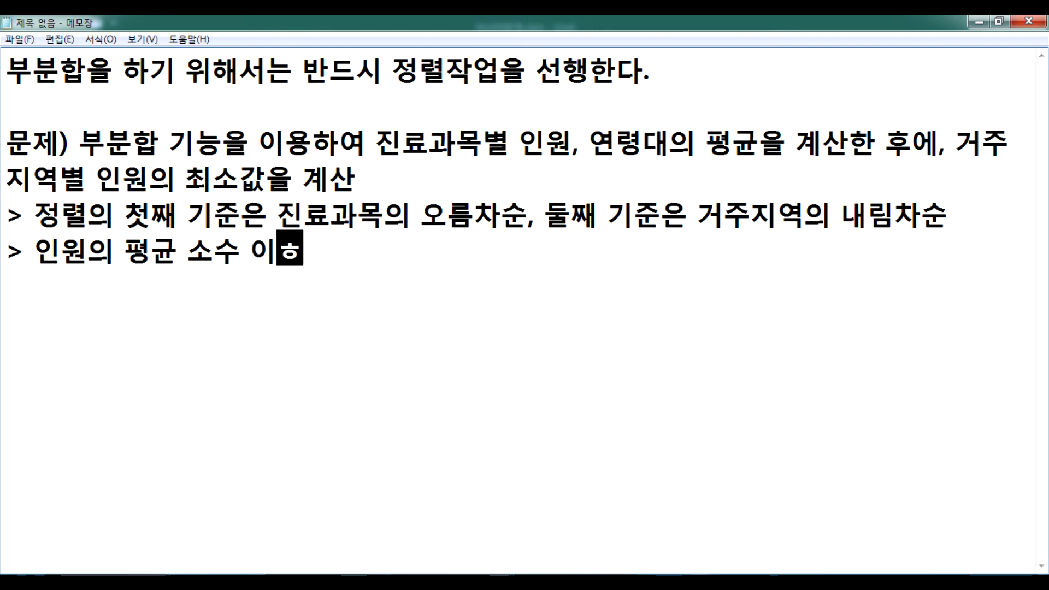
{"action": "type", "text": "자리수는 "}
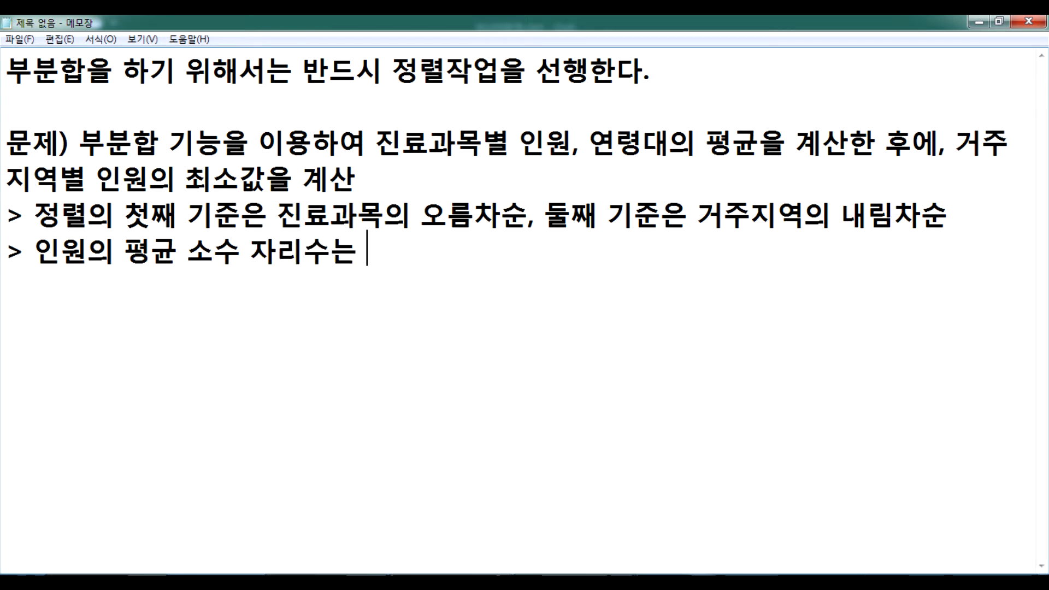
{"action": "type", "text": "소수 이하 2로 "}
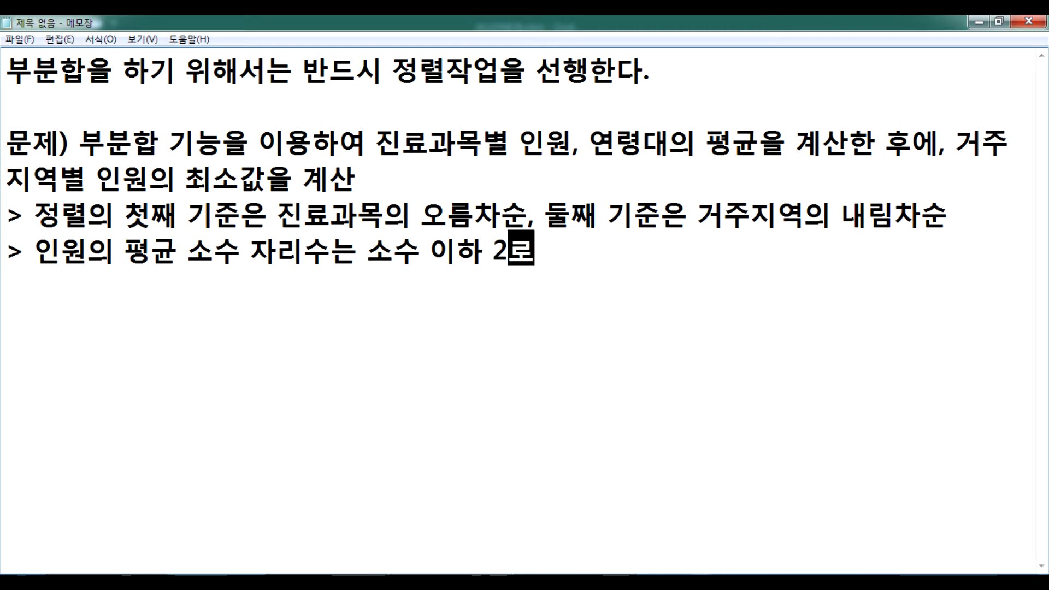
{"action": "type", "text": "하시오"}
Add the condition line "> 평균과 최소값은 위에 명시된 순서대로 처리" below the decimal-places condition
{"action": "key", "text": "Return"}
{"action": "type", "text": "> 평균"}
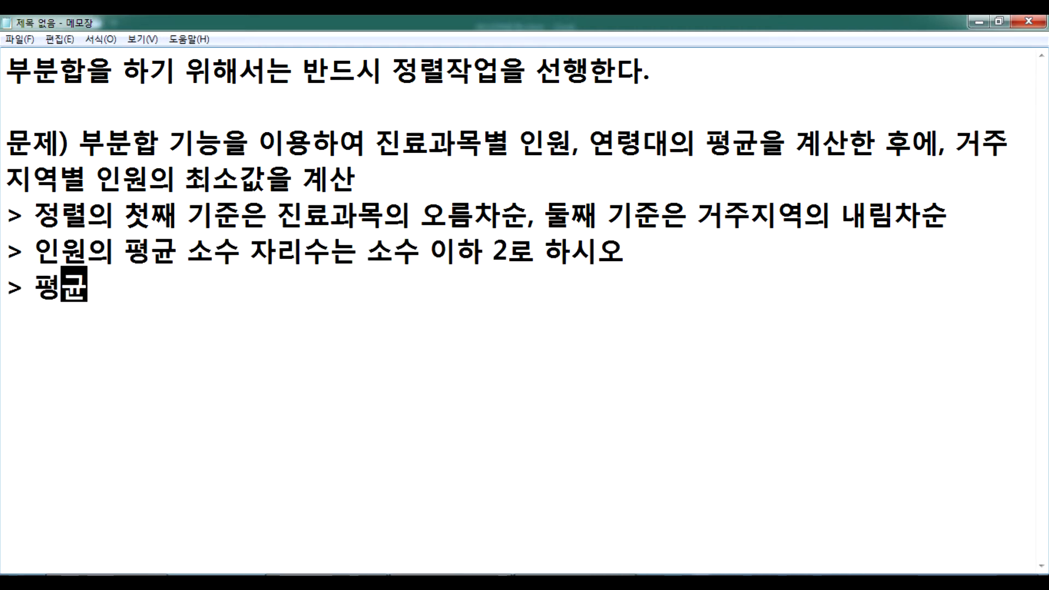
{"action": "type", "text": "과 최소"}
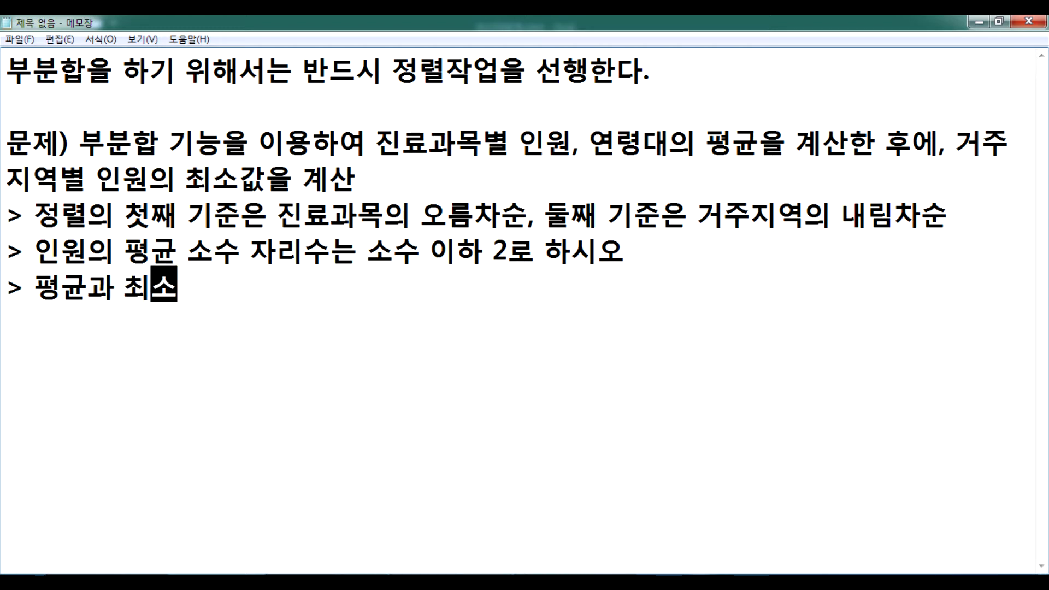
{"action": "type", "text": "값은 위에 "}
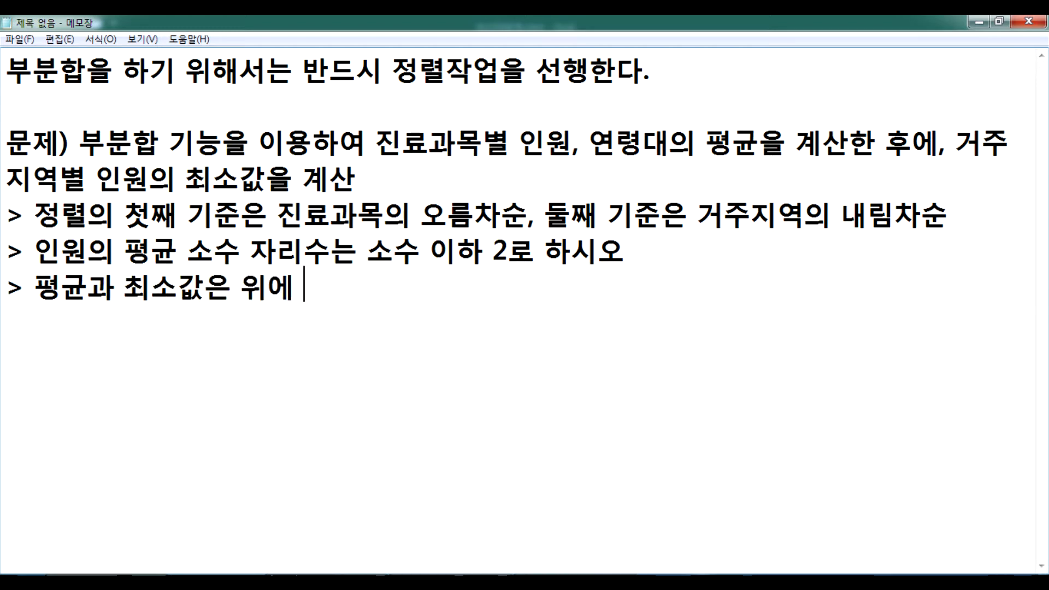
{"action": "type", "text": "명시된 "}
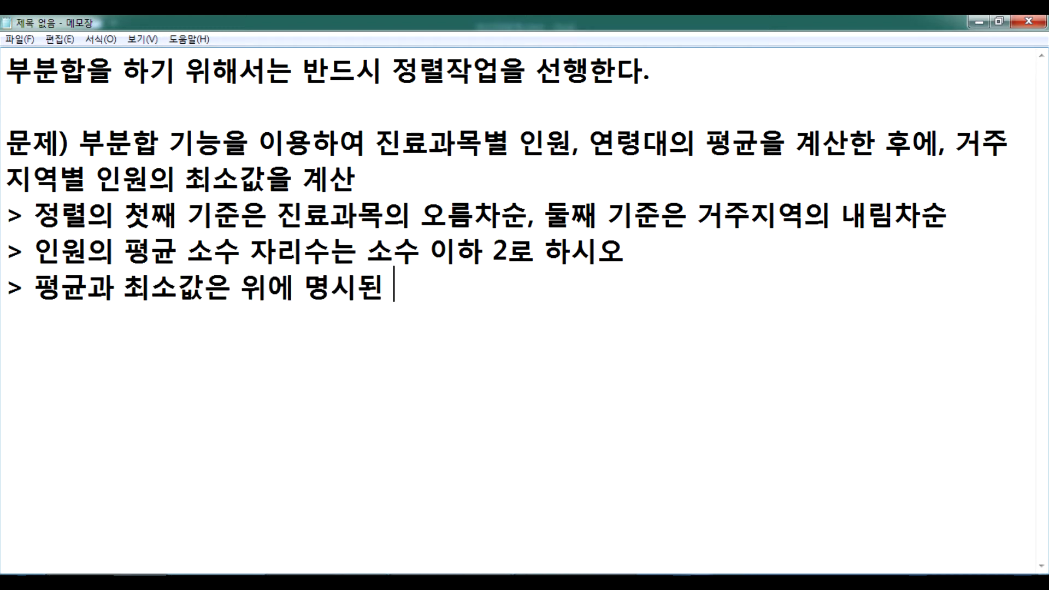
{"action": "type", "text": "순서대로 처리"}
{"action": "key", "text": "Return"}
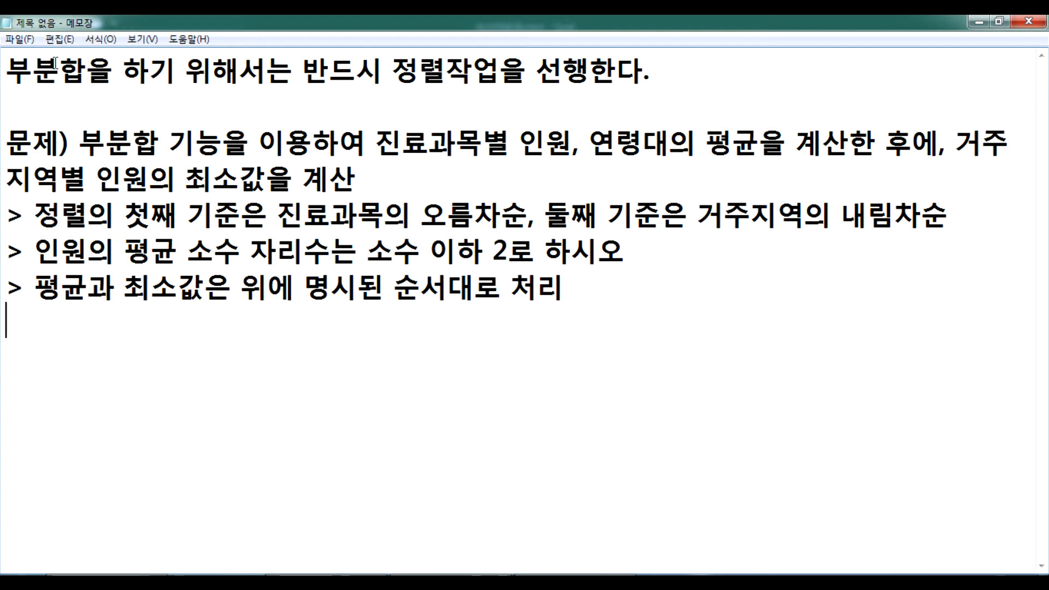
Review the sort-first rule, the problem sentence and the sorting condition, and switch to the Excel workbook 섹션09문제.xlsm
{"action": "left_click_drag", "start_coordinate": [18, 65], "coordinate": [154, 62]}
{"action": "left_click_drag", "start_coordinate": [392, 67], "coordinate": [526, 66]}
{"action": "left_click_drag", "start_coordinate": [6, 141], "coordinate": [360, 161]}
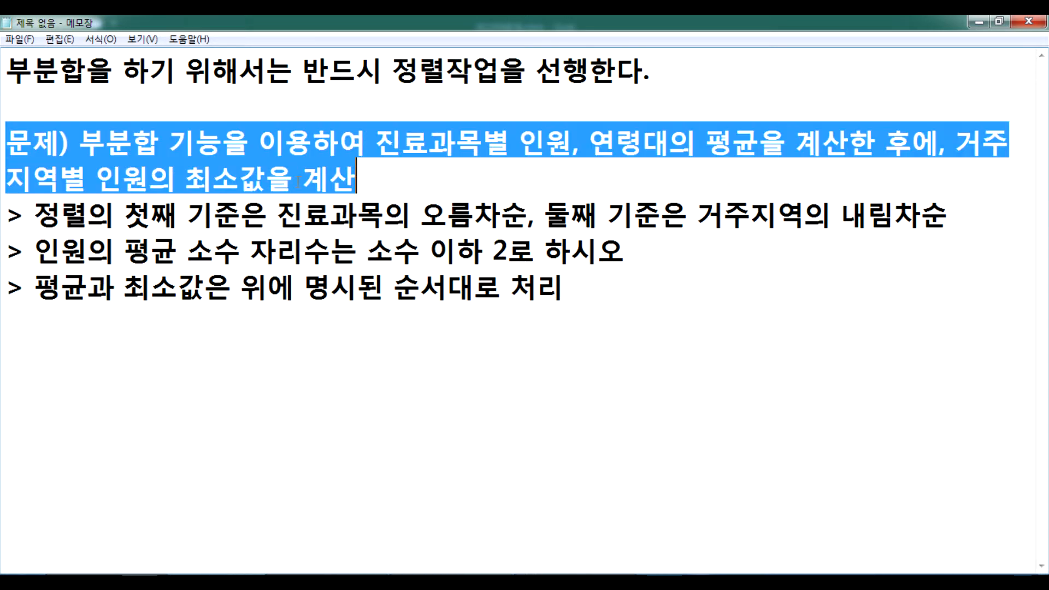
{"action": "left_click_drag", "start_coordinate": [42, 217], "coordinate": [832, 216]}
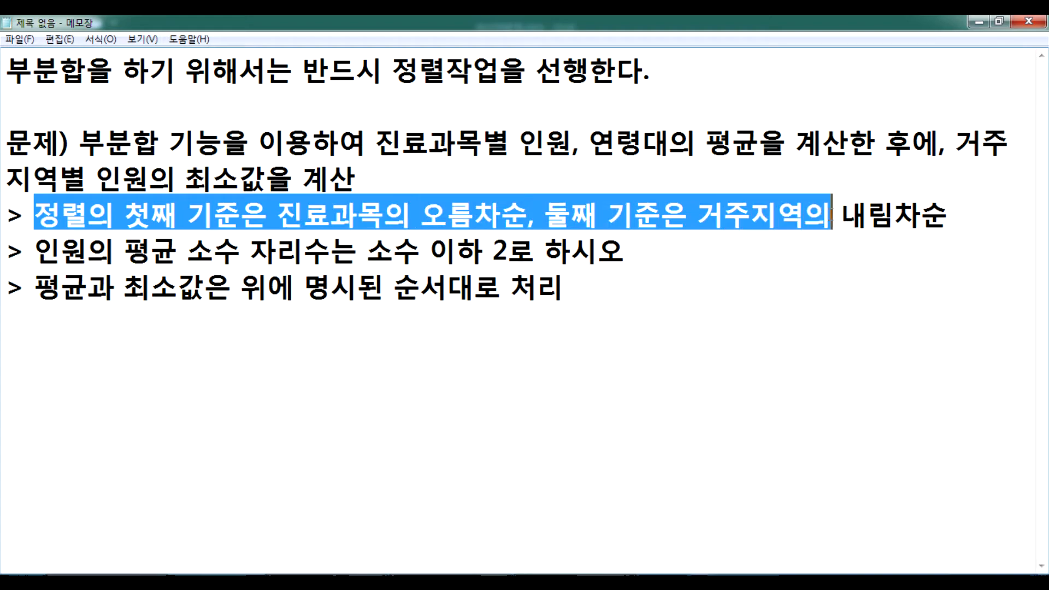
{"action": "key", "text": "alt+Tab"}
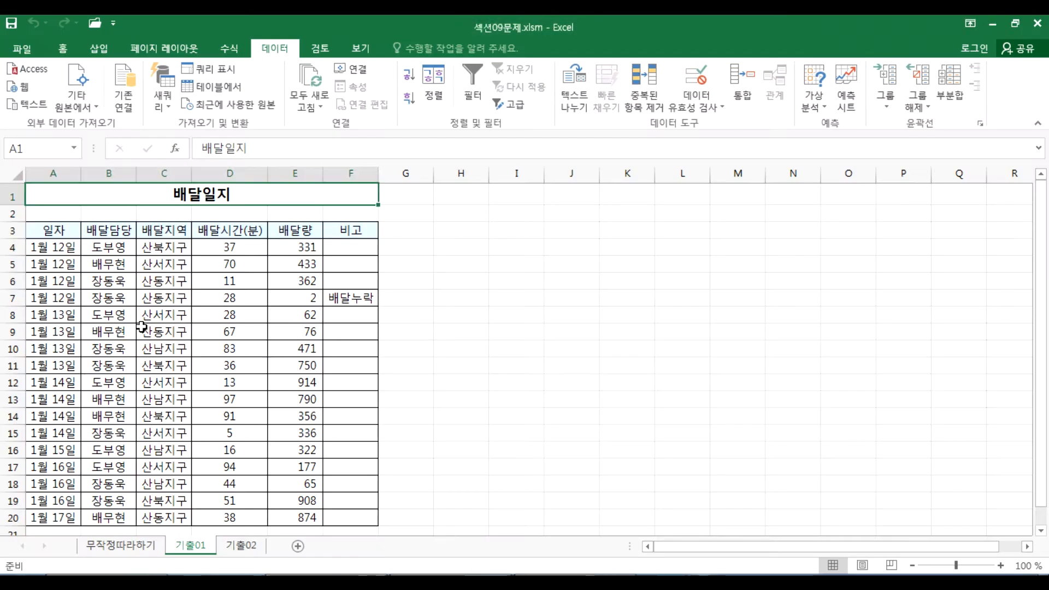
{"action": "left_click_drag", "start_coordinate": [42, 238], "coordinate": [342, 507]}
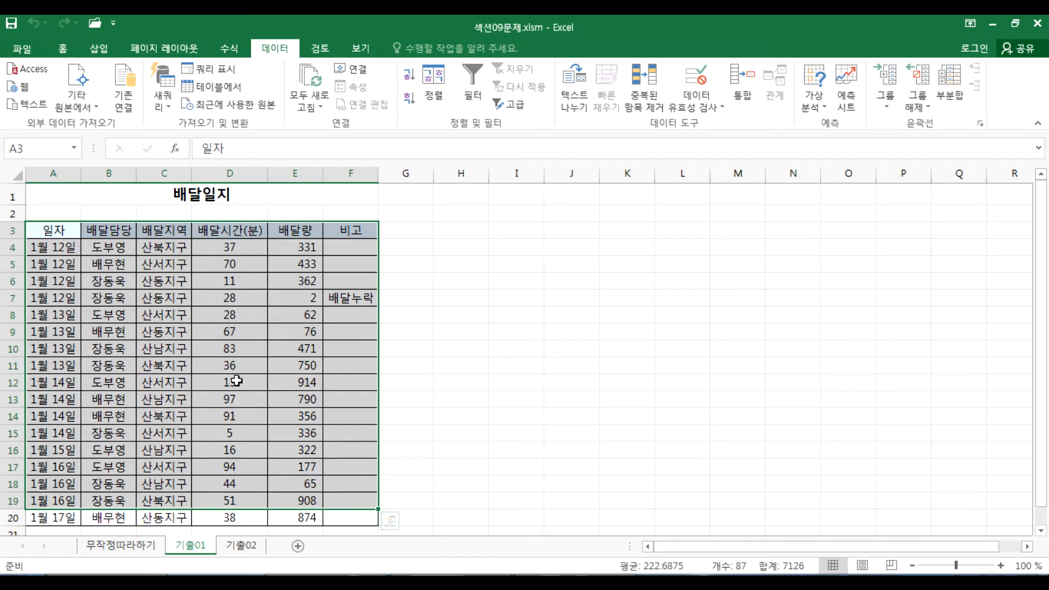
{"action": "left_click", "coordinate": [302, 382]}
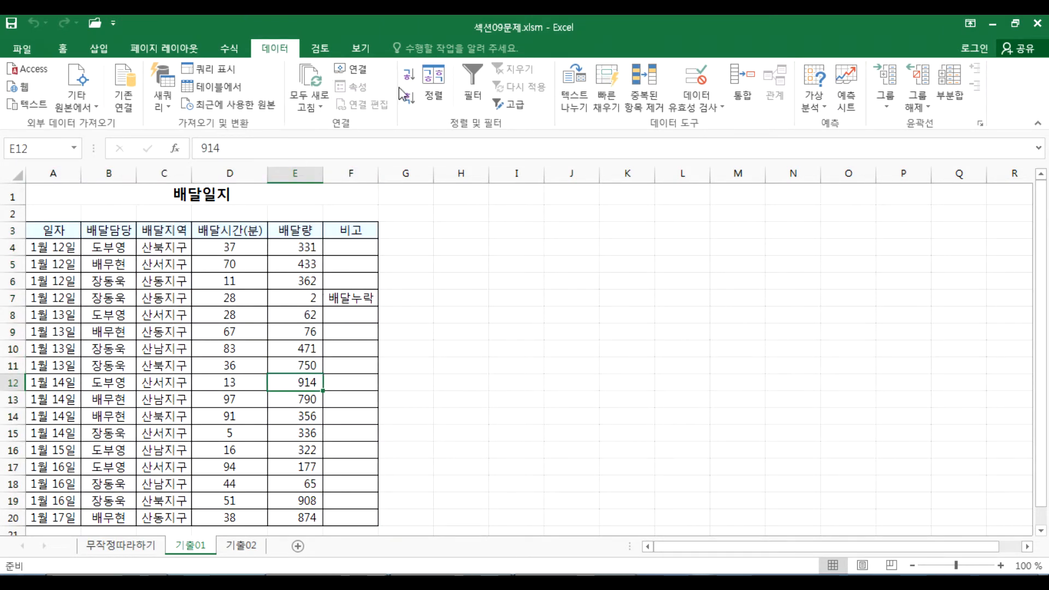
{"action": "left_click", "coordinate": [438, 76]}
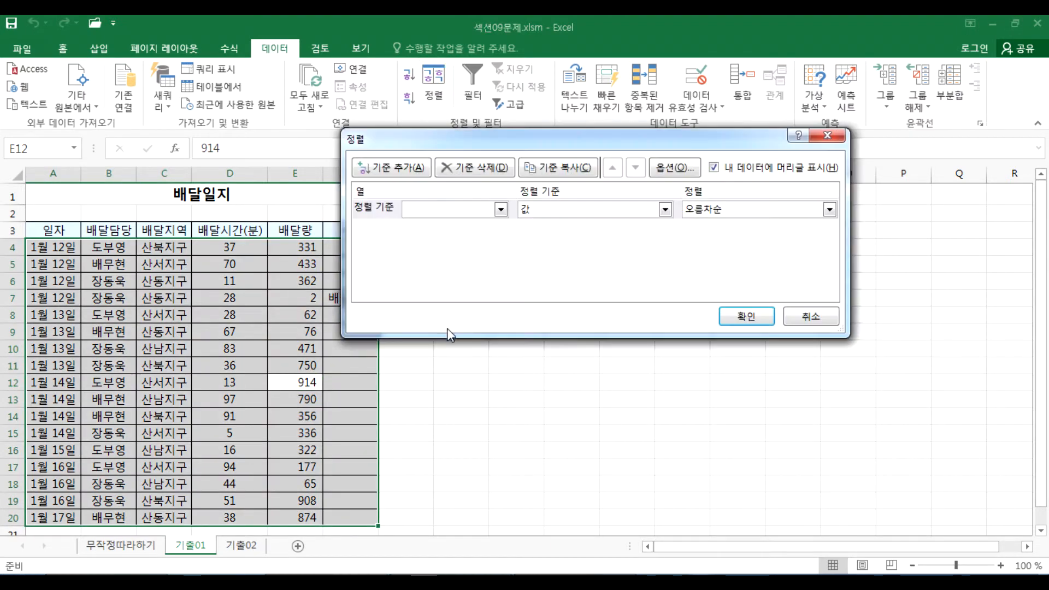
{"action": "left_click", "coordinate": [107, 581]}
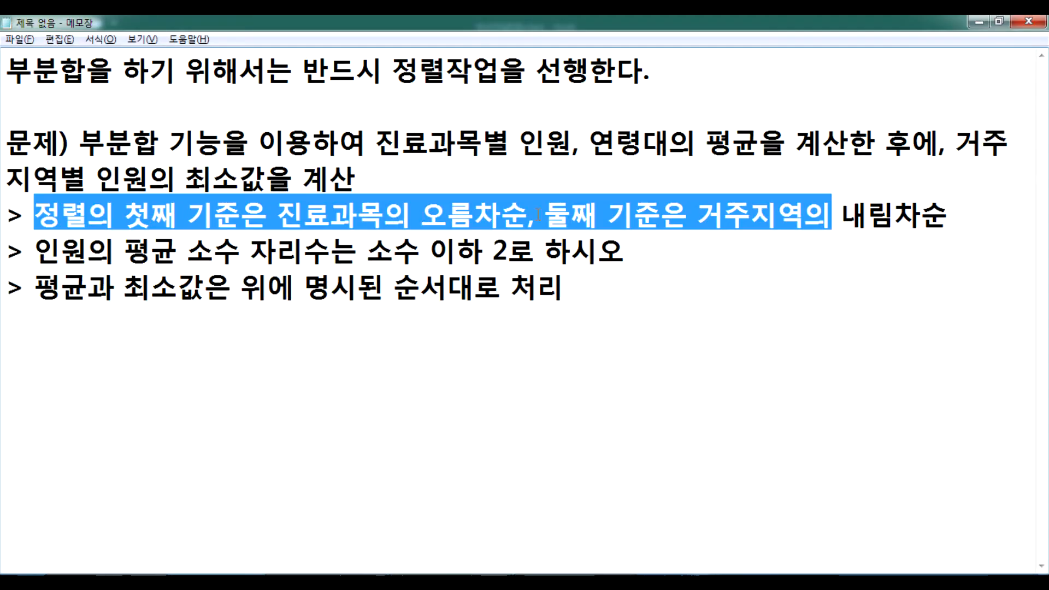
{"action": "left_click", "coordinate": [125, 220]}
{"action": "key", "text": "alt+Tab"}
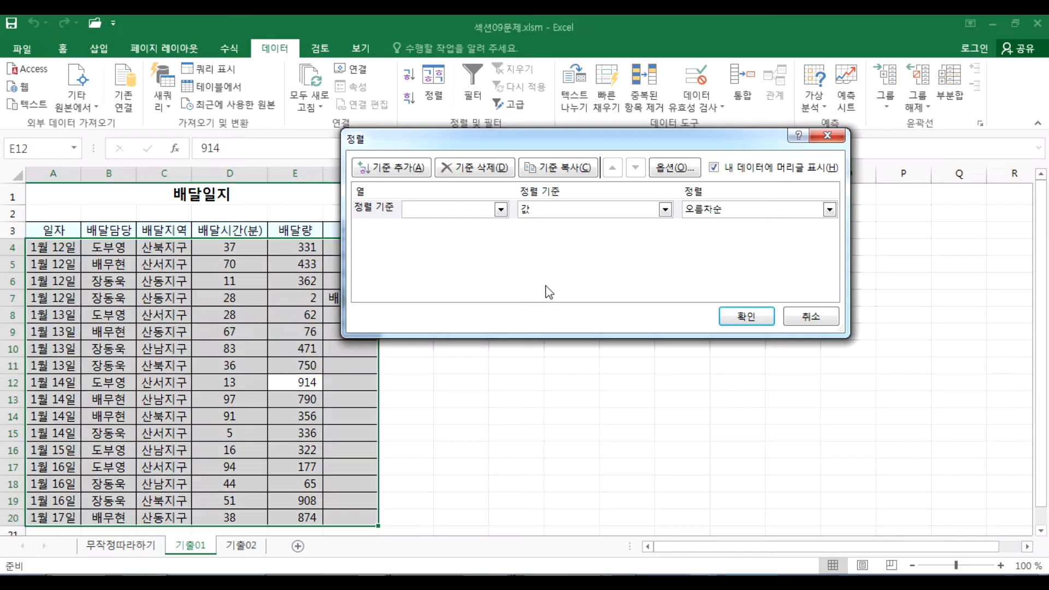
{"action": "left_click", "coordinate": [425, 211]}
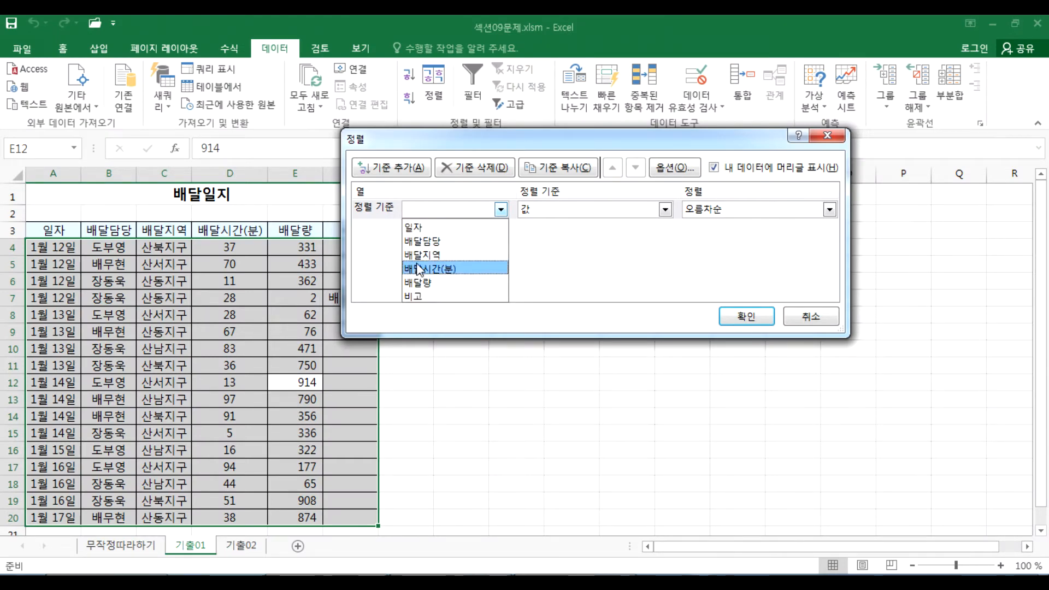
{"action": "key", "text": "Escape"}
{"action": "key", "text": "Escape"}
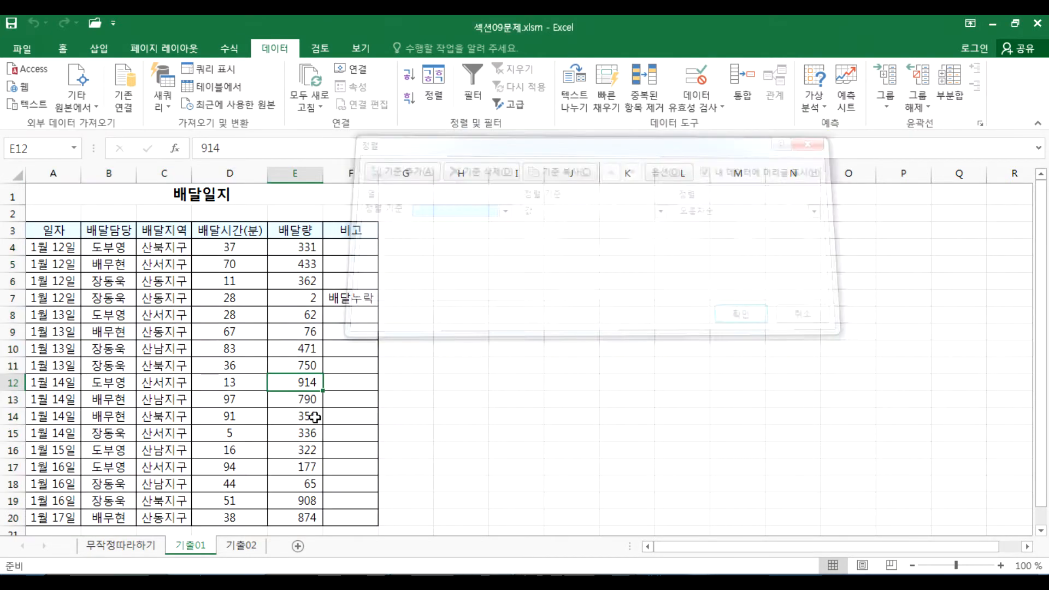
On the 무작정따라하기 sheet, sort the table by 진료과목 in ascending order
{"action": "left_click", "coordinate": [112, 548]}
{"action": "left_click", "coordinate": [65, 263]}
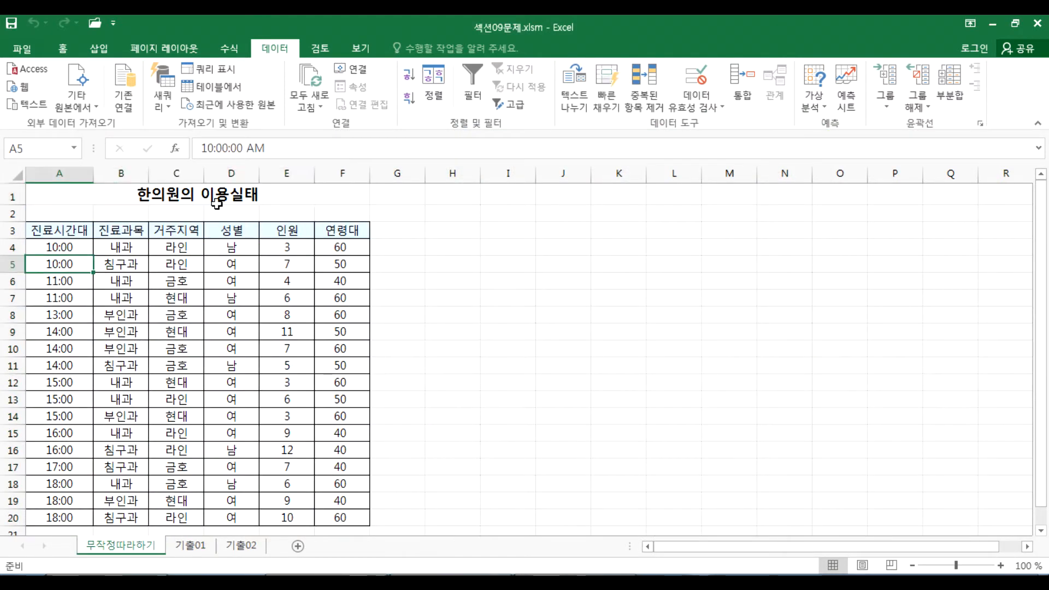
{"action": "left_click", "coordinate": [427, 83]}
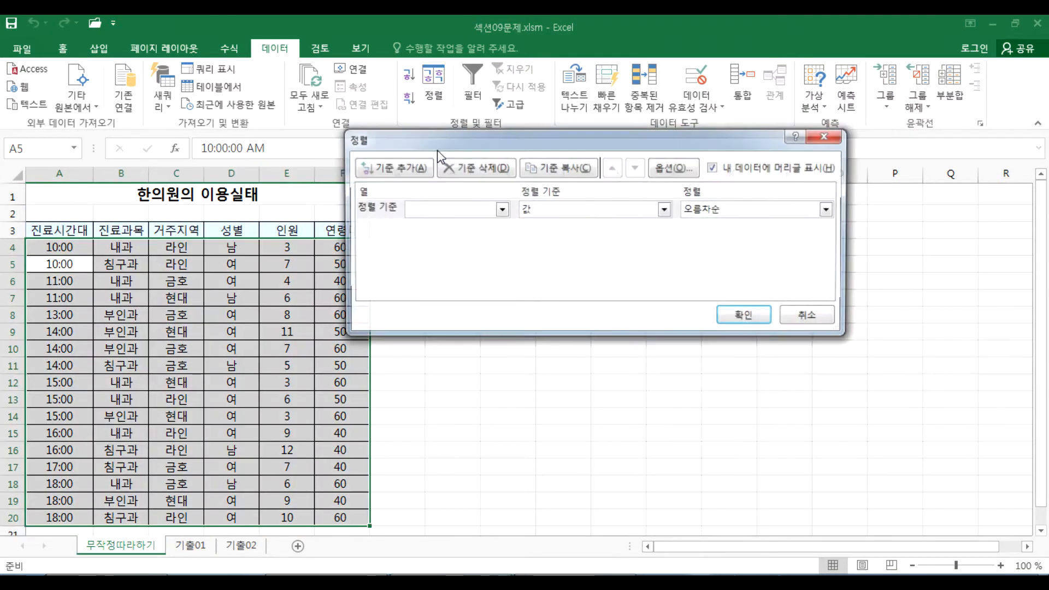
{"action": "left_click", "coordinate": [437, 209]}
{"action": "left_click", "coordinate": [435, 241]}
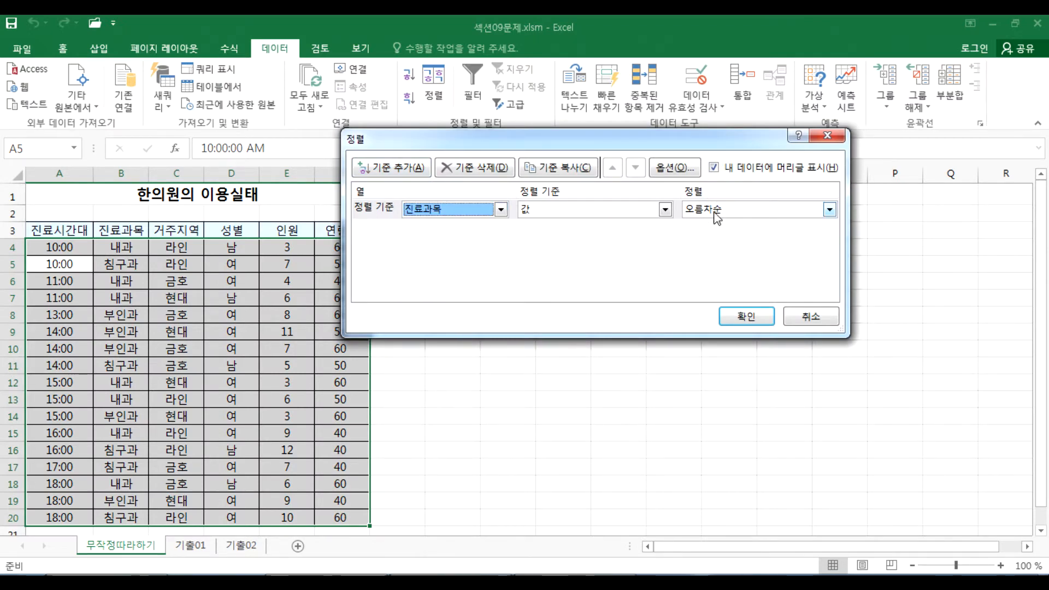
{"action": "left_click", "coordinate": [744, 327]}
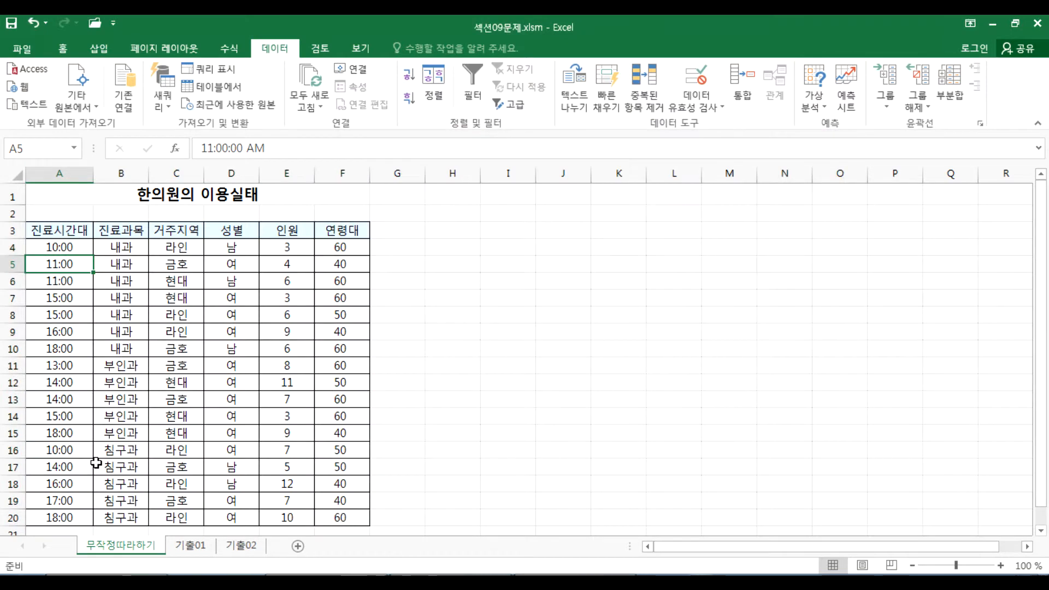
Try adding a second sort level, cancel it and undo the sort by 진료과목
{"action": "left_click", "coordinate": [441, 80]}
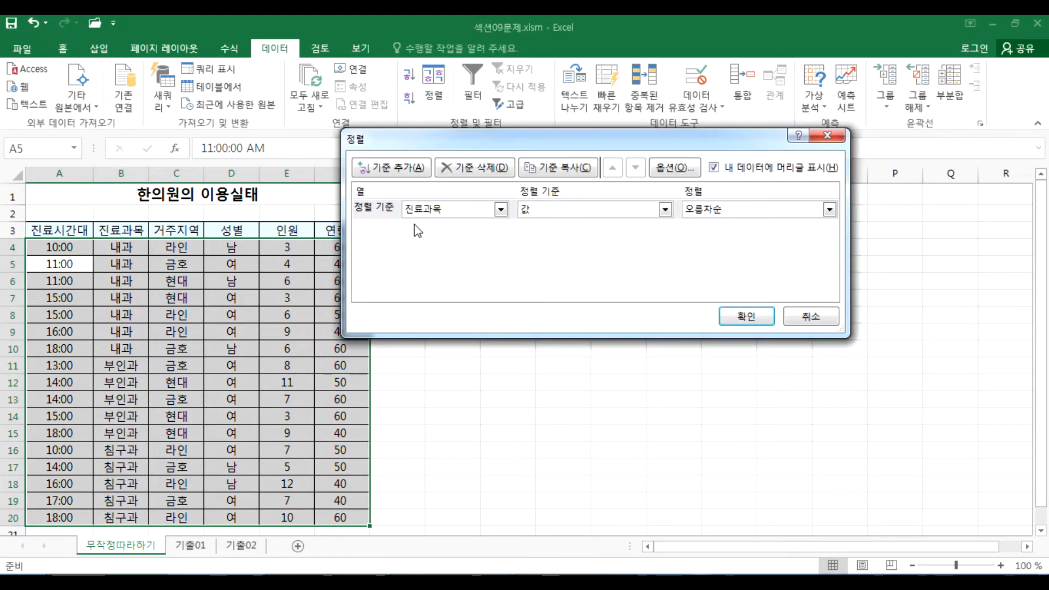
{"action": "left_click", "coordinate": [390, 172]}
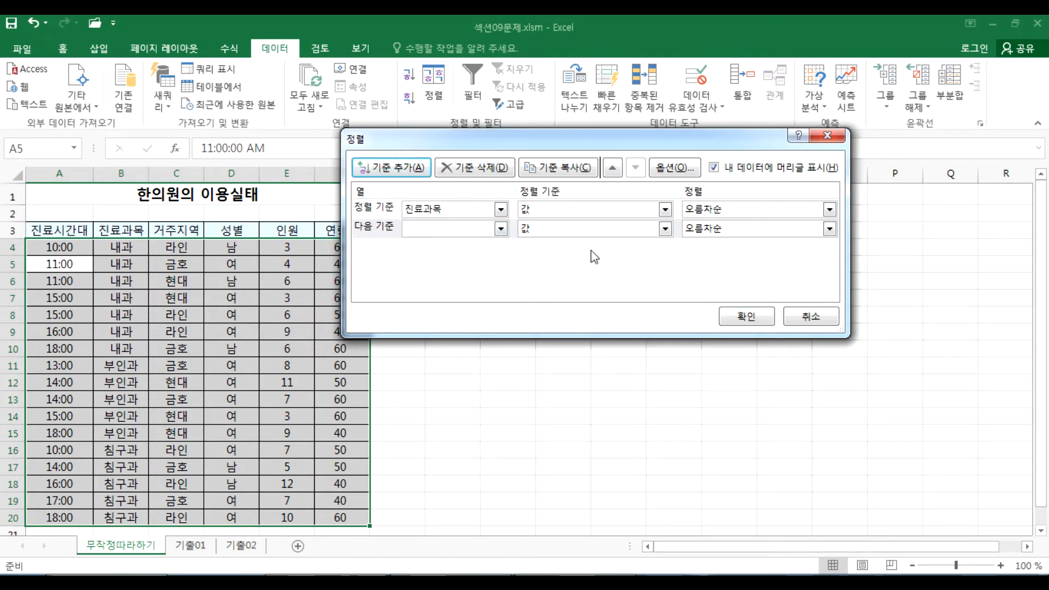
{"action": "left_click", "coordinate": [803, 318]}
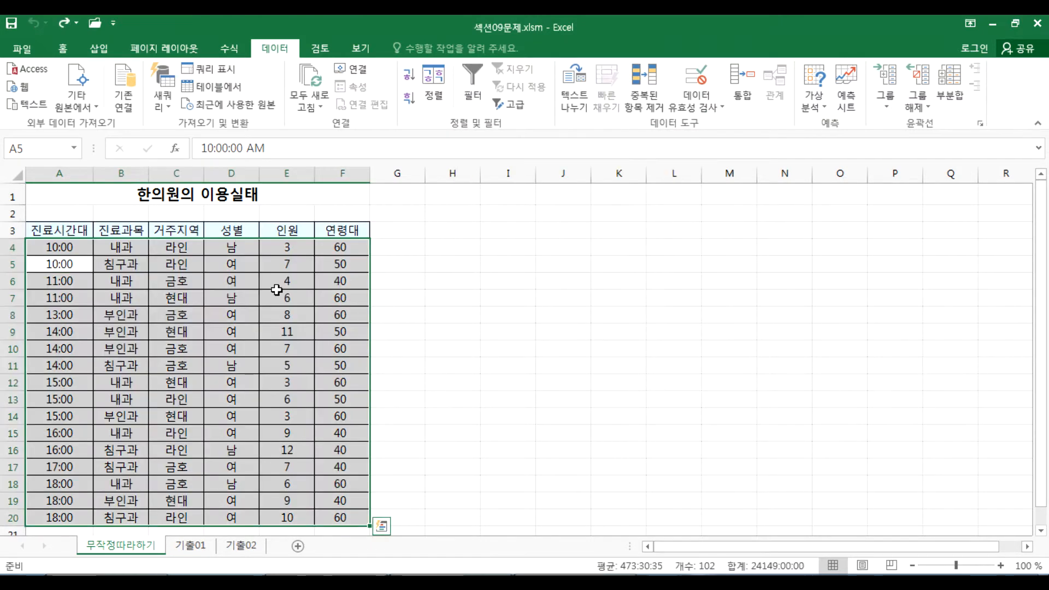
Sort the 한의원의 이용실태 table by 진료과목 ascending, with 거주지역 descending as the second sort level
{"action": "left_click", "coordinate": [192, 309]}
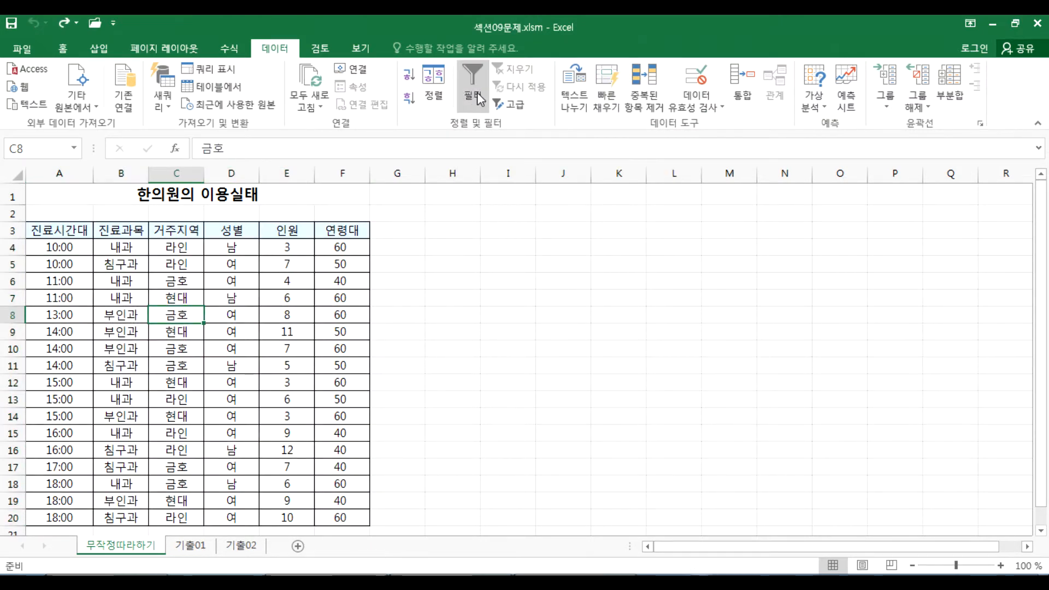
{"action": "left_click", "coordinate": [424, 85]}
{"action": "left_click", "coordinate": [431, 209]}
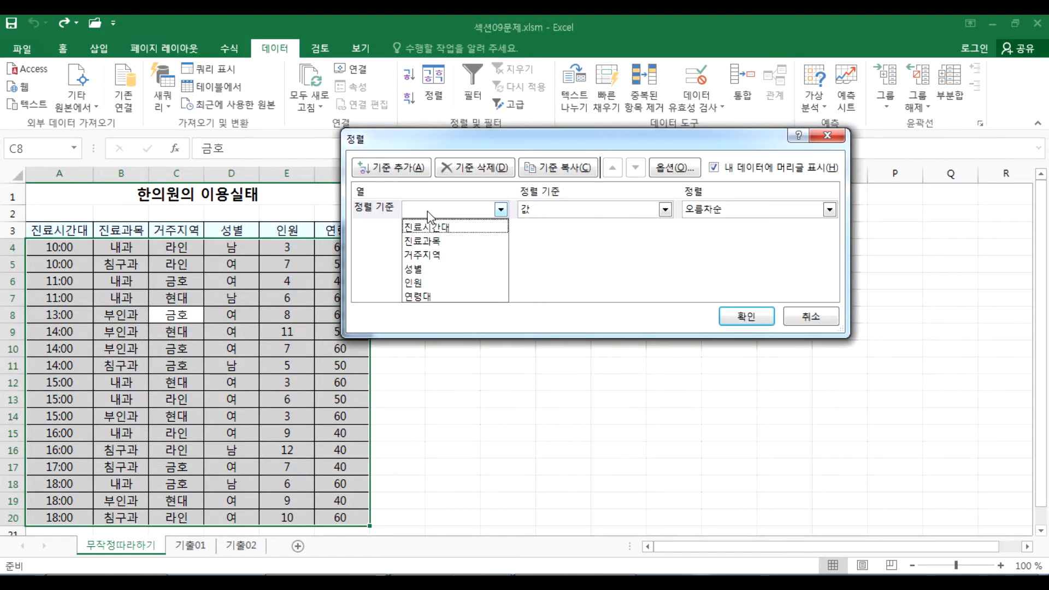
{"action": "left_click", "coordinate": [428, 243]}
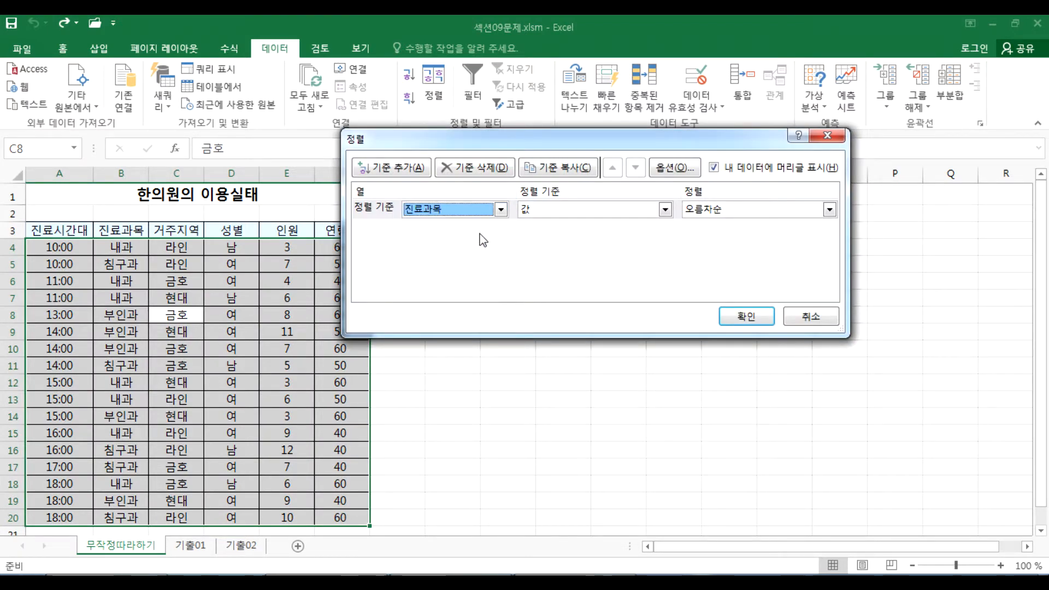
{"action": "left_click", "coordinate": [385, 168]}
{"action": "left_click", "coordinate": [424, 221]}
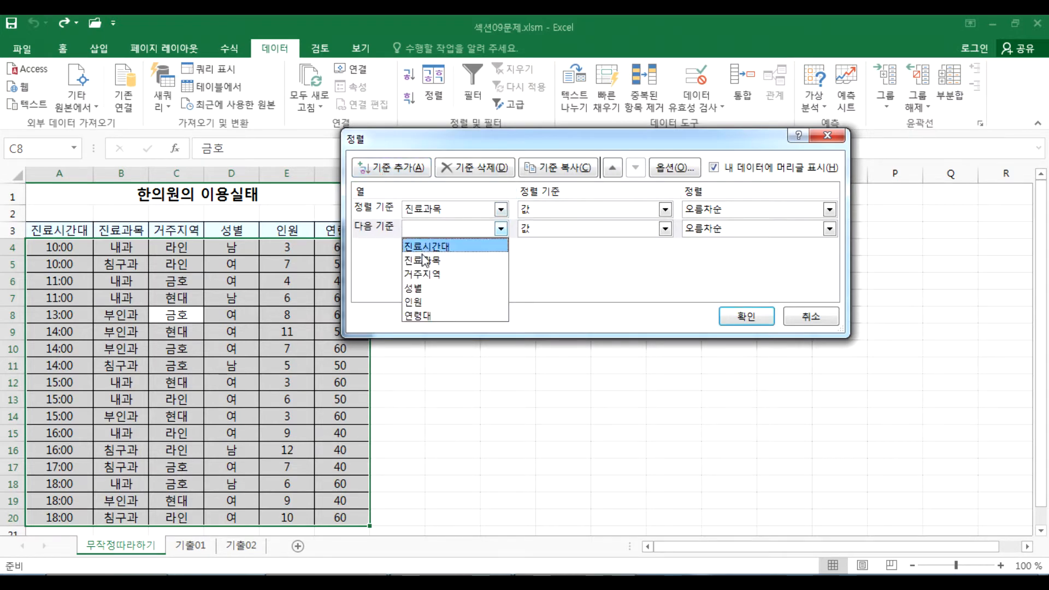
{"action": "left_click", "coordinate": [418, 283]}
{"action": "left_click", "coordinate": [761, 232]}
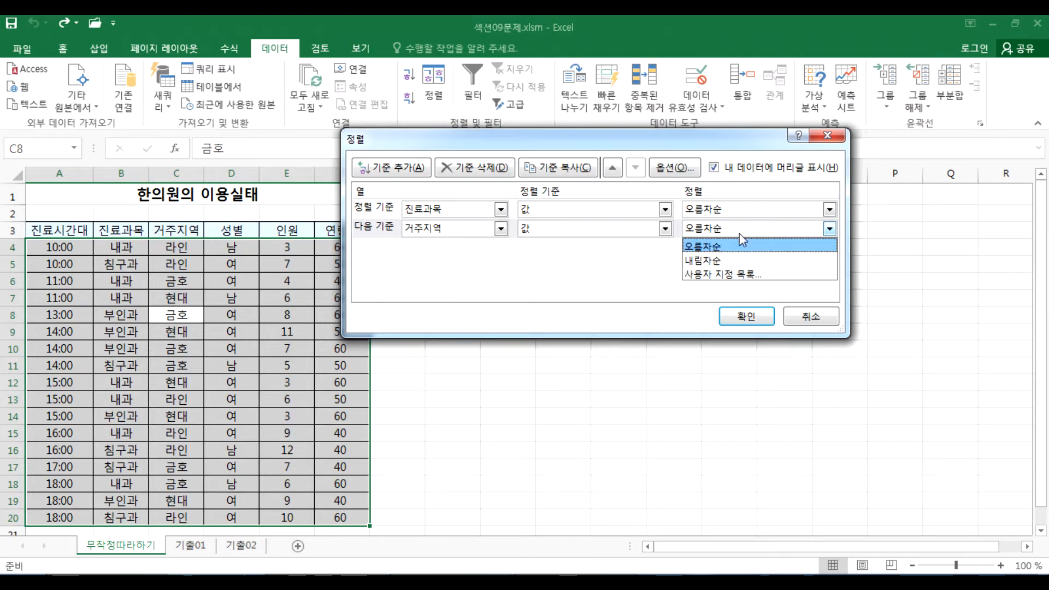
{"action": "left_click", "coordinate": [717, 258]}
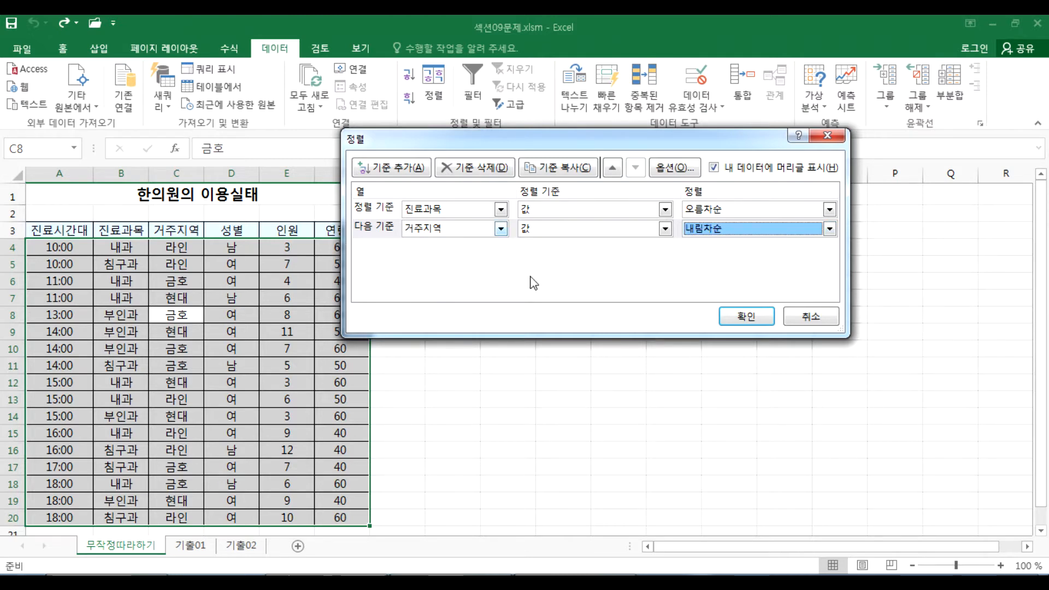
{"action": "left_click", "coordinate": [735, 316]}
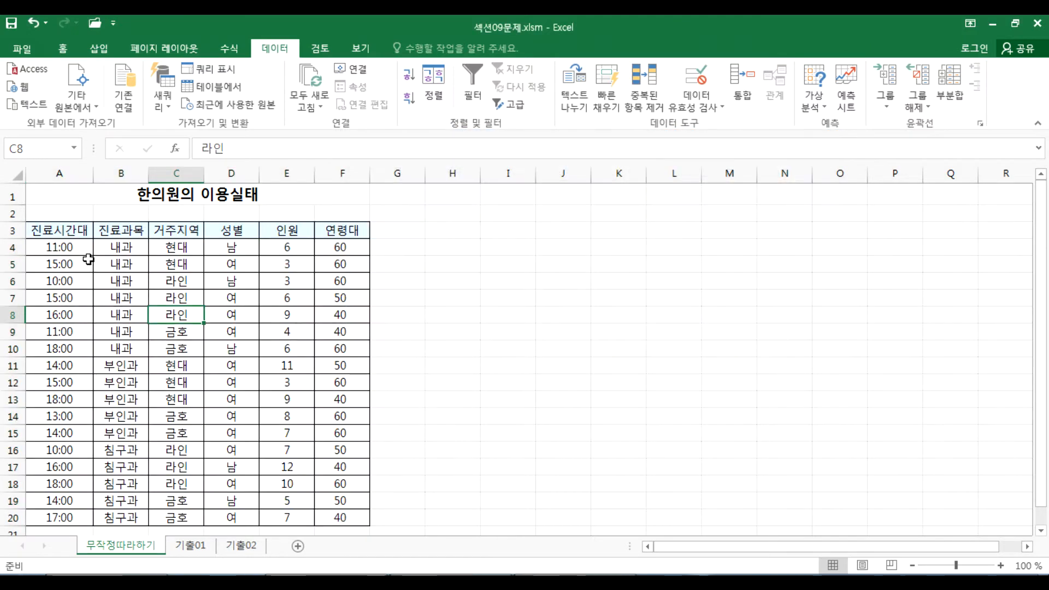
Switch to Notepad to reread the problem sentence and the sorting condition, and return to the Excel workbook
{"action": "left_click", "coordinate": [322, 580]}
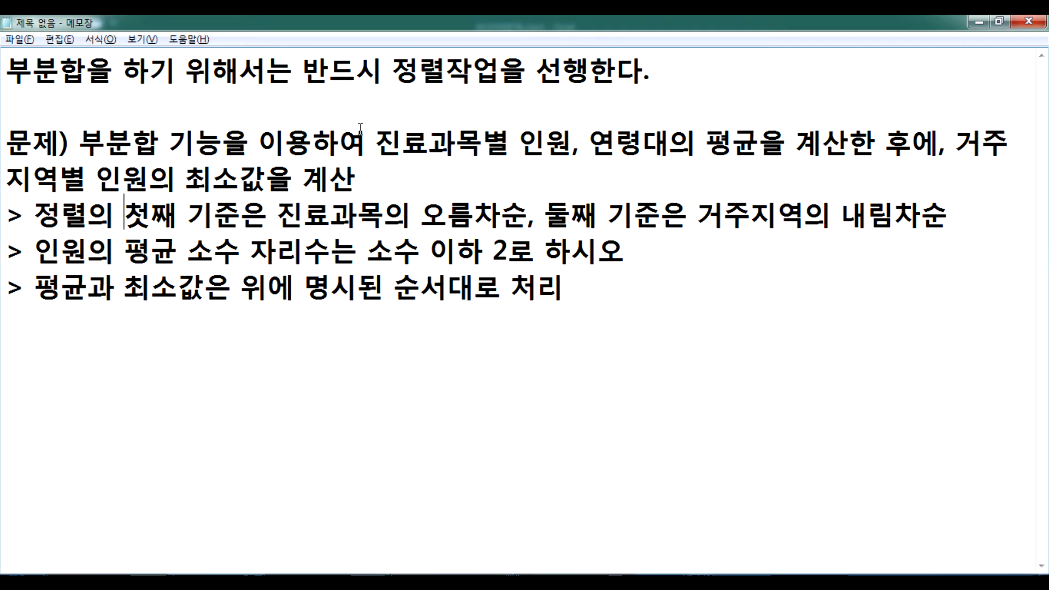
{"action": "left_click_drag", "start_coordinate": [81, 142], "coordinate": [400, 165]}
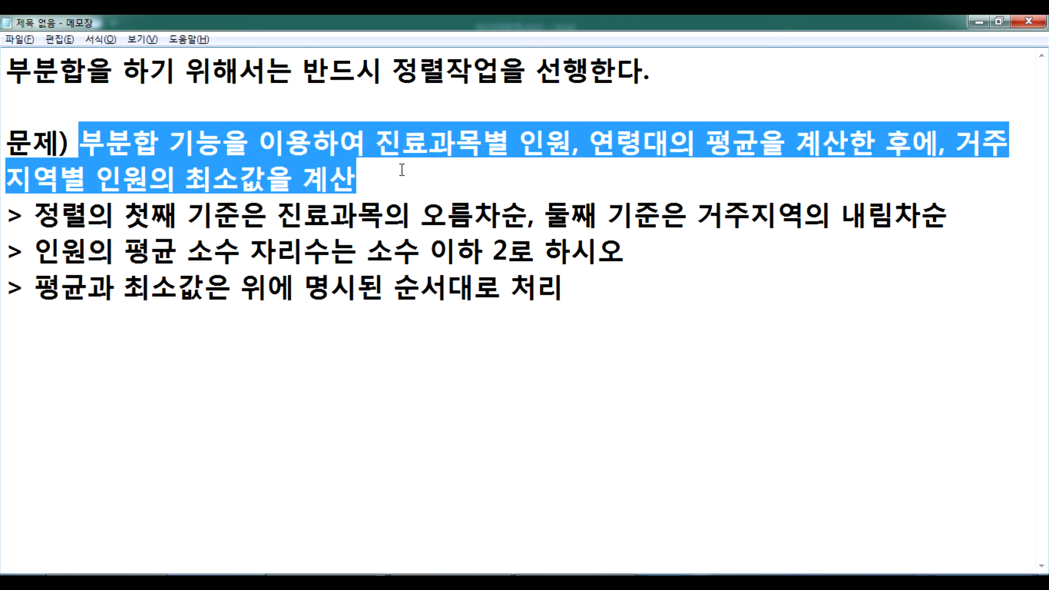
{"action": "left_click_drag", "start_coordinate": [50, 218], "coordinate": [360, 216]}
{"action": "left_click_drag", "start_coordinate": [80, 142], "coordinate": [359, 177]}
{"action": "key", "text": "alt+Tab"}
Open the Subtotal settings for the 한의원의 이용실태 table and check the Notepad problem for the first grouping field
{"action": "left_click_drag", "start_coordinate": [66, 235], "coordinate": [340, 432]}
{"action": "left_click", "coordinate": [219, 350]}
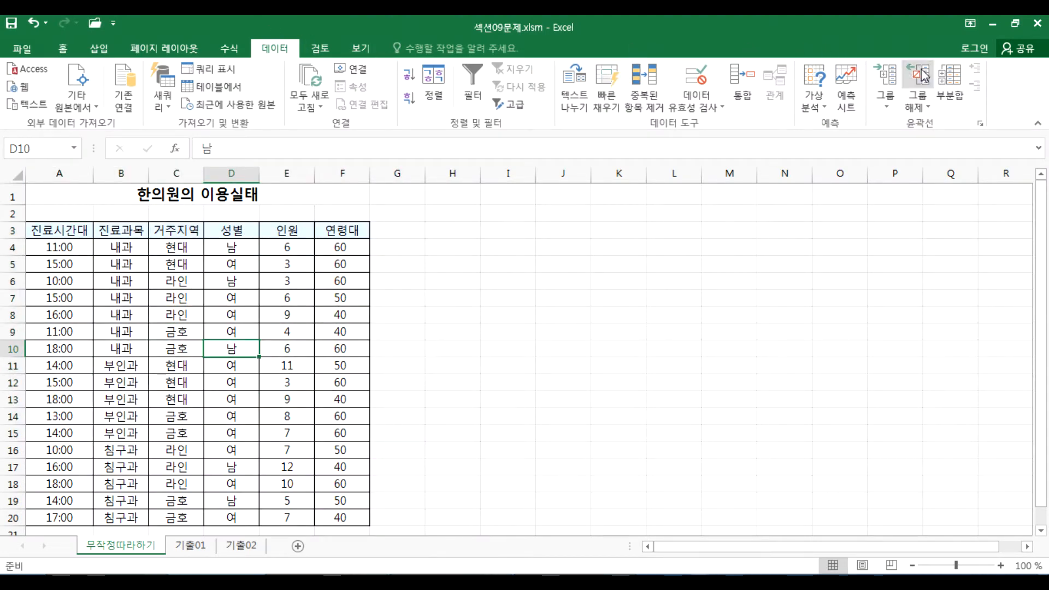
{"action": "left_click", "coordinate": [950, 82]}
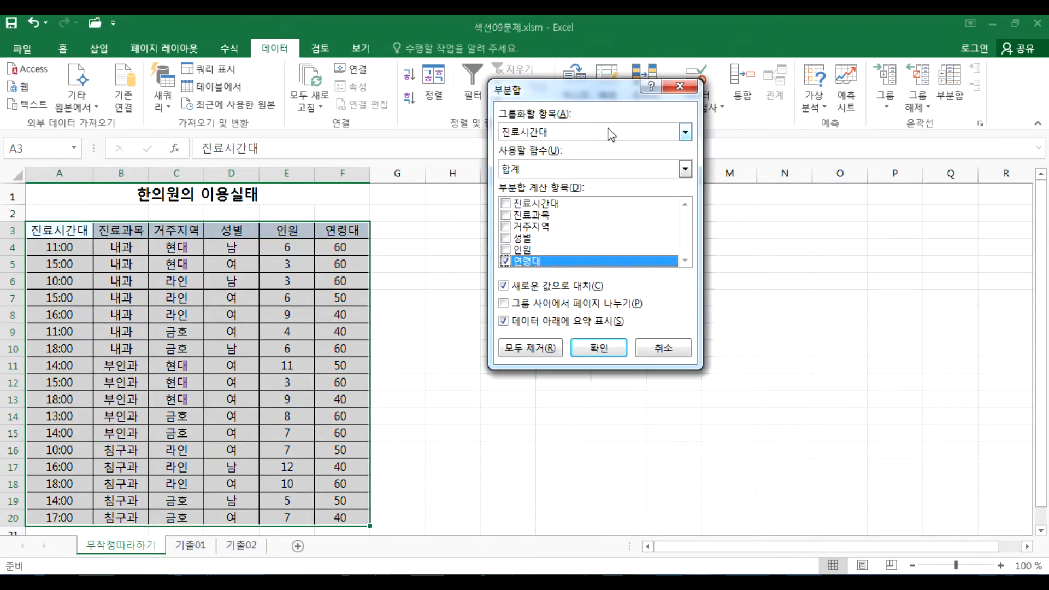
{"action": "left_click_drag", "start_coordinate": [705, 90], "coordinate": [352, 168]}
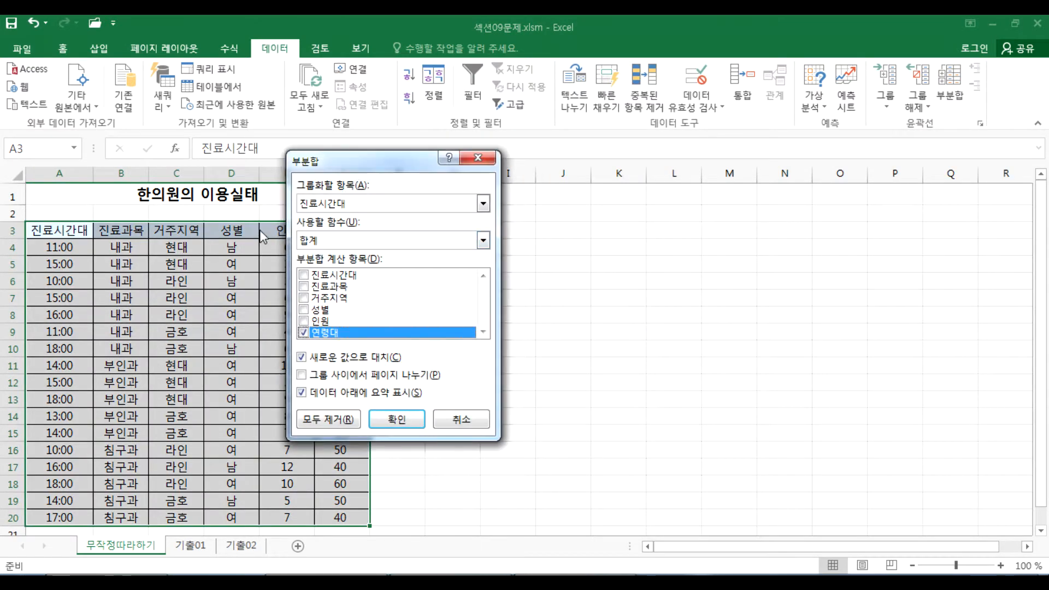
{"action": "left_click", "coordinate": [377, 583]}
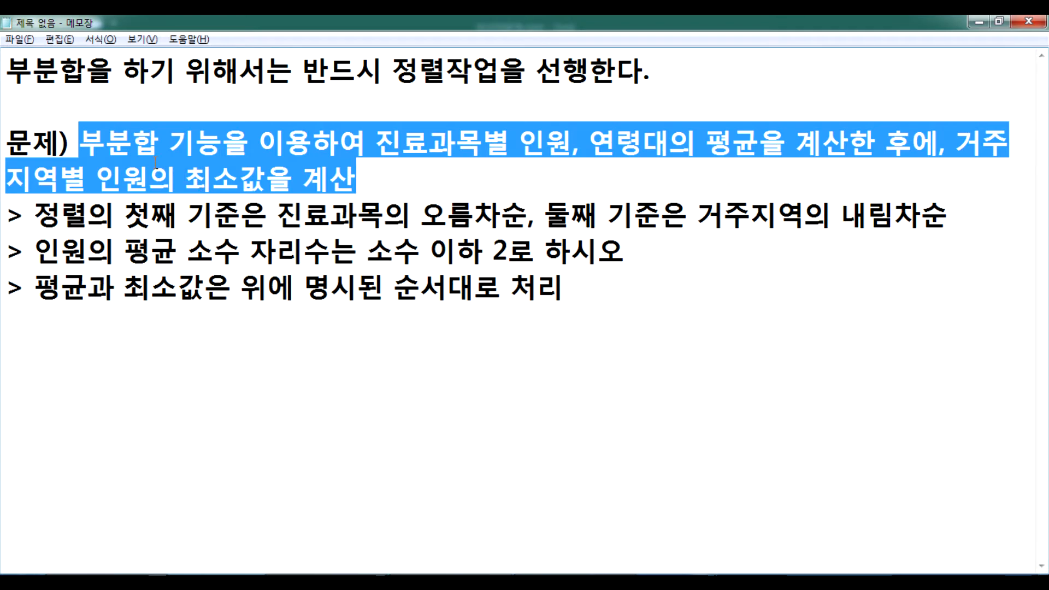
{"action": "left_click", "coordinate": [410, 134]}
{"action": "left_click_drag", "start_coordinate": [375, 138], "coordinate": [483, 143]}
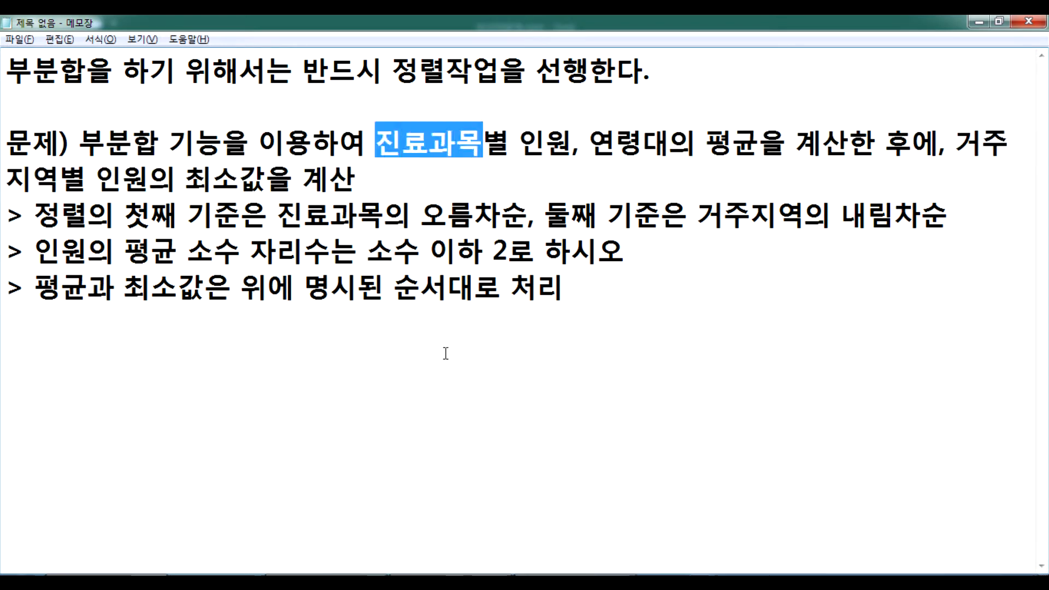
{"action": "key", "text": "alt+Tab"}
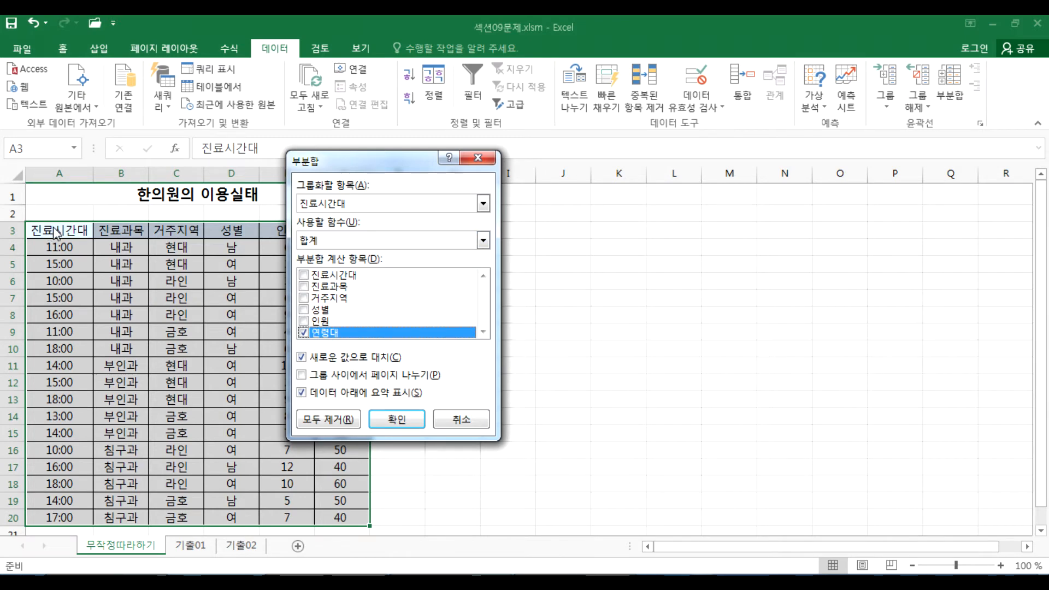
Apply a subtotal grouped by 진료과목 that calculates the average (평균) of 인원 and 연령대
{"action": "left_click", "coordinate": [366, 202]}
{"action": "left_click", "coordinate": [339, 239]}
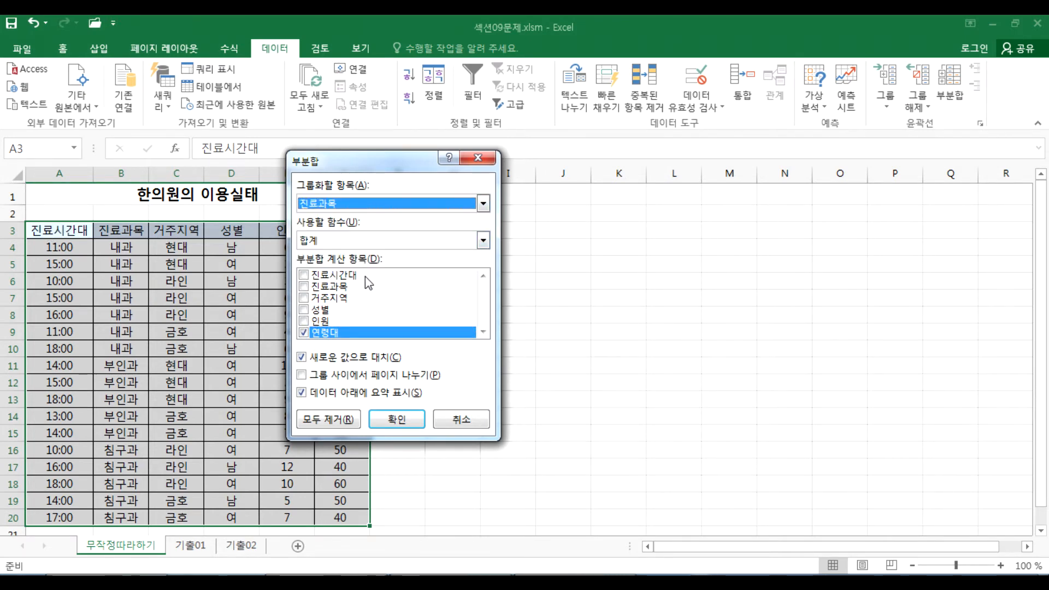
{"action": "left_click", "coordinate": [305, 321]}
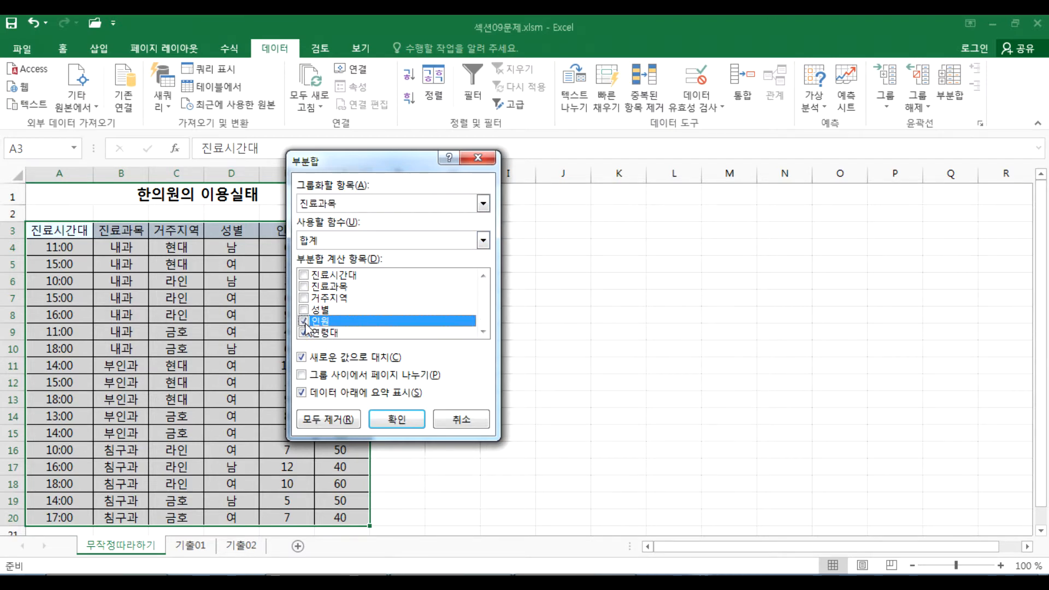
{"action": "key", "text": "alt+Tab"}
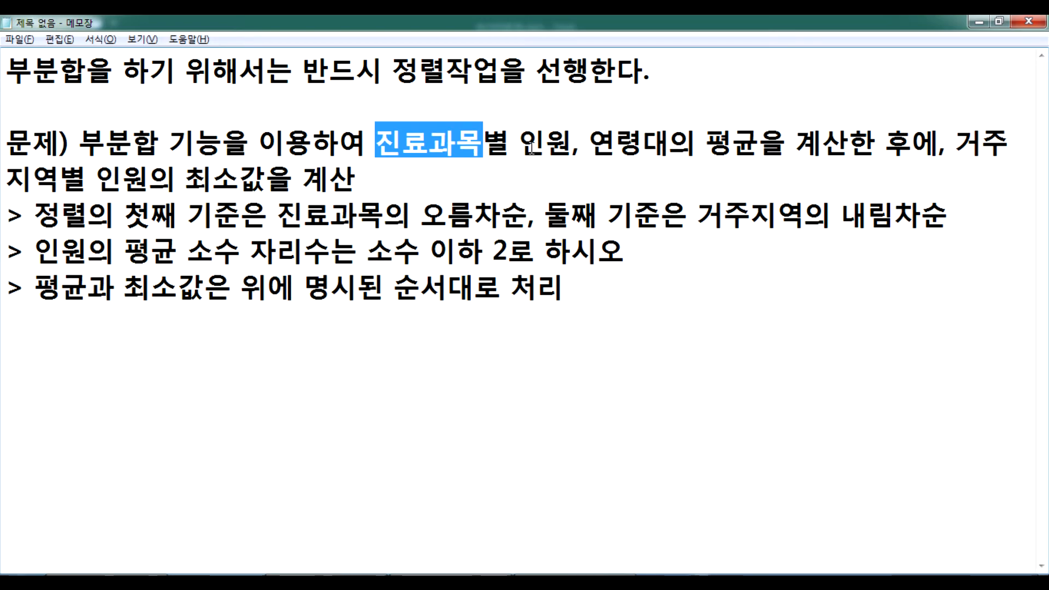
{"action": "key", "text": "alt+Tab"}
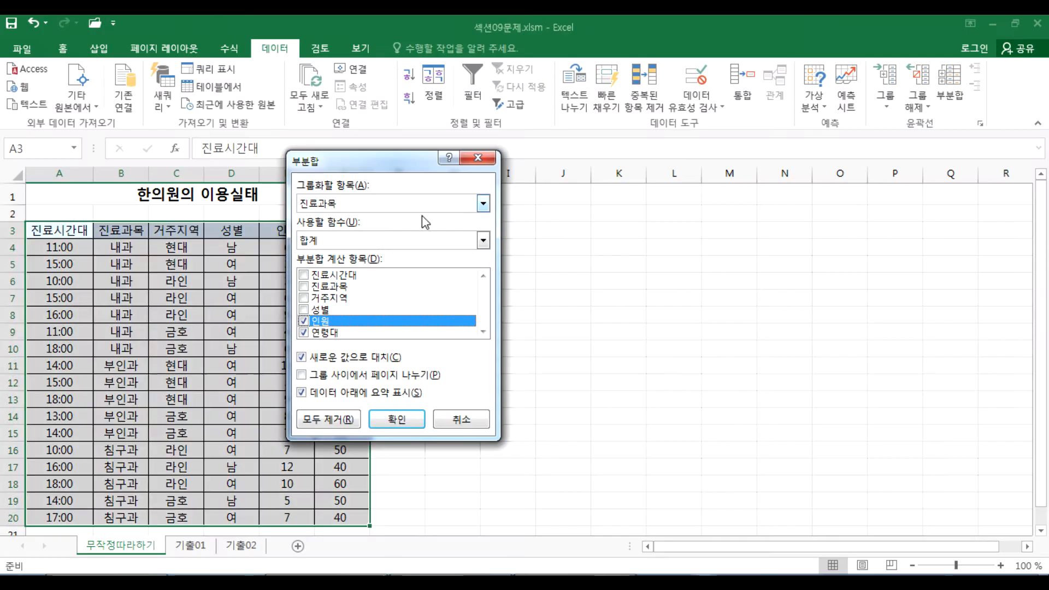
{"action": "left_click", "coordinate": [330, 242]}
{"action": "left_click", "coordinate": [320, 279]}
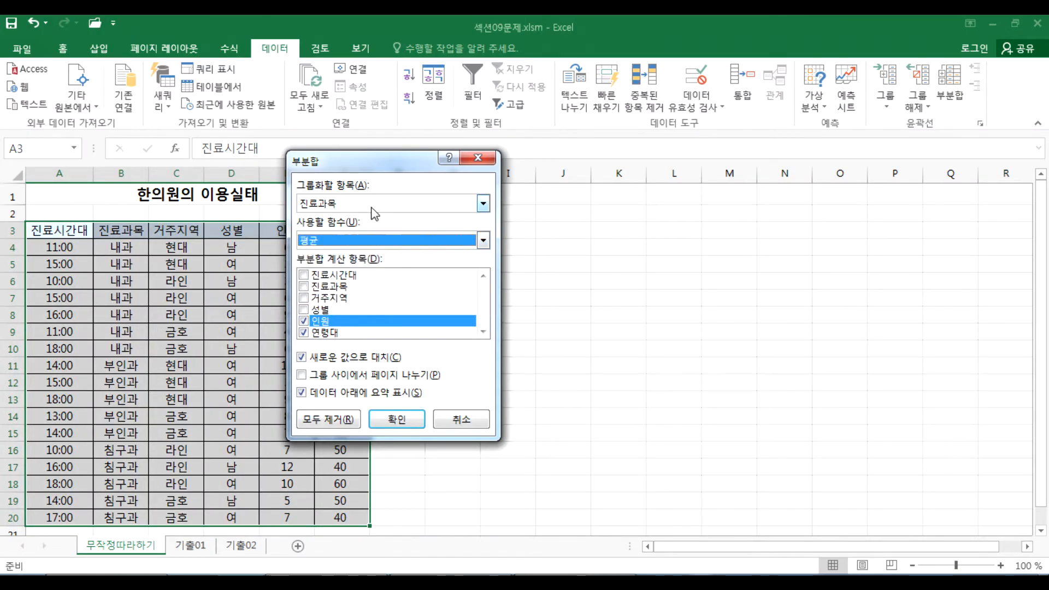
{"action": "left_click", "coordinate": [403, 422]}
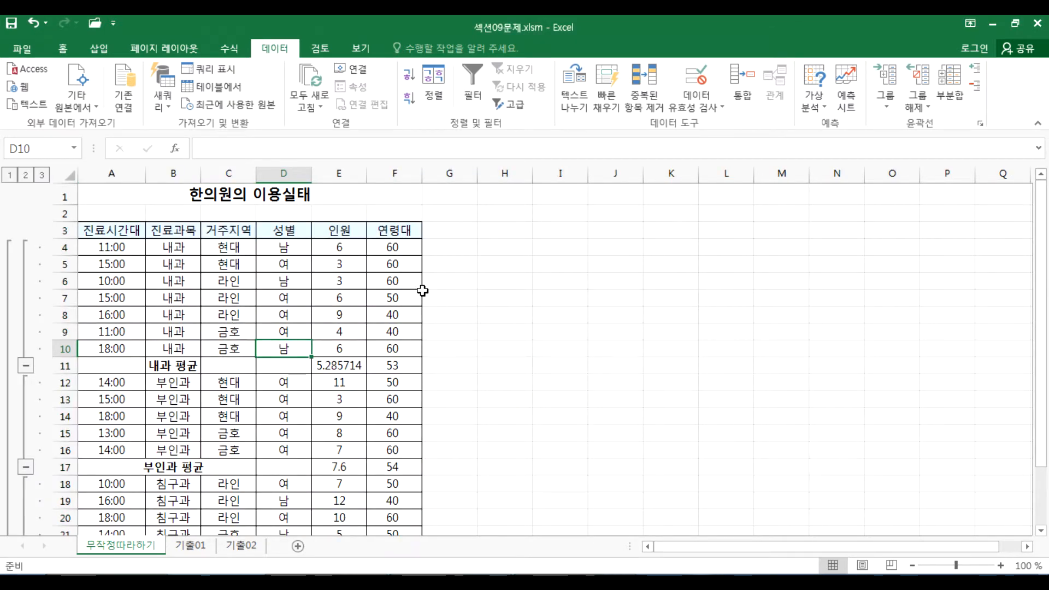
Reopen the Subtotal settings and check the Notepad problem for the second subtotal's grouping field and function
{"action": "left_click", "coordinate": [950, 87]}
{"action": "key", "text": "alt+Tab"}
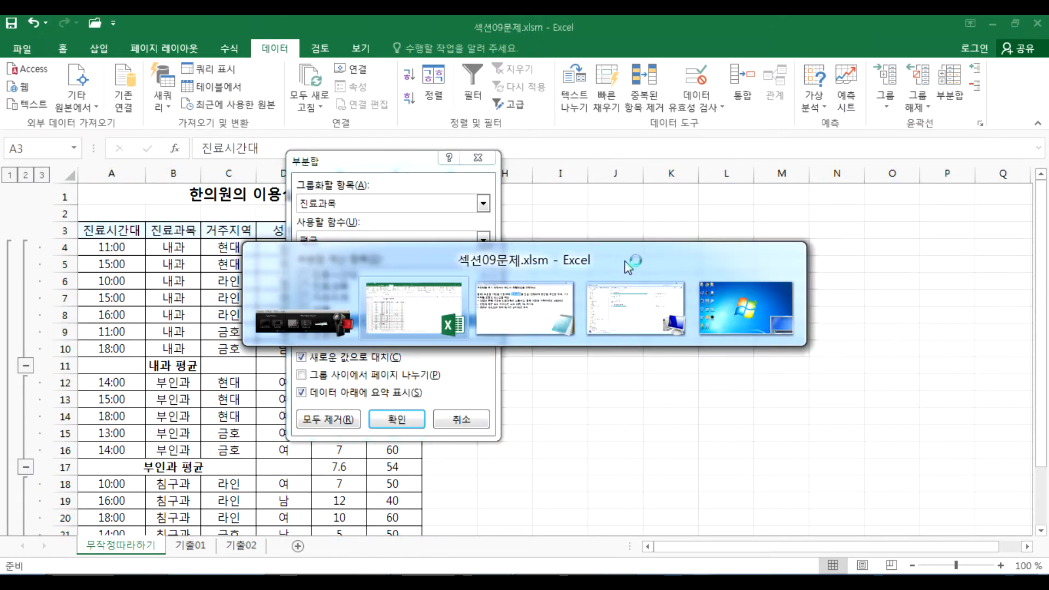
{"action": "key", "text": "alt+Tab"}
{"action": "left_click", "coordinate": [592, 143]}
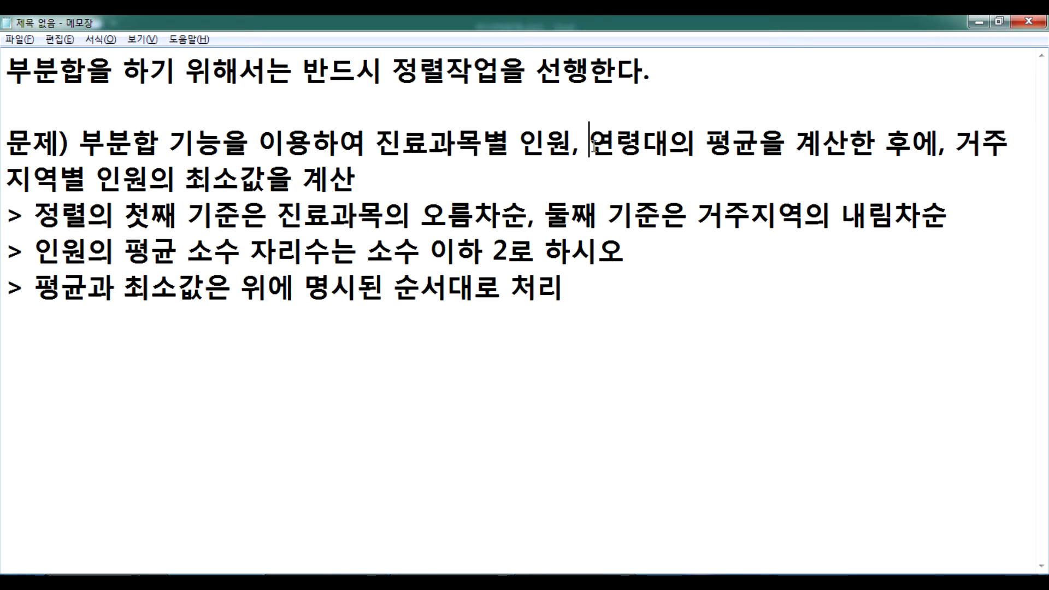
{"action": "left_click_drag", "start_coordinate": [955, 143], "coordinate": [145, 191]}
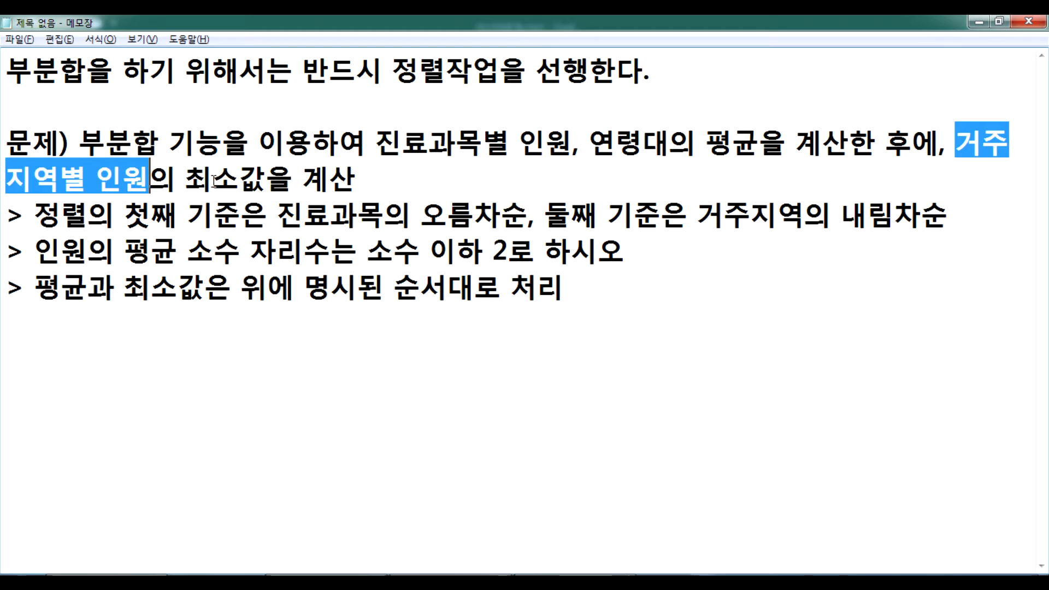
{"action": "key", "text": "alt+Tab"}
Add a subtotal grouped by 거주지역 with the minimum (최소값) of 인원 only, without replacing the existing average subtotals
{"action": "left_click", "coordinate": [344, 205]}
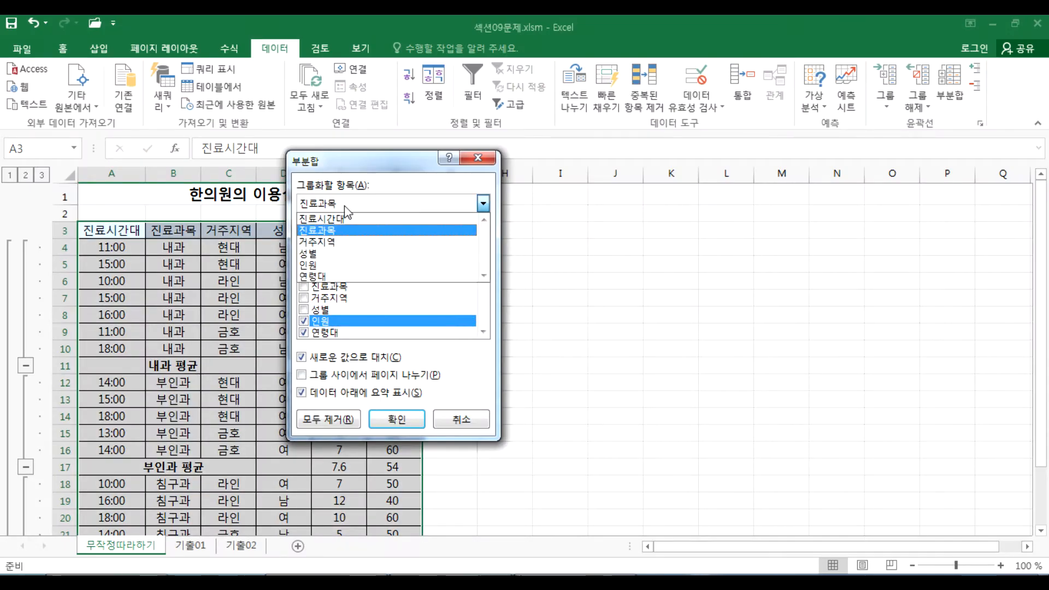
{"action": "left_click", "coordinate": [337, 243]}
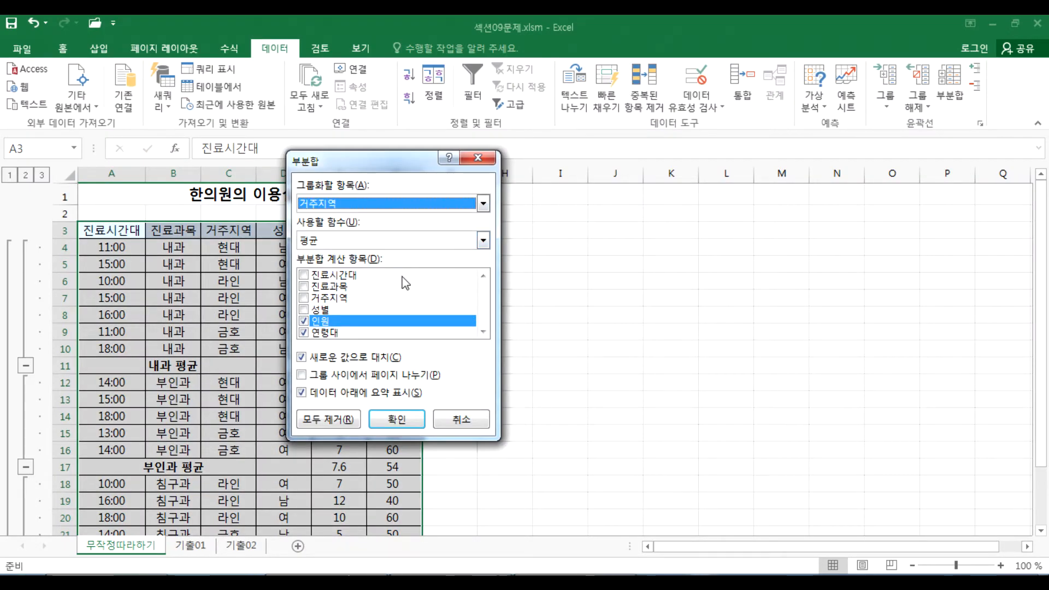
{"action": "left_click", "coordinate": [304, 332]}
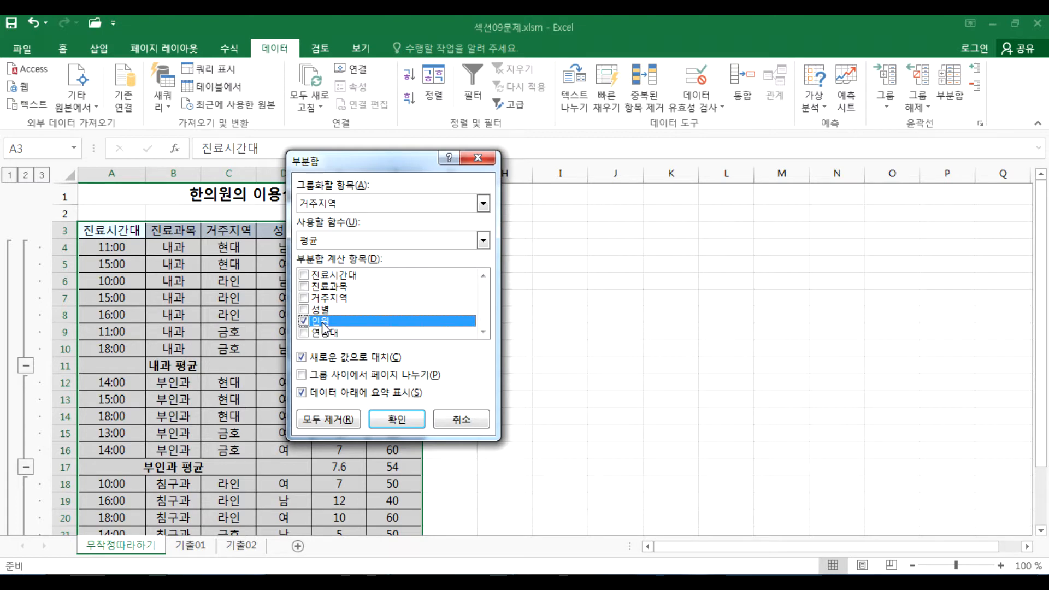
{"action": "left_click", "coordinate": [333, 247]}
{"action": "left_click", "coordinate": [314, 302]}
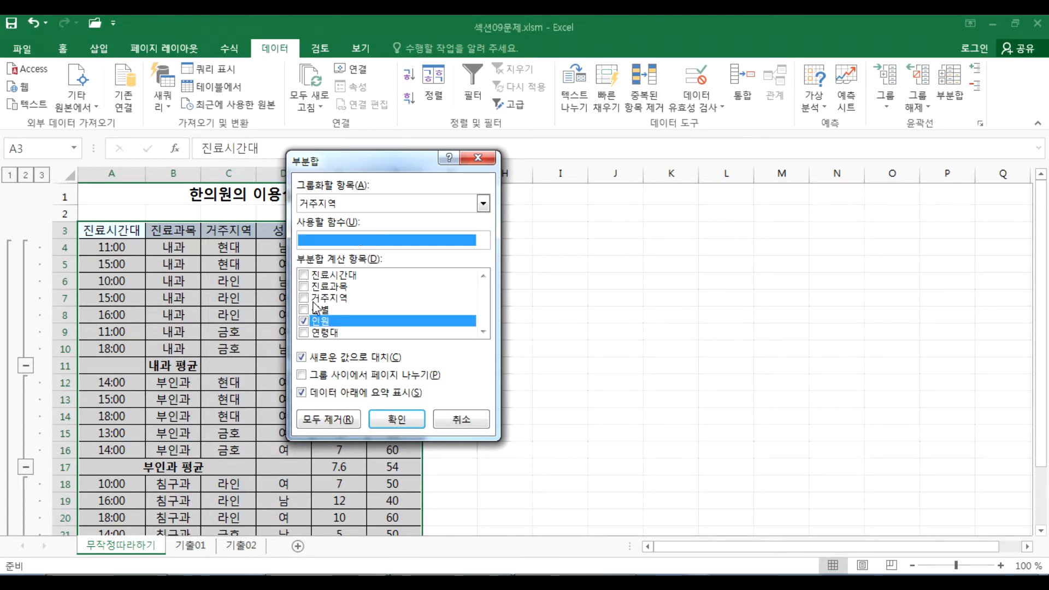
{"action": "left_click_drag", "start_coordinate": [365, 169], "coordinate": [519, 167]}
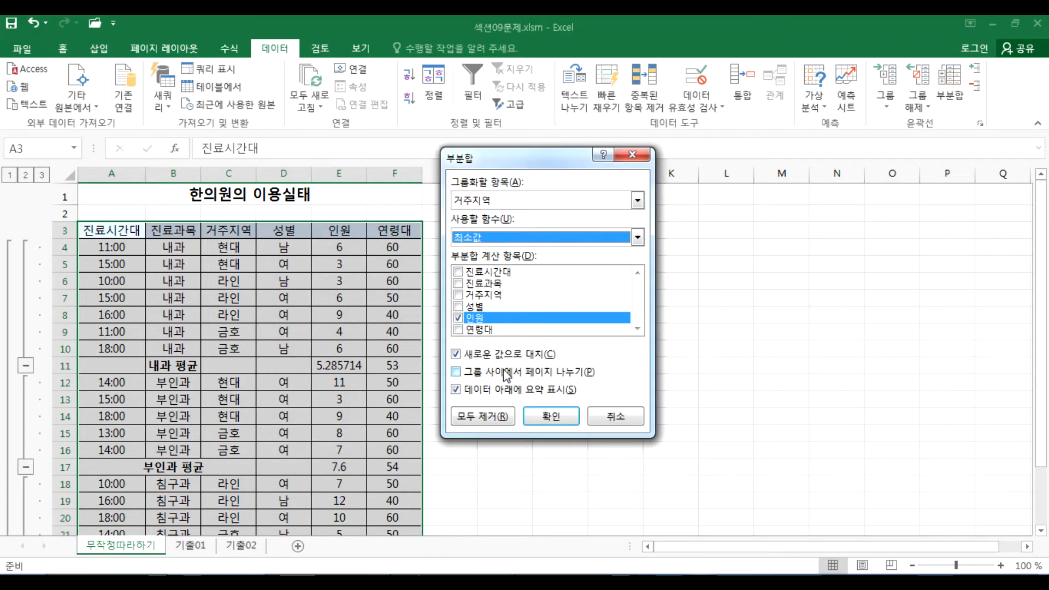
{"action": "left_click", "coordinate": [456, 354]}
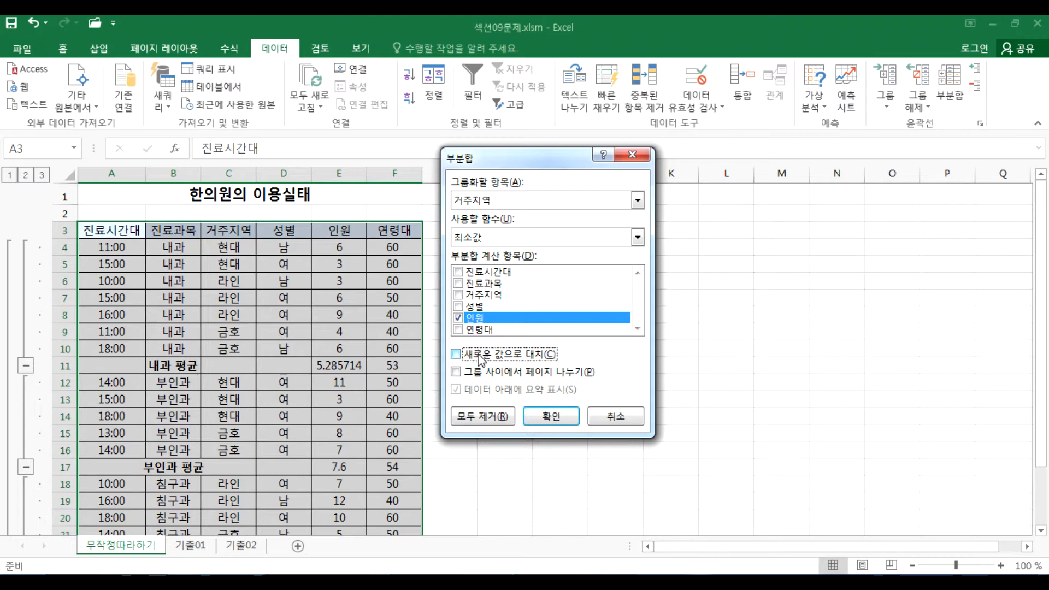
{"action": "left_click", "coordinate": [551, 416]}
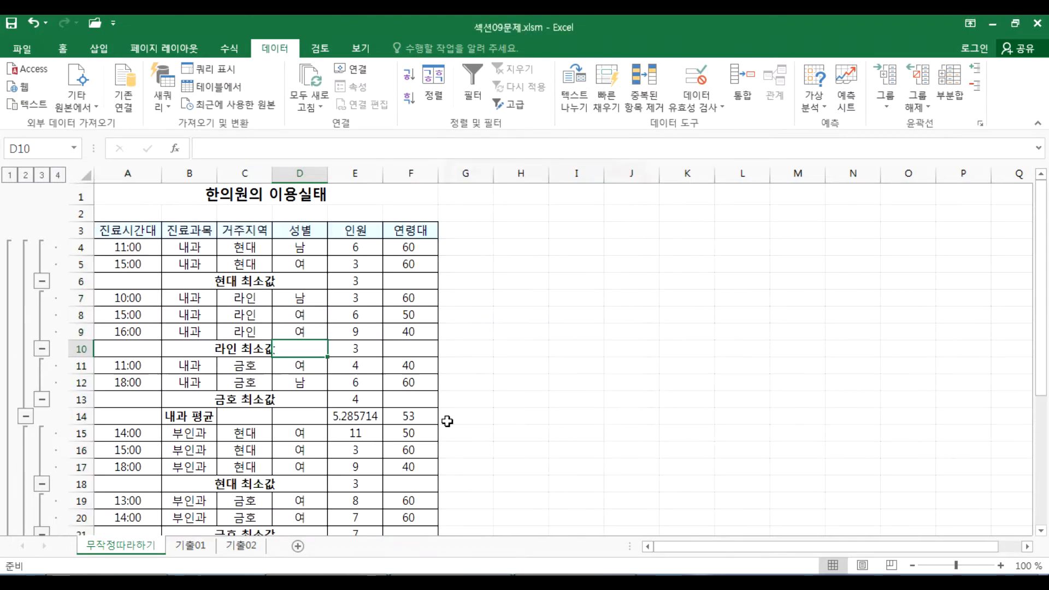
Compare the subtotal groupings with the sort criteria in the Notepad problem, reread the decimal-places condition, and return to the Excel workbook
{"action": "left_click", "coordinate": [238, 387]}
{"action": "key", "text": "alt+Tab"}
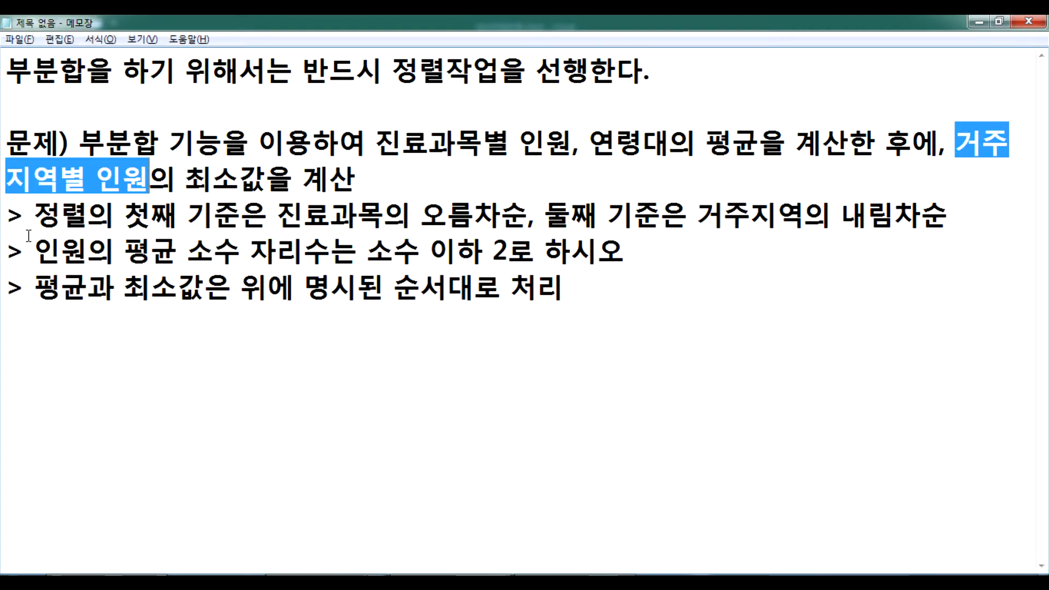
{"action": "left_click_drag", "start_coordinate": [376, 143], "coordinate": [566, 141]}
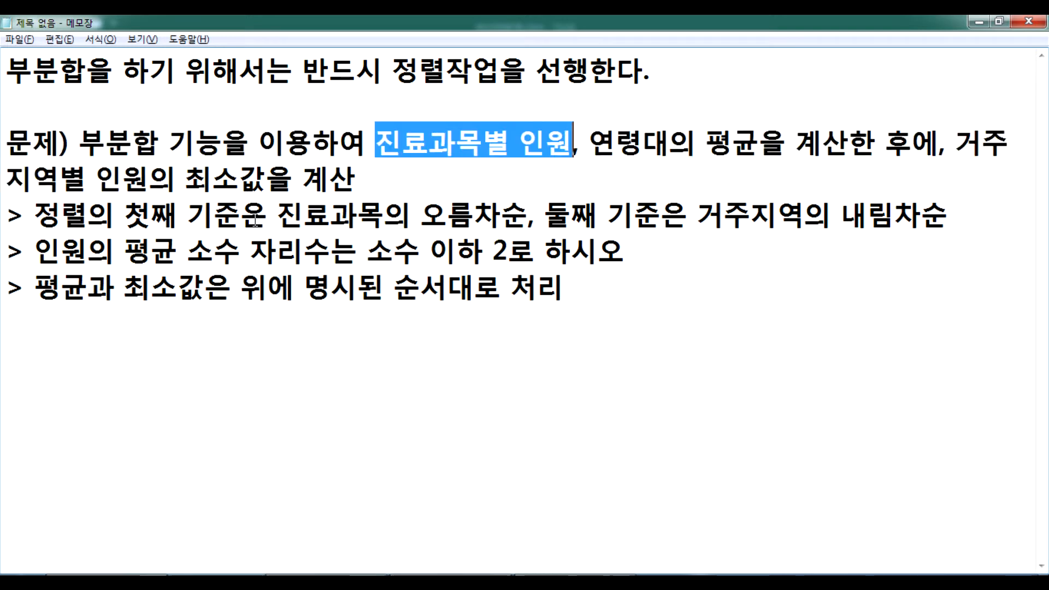
{"action": "left_click_drag", "start_coordinate": [277, 216], "coordinate": [525, 220]}
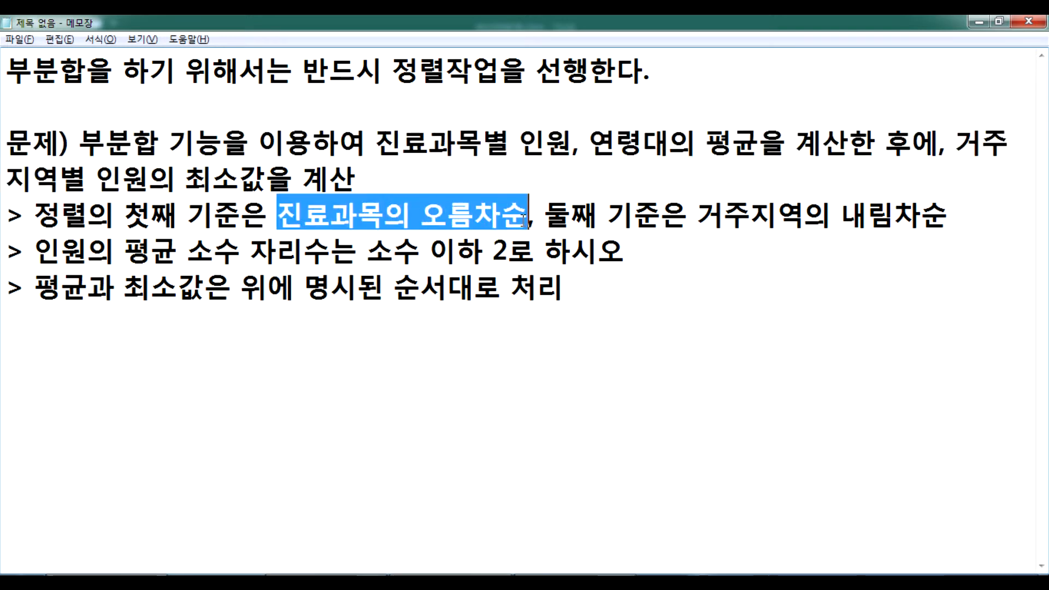
{"action": "left_click_drag", "start_coordinate": [955, 140], "coordinate": [330, 181]}
{"action": "left_click_drag", "start_coordinate": [698, 215], "coordinate": [856, 215]}
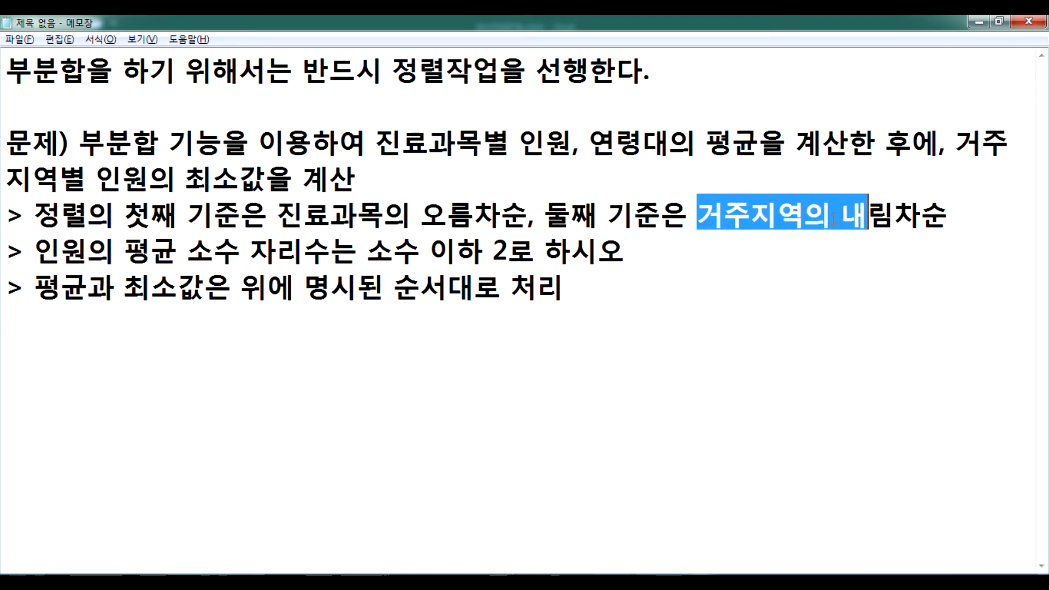
{"action": "left_click", "coordinate": [772, 236]}
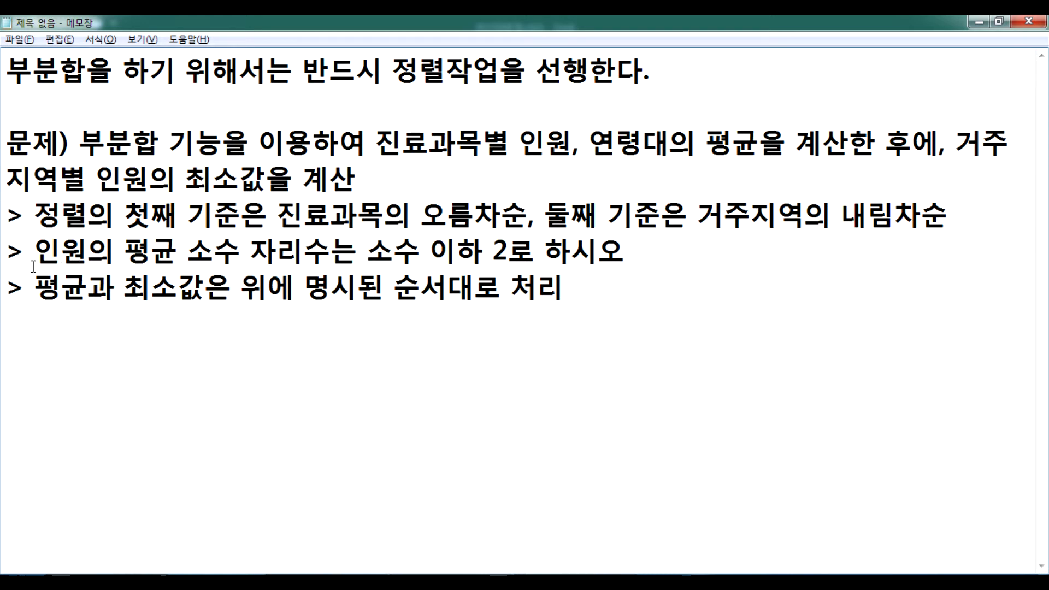
{"action": "left_click_drag", "start_coordinate": [26, 252], "coordinate": [599, 250]}
{"action": "key", "text": "alt+Tab"}
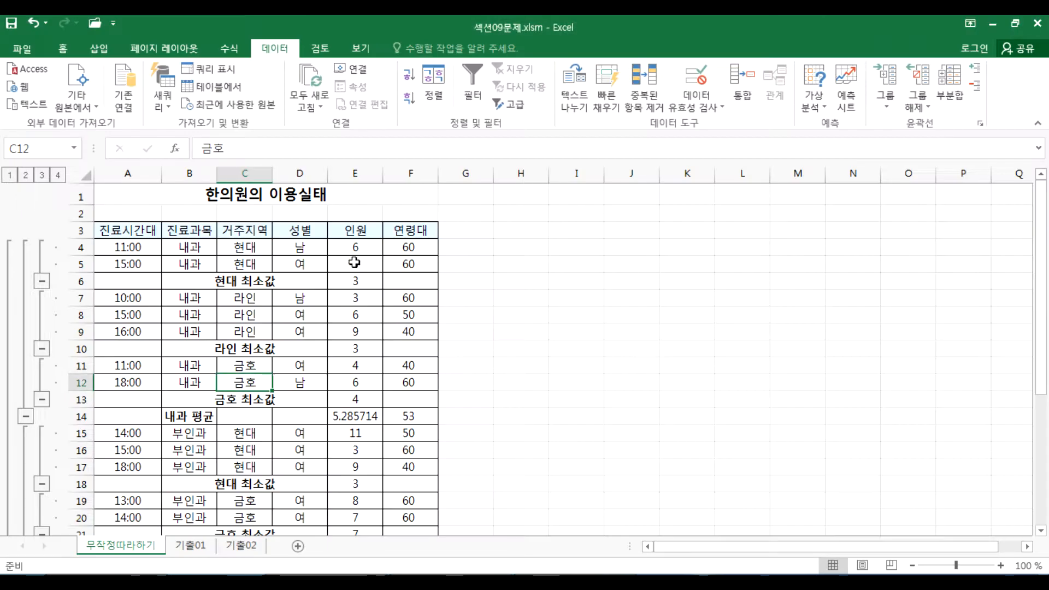
{"action": "left_click", "coordinate": [351, 416]}
{"action": "scroll", "coordinate": [499, 408], "scroll_direction": "down", "scroll_amount": 1}
{"action": "scroll", "coordinate": [499, 408], "scroll_direction": "down", "scroll_amount": 1}
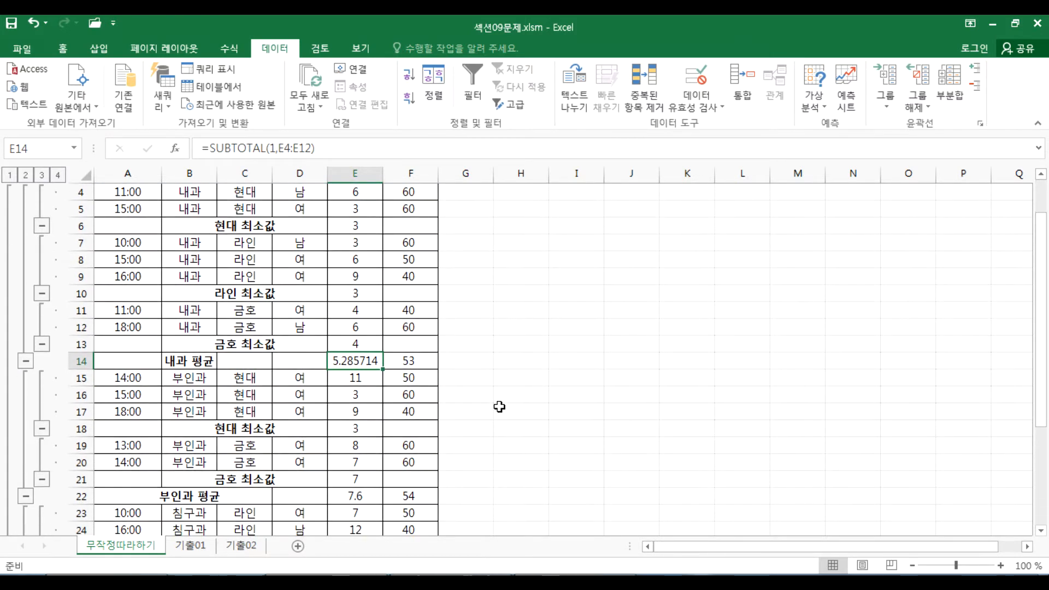
{"action": "scroll", "coordinate": [442, 395], "scroll_direction": "down", "scroll_amount": 2}
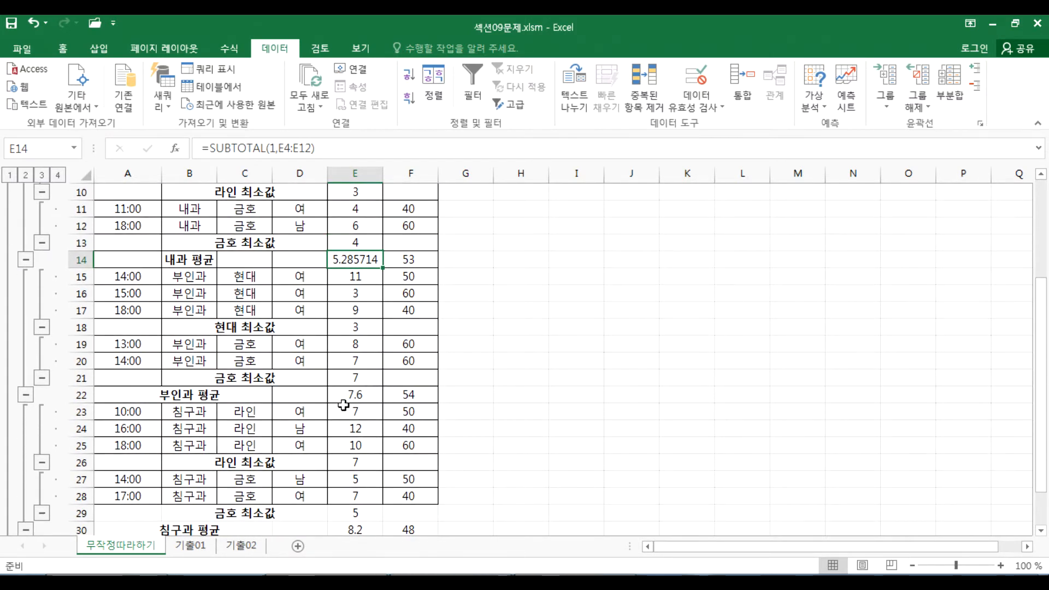
{"action": "left_click", "coordinate": [356, 399], "text": "ctrl"}
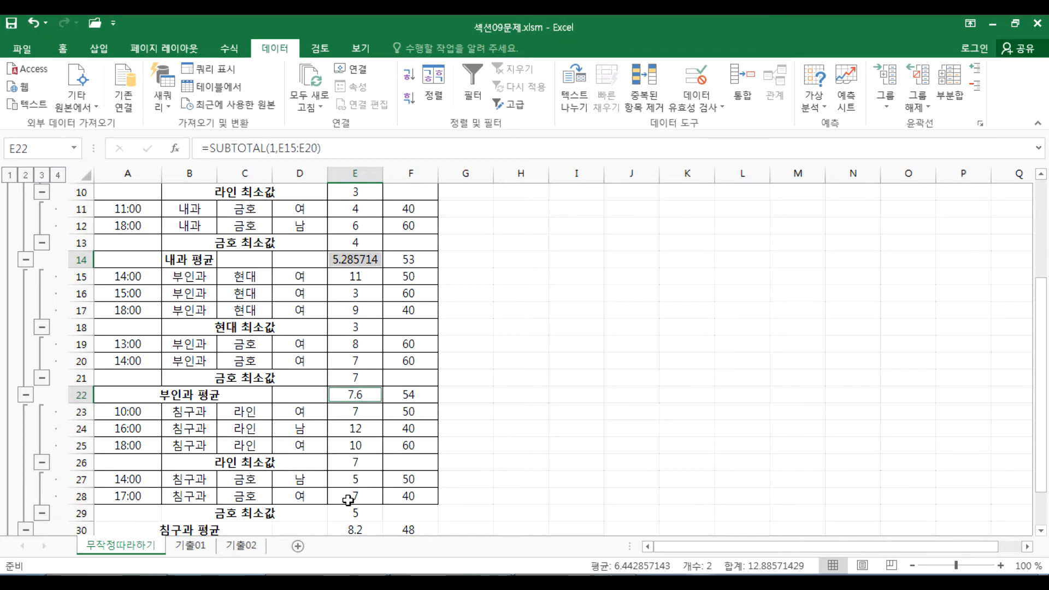
{"action": "scroll", "coordinate": [345, 503], "scroll_direction": "down", "scroll_amount": 1}
{"action": "left_click", "coordinate": [354, 483], "text": "ctrl"}
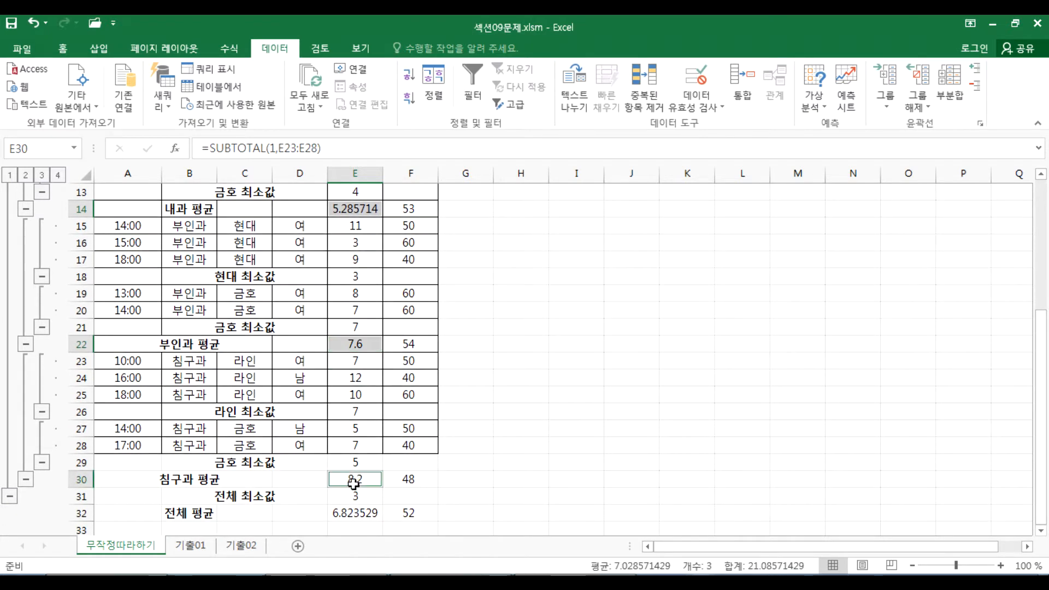
{"action": "left_click", "coordinate": [348, 514], "text": "ctrl"}
{"action": "scroll", "coordinate": [447, 394], "scroll_direction": "up", "scroll_amount": 4}
{"action": "scroll", "coordinate": [441, 393], "scroll_direction": "down", "scroll_amount": 6}
{"action": "scroll", "coordinate": [436, 369], "scroll_direction": "up", "scroll_amount": 4}
Show the 인원 averages in the 내과, 부인과, 침구과 and 전체 평균 rows with two decimal places, all at once
{"action": "left_click", "coordinate": [345, 313]}
{"action": "scroll", "coordinate": [437, 325], "scroll_direction": "down", "scroll_amount": 1}
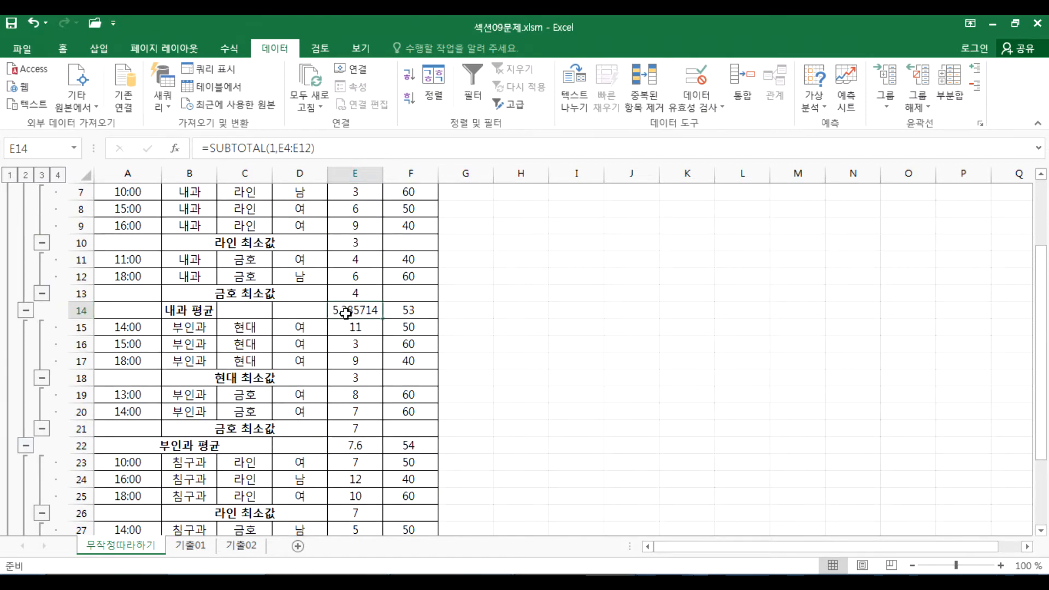
{"action": "left_click", "coordinate": [350, 402], "text": "ctrl"}
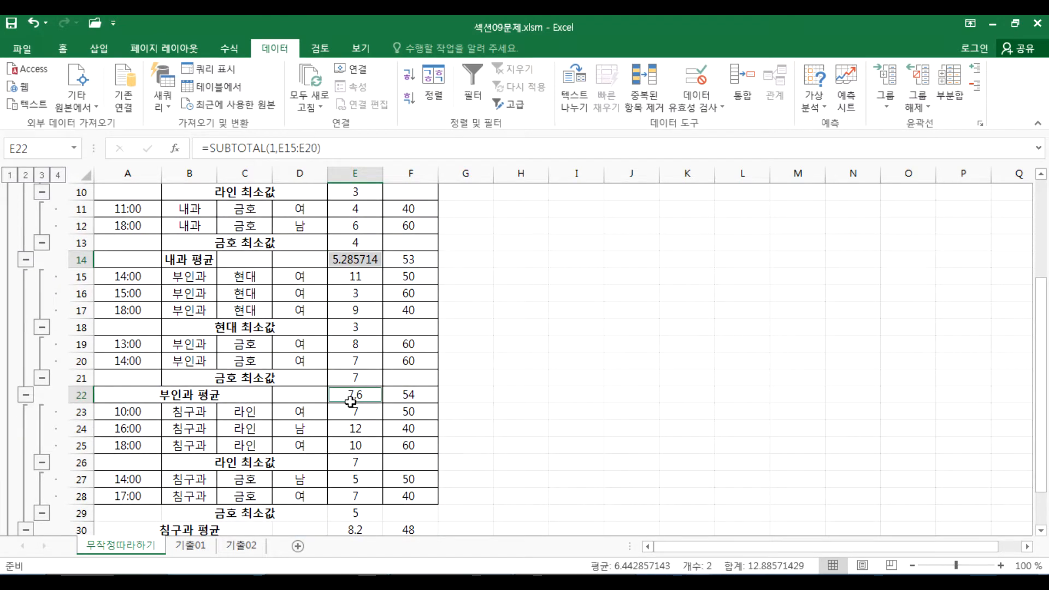
{"action": "scroll", "coordinate": [354, 403], "scroll_direction": "down", "scroll_amount": 2}
{"action": "left_click", "coordinate": [356, 427], "text": "ctrl"}
{"action": "left_click", "coordinate": [352, 462], "text": "ctrl"}
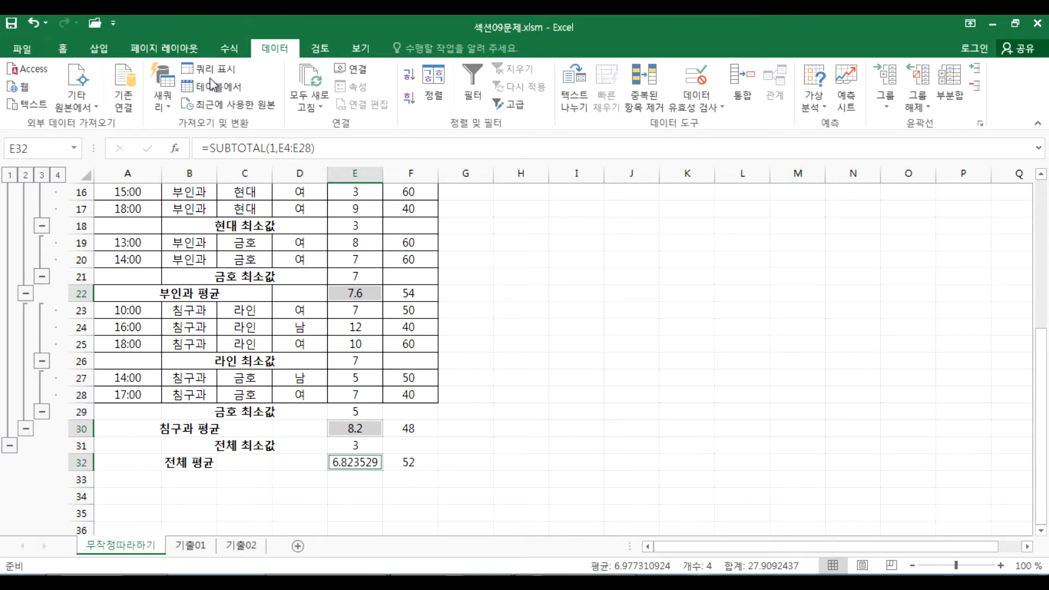
{"action": "left_click", "coordinate": [63, 48]}
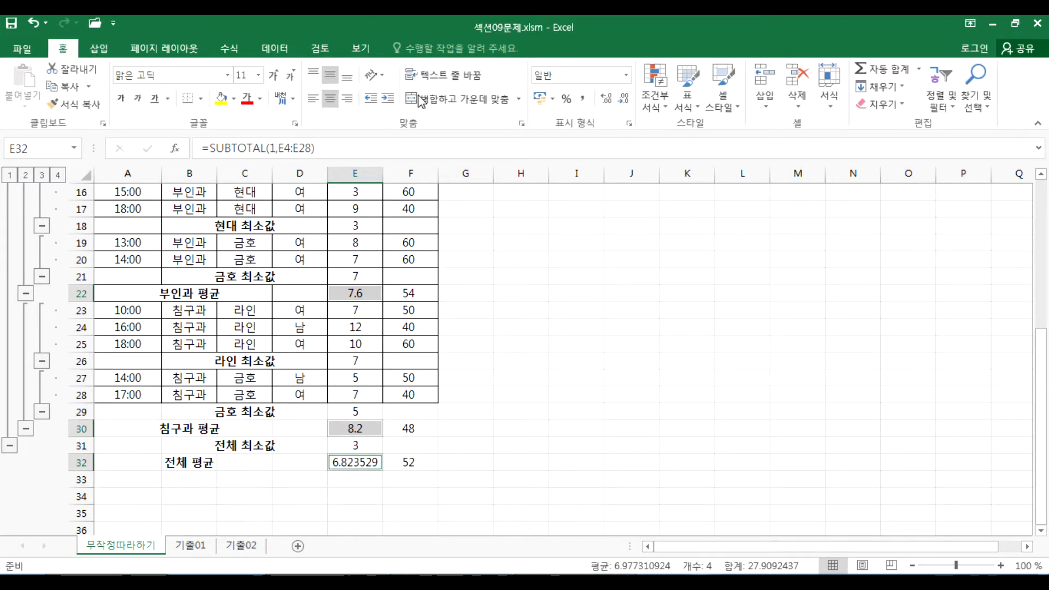
{"action": "left_click", "coordinate": [607, 101]}
{"action": "left_click", "coordinate": [609, 99]}
{"action": "left_click", "coordinate": [614, 97]}
{"action": "left_click", "coordinate": [614, 98]}
{"action": "left_click", "coordinate": [626, 101]}
{"action": "left_click", "coordinate": [626, 100]}
{"action": "left_click", "coordinate": [626, 101]}
{"action": "left_click", "coordinate": [626, 100]}
{"action": "left_click", "coordinate": [626, 101]}
{"action": "left_click", "coordinate": [626, 101]}
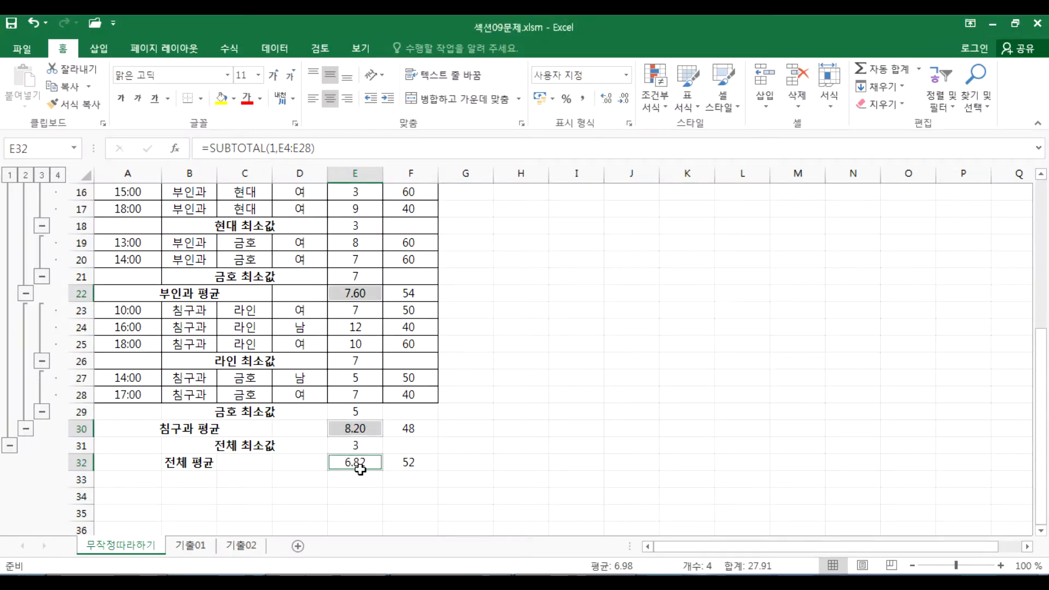
Undo all the decimal-place changes on the four selected 인원 averages
{"action": "key", "text": "ctrl+z"}
{"action": "key", "text": "ctrl+z"}
{"action": "key", "text": "ctrl+z"}
{"action": "key", "text": "ctrl+z"}
{"action": "key", "text": "ctrl+z"}
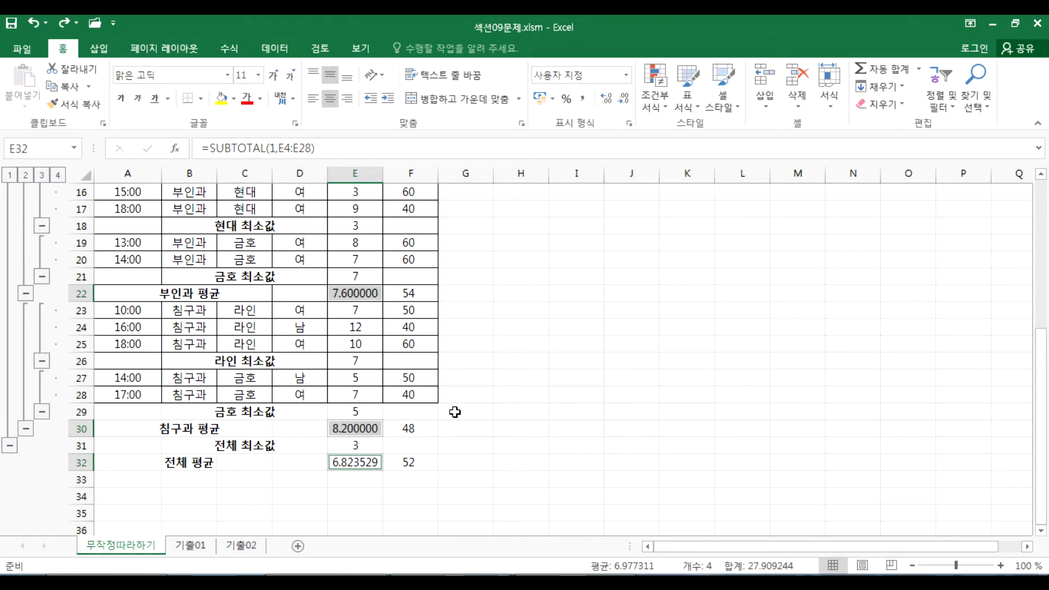
{"action": "key", "text": "ctrl+z"}
{"action": "key", "text": "ctrl+z"}
{"action": "key", "text": "ctrl+z"}
{"action": "key", "text": "ctrl+z"}
{"action": "key", "text": "ctrl+z"}
{"action": "key", "text": "ctrl+z"}
Reduce the 인원 average in the 내과 평균 row (E14) to two decimal places
{"action": "scroll", "coordinate": [383, 319], "scroll_direction": "up", "scroll_amount": 1}
{"action": "scroll", "coordinate": [358, 288], "scroll_direction": "up", "scroll_amount": 5}
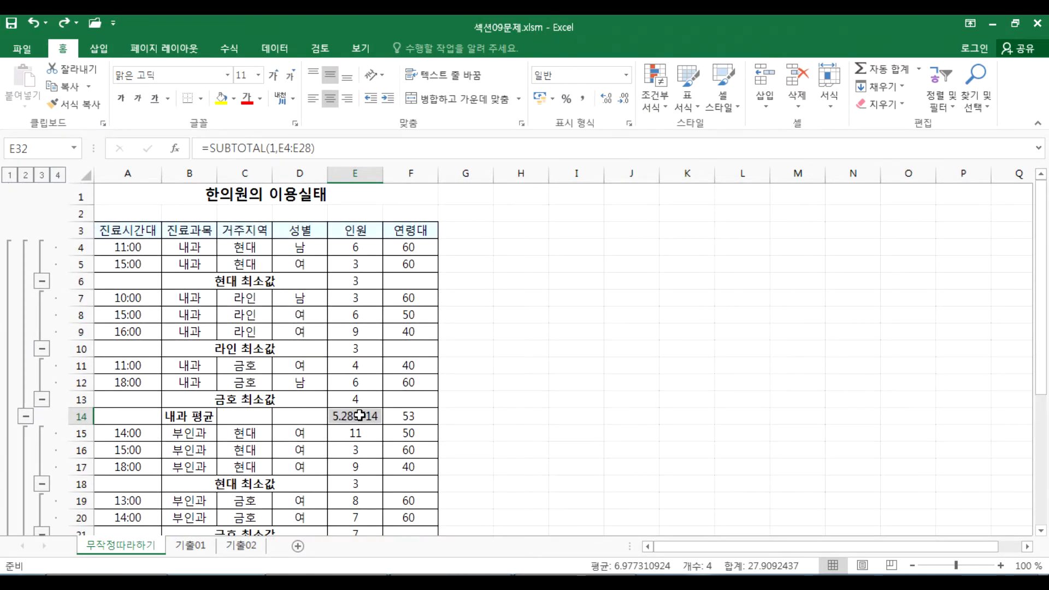
{"action": "left_click", "coordinate": [362, 415]}
{"action": "left_click", "coordinate": [623, 100]}
{"action": "left_click", "coordinate": [623, 99]}
{"action": "left_click", "coordinate": [623, 99]}
{"action": "left_click", "coordinate": [623, 99]}
Extend the 인원 averages in the 부인과 평균 (E22) and 침구과 평균 (E30) rows to two decimal places
{"action": "scroll", "coordinate": [381, 377], "scroll_direction": "down", "scroll_amount": 2}
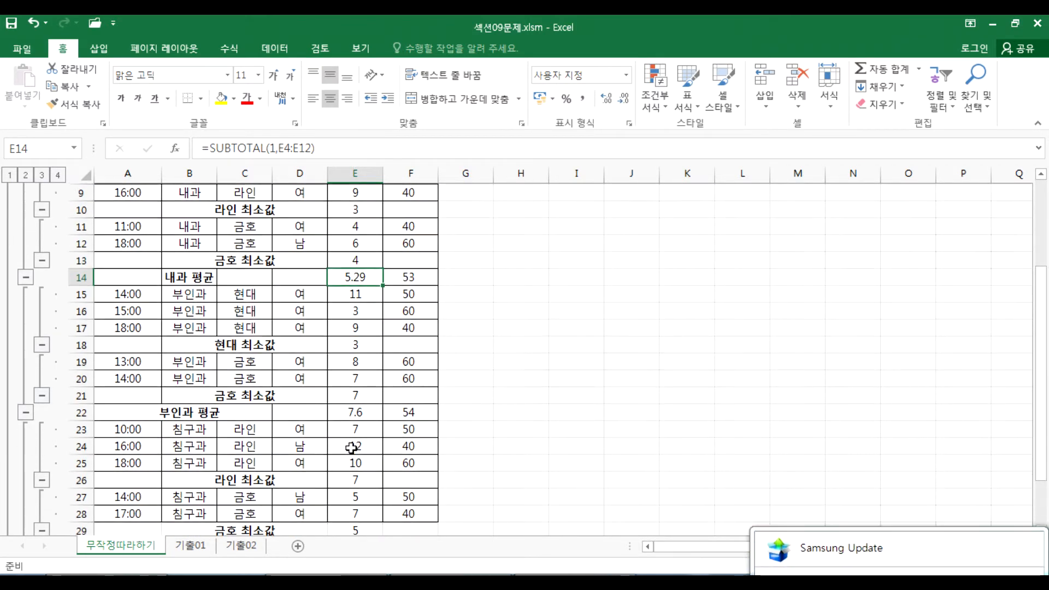
{"action": "scroll", "coordinate": [351, 448], "scroll_direction": "down", "scroll_amount": 1}
{"action": "left_click", "coordinate": [356, 393]}
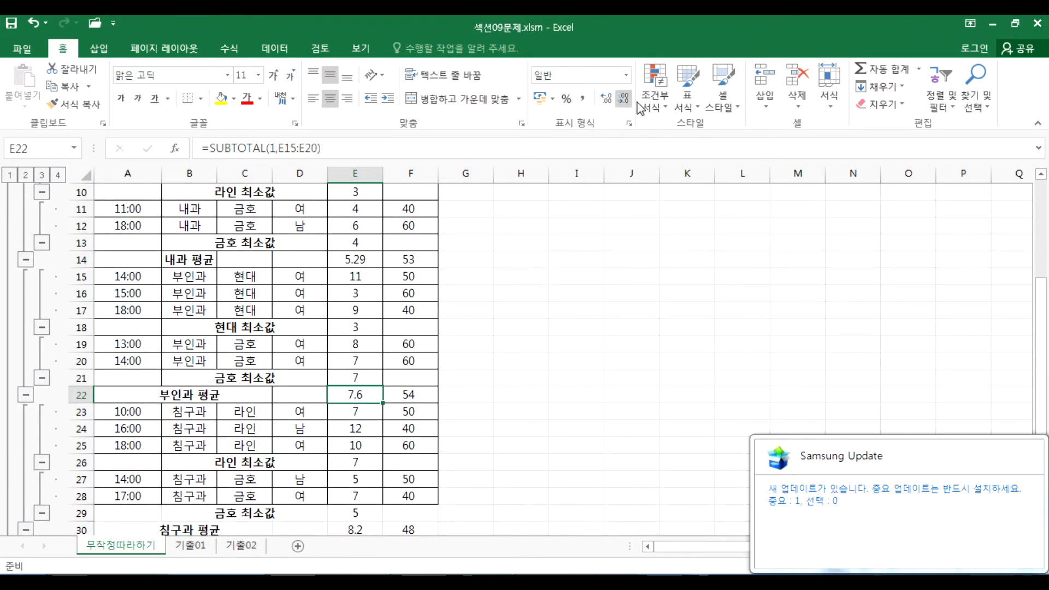
{"action": "left_click", "coordinate": [606, 99]}
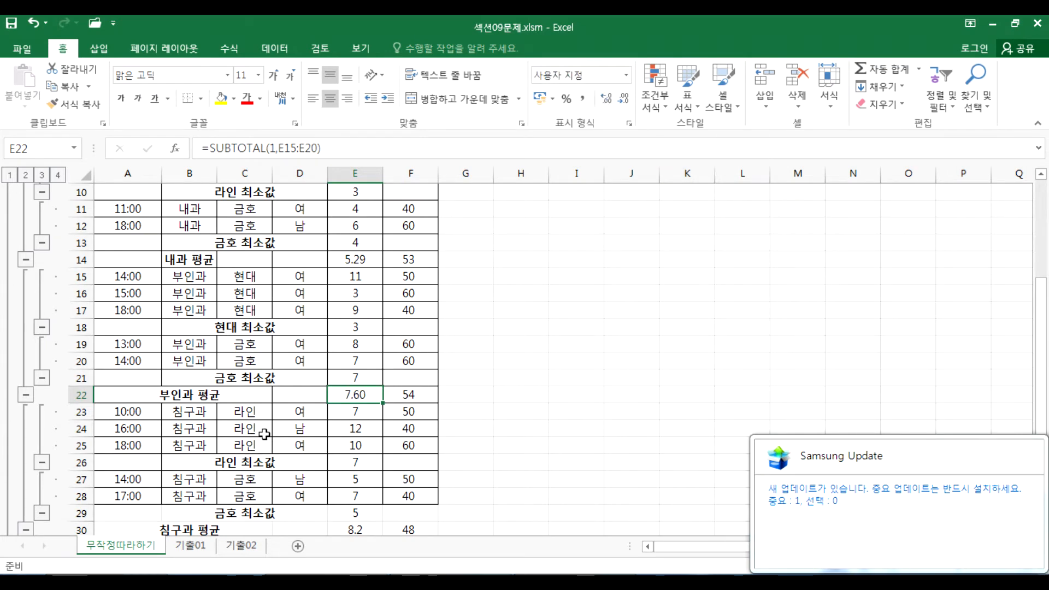
{"action": "scroll", "coordinate": [244, 452], "scroll_direction": "down", "scroll_amount": 2}
{"action": "left_click", "coordinate": [356, 428]}
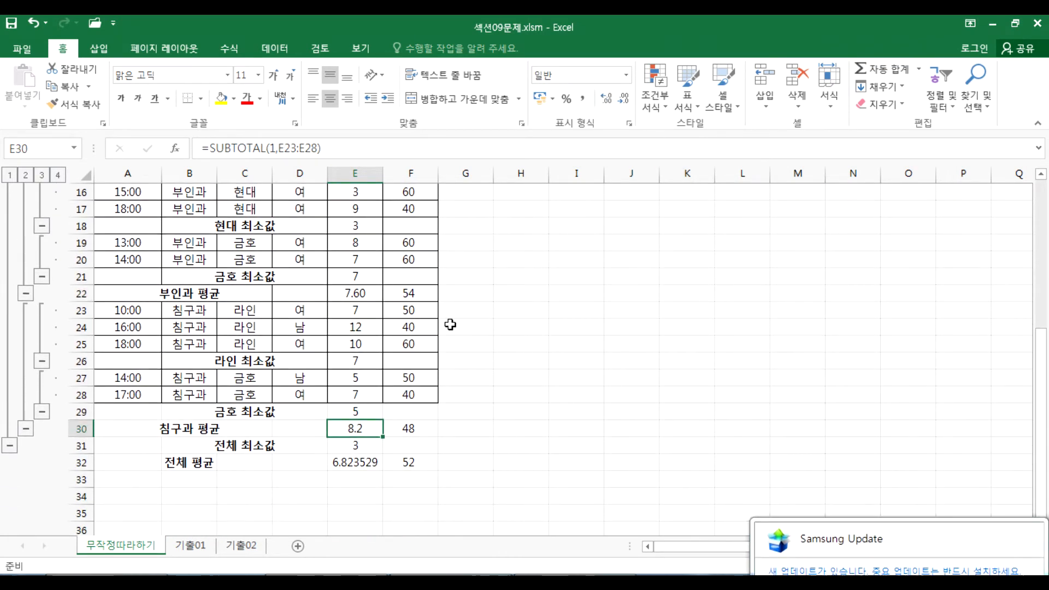
{"action": "left_click", "coordinate": [606, 101]}
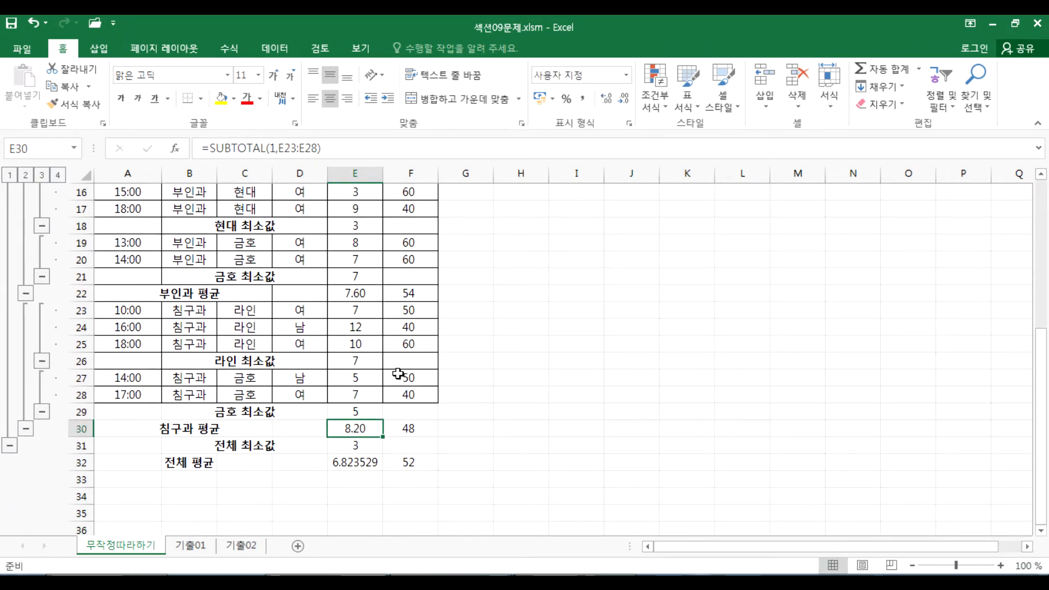
Reduce the 인원 average in the 전체 평균 row (E32) to two decimal places
{"action": "left_click", "coordinate": [355, 463]}
{"action": "left_click", "coordinate": [623, 99]}
{"action": "left_click", "coordinate": [622, 100]}
{"action": "left_click", "coordinate": [622, 100]}
{"action": "left_click", "coordinate": [622, 99]}
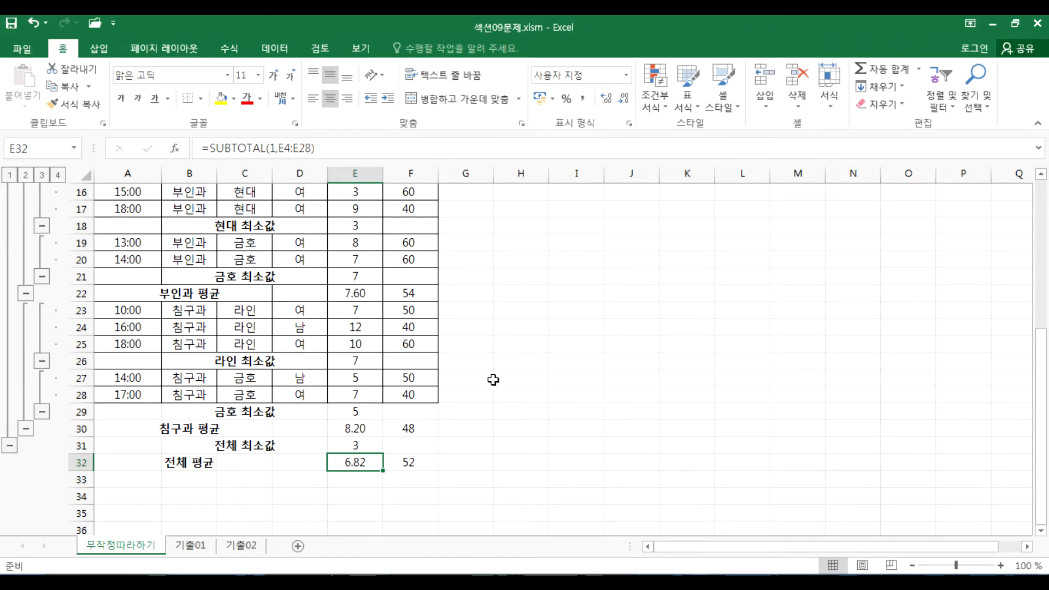
Reread the Notepad condition on the order of average and minimum against the problem statement, and return to the Excel workbook
{"action": "key", "text": "alt+Tab"}
{"action": "left_click", "coordinate": [35, 287]}
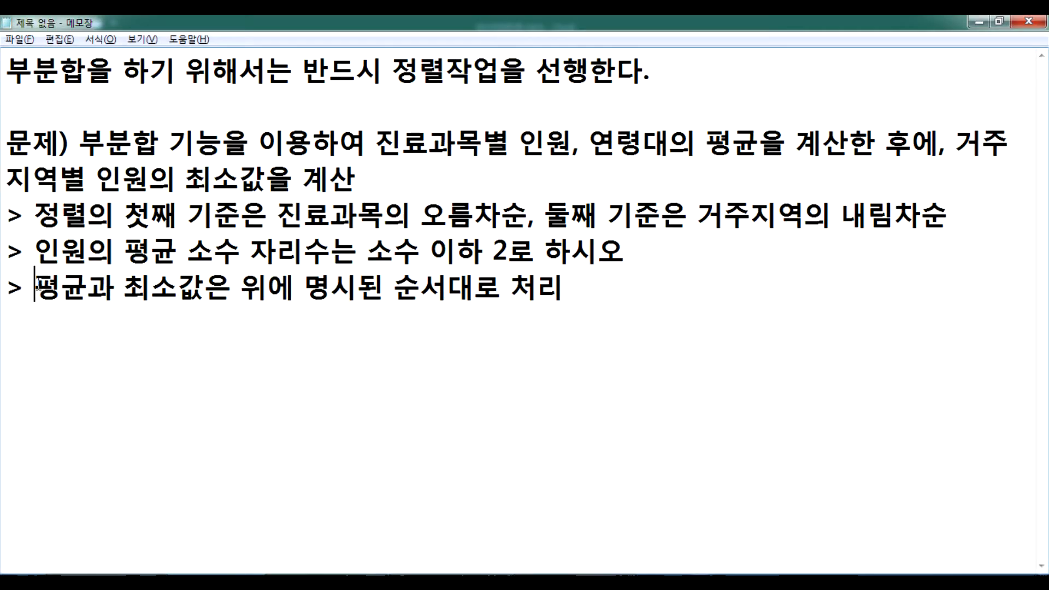
{"action": "left_click_drag", "start_coordinate": [705, 141], "coordinate": [849, 141]}
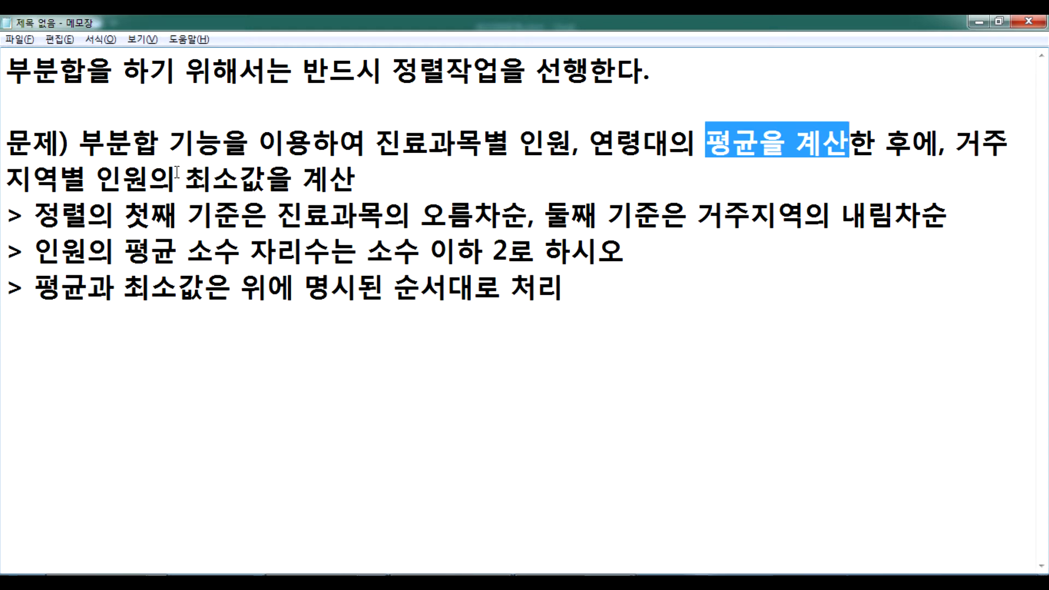
{"action": "left_click_drag", "start_coordinate": [176, 175], "coordinate": [357, 176]}
{"action": "left_click_drag", "start_coordinate": [125, 284], "coordinate": [267, 285]}
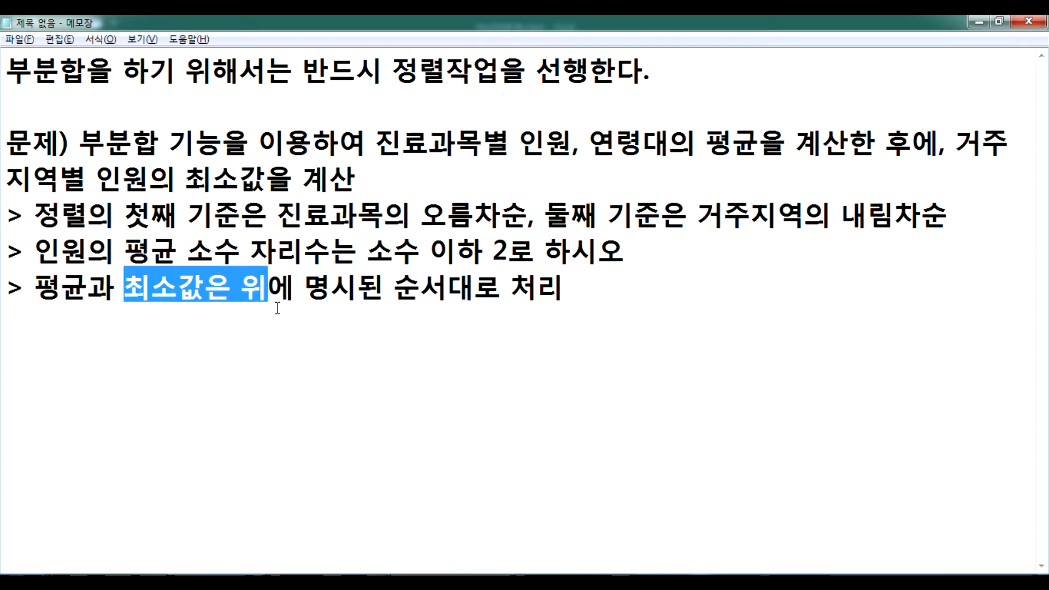
{"action": "left_click", "coordinate": [278, 308]}
{"action": "key", "text": "alt+Tab"}
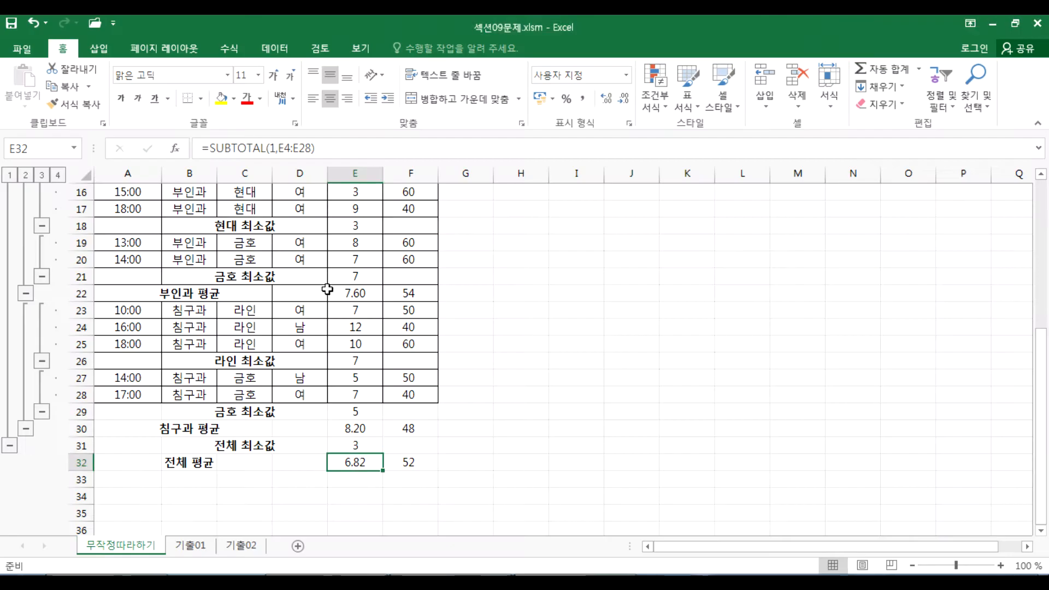
Examine the 전체 평균 and 전체 최소값 rows at the end of the subtotal table
{"action": "left_click", "coordinate": [196, 463]}
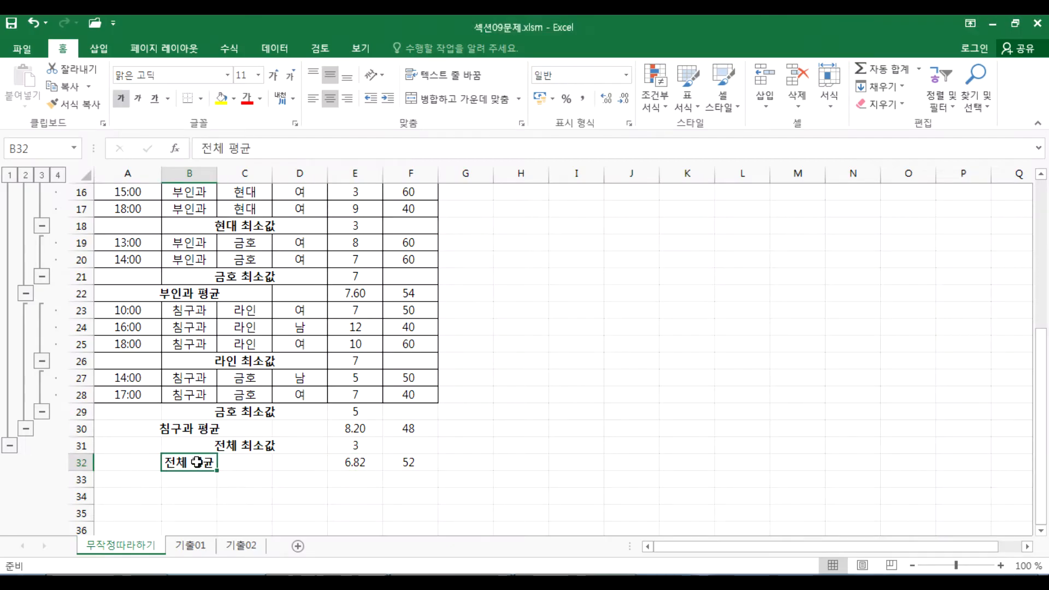
{"action": "left_click", "coordinate": [82, 463]}
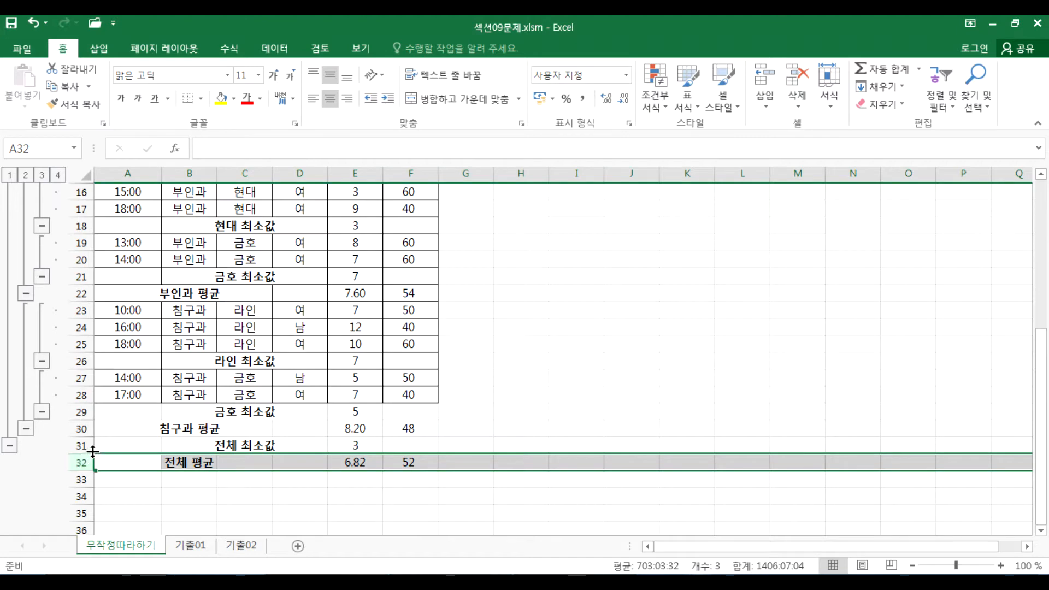
{"action": "left_click", "coordinate": [84, 445]}
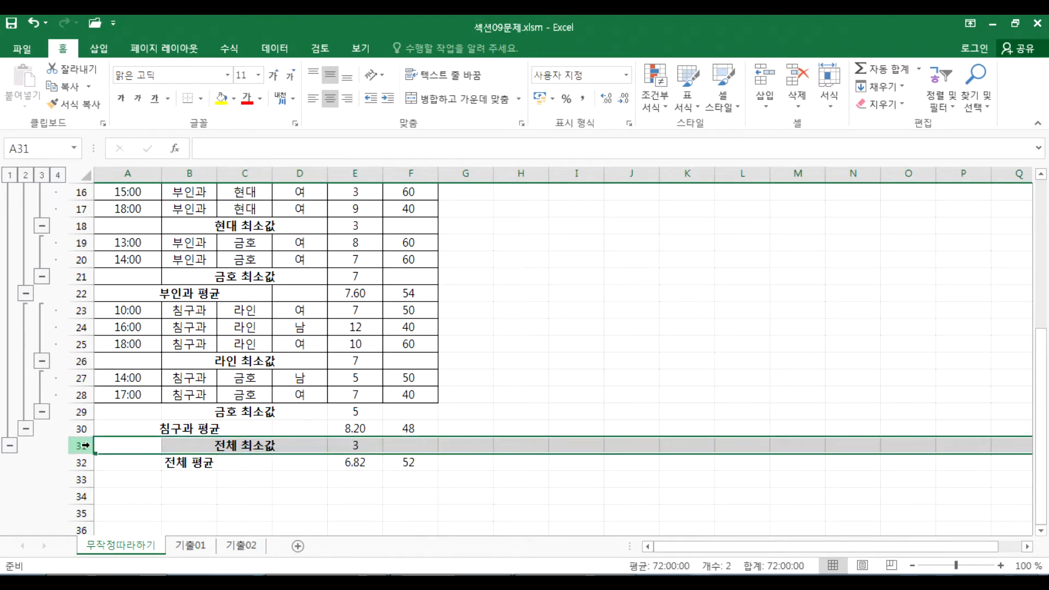
Switch to Notepad and add the note "문제에서 명시되지 않은 부분 > 문제에서 제공하는 결과화면과 동일하게 처리" below the conditions
{"action": "left_click", "coordinate": [326, 581]}
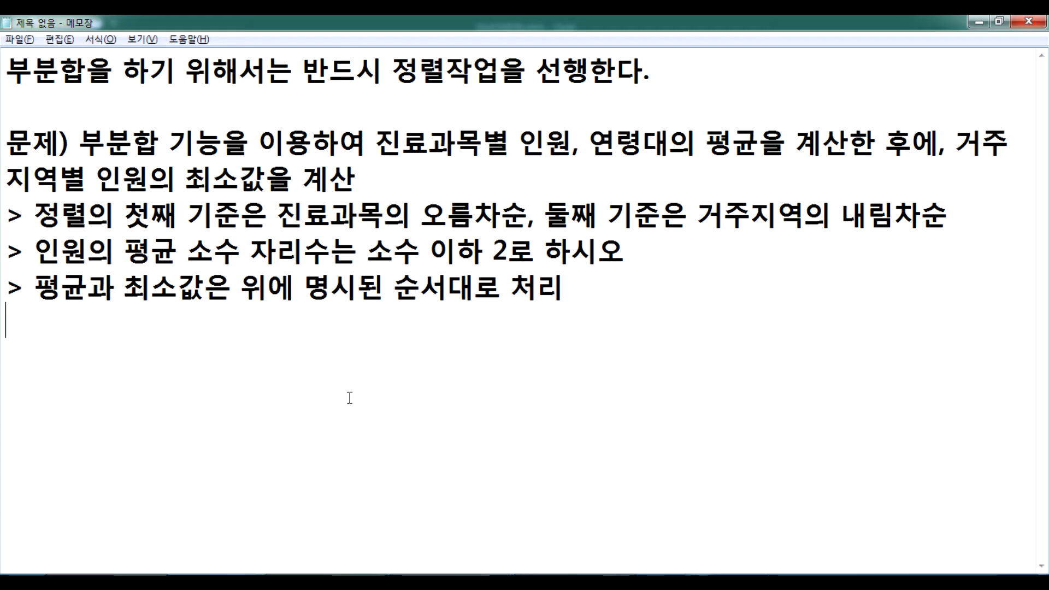
{"action": "type", "text": "문제에서 "}
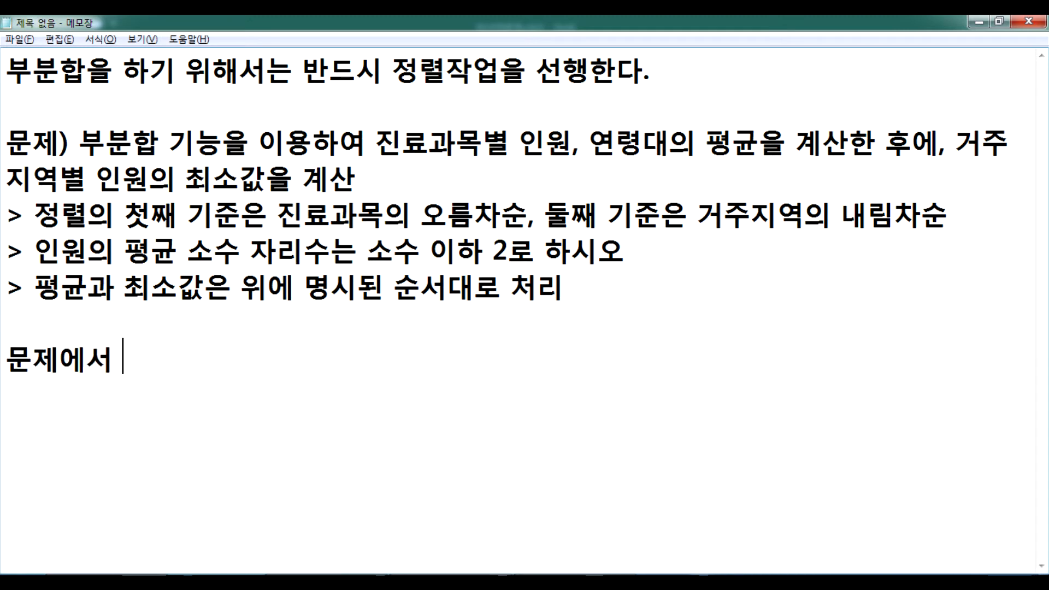
{"action": "type", "text": "ㅂ명"}
{"action": "key", "text": "BackSpace"}
{"action": "key", "text": "BackSpace"}
{"action": "key", "text": "BackSpace"}
{"action": "key", "text": "BackSpace"}
{"action": "type", "text": "명"}
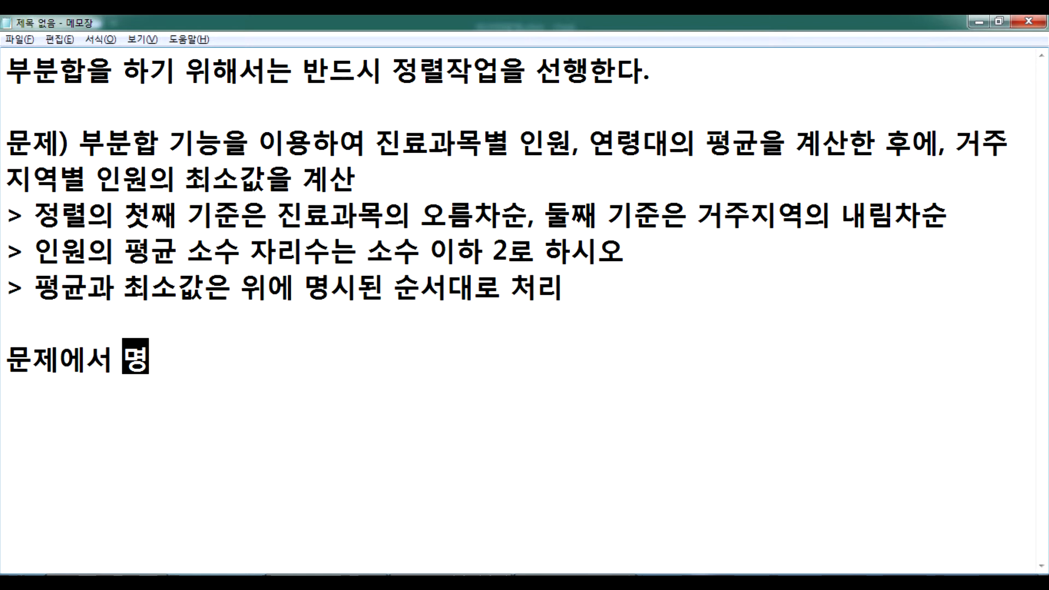
{"action": "type", "text": "시되지 않은 "}
{"action": "type", "text": "부분 > ㅁ"}
{"action": "type", "text": "문젲"}
{"action": "type", "text": "에서 "}
{"action": "type", "text": "제공하는 결"}
{"action": "type", "text": "과화면"}
{"action": "type", "text": "과 동일하게 ㅊ"}
{"action": "type", "text": "ㅓ리"}
{"action": "key", "text": "Return"}
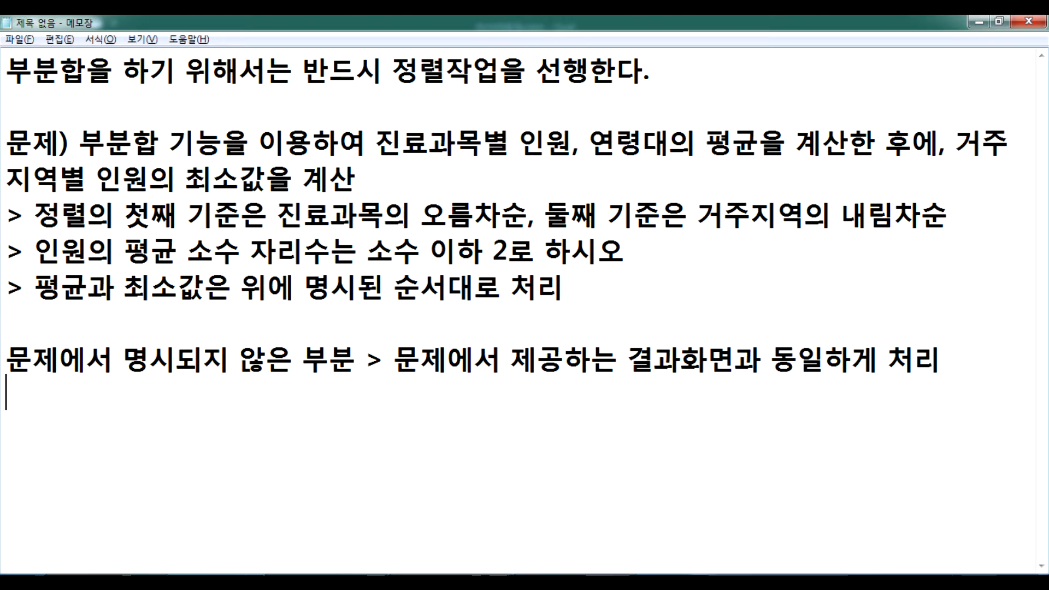
Return to the Excel workbook and autofit columns B and C to the subtotal labels
{"action": "key", "text": "alt+Tab"}
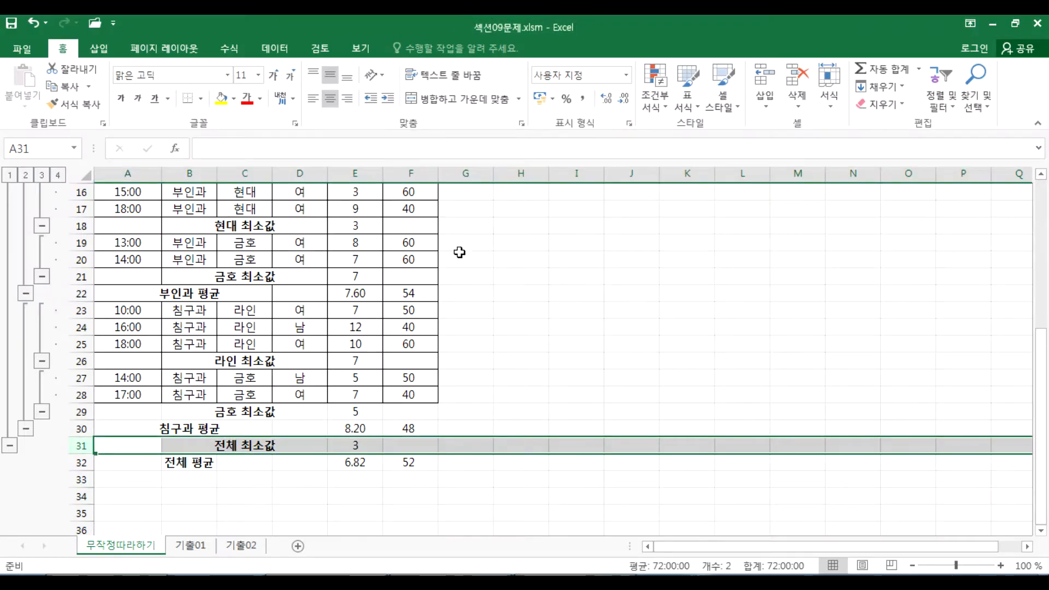
{"action": "left_click", "coordinate": [244, 417]}
{"action": "scroll", "coordinate": [240, 327], "scroll_direction": "up", "scroll_amount": 5}
{"action": "left_click", "coordinate": [240, 281]}
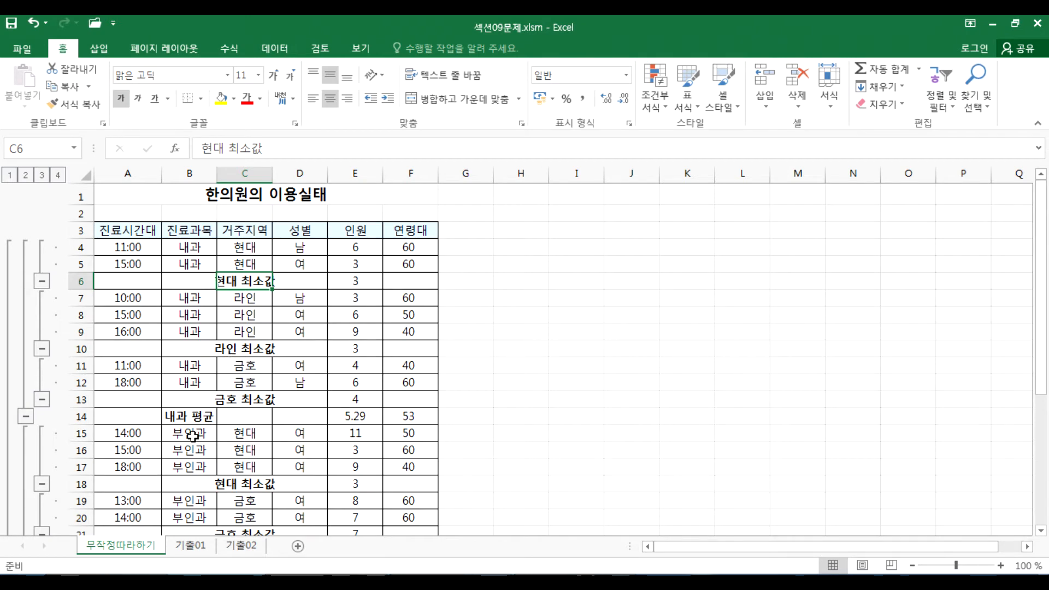
{"action": "scroll", "coordinate": [198, 436], "scroll_direction": "down", "scroll_amount": 4}
{"action": "left_click", "coordinate": [188, 480]}
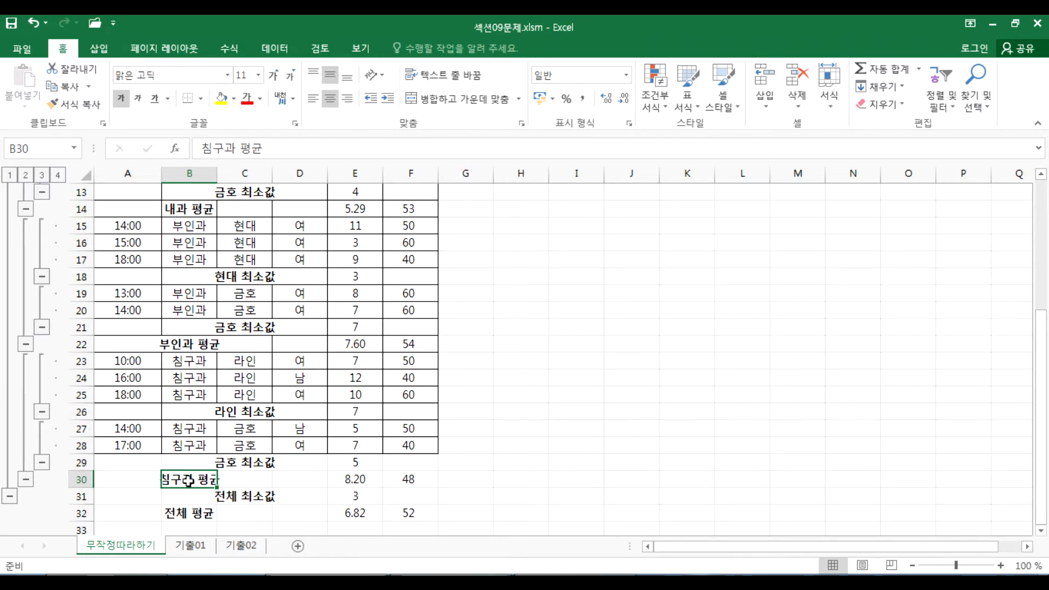
{"action": "left_click", "coordinate": [197, 173]}
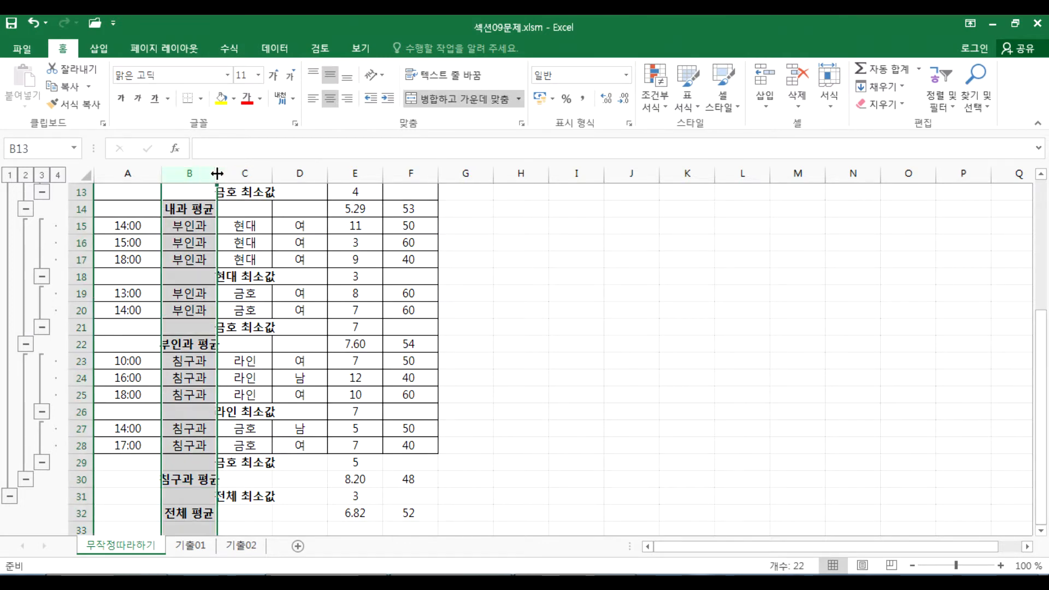
{"action": "double_click", "coordinate": [217, 173]}
{"action": "left_click", "coordinate": [195, 345]}
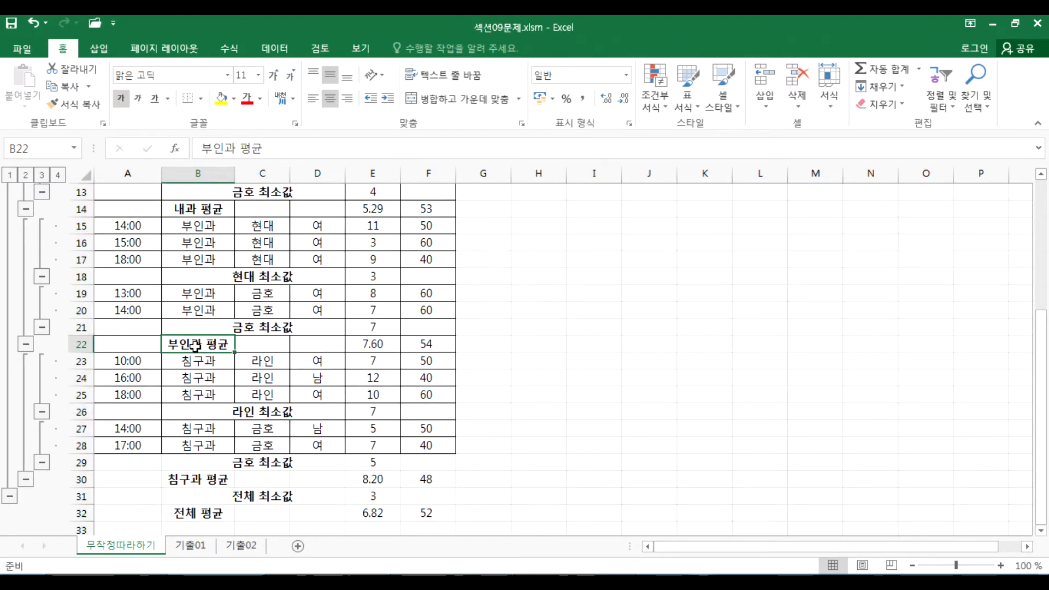
{"action": "double_click", "coordinate": [290, 173]}
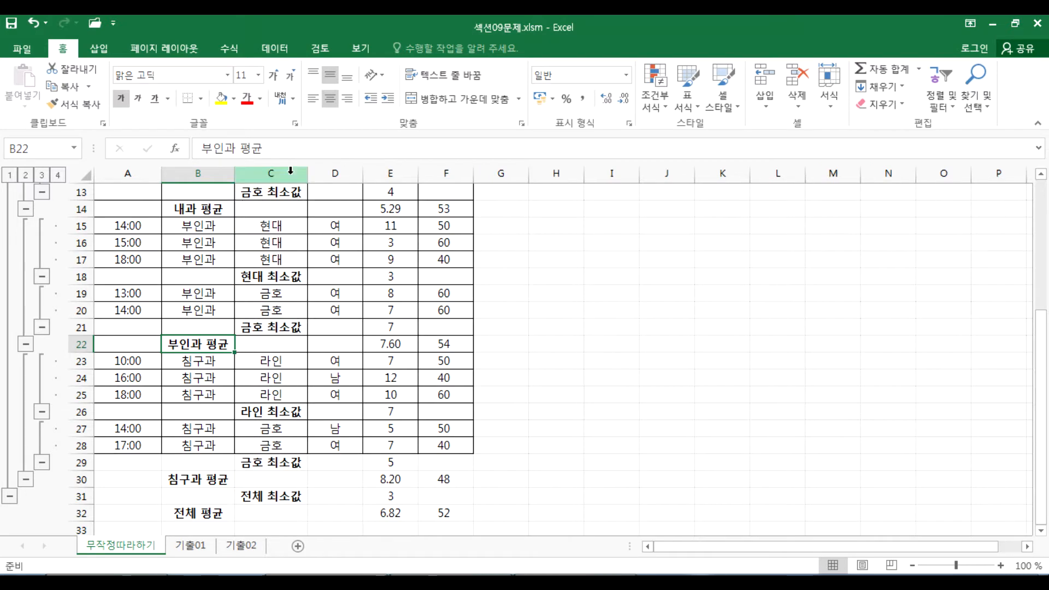
{"action": "scroll", "coordinate": [190, 382], "scroll_direction": "up", "scroll_amount": 4}
{"action": "scroll", "coordinate": [190, 383], "scroll_direction": "down", "scroll_amount": 5}
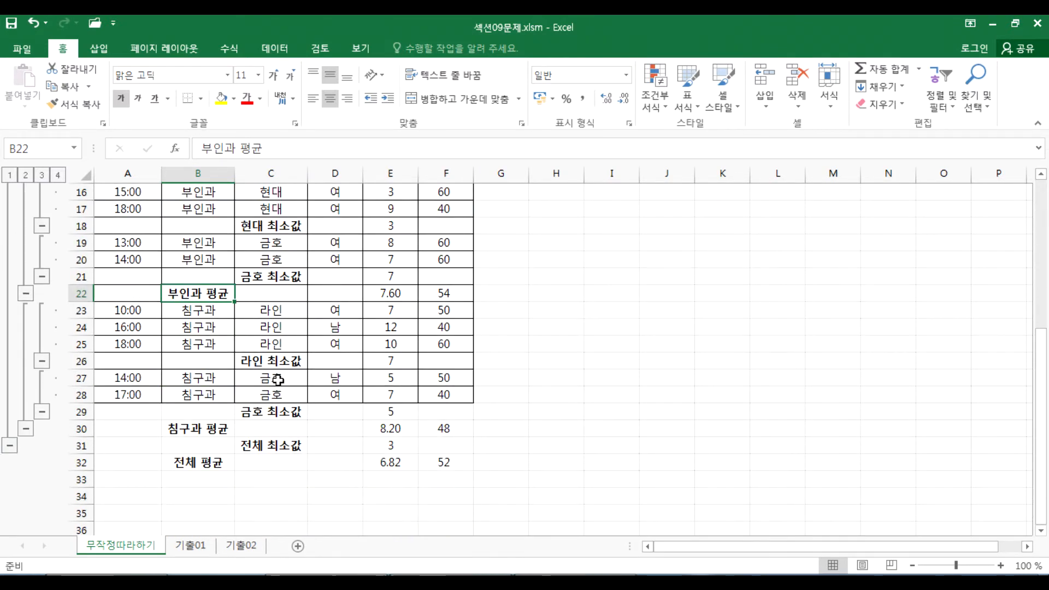
Reread the Notepad note on unspecified parts, return to Excel, and examine the 인원 and 성별 columns
{"action": "key", "text": "alt+Tab"}
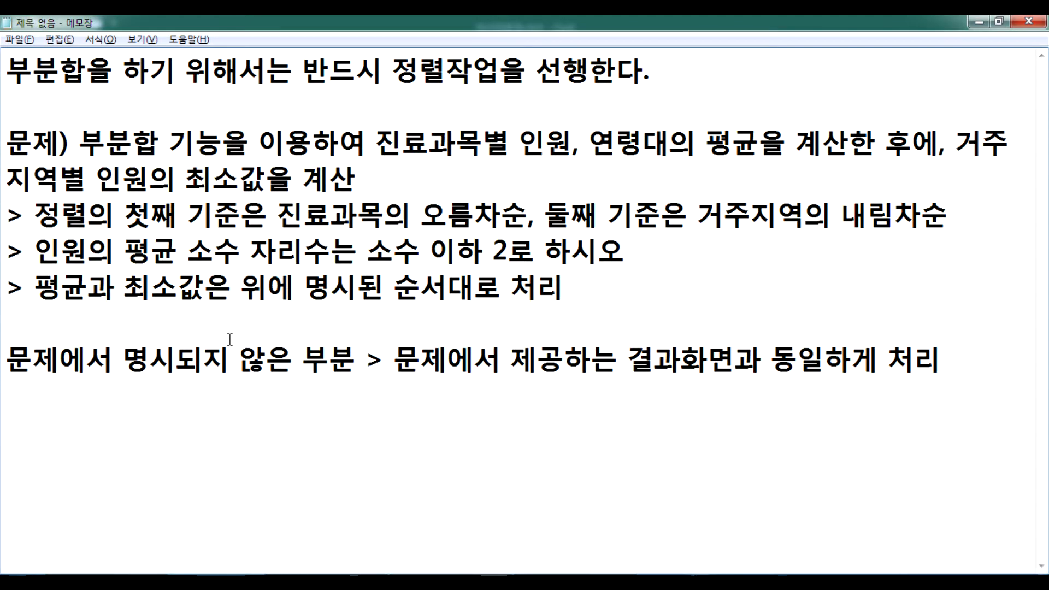
{"action": "key", "text": "alt+Tab"}
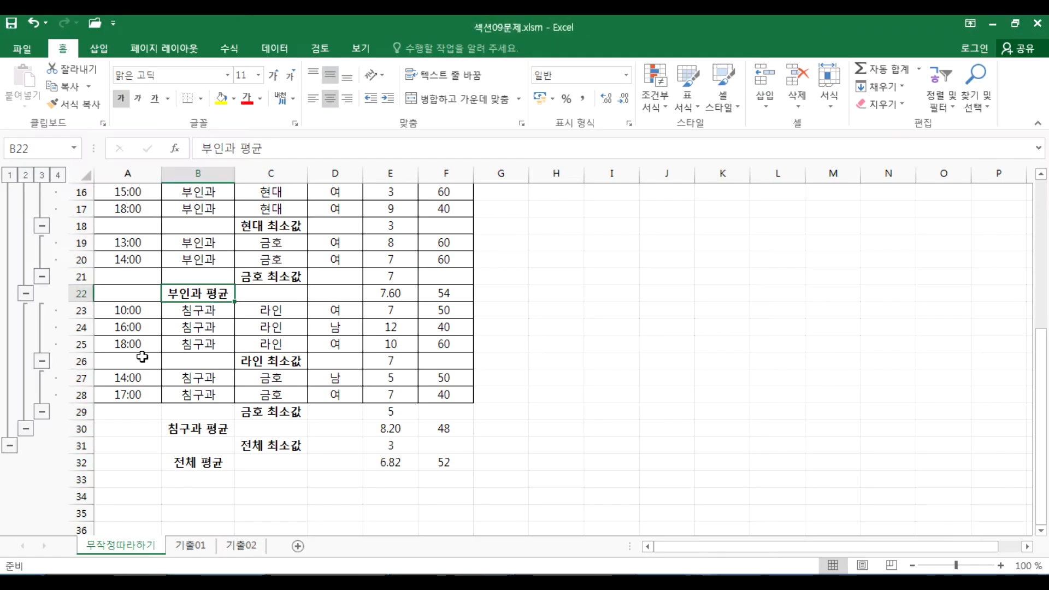
{"action": "scroll", "coordinate": [417, 208], "scroll_direction": "up", "scroll_amount": 5}
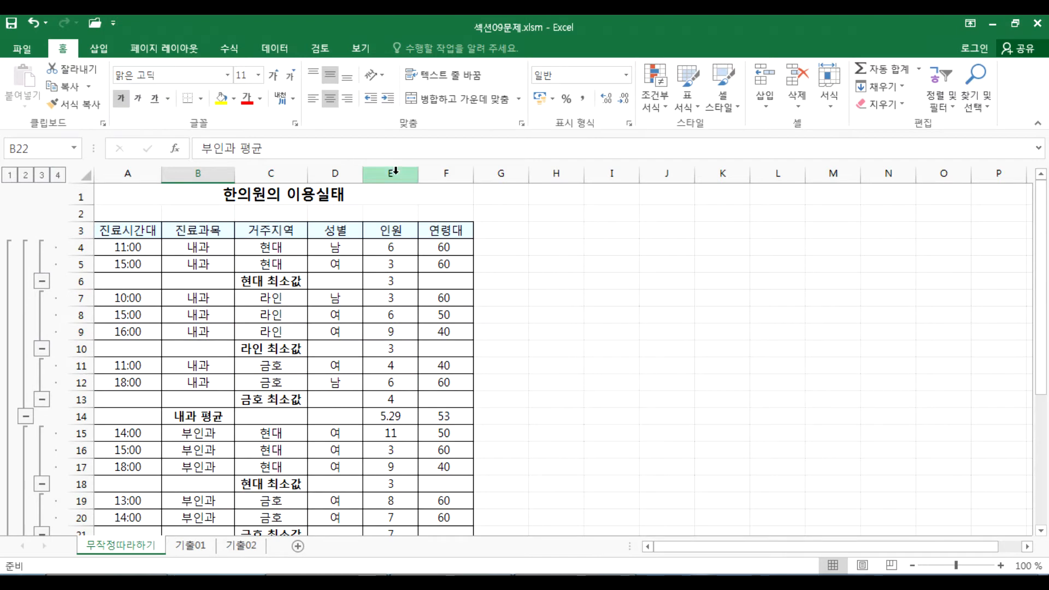
{"action": "left_click", "coordinate": [393, 173]}
{"action": "left_click", "coordinate": [342, 173]}
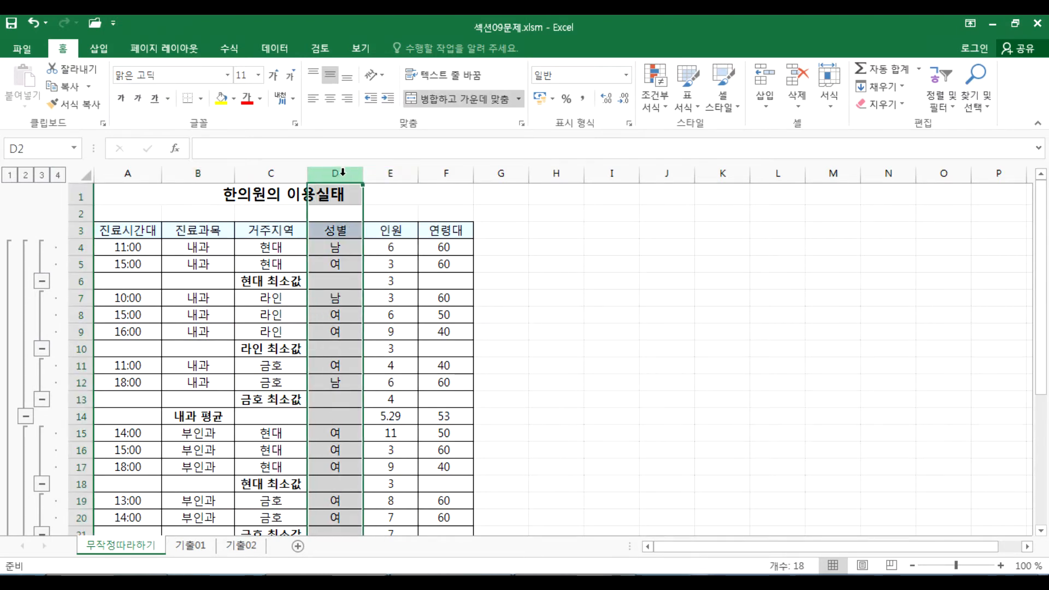
Try autofitting the 성별 column D, undo the width change, and look over the subtotal table down to its last rows
{"action": "double_click", "coordinate": [363, 174]}
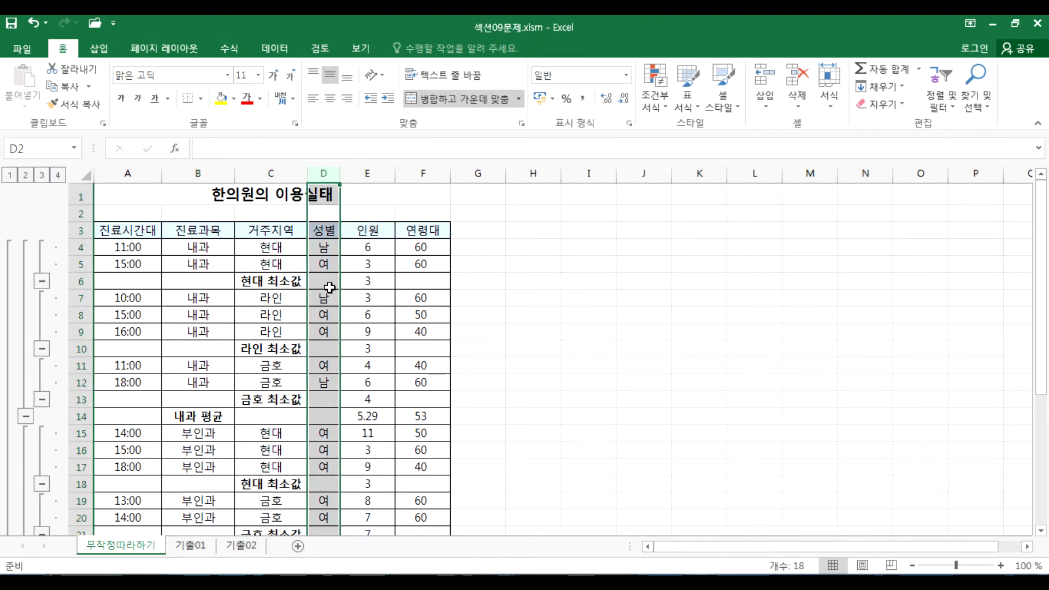
{"action": "key", "text": "ctrl+z"}
{"action": "scroll", "coordinate": [230, 256], "scroll_direction": "down", "scroll_amount": 3}
{"action": "left_click", "coordinate": [193, 261]}
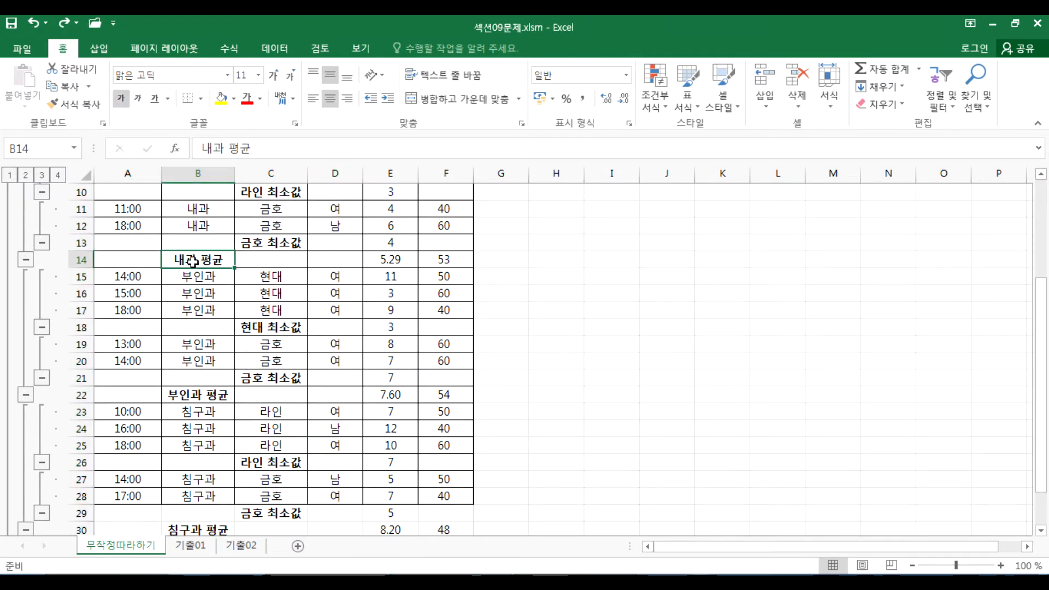
{"action": "scroll", "coordinate": [194, 262], "scroll_direction": "up", "scroll_amount": 3}
{"action": "left_click", "coordinate": [174, 200]}
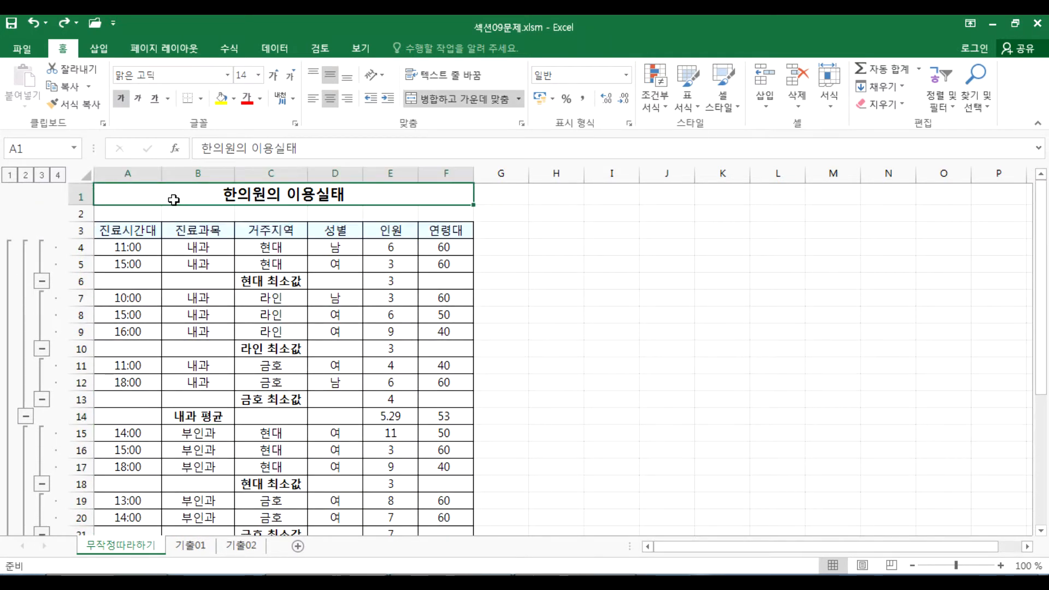
{"action": "scroll", "coordinate": [272, 322], "scroll_direction": "down", "scroll_amount": 6}
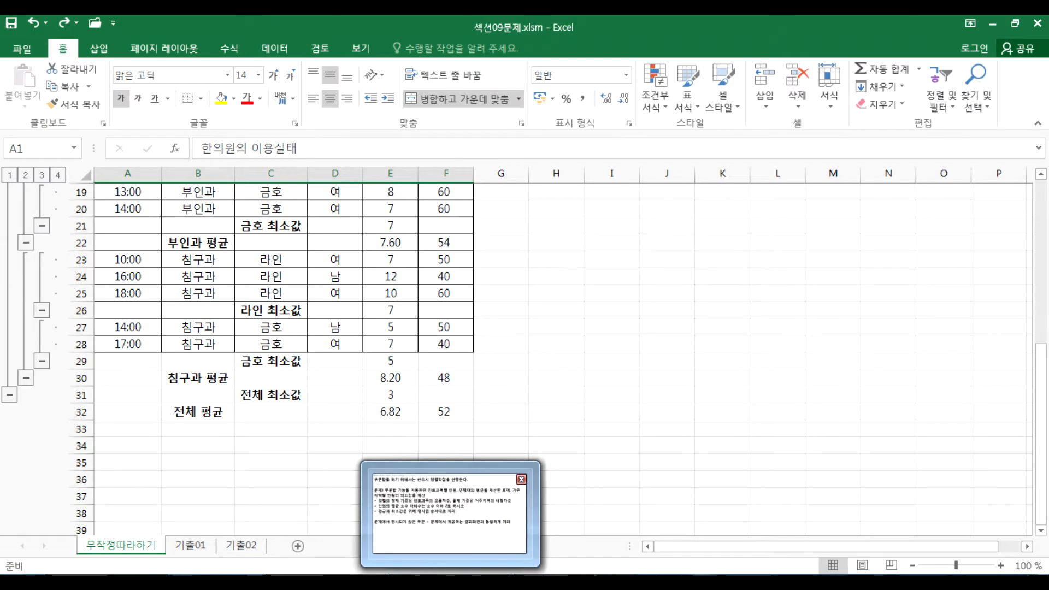
Open the Sort settings for the subtotal table and examine its 진료과목 and 거주지역 criteria
{"action": "left_click", "coordinate": [306, 348]}
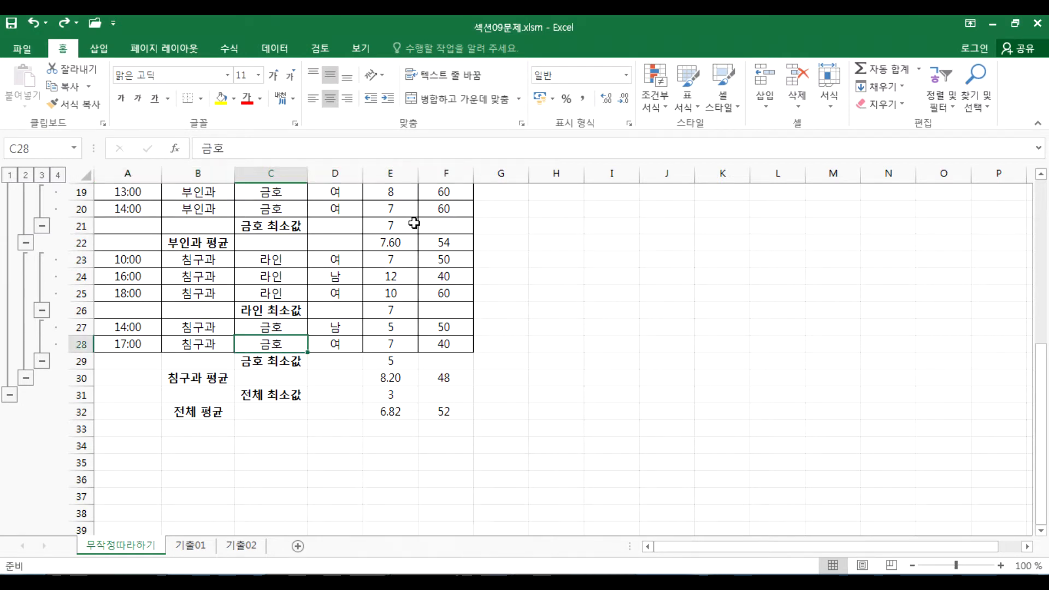
{"action": "left_click", "coordinate": [275, 48]}
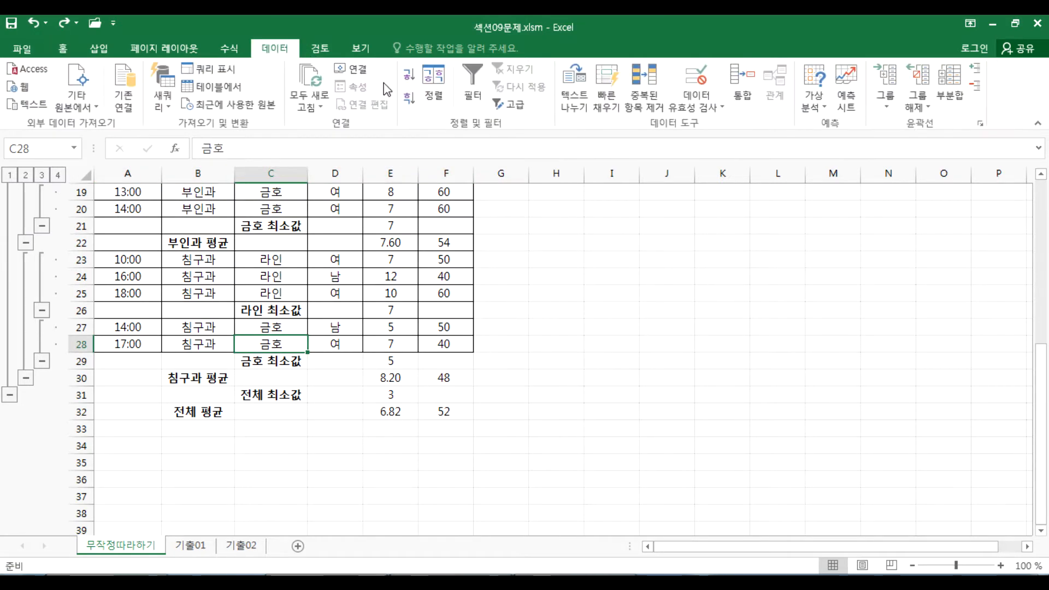
{"action": "left_click", "coordinate": [440, 77]}
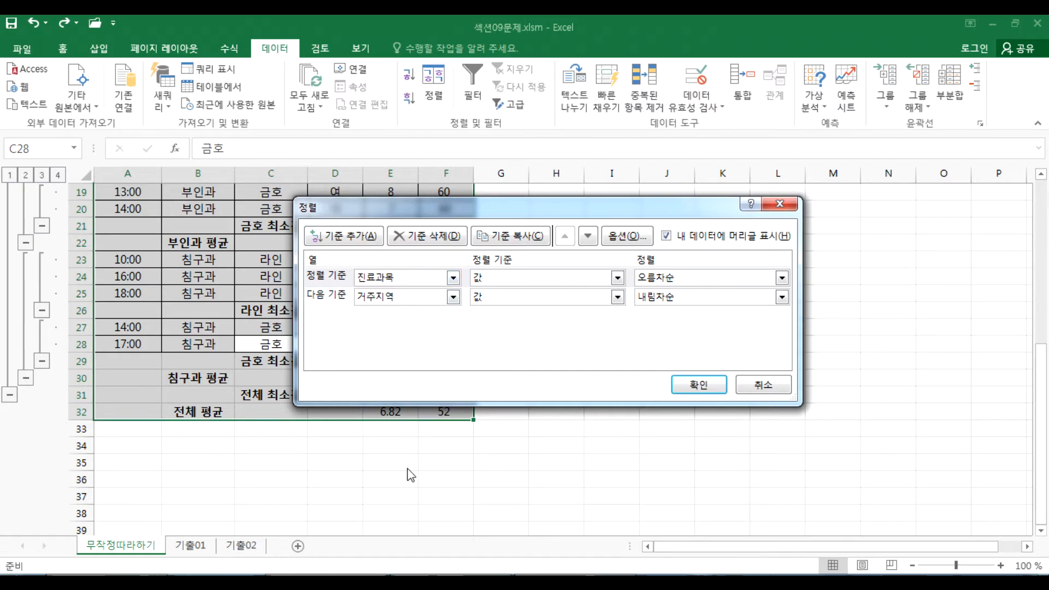
{"action": "key", "text": "Escape"}
Switch to Notepad and add the heading "* 정렬의 순서" below the existing notes, with blank lines after it
{"action": "left_click", "coordinate": [428, 583]}
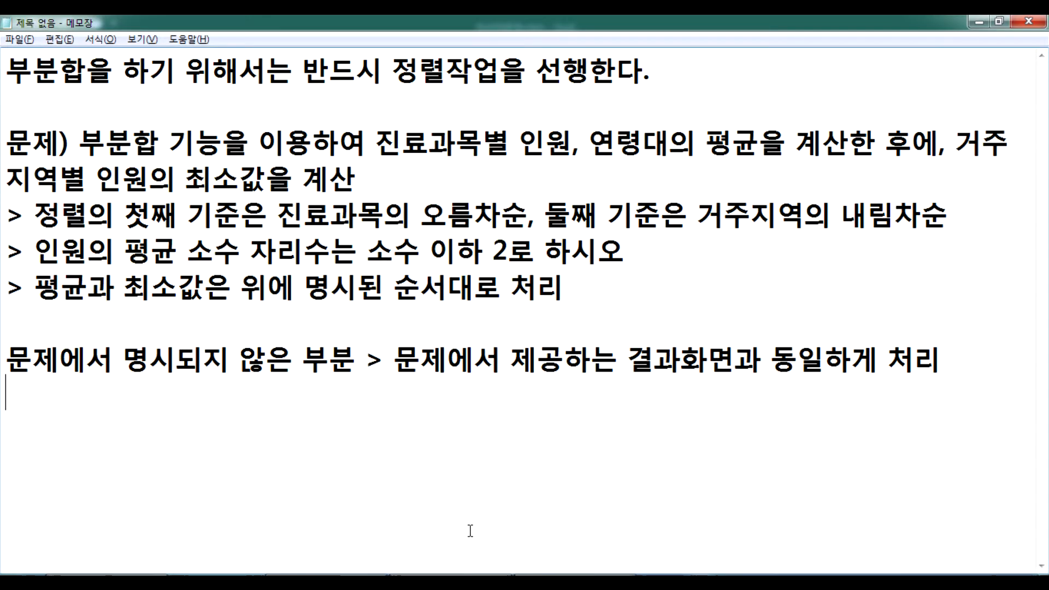
{"action": "key", "text": "Return"}
{"action": "type", "text": "*"}
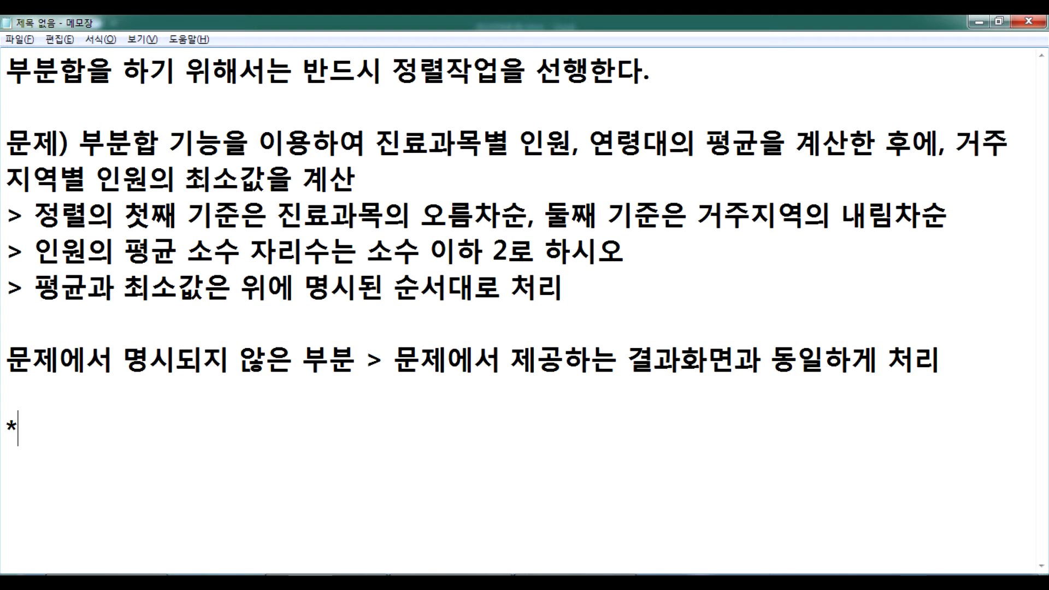
{"action": "type", "text": " 정렬의 "}
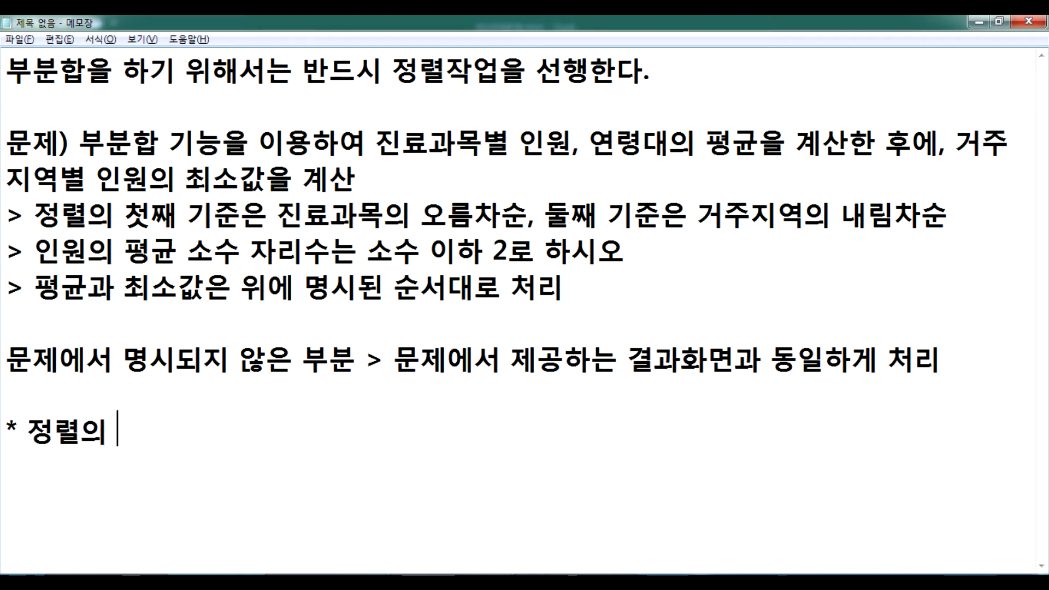
{"action": "type", "text": "ㅅ순서"}
{"action": "key", "text": "Return"}
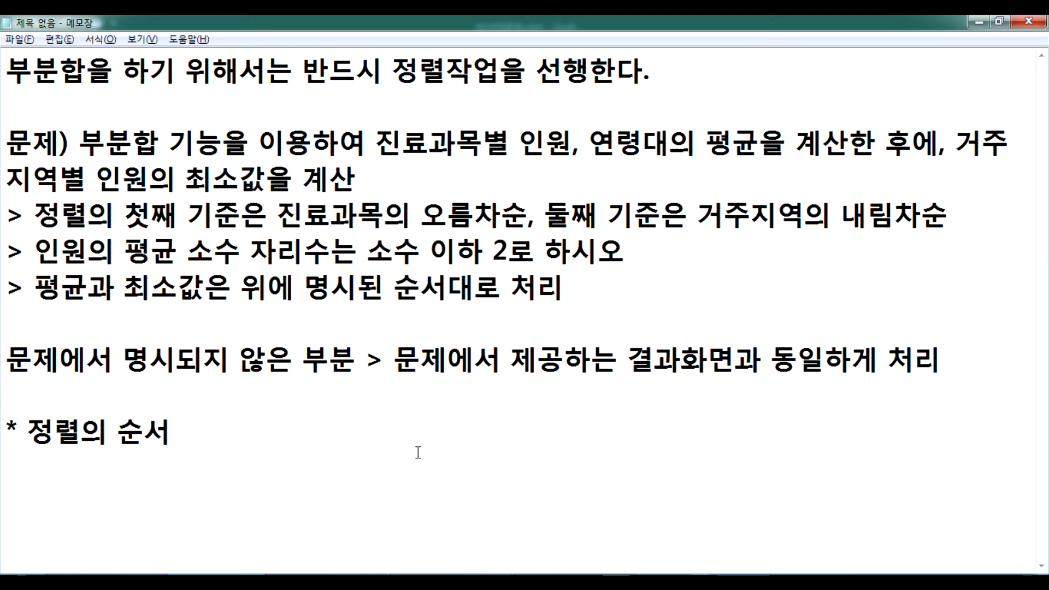
{"action": "key", "text": "Return"}
{"action": "key", "text": "Return"}
{"action": "key", "text": "Return"}
{"action": "key", "text": "Return"}
{"action": "key", "text": "Return"}
{"action": "key", "text": "Return"}
{"action": "key", "text": "Return"}
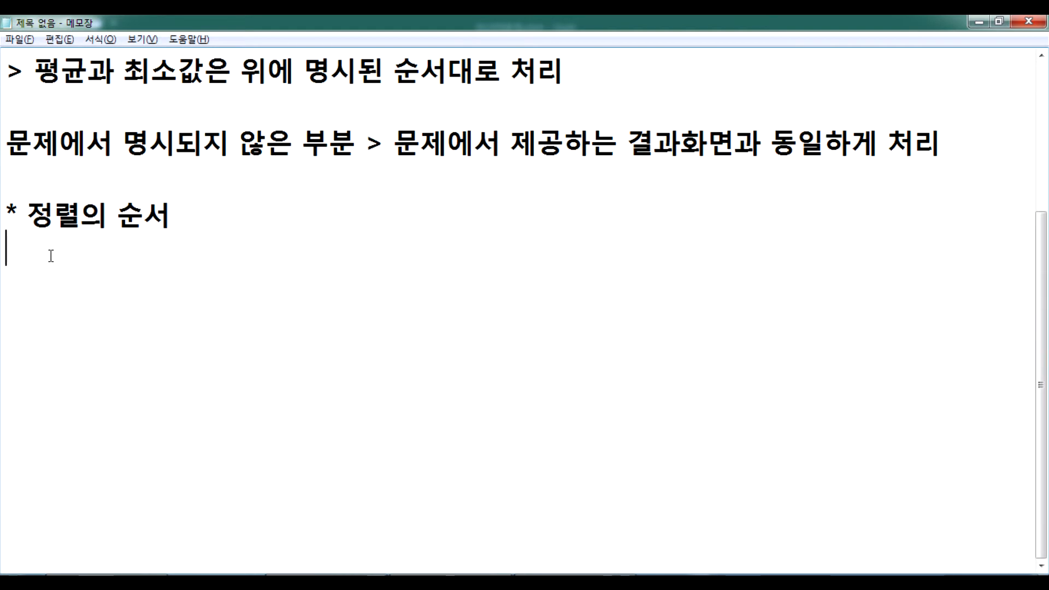
Write the sort order "숫자 > 영문(소, 대) > 한글 > .... > 공란" under the "* 정렬의 순서" heading
{"action": "type", "text": "숫자 > 영문(소, 대) > 하"}
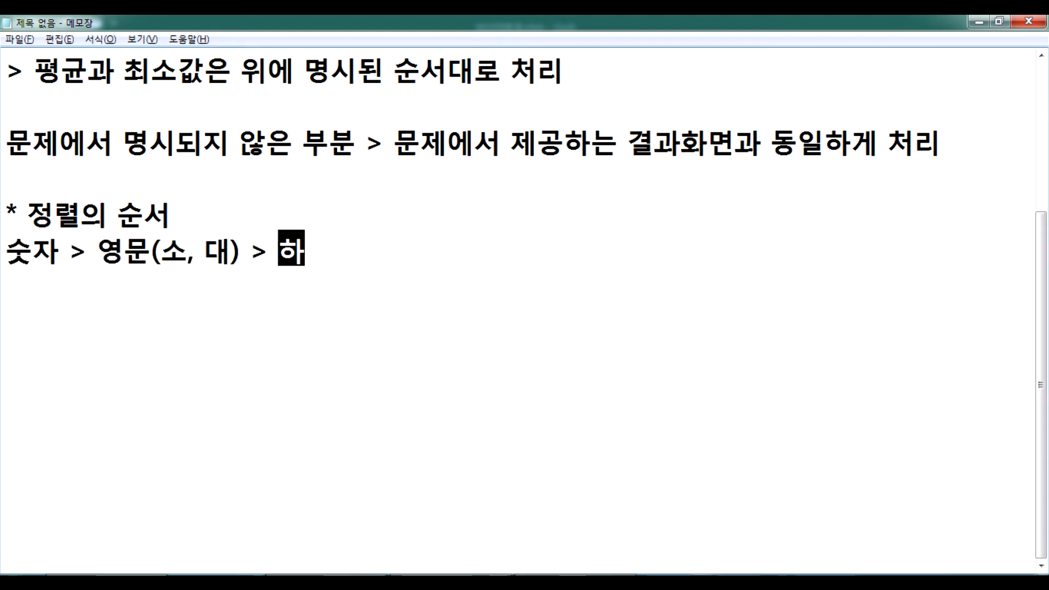
{"action": "type", "text": "ㄴ글"}
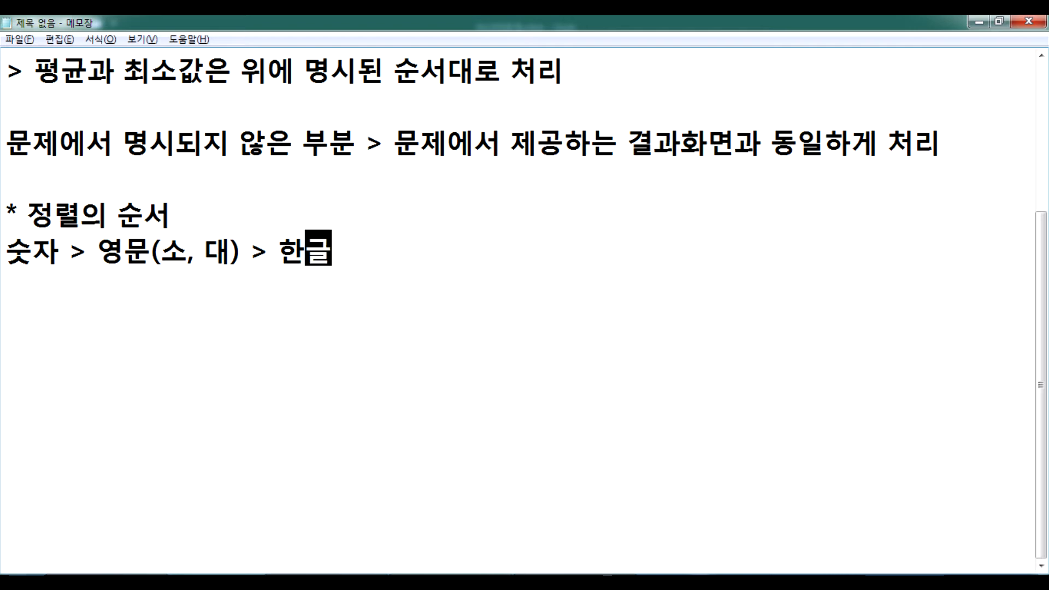
{"action": "type", "text": " .... ?"}
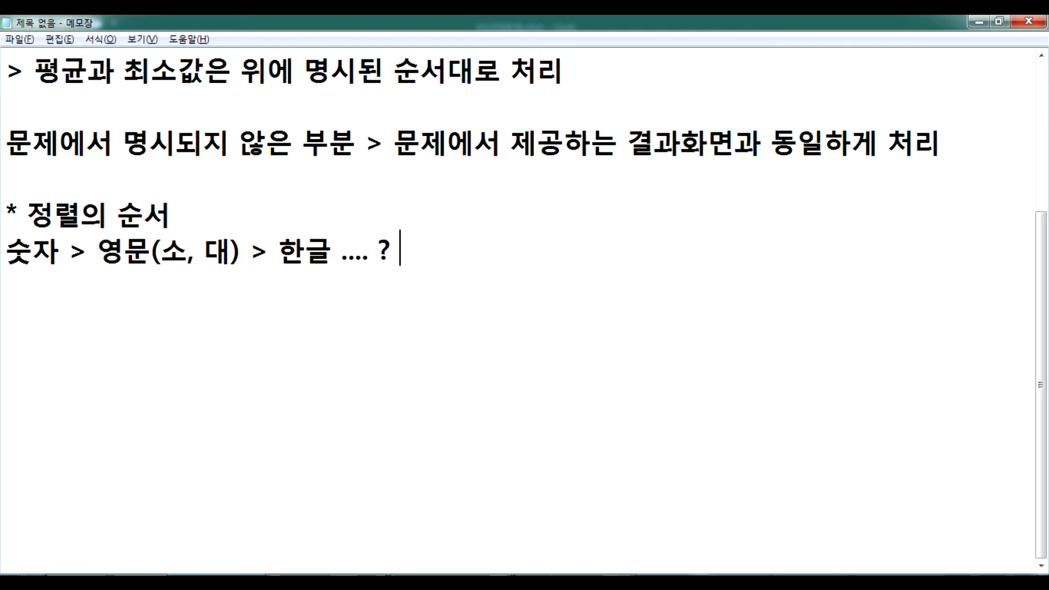
{"action": "key", "text": "BackSpace"}
{"action": "key", "text": "BackSpace"}
{"action": "type", "text": "> 공라ㄴ"}
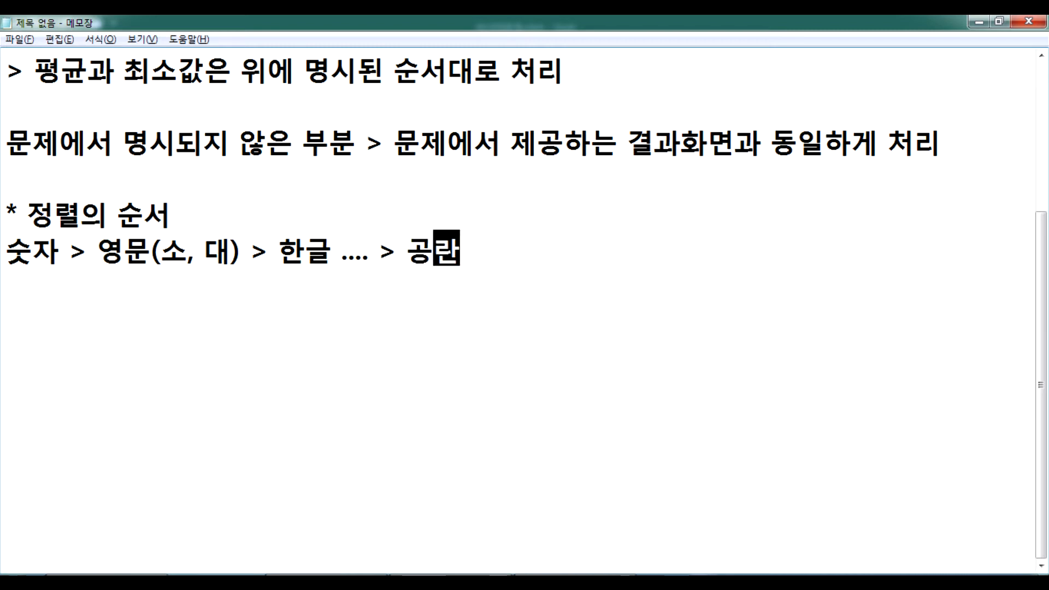
{"action": "key", "text": "Left"}
{"action": "key", "text": "Left"}
{"action": "key", "text": "Left"}
{"action": "key", "text": "Left"}
{"action": "key", "text": "Left"}
{"action": "key", "text": "Left"}
{"action": "key", "text": "Left"}
{"action": "key", "text": "Left"}
{"action": "key", "text": "Left"}
{"action": "type", "text": ">"}
{"action": "key", "text": "End"}
{"action": "key", "text": "Return"}
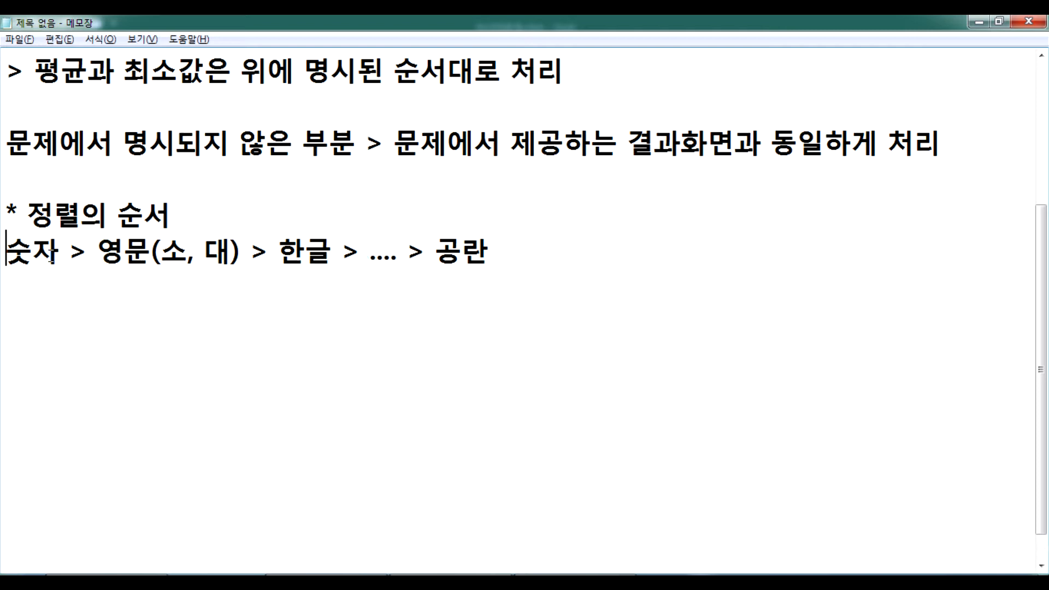
Label the sort order line "오름차순 :" and begin a second line beneath it with "내림차순 : 한글"
{"action": "type", "text": "오름차순 :"}
{"action": "key", "text": "End"}
{"action": "key", "text": "Return"}
{"action": "type", "text": "내림"}
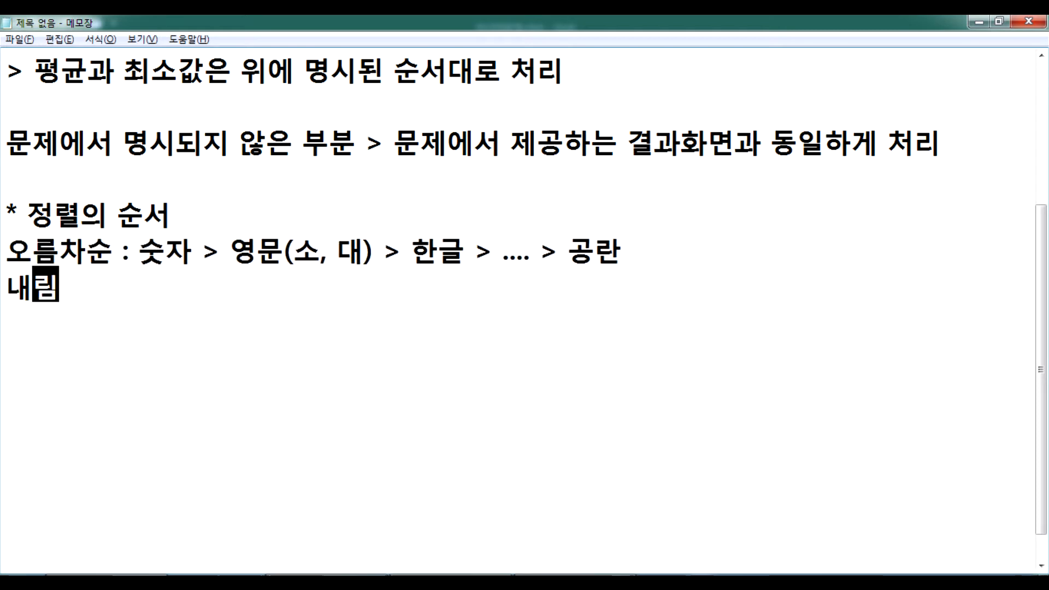
{"action": "type", "text": "수"}
{"action": "key", "text": "BackSpace"}
{"action": "key", "text": "BackSpace"}
{"action": "type", "text": "치"}
{"action": "key", "text": "BackSpace"}
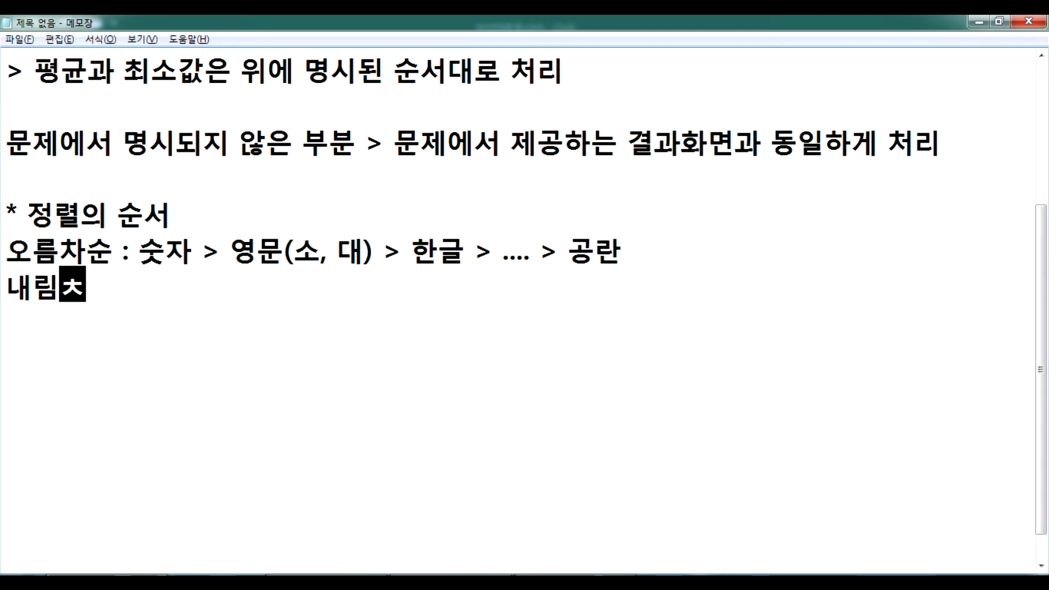
{"action": "type", "text": "차순 : "}
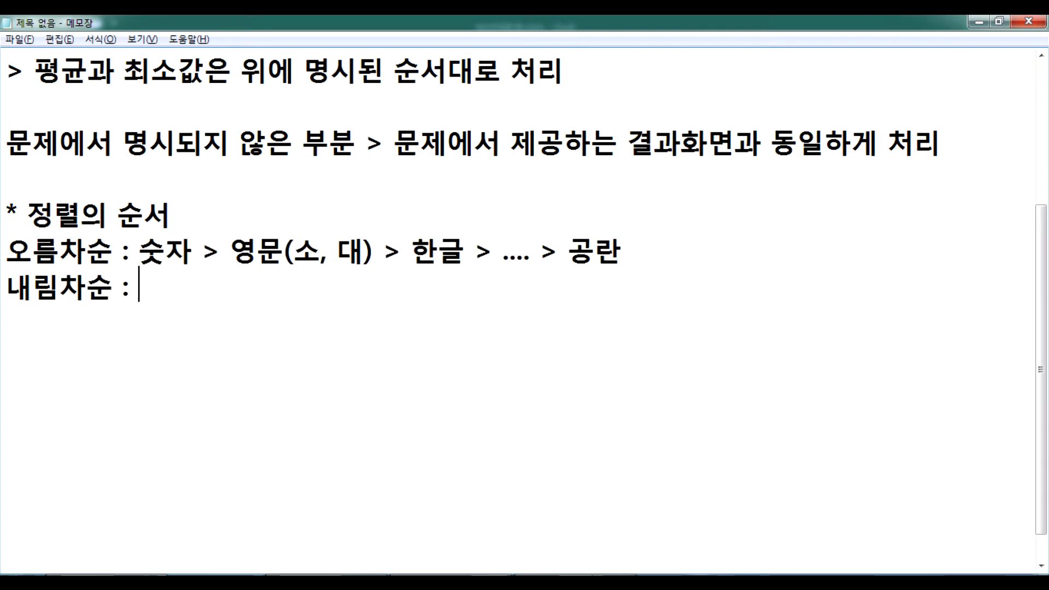
{"action": "type", "text": "한글"}
Insert the range "(ㄱ~ㅎ)" after 한글 in the 오름차순 line
{"action": "key", "text": "Up"}
{"action": "key", "text": "Right"}
{"action": "key", "text": "Right"}
{"action": "key", "text": "Right"}
{"action": "key", "text": "Right"}
{"action": "key", "text": "Right"}
{"action": "key", "text": "Right"}
{"action": "key", "text": "Right"}
{"action": "key", "text": "Right"}
{"action": "key", "text": "Right"}
{"action": "key", "text": "Right"}
{"action": "key", "text": "Right"}
{"action": "key", "text": "Right"}
{"action": "key", "text": "Right"}
{"action": "key", "text": "Right"}
{"action": "key", "text": "Right"}
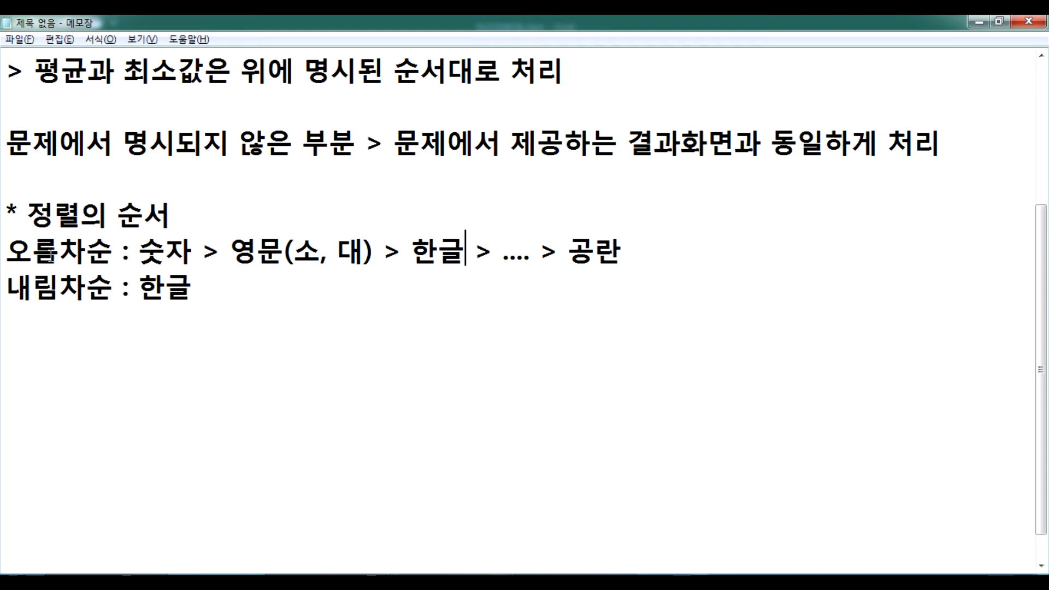
{"action": "type", "text": "("}
{"action": "type", "text": "ㄱ~ㅎ)"}
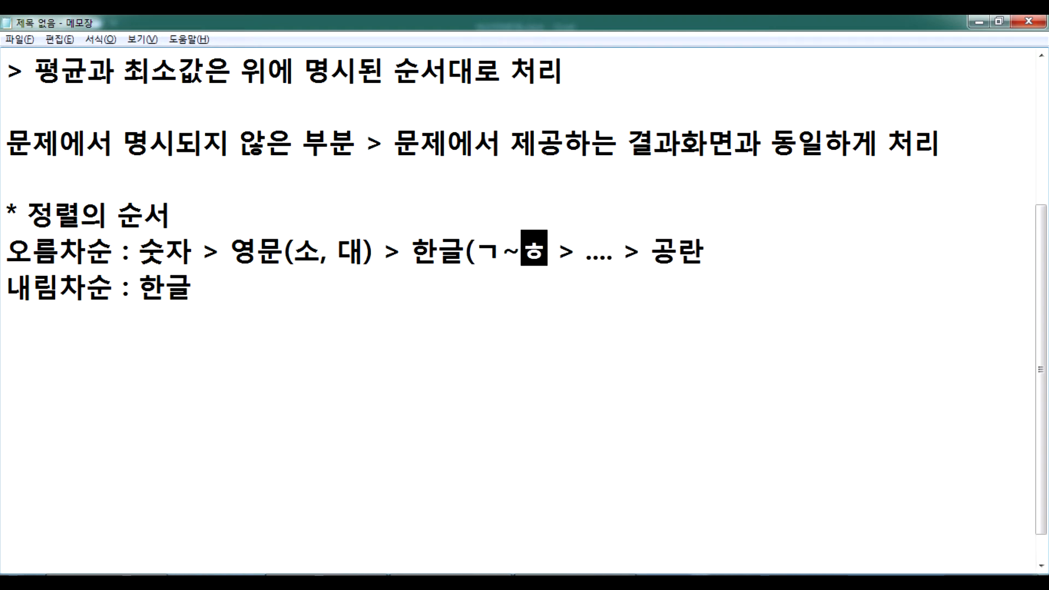
Complete the descending line so that it reads "내림차순 : 한글(ㅎ~ㄱ) > 영문(대, 소) > 숫자 > .... > 공란"
{"action": "key", "text": "Down"}
{"action": "type", "text": "(ㅎ"}
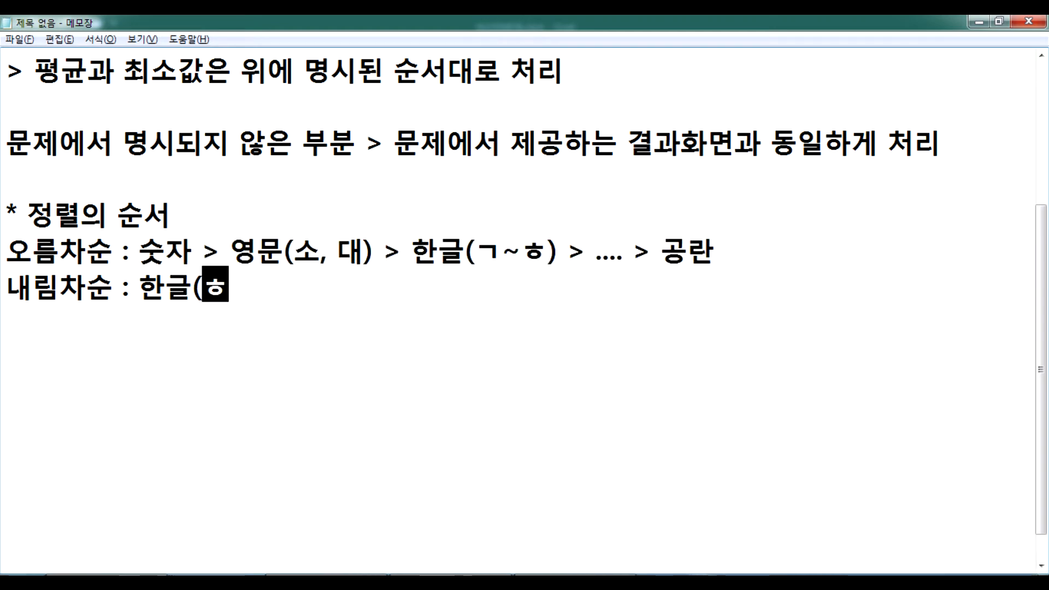
{"action": "type", "text": "~ㄱ) > 영ㅁ"}
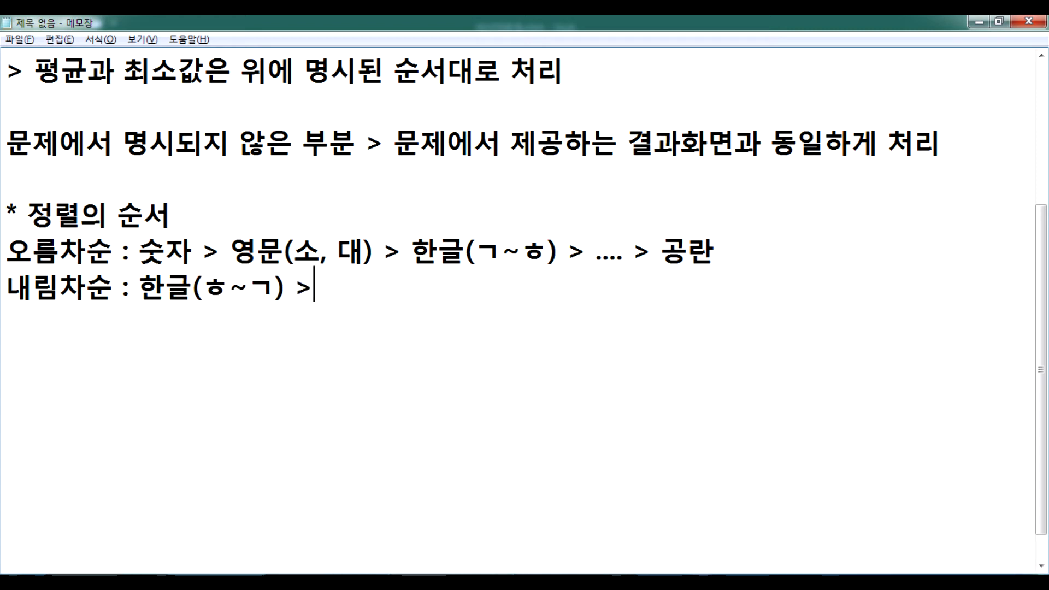
{"action": "type", "text": "문(대"}
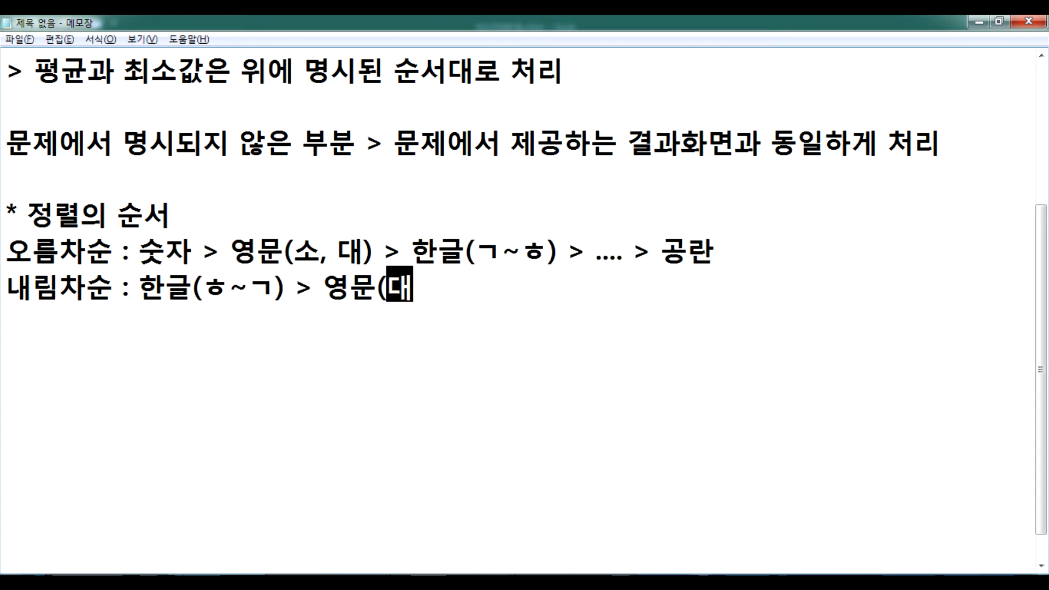
{"action": "type", "text": ", ㅅㅗ)"}
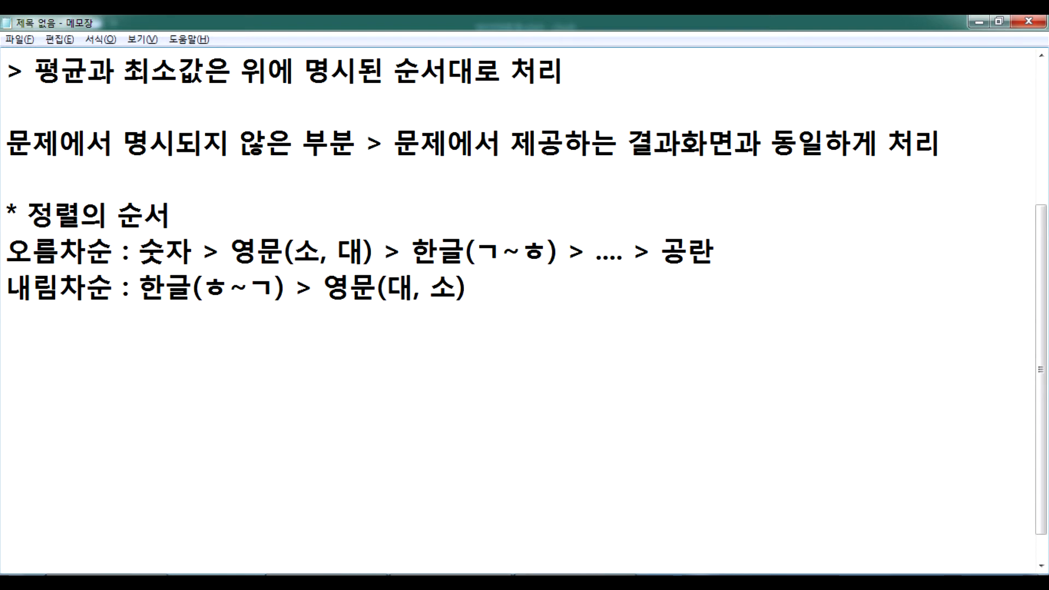
{"action": "type", "text": " > 숫ㅈㅏ >"}
{"action": "key", "text": "BackSpace"}
{"action": "key", "text": "BackSpace"}
{"action": "key", "text": "Return"}
{"action": "type", "text": ">"}
{"action": "key", "text": "BackSpace"}
{"action": "key", "text": "BackSpace"}
{"action": "type", "text": "> .... > ㄱ공란"}
{"action": "key", "text": "Return"}
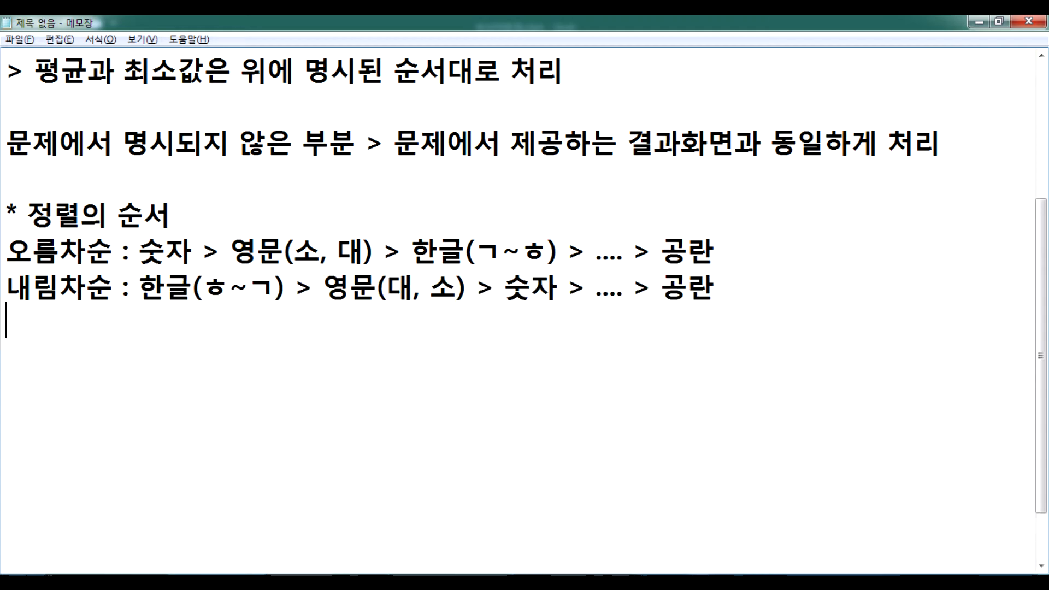
Add the note "공란은 정렬의 대상이 아니다. 가장 마지막에 위치한다." below the 내림차순 line
{"action": "type", "text": "공"}
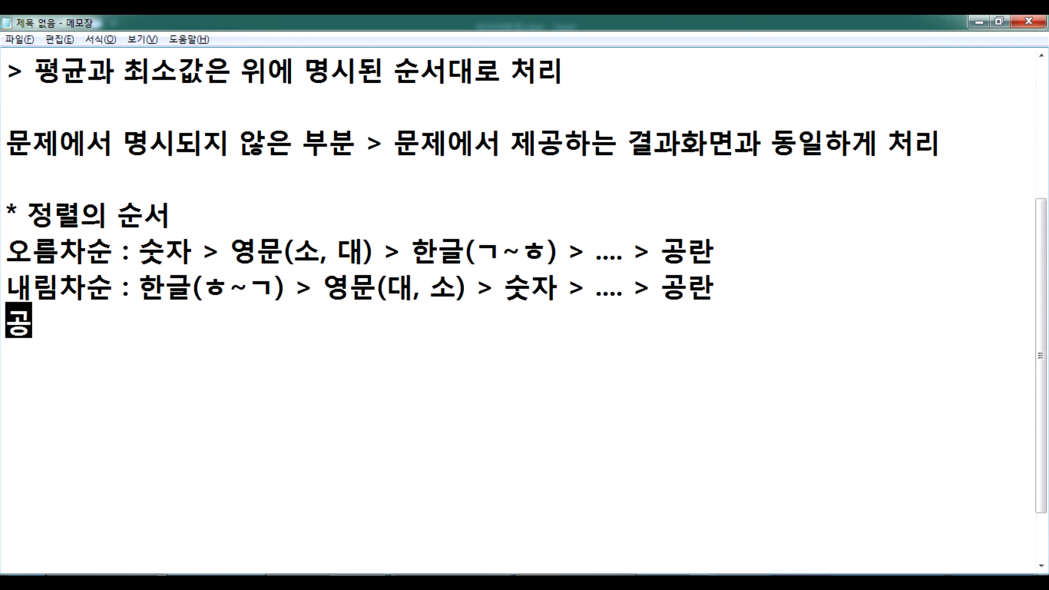
{"action": "type", "text": "란은 정렬의 대상"}
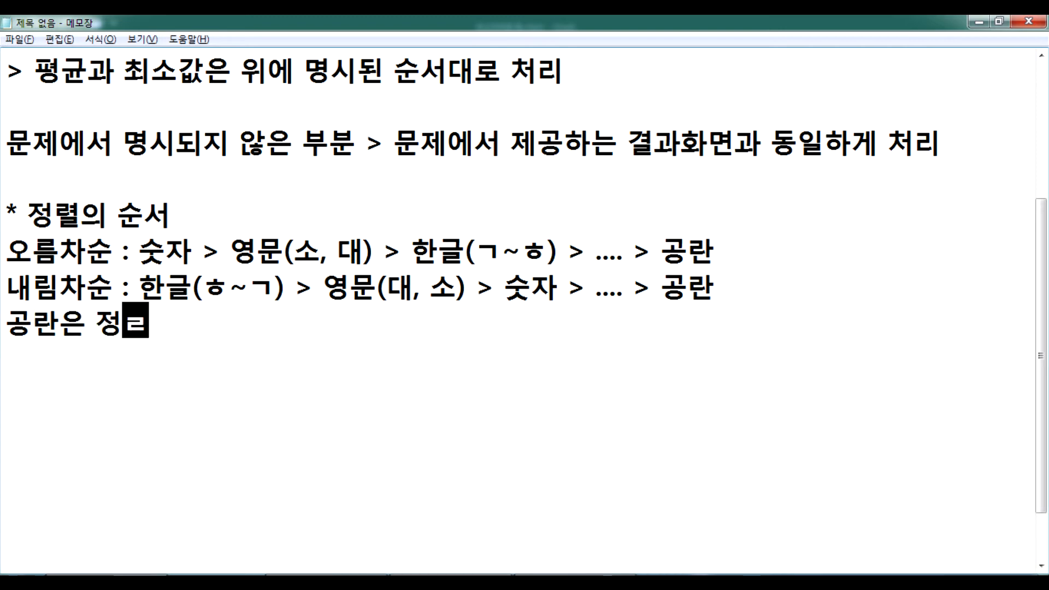
{"action": "type", "text": "이 아니다."}
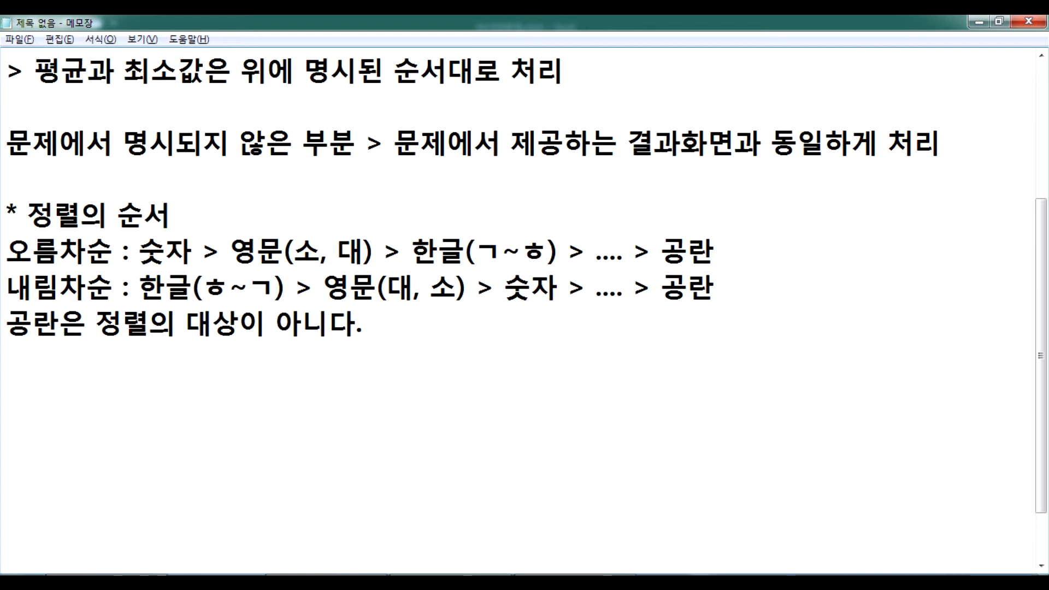
{"action": "type", "text": "가장 마지마"}
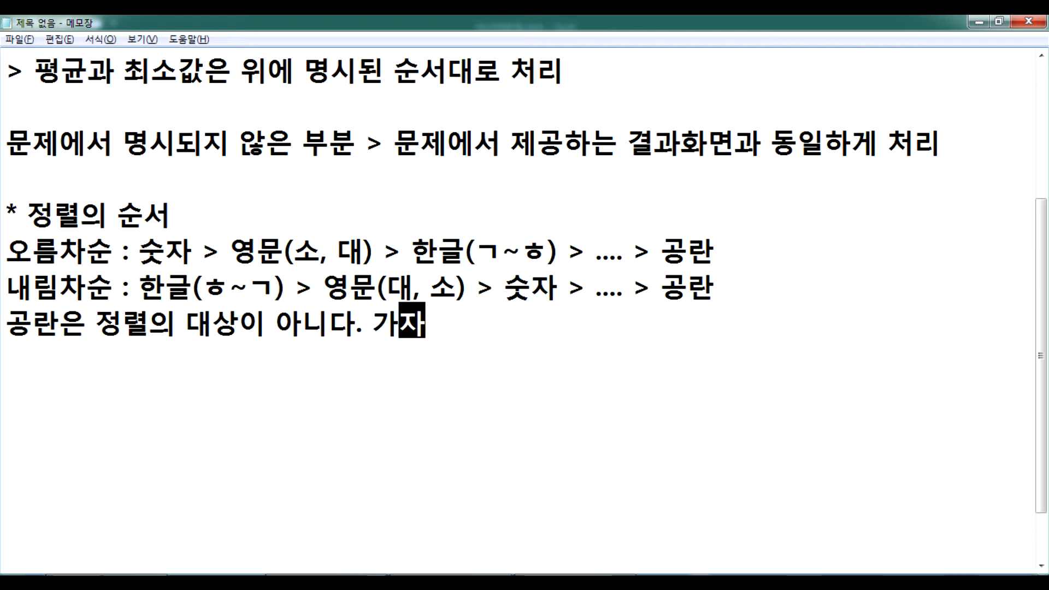
{"action": "type", "text": "ㄱ에 위치한다"}
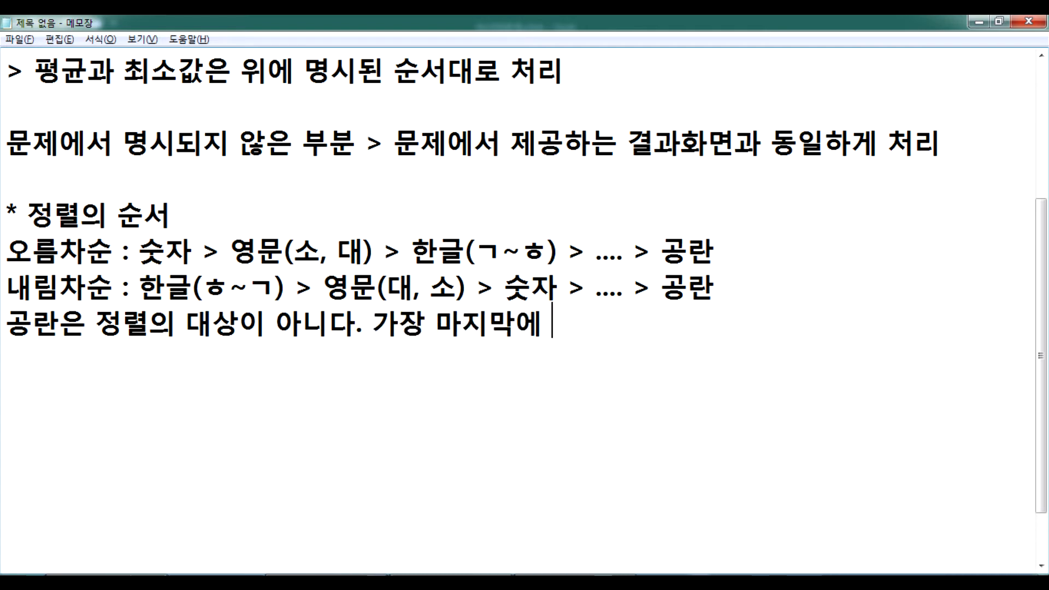
{"action": "type", "text": "."}
{"action": "key", "text": "Return"}
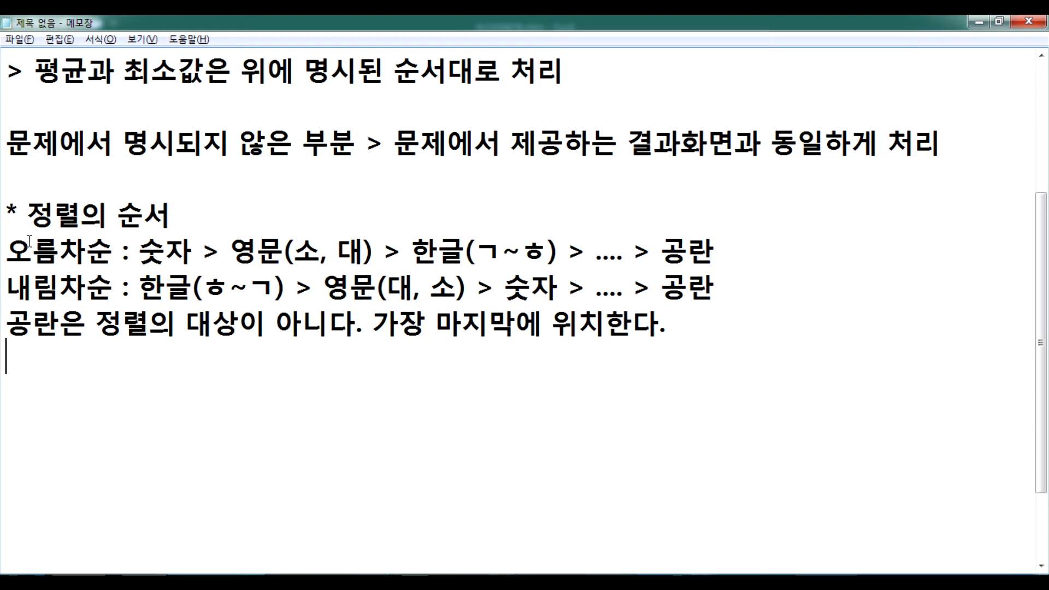
Return to the Excel workbook, check the sort criteria, and cancel the Sort settings
{"action": "left_click", "coordinate": [241, 583]}
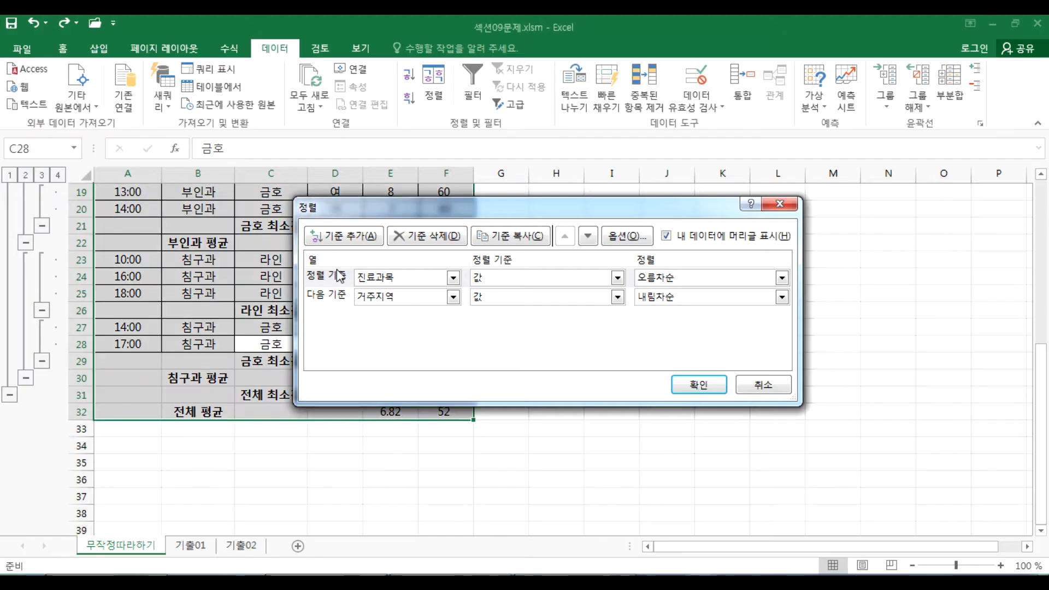
{"action": "left_click", "coordinate": [760, 385]}
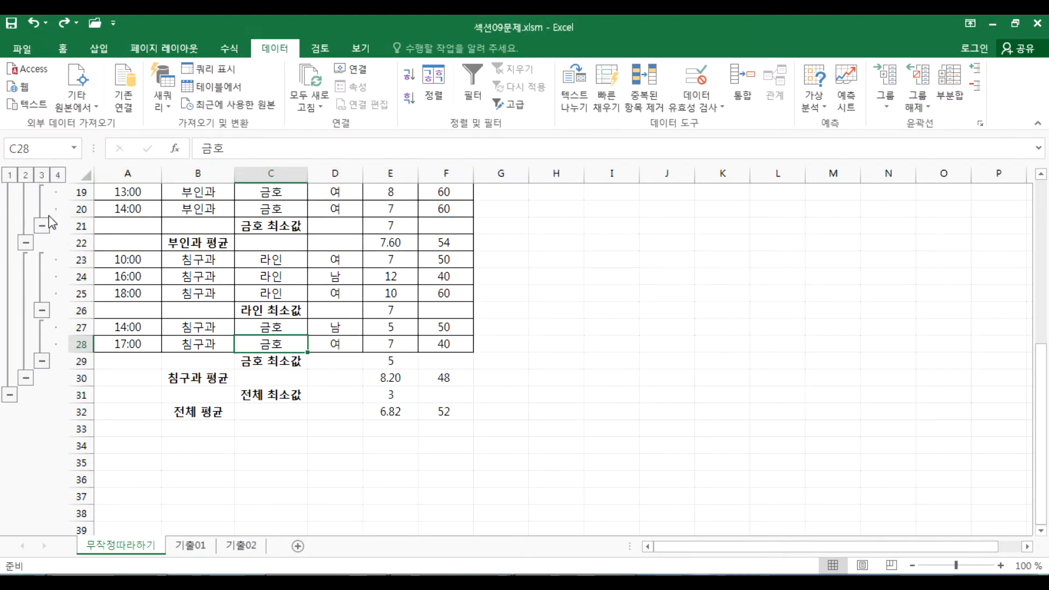
Examine the subtotal result on the 무작정따라하기 sheet at outline levels 1, 2 and 3, and show full detail again
{"action": "scroll", "coordinate": [51, 222], "scroll_direction": "up", "scroll_amount": 6}
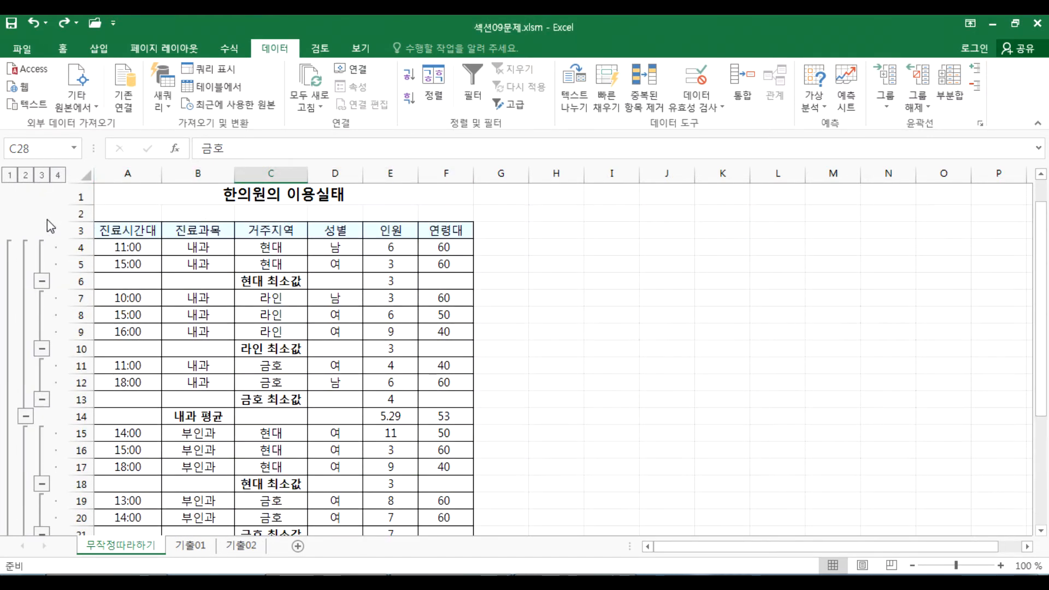
{"action": "left_click", "coordinate": [9, 176]}
{"action": "left_click", "coordinate": [26, 176]}
{"action": "left_click", "coordinate": [57, 176]}
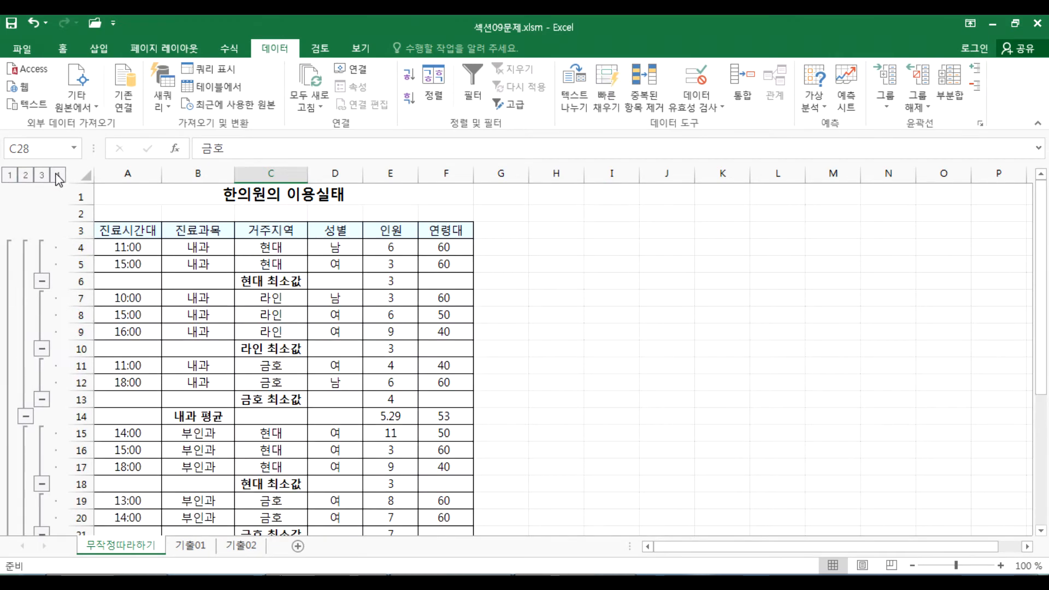
{"action": "left_click", "coordinate": [9, 176]}
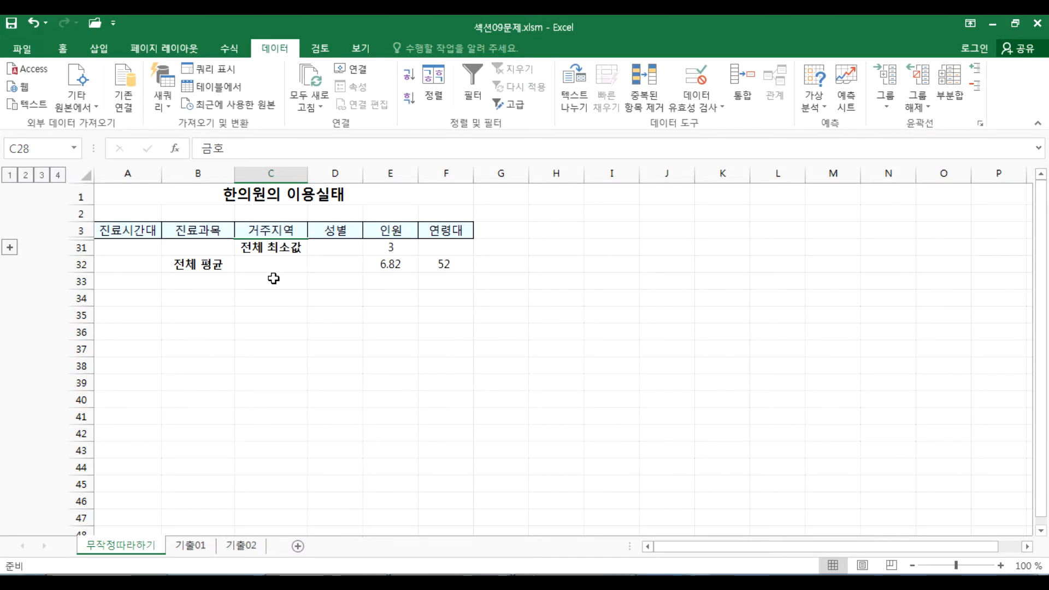
{"action": "left_click", "coordinate": [41, 175]}
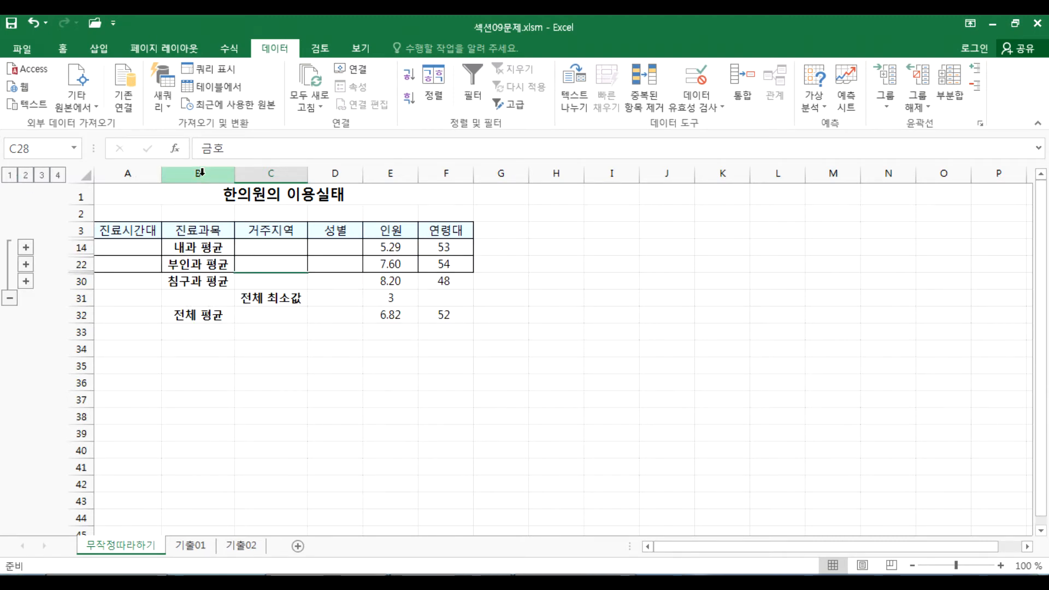
{"action": "left_click", "coordinate": [42, 175]}
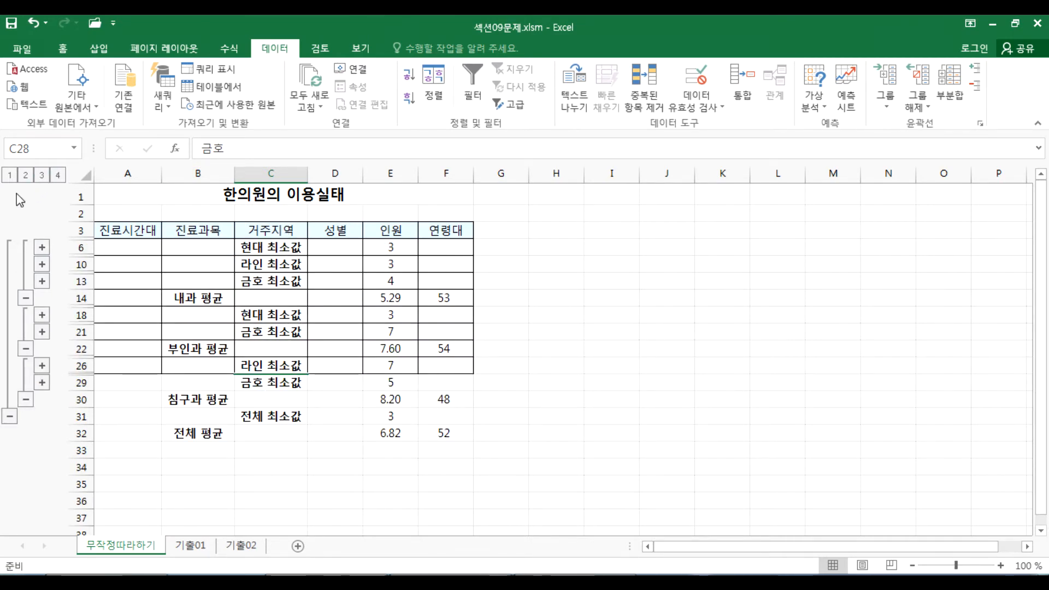
{"action": "left_click", "coordinate": [58, 176]}
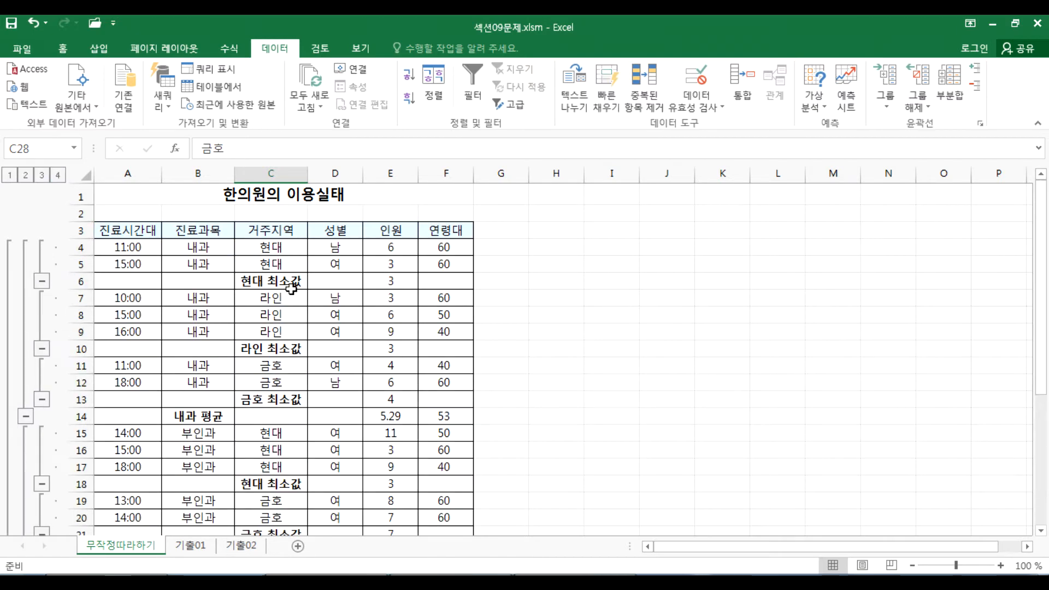
Collapse the 현대 최소값 and 내과 평균 groups, and restore all detail rows via the grand-total level
{"action": "left_click", "coordinate": [42, 282]}
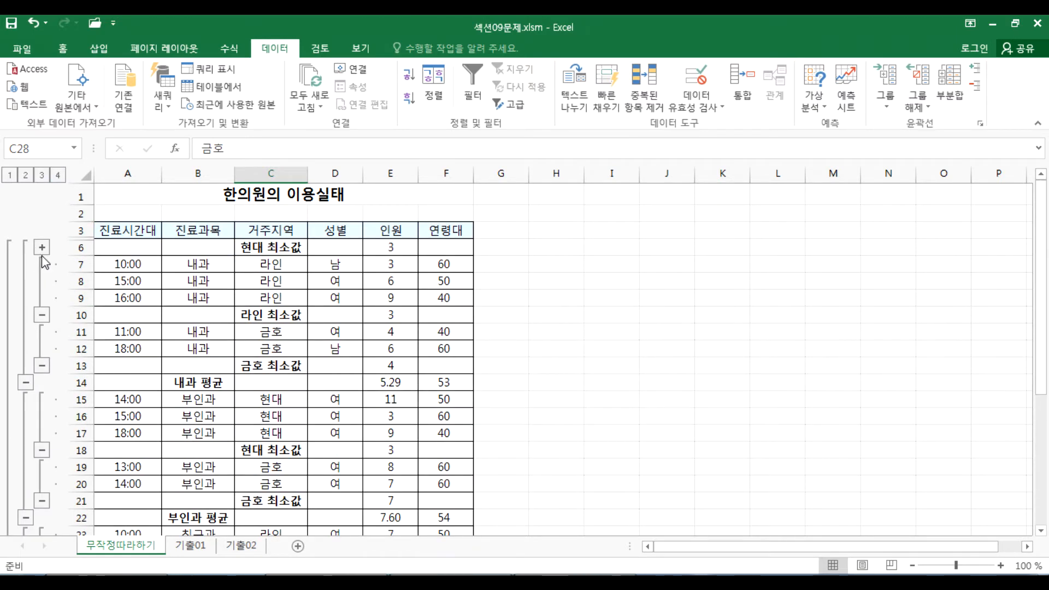
{"action": "left_click", "coordinate": [26, 382]}
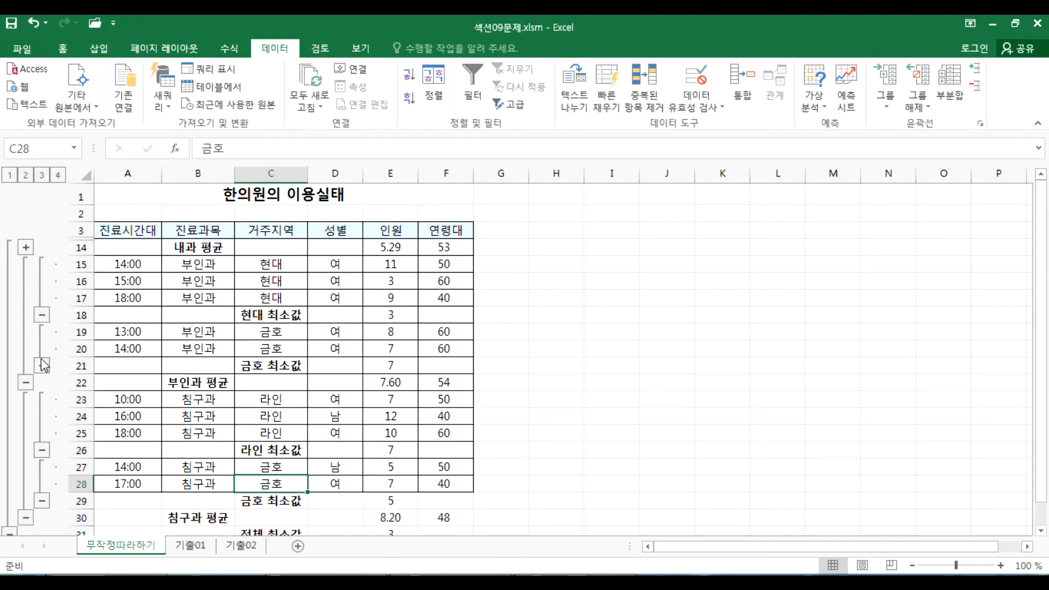
{"action": "left_click", "coordinate": [10, 176]}
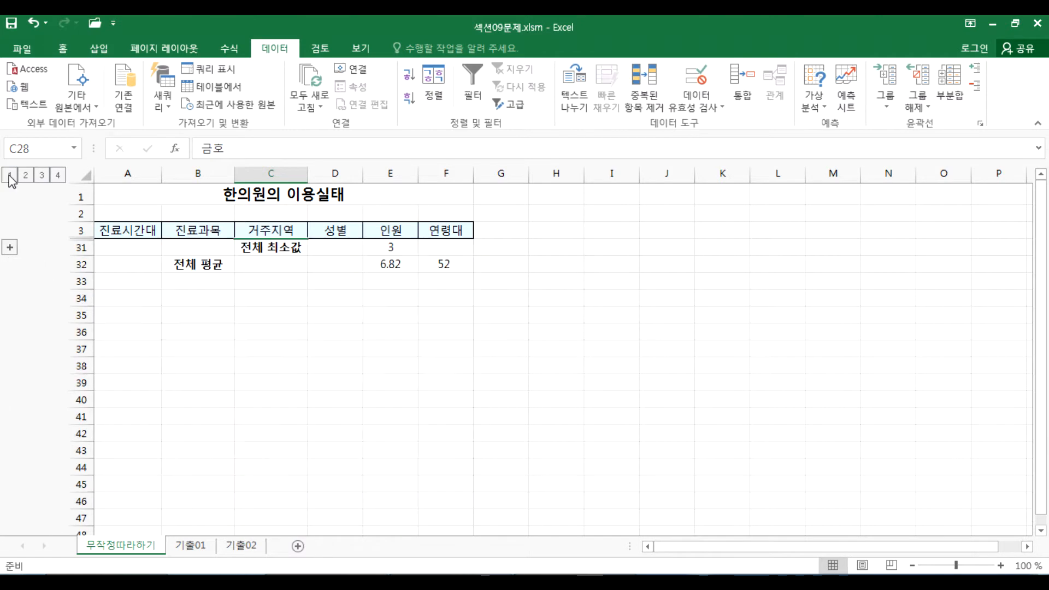
{"action": "left_click", "coordinate": [57, 176]}
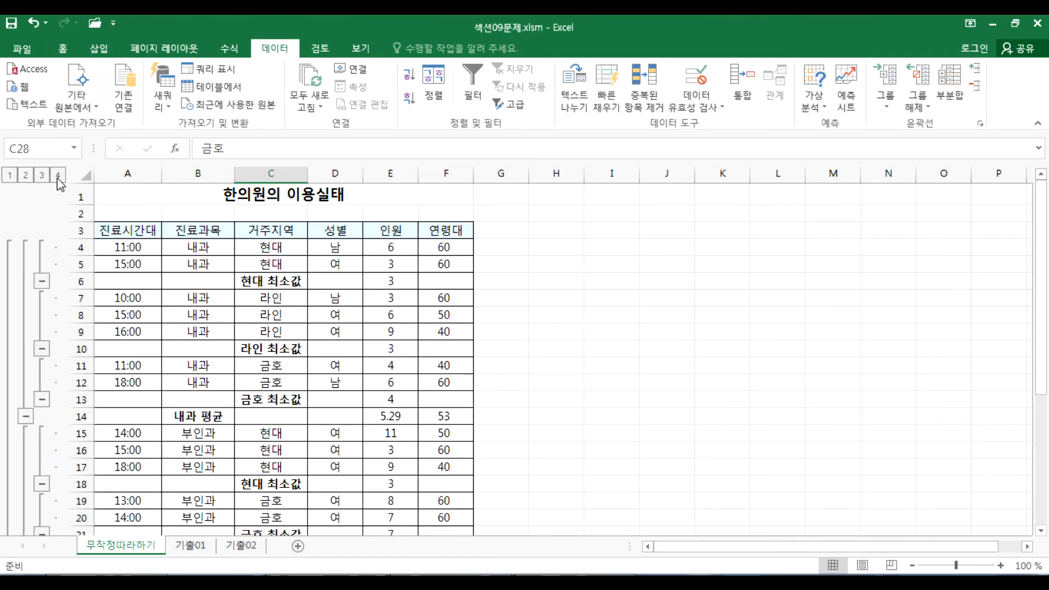
Compare the grand-total-only outline view with the fully expanded subtotal list
{"action": "left_click", "coordinate": [10, 176]}
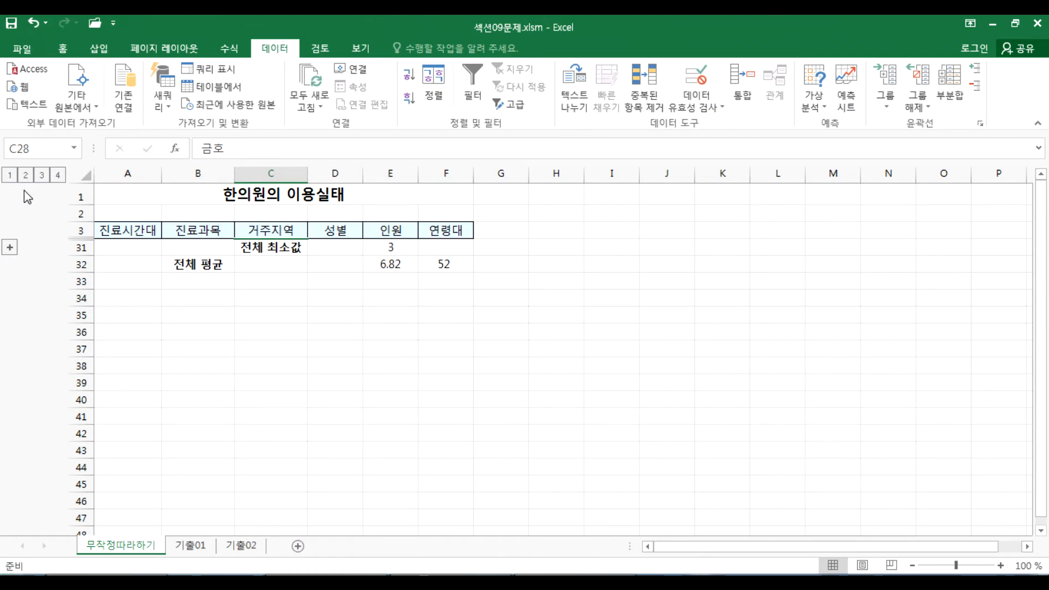
{"action": "left_click", "coordinate": [57, 176]}
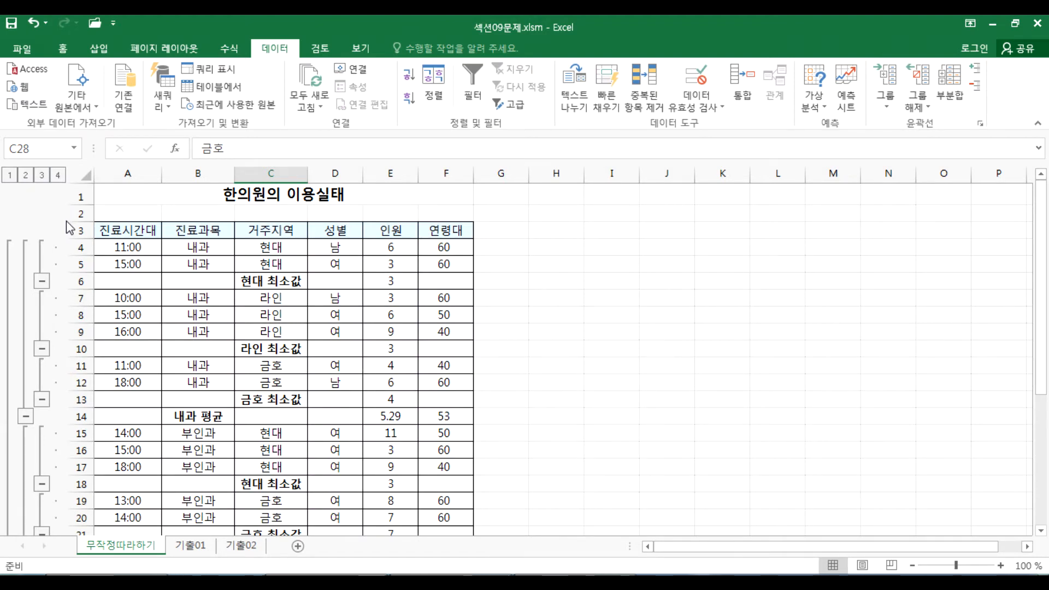
{"action": "left_click", "coordinate": [11, 175]}
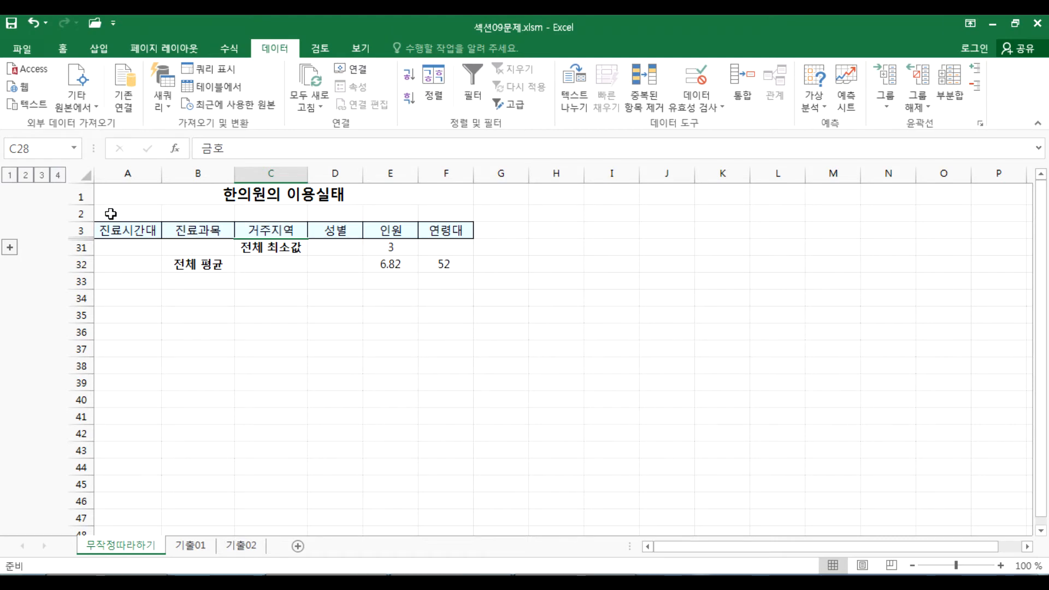
{"action": "left_click", "coordinate": [57, 176]}
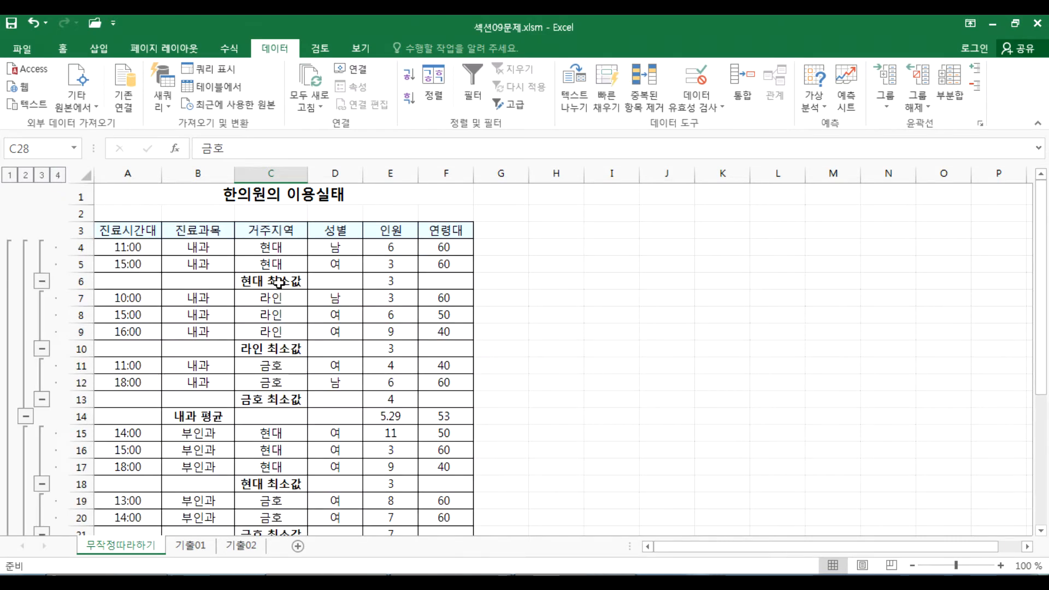
{"action": "scroll", "coordinate": [153, 310], "scroll_direction": "down", "scroll_amount": 4}
{"action": "scroll", "coordinate": [152, 308], "scroll_direction": "up", "scroll_amount": 4}
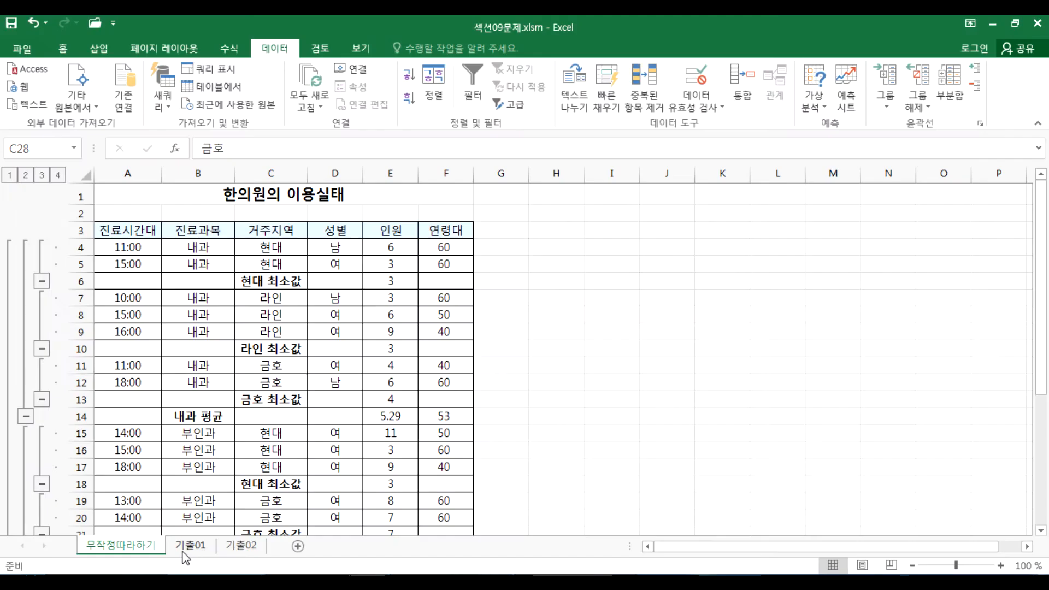
View the 기출01 sheet, switch to Notepad and start a new problem line with "문제) 배달담당별"
{"action": "left_click", "coordinate": [181, 549]}
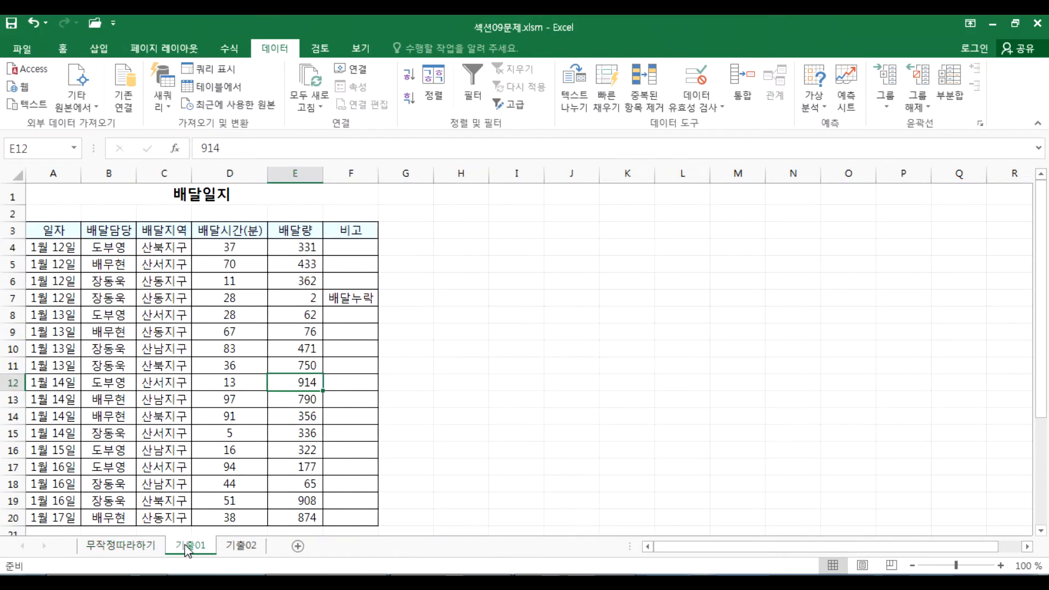
{"action": "left_click", "coordinate": [109, 275]}
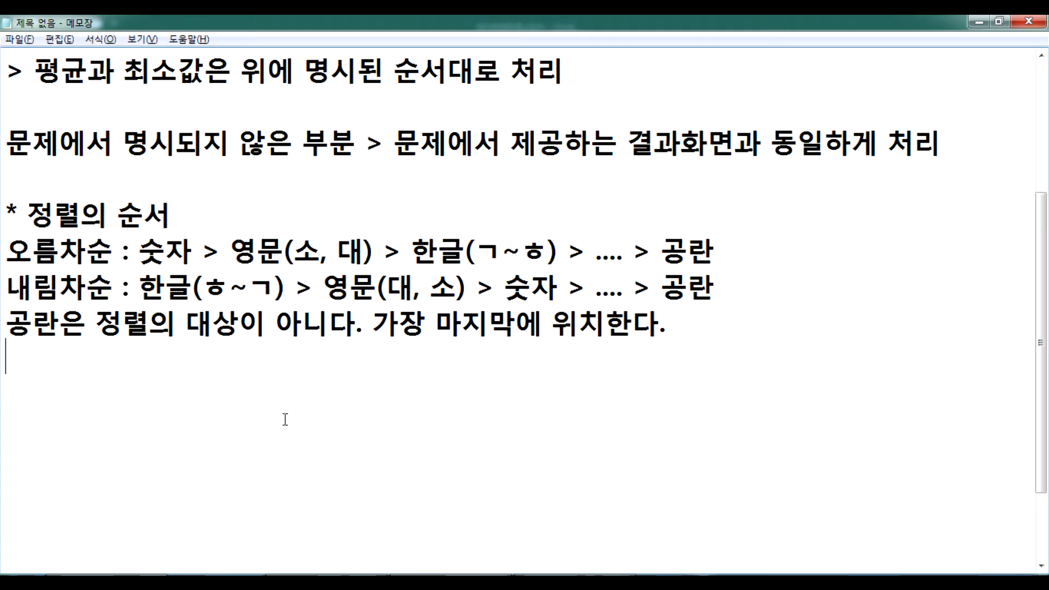
{"action": "key", "text": "Return"}
{"action": "type", "text": "문제) "}
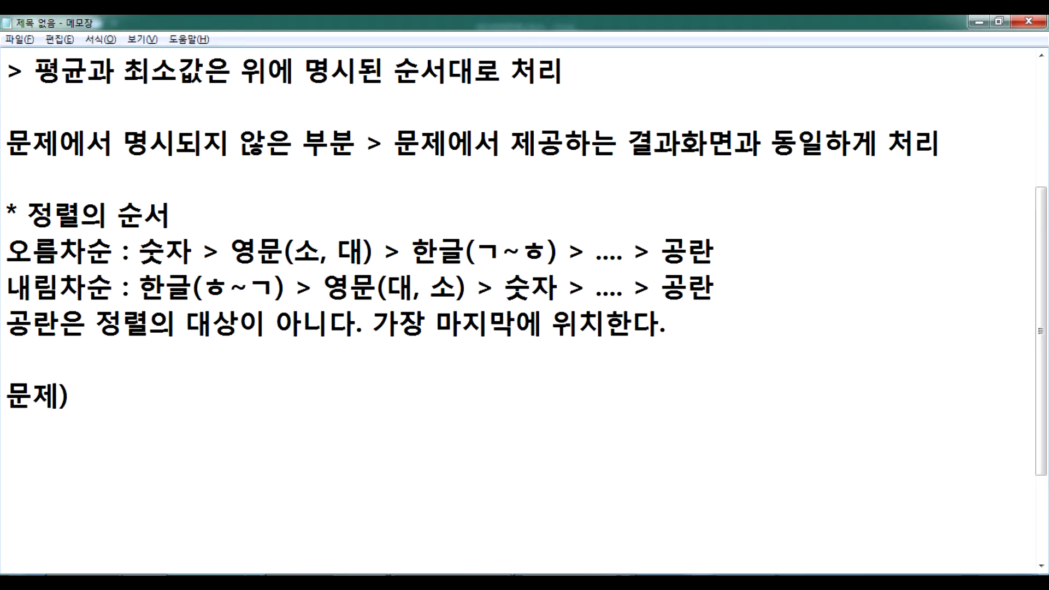
{"action": "type", "text": "배"}
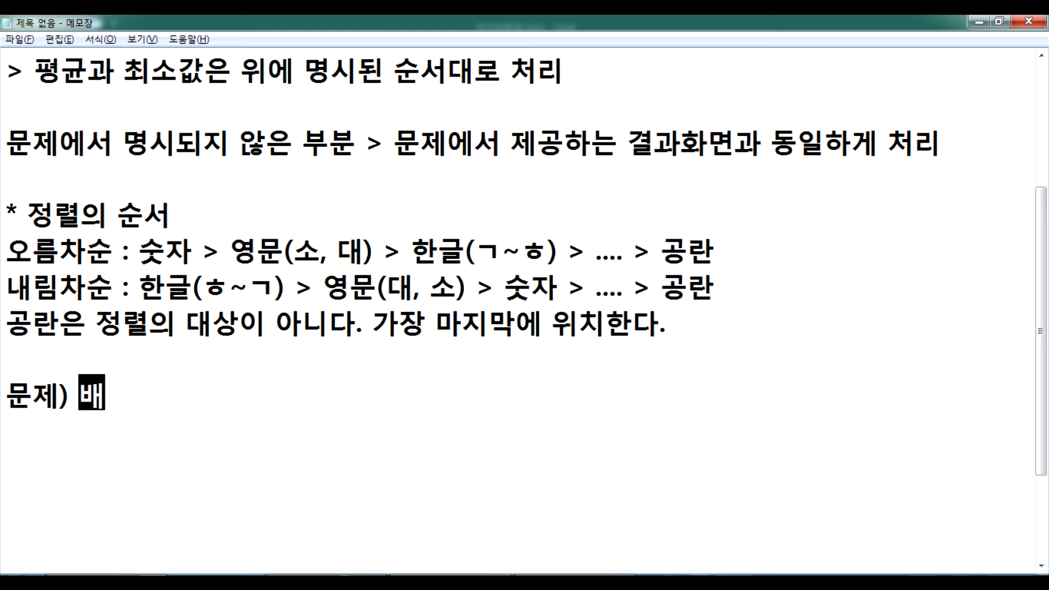
{"action": "type", "text": "달담다당별"}
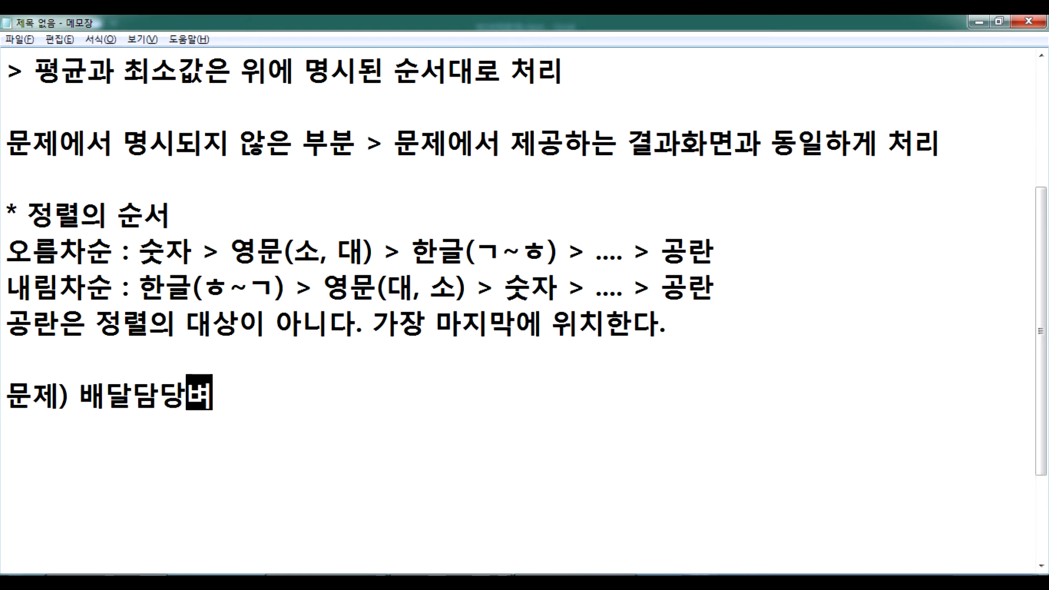
Continue the problem line with "배달량과 배달시간(분)의 최대값을 계산한 후에,"
{"action": "type", "text": " 배달랴"}
{"action": "type", "text": "량과 "}
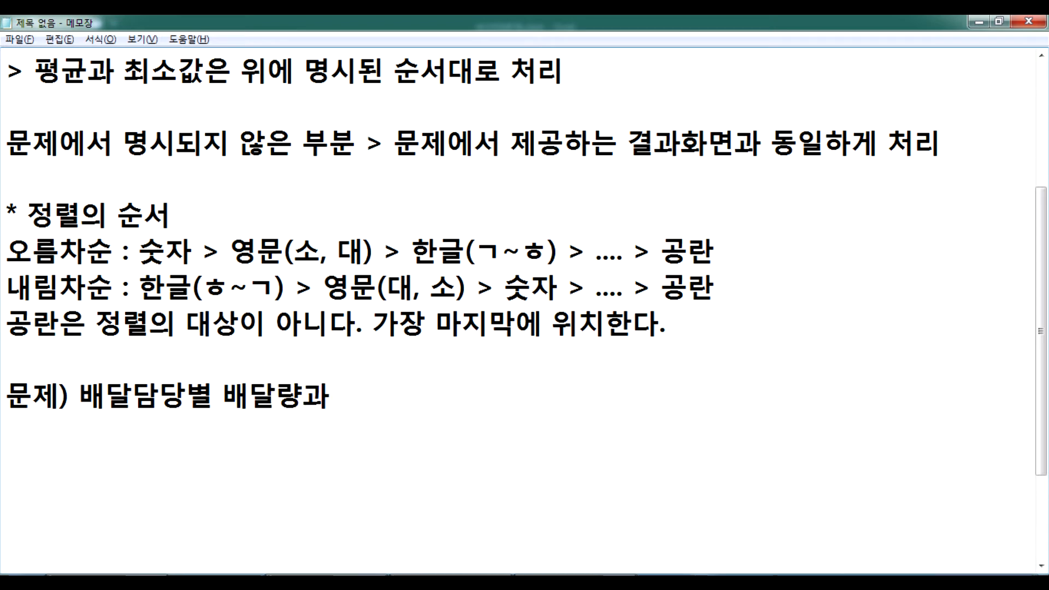
{"action": "type", "text": "배달시간"}
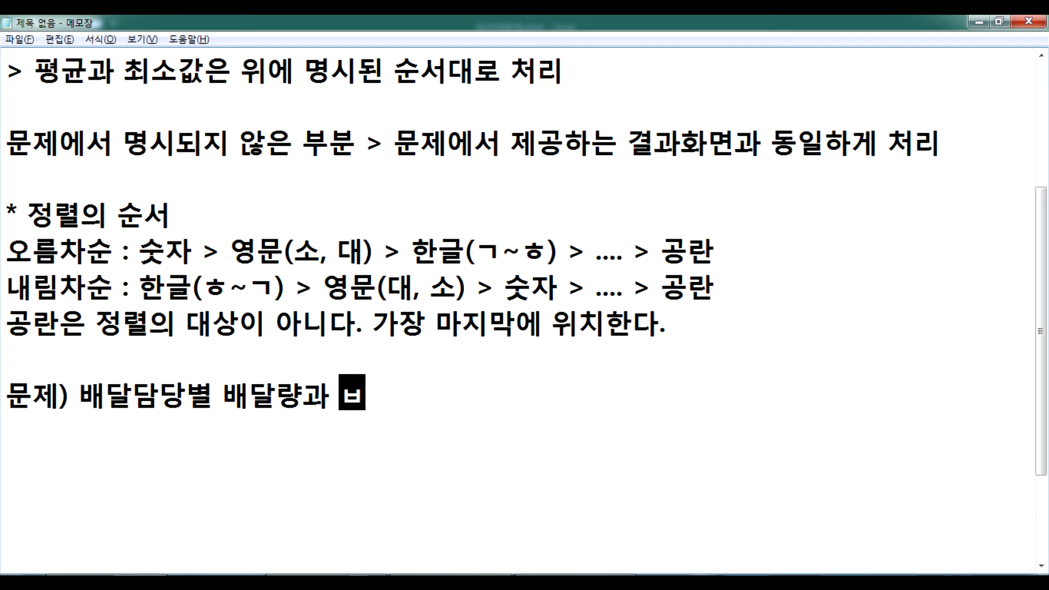
{"action": "type", "text": "("}
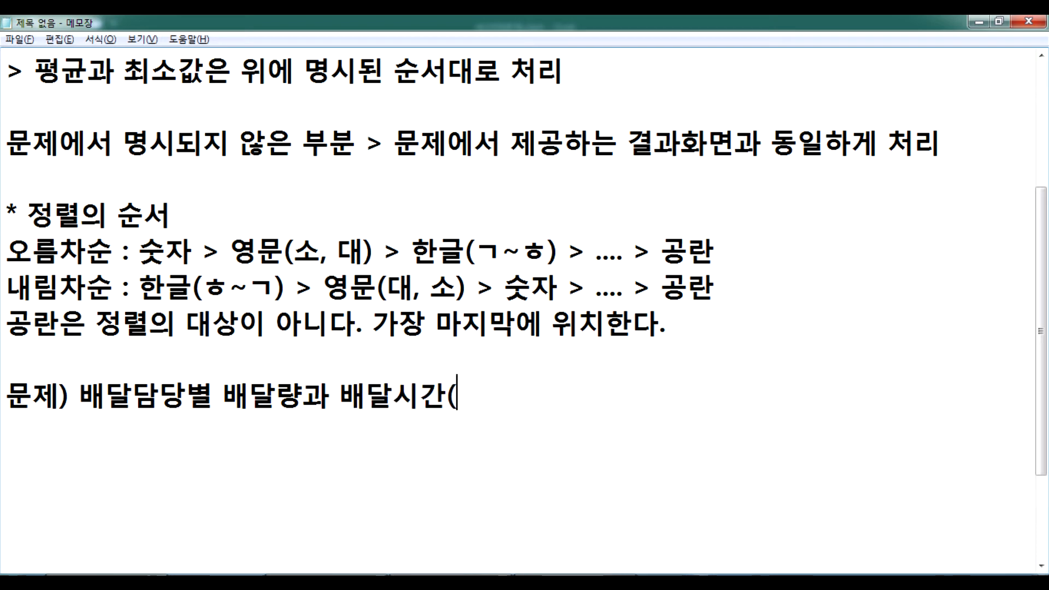
{"action": "type", "text": "분)의 최대값을 게"}
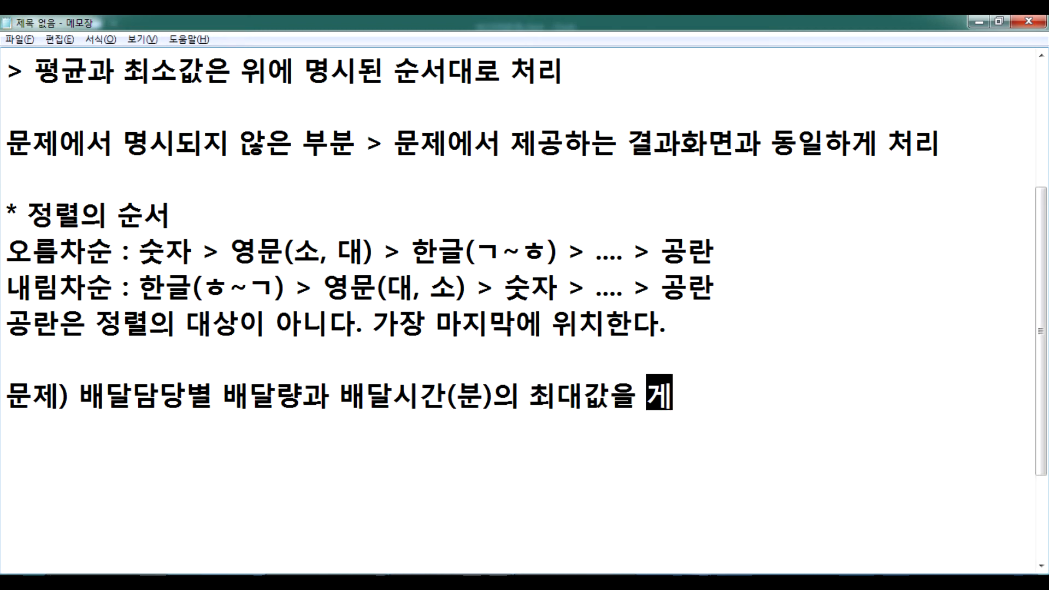
{"action": "key", "text": "BackSpace"}
{"action": "type", "text": "계산한 후에,"}
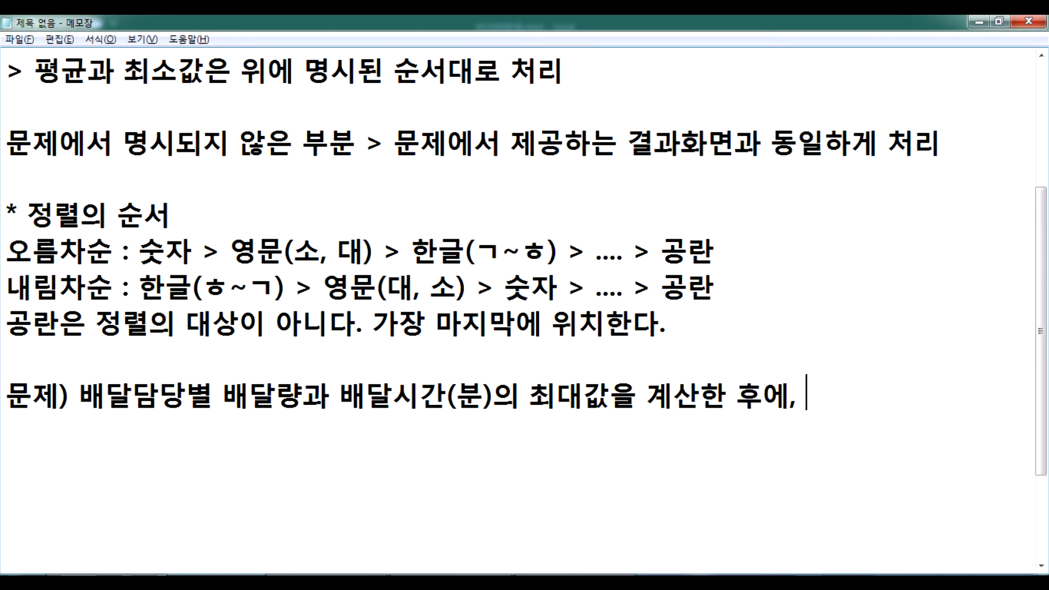
Complete the problem statement with "배달량의 합계를 계산"
{"action": "type", "text": " 배달랴ㅂ"}
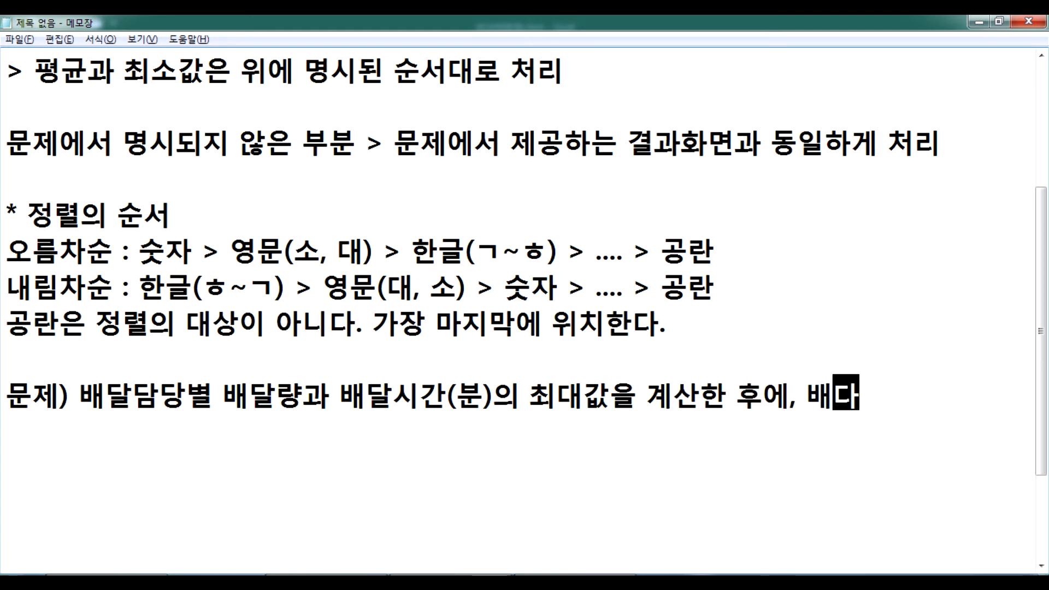
{"action": "key", "text": "BackSpace"}
{"action": "key", "text": "BackSpace"}
{"action": "type", "text": "래ㅑㅇ"}
{"action": "key", "text": "BackSpace"}
{"action": "key", "text": "BackSpace"}
{"action": "type", "text": "량의 합계"}
{"action": "key", "text": "Left"}
{"action": "key", "text": "Left"}
{"action": "key", "text": "Left"}
{"action": "key", "text": "Left"}
{"action": "key", "text": "Delete"}
{"action": "key", "text": "End"}
{"action": "type", "text": "를"}
{"action": "key", "text": "Return"}
{"action": "type", "text": "ㄱㅖ산"}
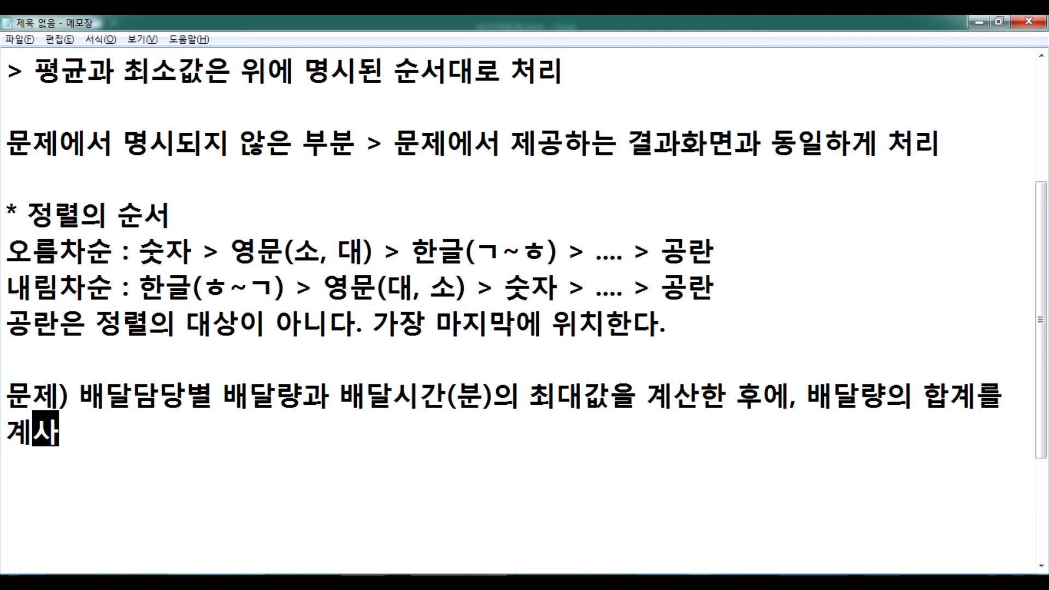
Add the condition line "> 정렬 : 배달담당을 기준으로 오름차순" below the problem statement
{"action": "key", "text": "Return"}
{"action": "type", "text": ">"}
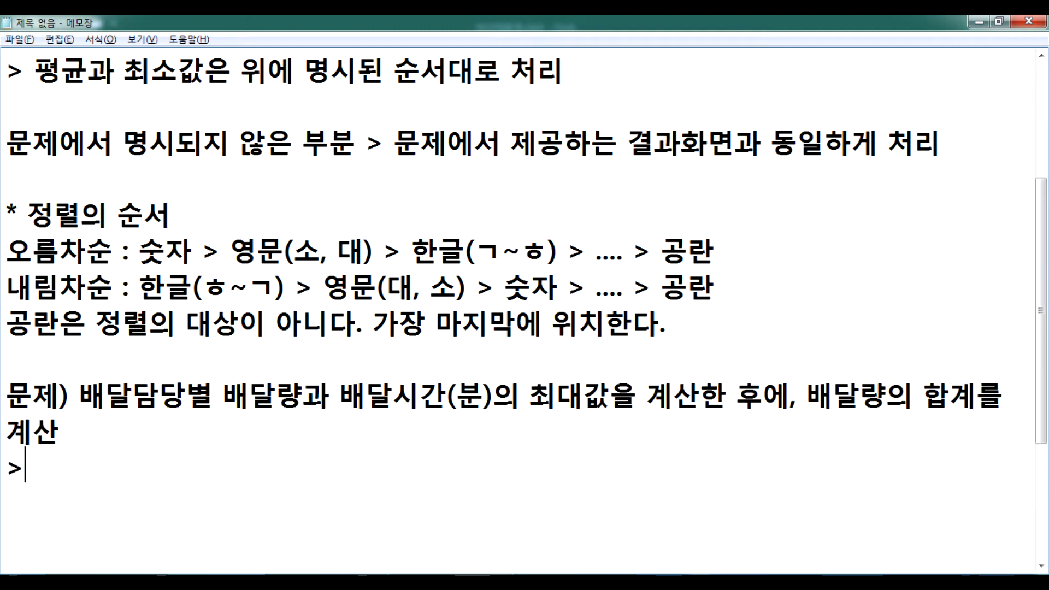
{"action": "type", "text": " 정렬 : "}
{"action": "type", "text": "배"}
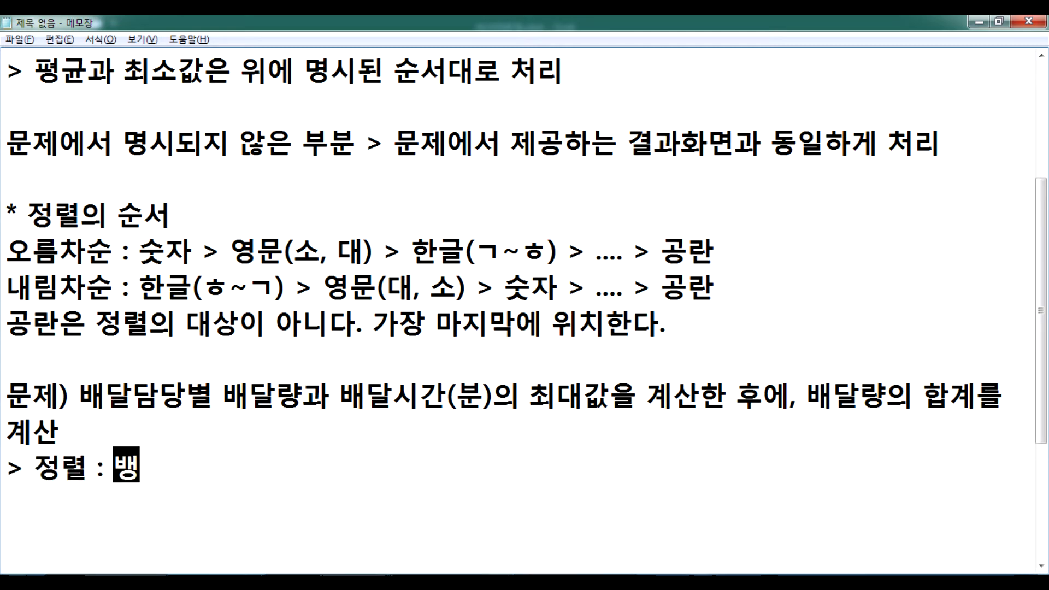
{"action": "type", "text": "달담ㅅ"}
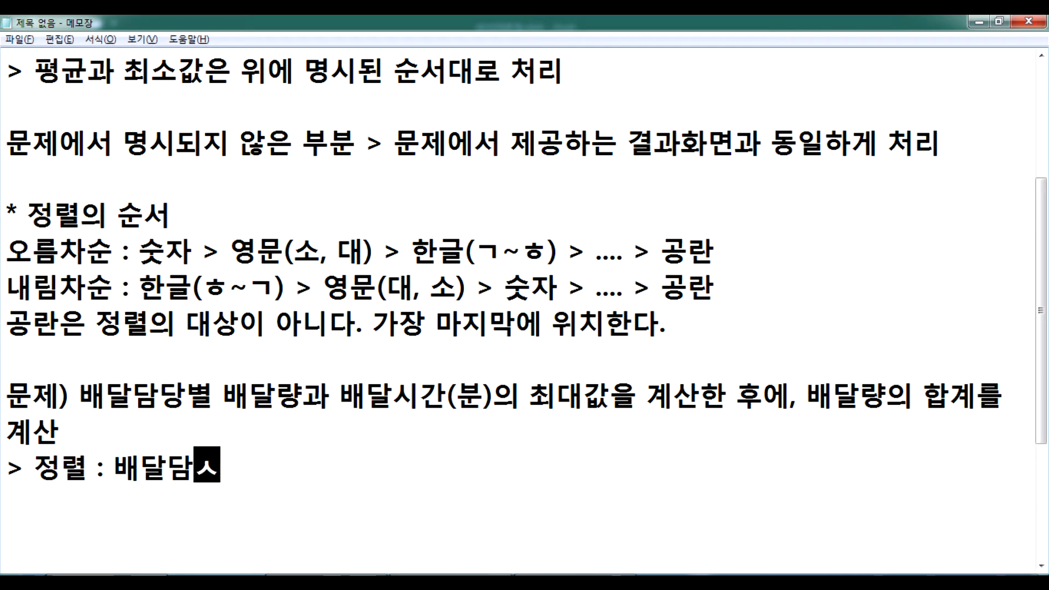
{"action": "type", "text": "당"}
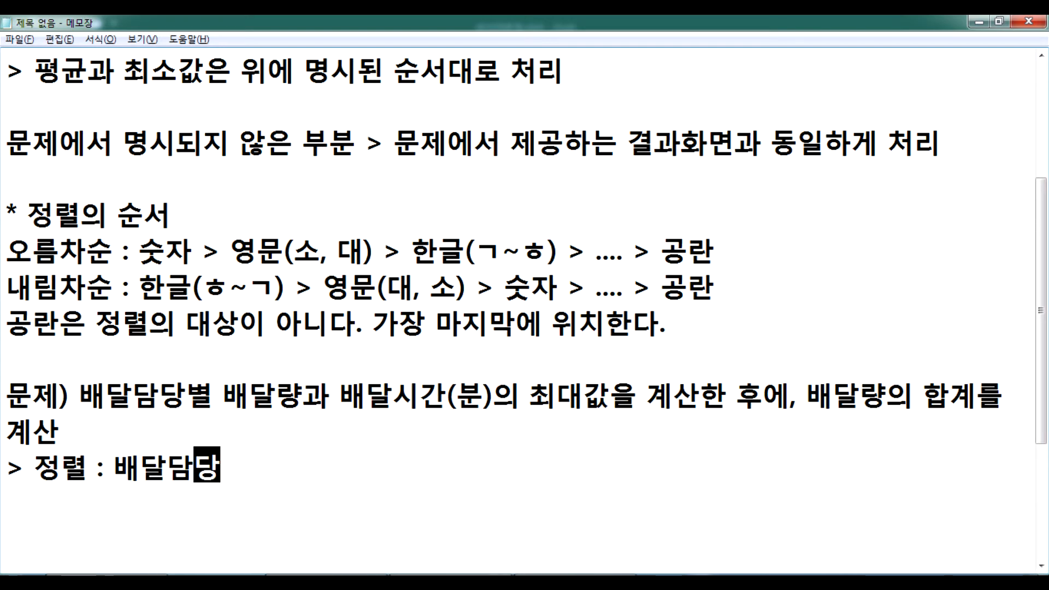
{"action": "type", "text": "ㅇ을 기준으로 오"}
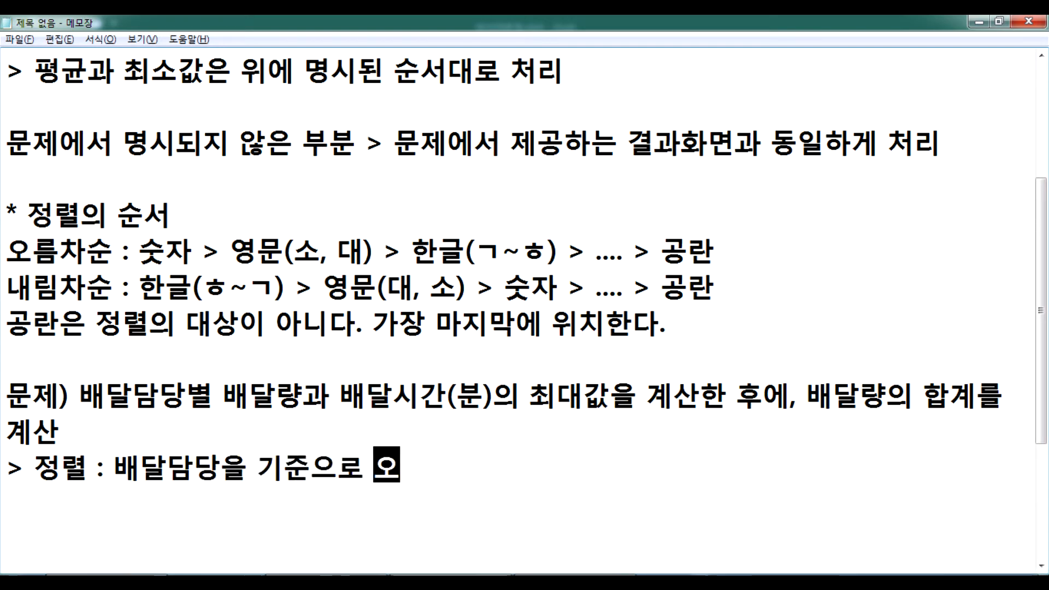
{"action": "type", "text": "름차"}
{"action": "key", "text": "BackSpace"}
{"action": "key", "text": "BackSpace"}
{"action": "key", "text": "BackSpace"}
{"action": "type", "text": "르ㅜㅁ"}
{"action": "key", "text": "BackSpace"}
{"action": "key", "text": "BackSpace"}
{"action": "key", "text": "BackSpace"}
{"action": "type", "text": "르"}
{"action": "key", "text": "BackSpace"}
{"action": "key", "text": "BackSpace"}
{"action": "type", "text": "름차순"}
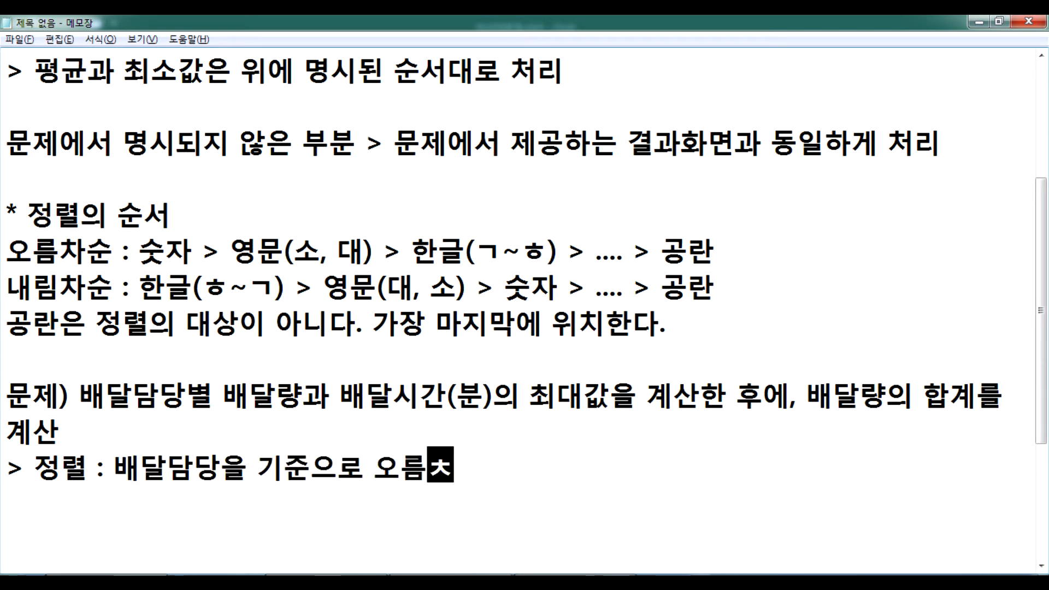
{"action": "key", "text": "Return"}
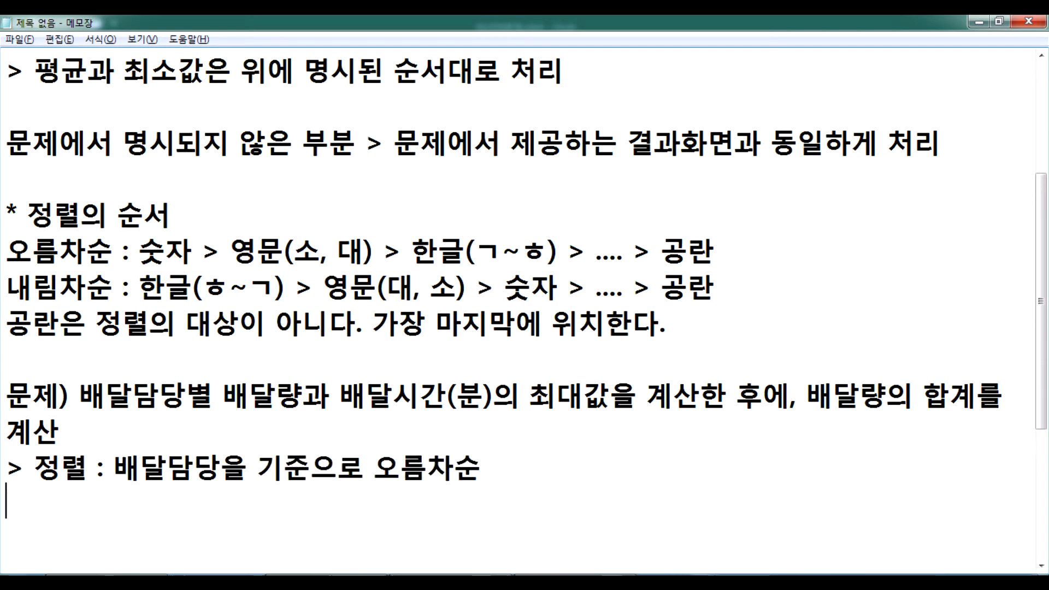
{"action": "scroll", "coordinate": [269, 386], "scroll_direction": "up", "scroll_amount": 2}
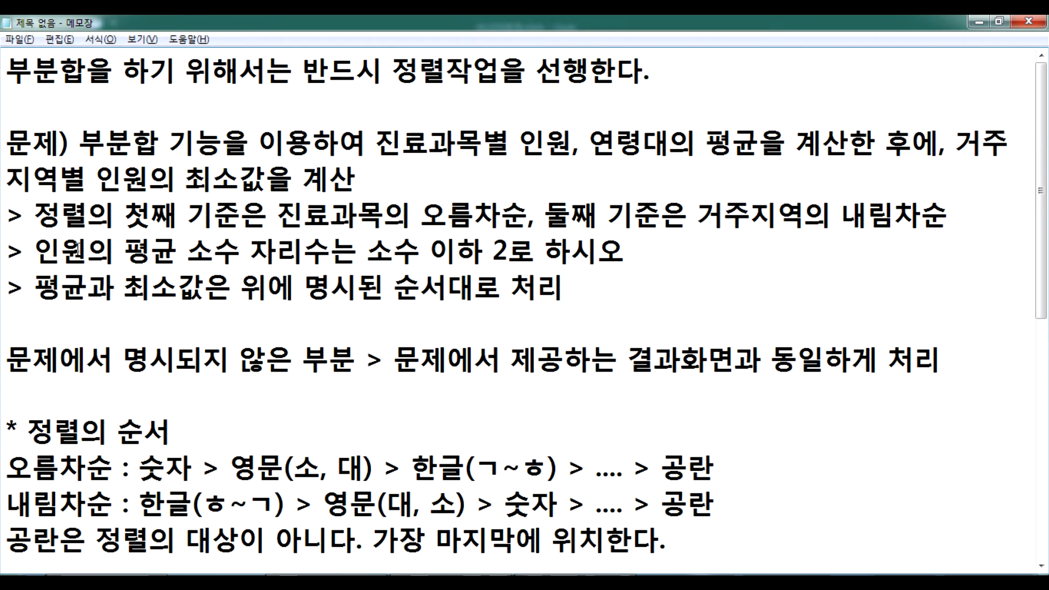
Start a third line under the 배달담당별 problem in the notes with "> 부분합 : 표 스타일"
{"action": "left_click_drag", "start_coordinate": [288, 219], "coordinate": [778, 216]}
{"action": "scroll", "coordinate": [392, 311], "scroll_direction": "down", "scroll_amount": 5}
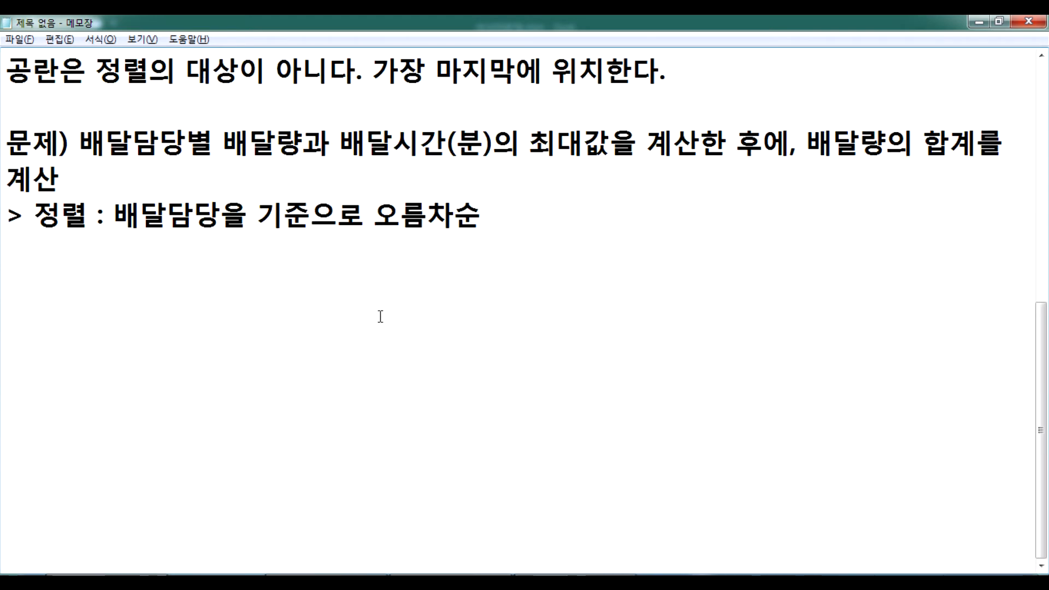
{"action": "left_click", "coordinate": [126, 255]}
{"action": "type", "text": "> 부분합 "}
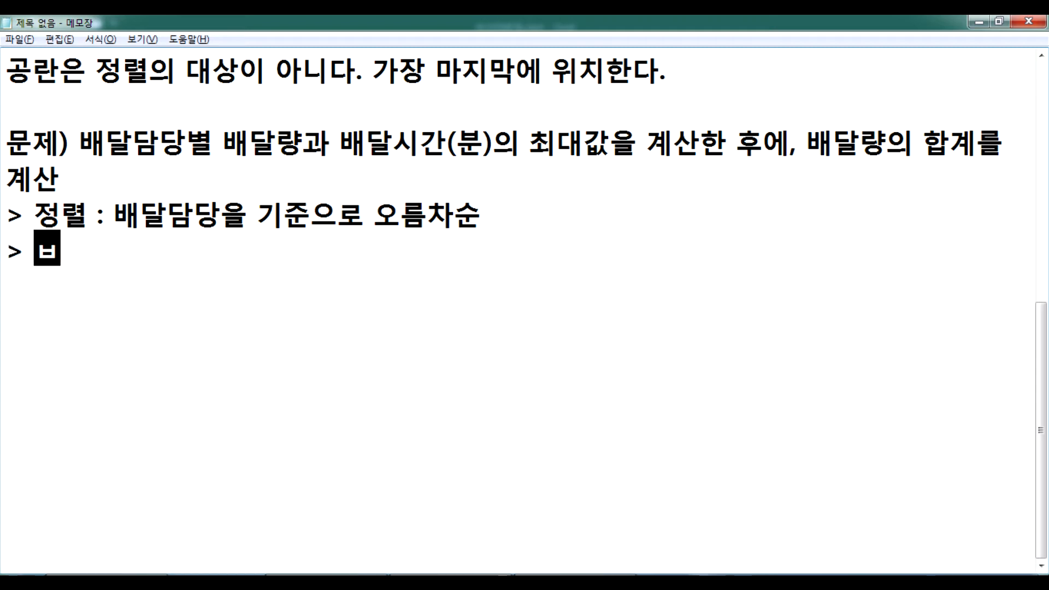
{"action": "type", "text": ": "}
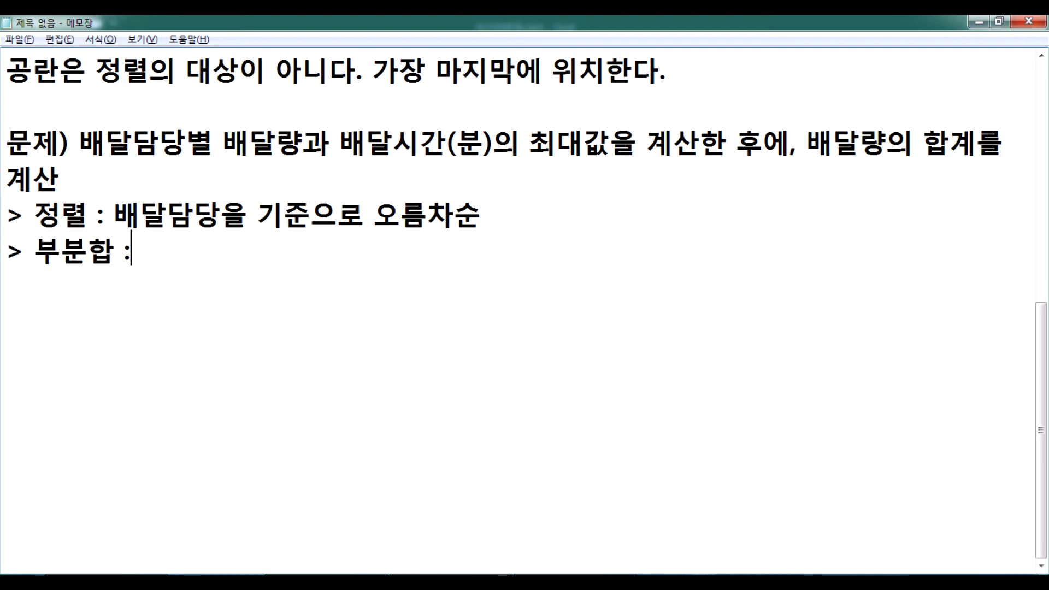
{"action": "type", "text": "ㅅ"}
{"action": "key", "text": "BackSpace"}
{"action": "type", "text": "표 스타일"}
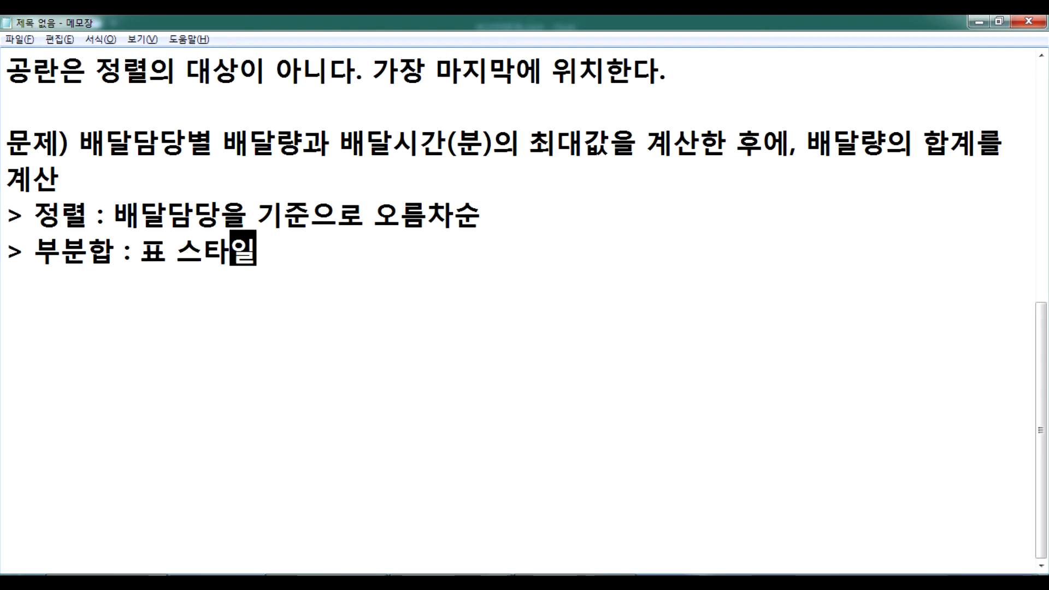
Complete the 부분합 condition line with "> 밝게2 서식을 적용" and begin a new line
{"action": "type", "text": " > 바"}
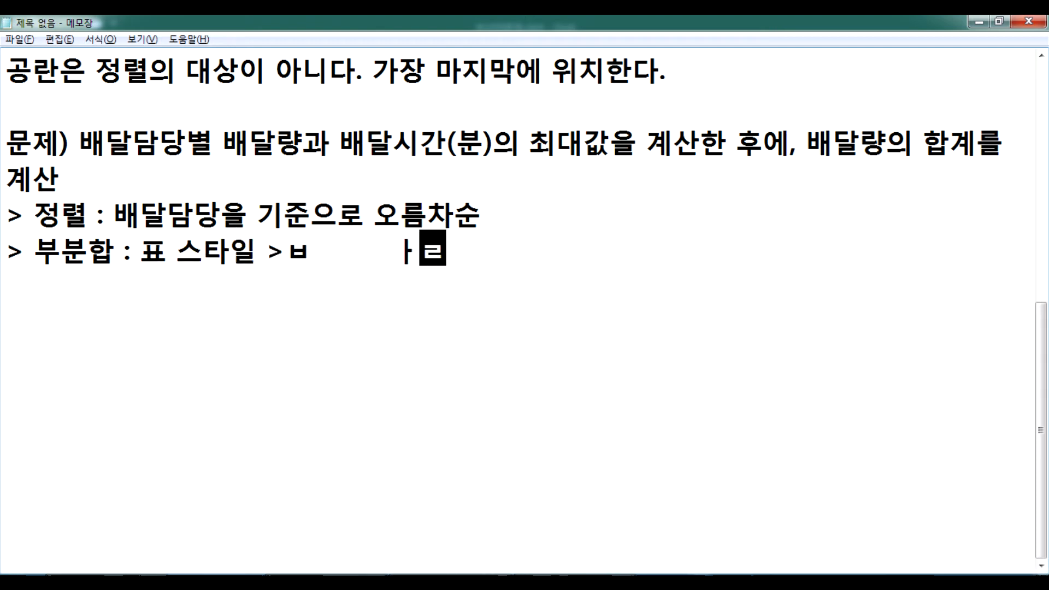
{"action": "type", "text": "ㄹ게"}
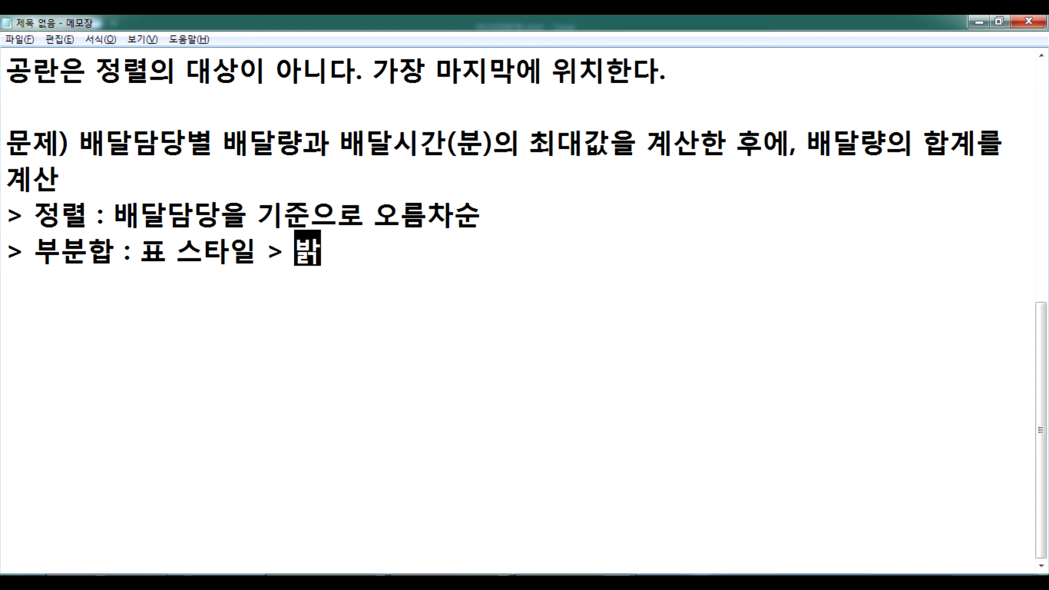
{"action": "key", "text": "BackSpace"}
{"action": "type", "text": "ㅔ"}
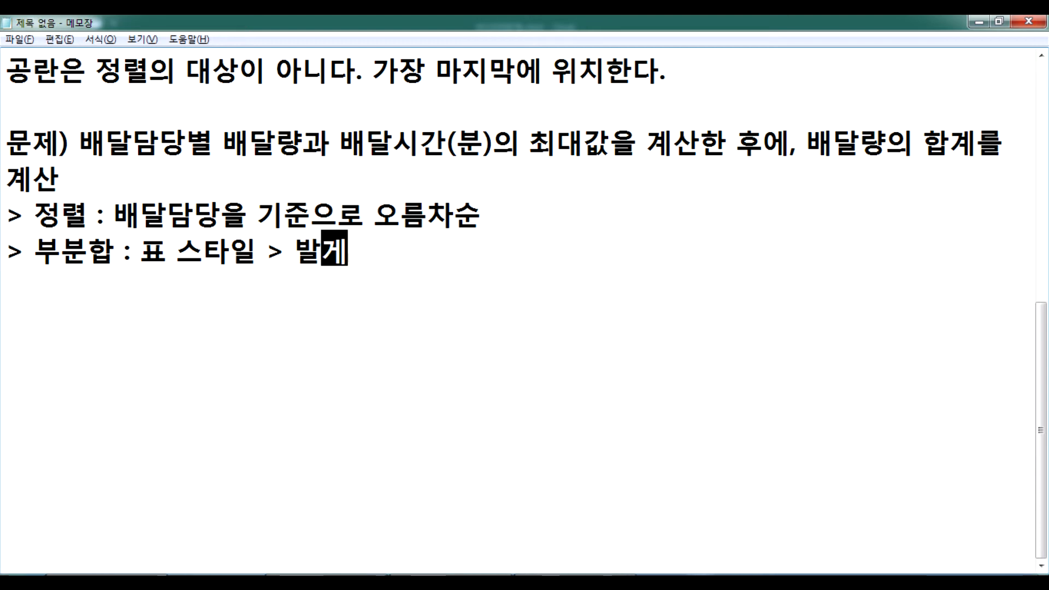
{"action": "type", "text": "2"}
{"action": "key", "text": "BackSpace"}
{"action": "key", "text": "BackSpace"}
{"action": "key", "text": "BackSpace"}
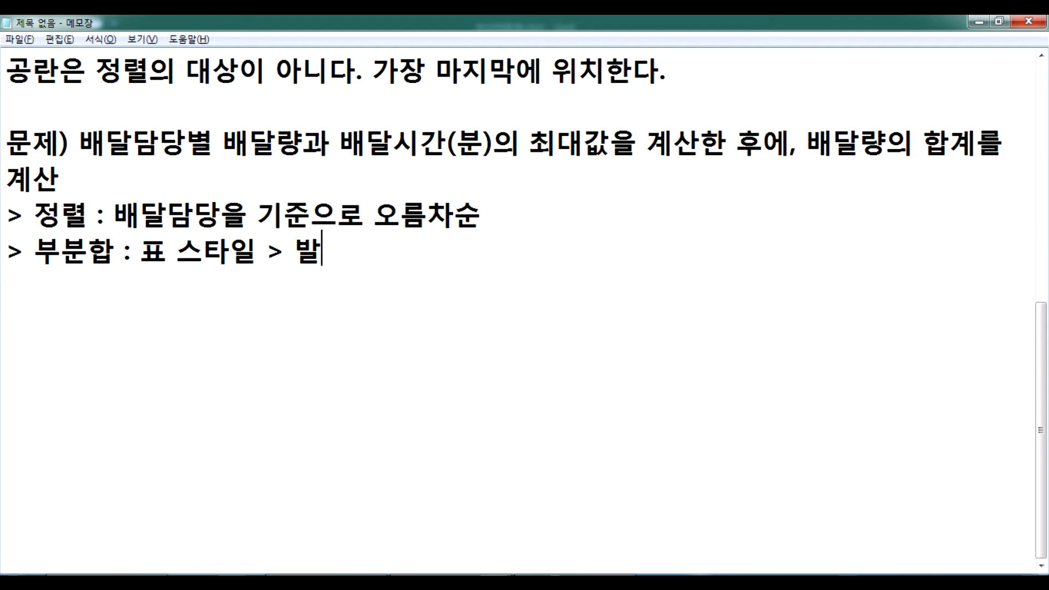
{"action": "type", "text": "ㅂㅏㄹㄱㄱㅔ"}
{"action": "type", "text": "2"}
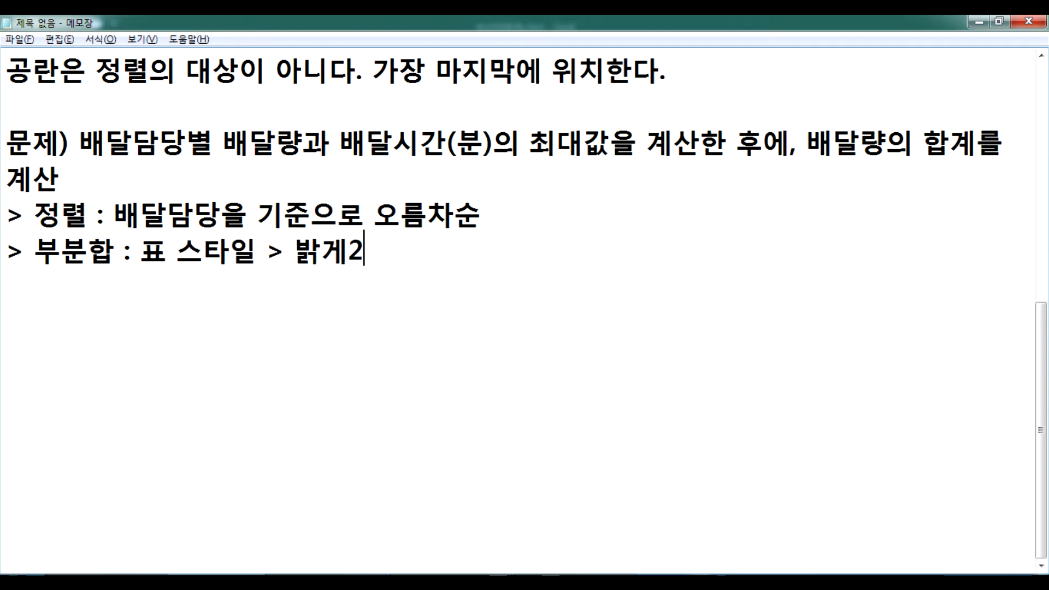
{"action": "type", "text": " 서식을"}
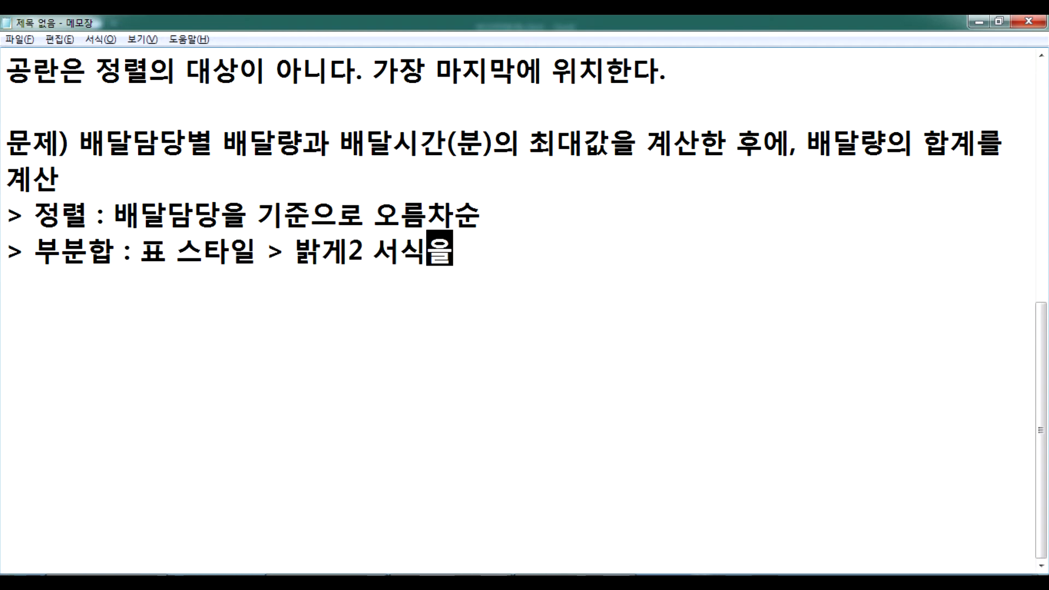
{"action": "type", "text": " 적ㅇㅛㅇ"}
{"action": "key", "text": "Return"}
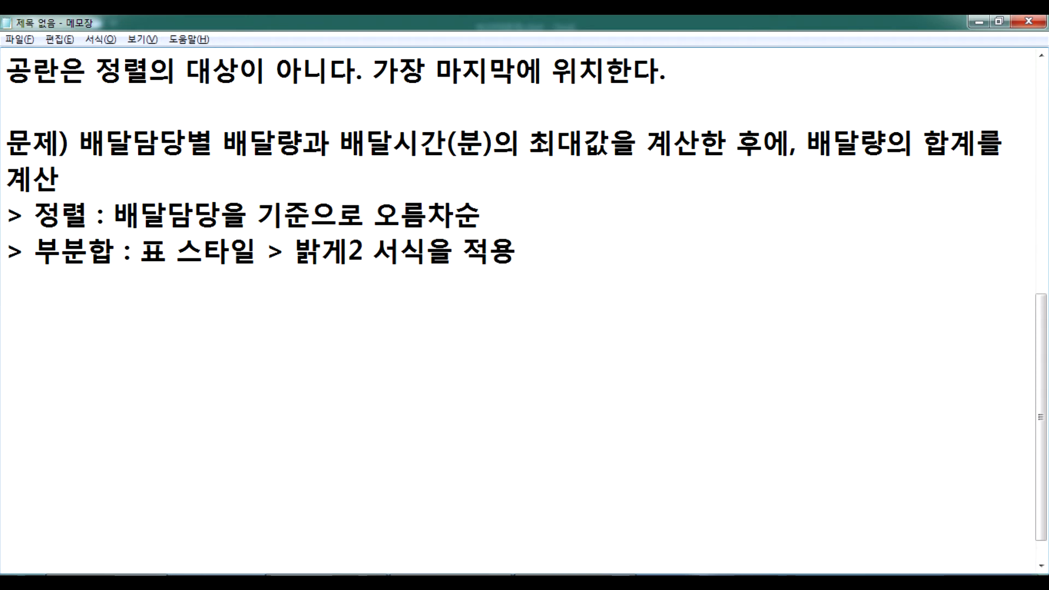
Add the condition line "> 최대값과 합계는 명시된 순서대로 처리" below the 부분합 condition
{"action": "type", "text": "ㅊㅗㅣ"}
{"action": "key", "text": "Left"}
{"action": "type", "text": ">"}
{"action": "key", "text": "End"}
{"action": "type", "text": "ㄷㅏ"}
{"action": "key", "text": "BackSpace"}
{"action": "type", "text": "ㅐㄱㅏㅂㅅ"}
{"action": "key", "text": "BackSpace"}
{"action": "key", "text": "BackSpace"}
{"action": "type", "text": "ㅂㄱ"}
{"action": "key", "text": "BackSpace"}
{"action": "key", "text": "BackSpace"}
{"action": "type", "text": "ㄱㅏㅂㅅㅗ"}
{"action": "key", "text": "BackSpace"}
{"action": "key", "text": "BackSpace"}
{"action": "key", "text": "BackSpace"}
{"action": "type", "text": "ㄱㅏㅂㅅㄱㅗㅏ ㅎㅏㅂㄱㅖㄴㅡ ㅁㅕㅇㅅㅣㄷㅗㅣㄴ ㅅㅜㄴㅅㅓㄷㅐㄹㅗ "}
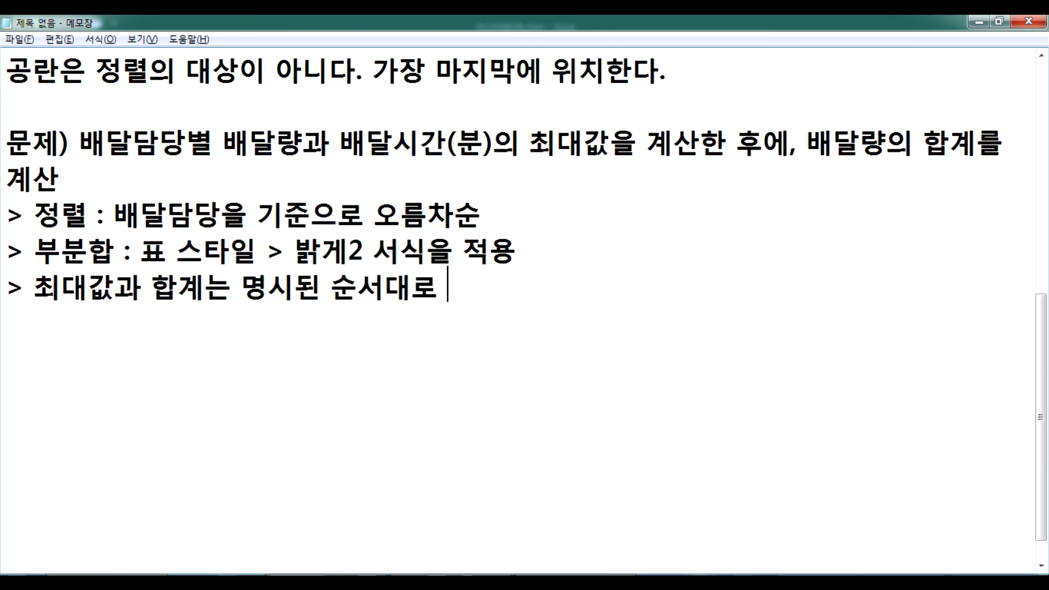
{"action": "type", "text": "ㅊㅓㄹㅣ"}
{"action": "key", "text": "Return"}
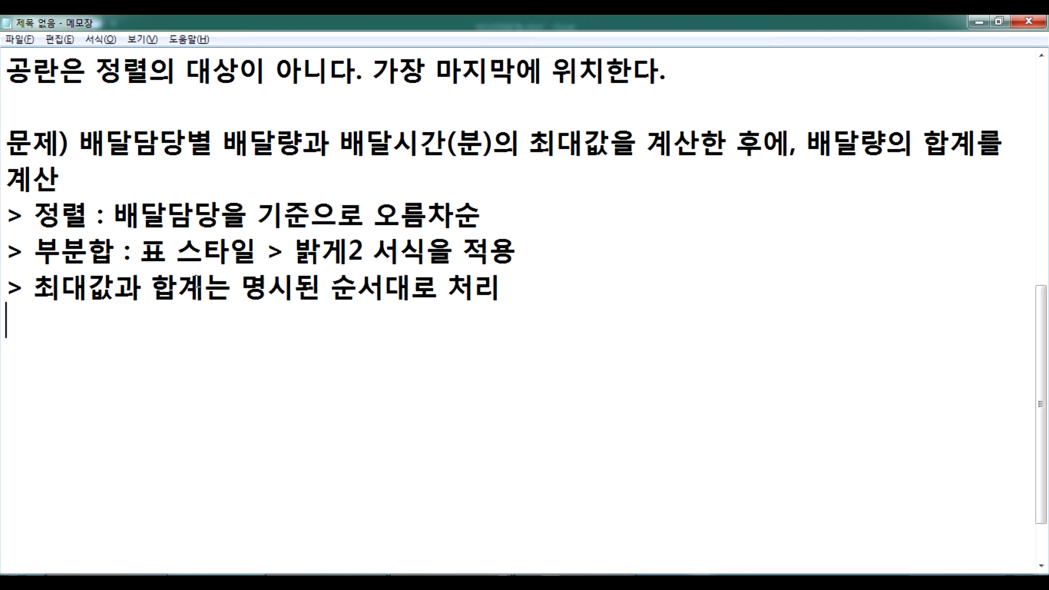
Switch to Excel and compare the subtotalled 무작정따라하기 sheet with the 기출01 sheet
{"action": "left_click", "coordinate": [82, 582]}
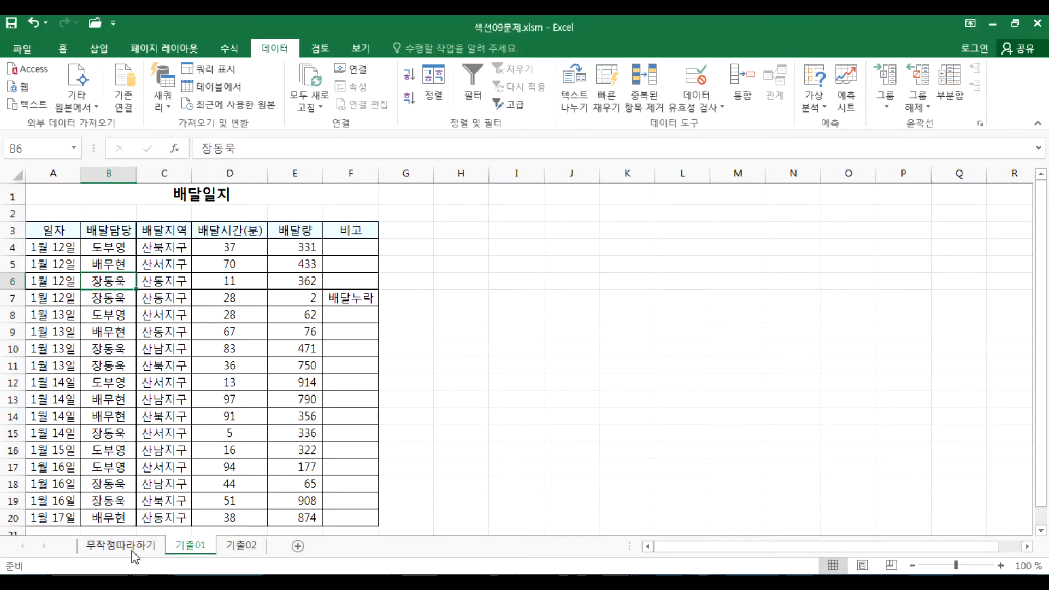
{"action": "left_click", "coordinate": [115, 545]}
{"action": "left_click", "coordinate": [224, 268]}
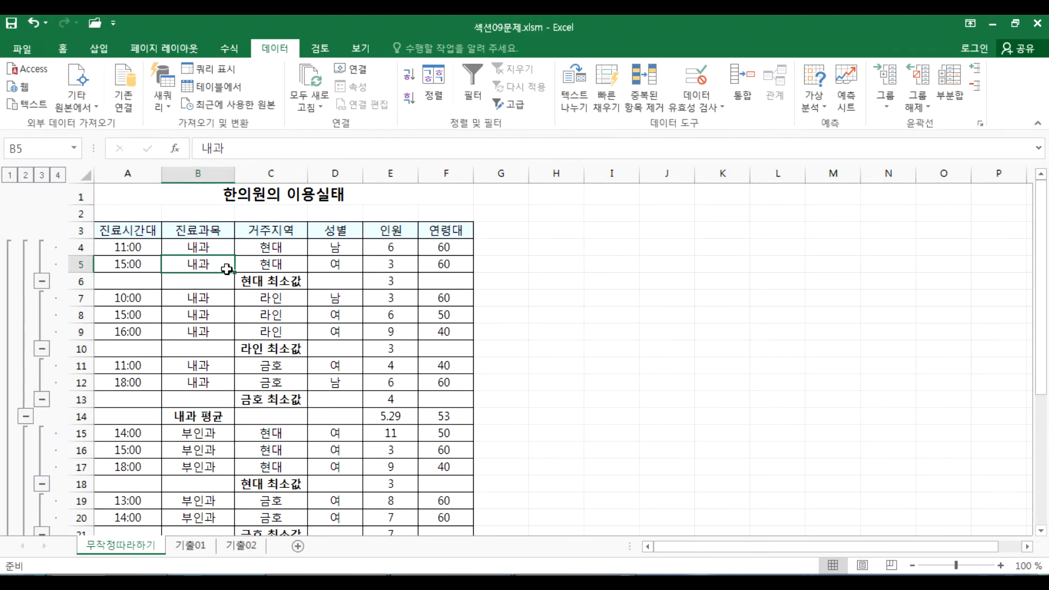
{"action": "left_click", "coordinate": [191, 545]}
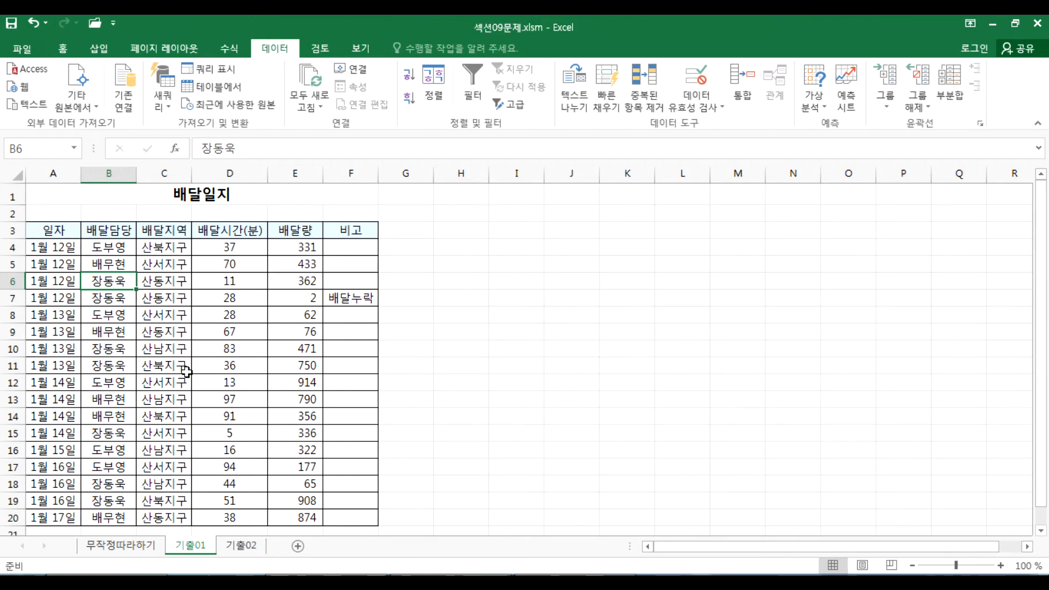
{"action": "left_click", "coordinate": [365, 399]}
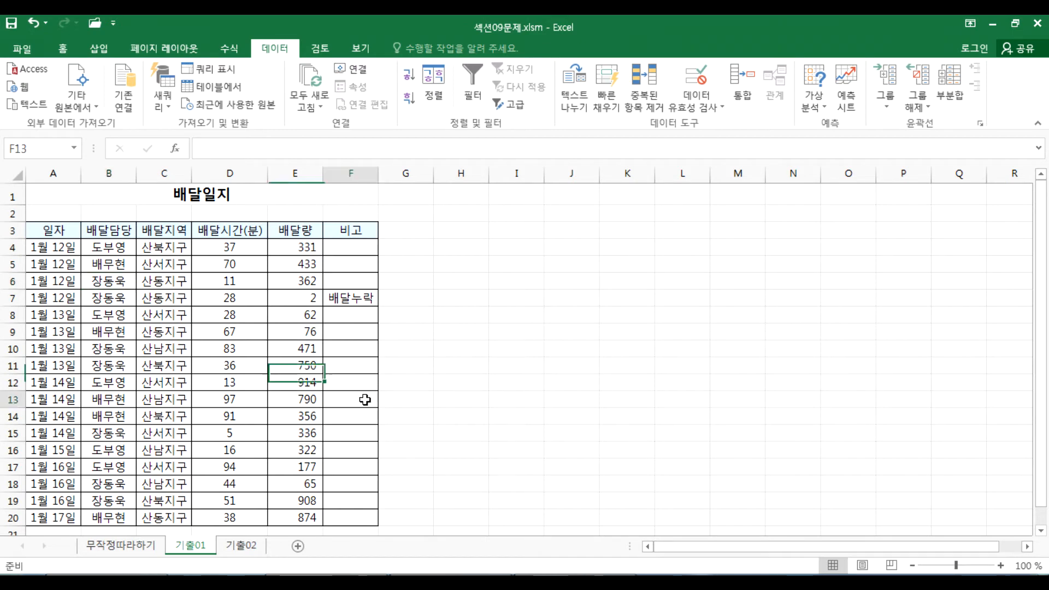
{"action": "left_click", "coordinate": [434, 82]}
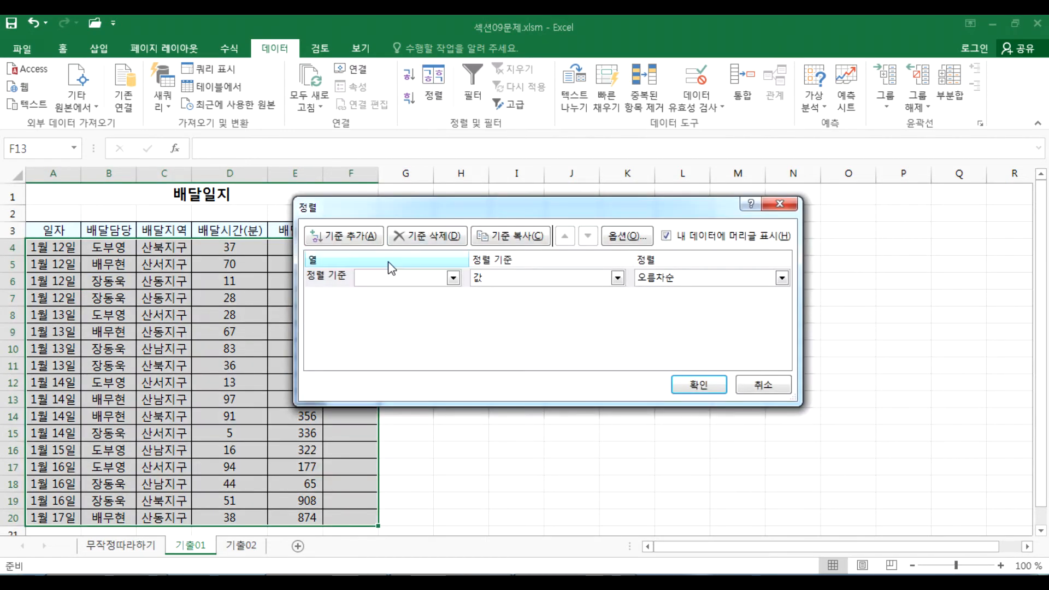
{"action": "left_click", "coordinate": [375, 283]}
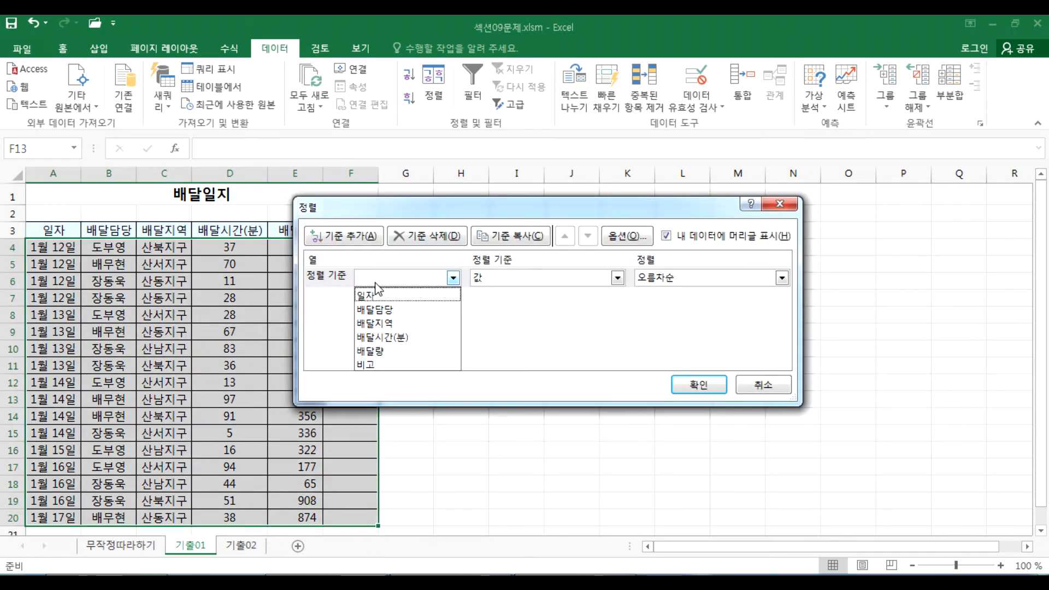
{"action": "left_click", "coordinate": [384, 313]}
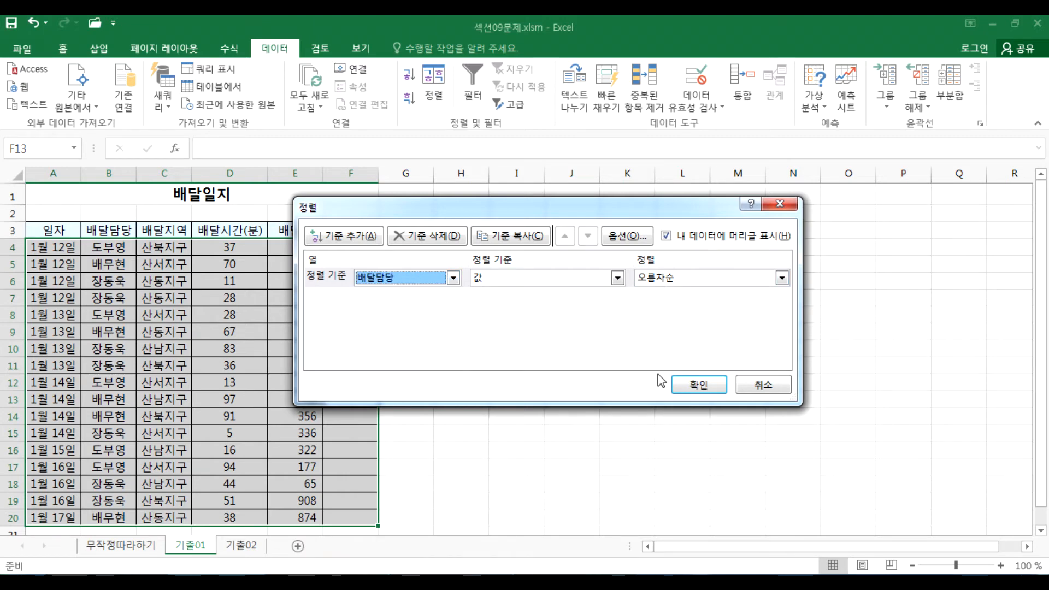
{"action": "left_click", "coordinate": [762, 385]}
Try sorting the 배달일지 table ascending from a cell in the 배달담당 column and undo the sort
{"action": "left_click", "coordinate": [100, 166]}
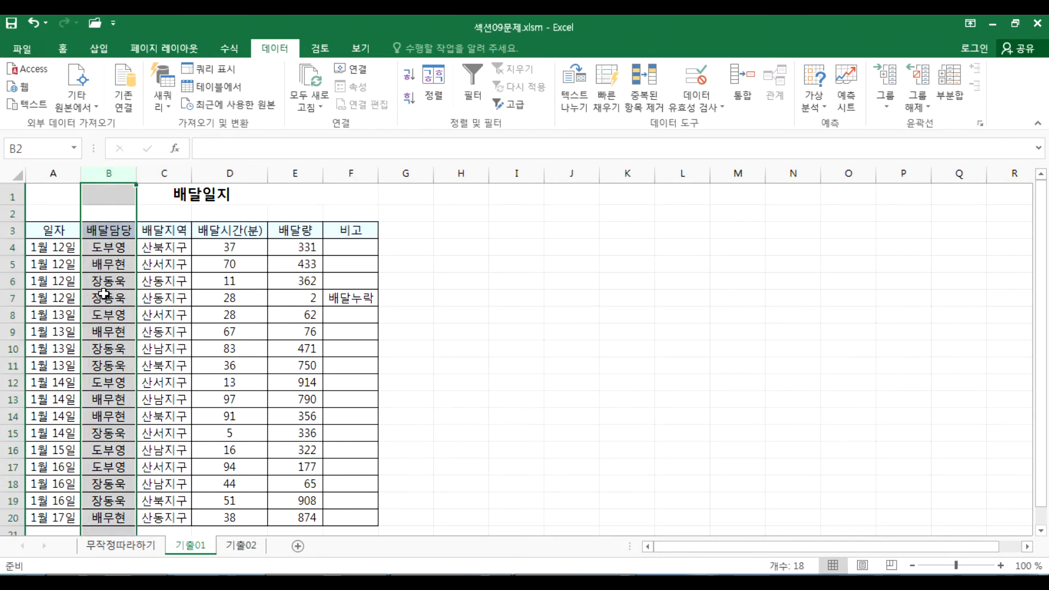
{"action": "left_click", "coordinate": [104, 263]}
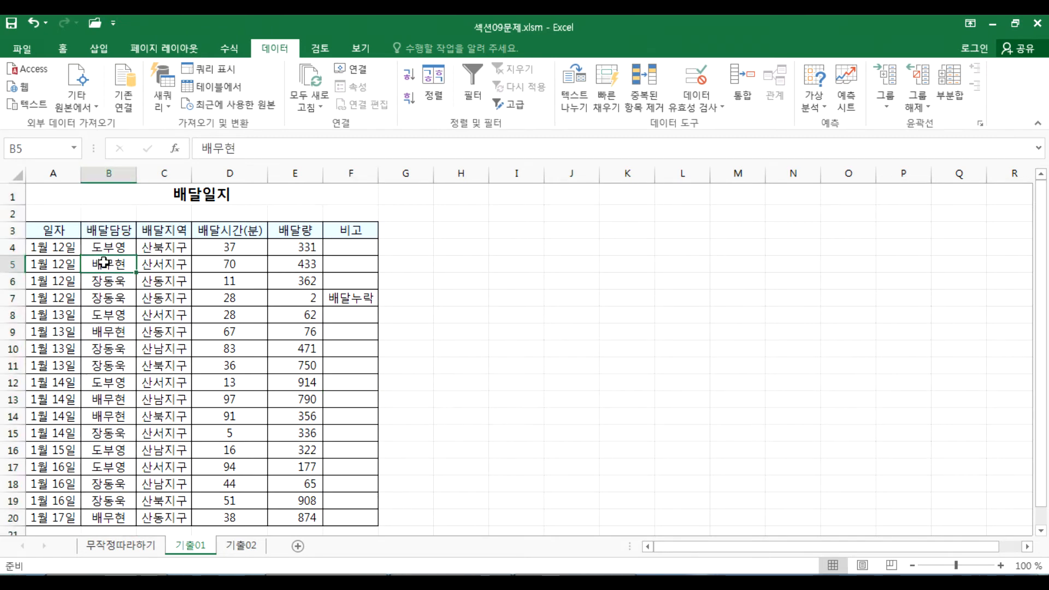
{"action": "left_click", "coordinate": [408, 76]}
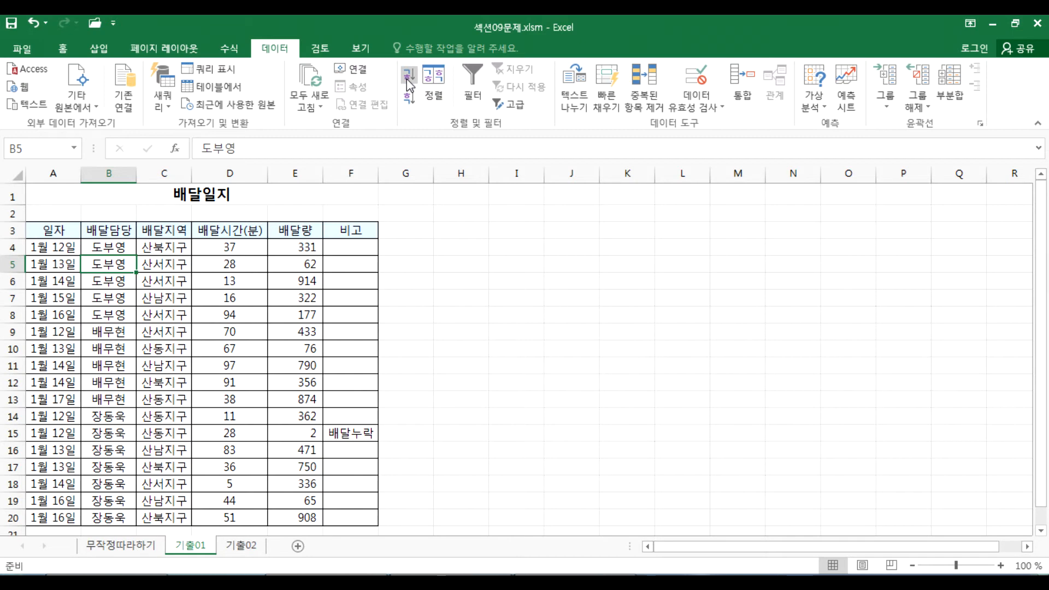
{"action": "left_click", "coordinate": [407, 79]}
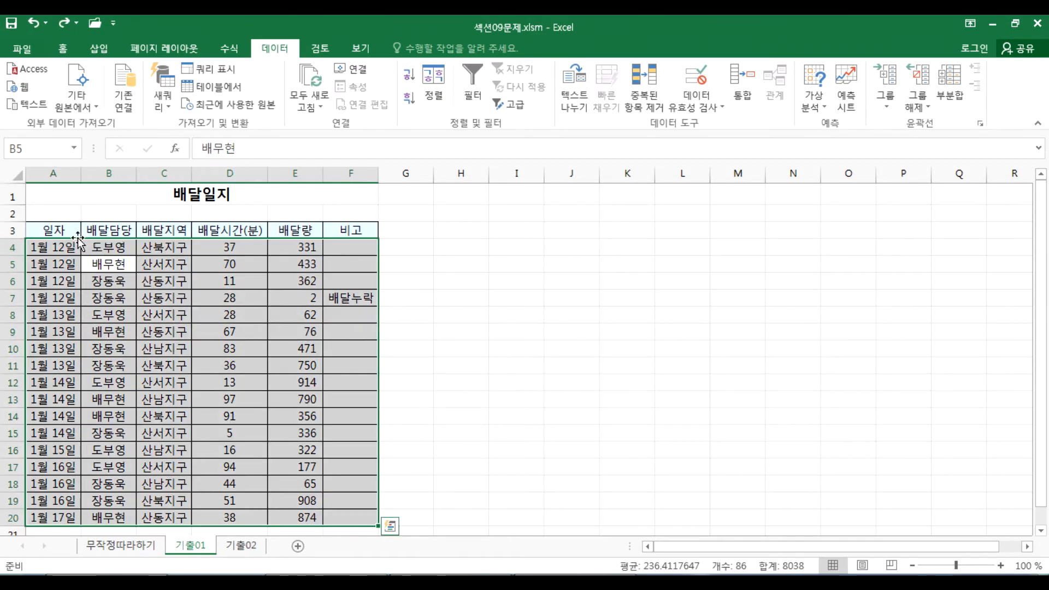
Sort the 배달일지 table by 배달담당 in ascending order from a single cell in that column
{"action": "left_click", "coordinate": [109, 172]}
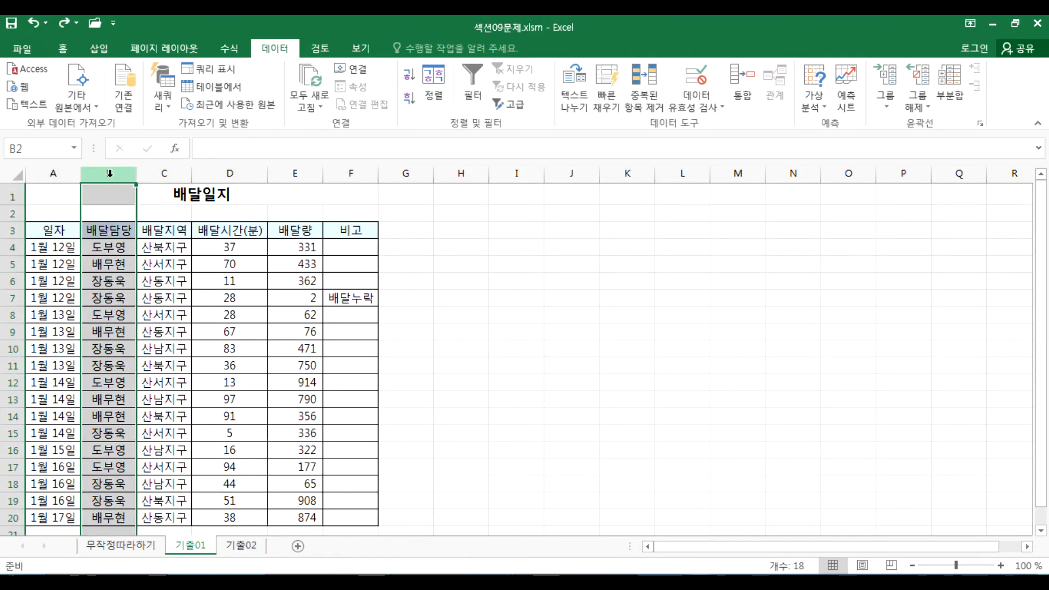
{"action": "left_click", "coordinate": [112, 232]}
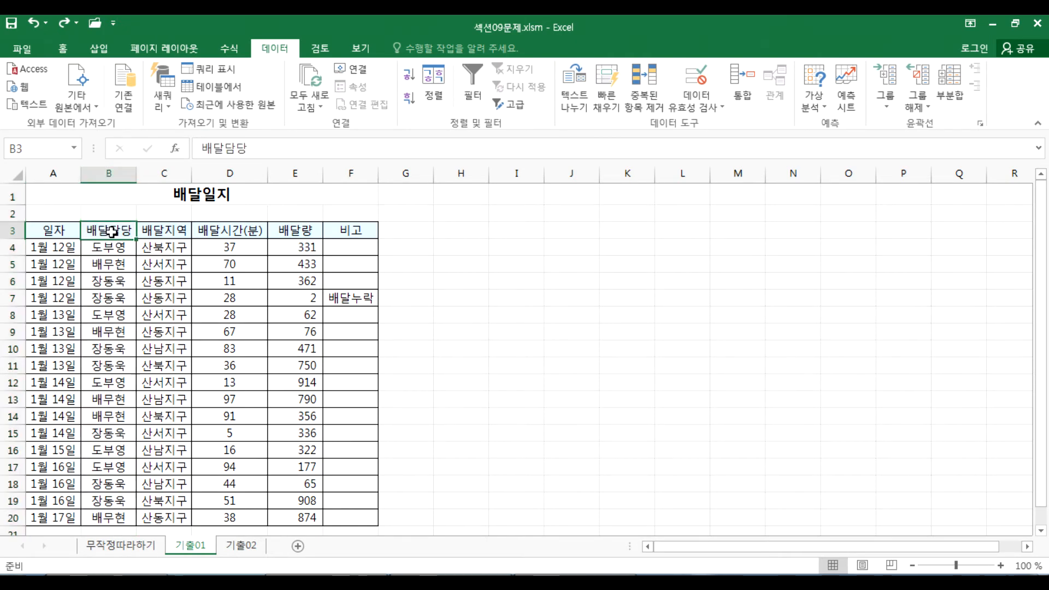
{"action": "left_click", "coordinate": [112, 263]}
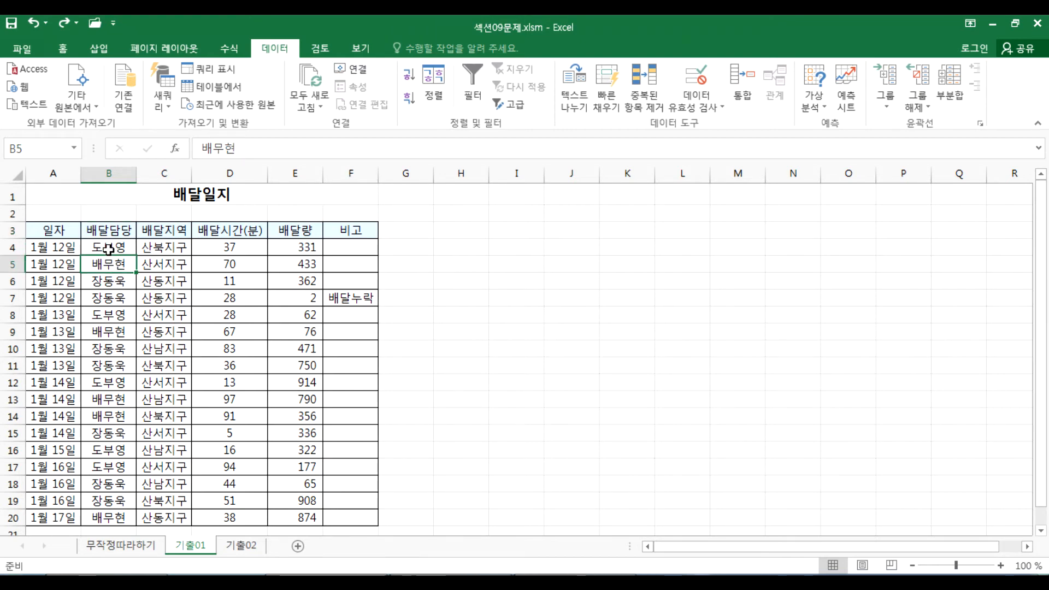
{"action": "left_click", "coordinate": [109, 247]}
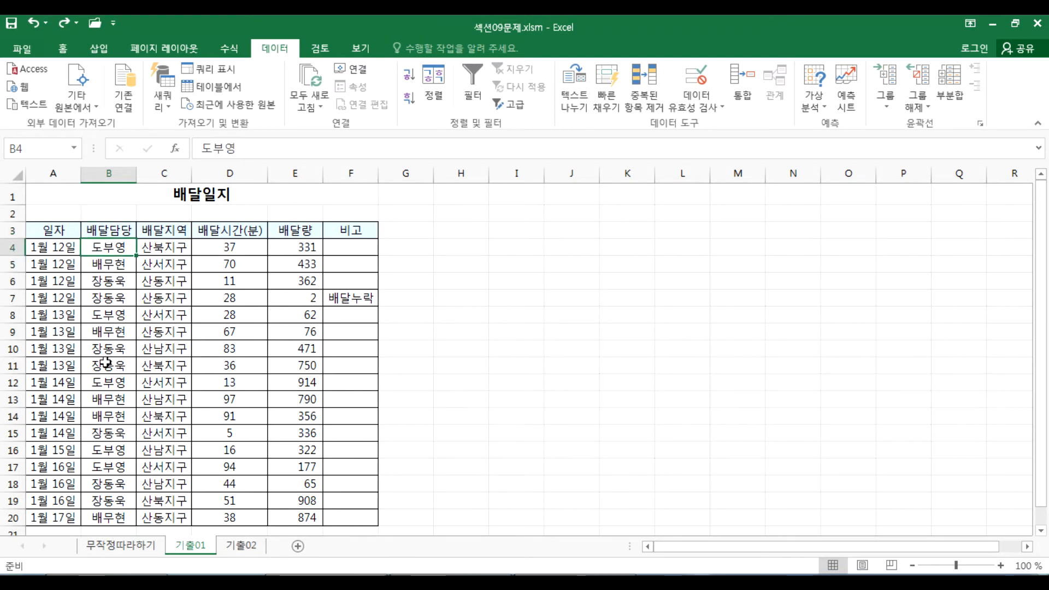
{"action": "left_click", "coordinate": [405, 83]}
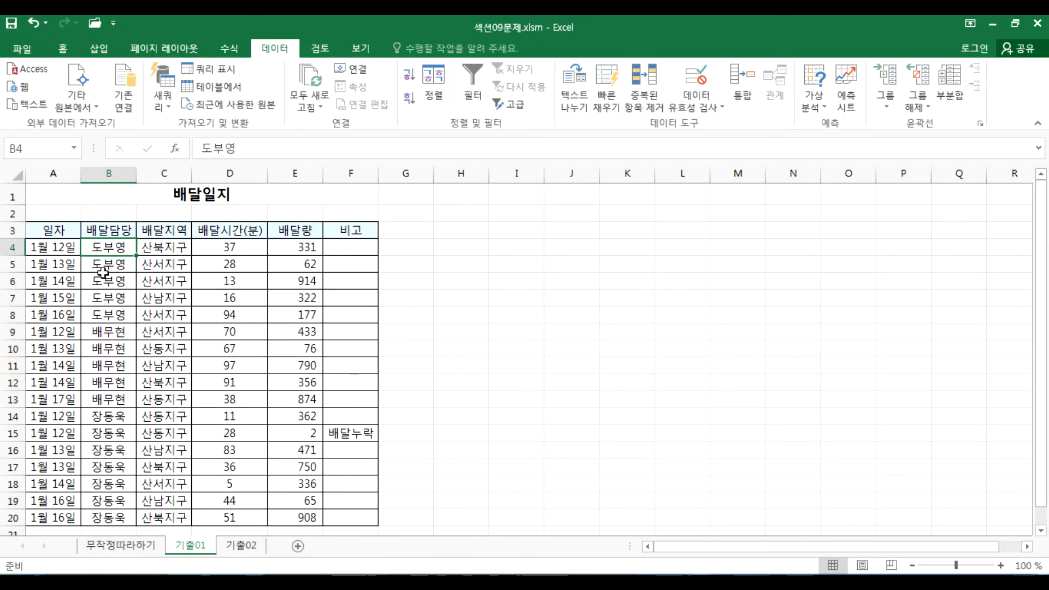
Check the sorted rows, open Subtotal for the 배달일지 table and set the grouping field to 배달담당
{"action": "scroll", "coordinate": [103, 272], "scroll_direction": "down", "scroll_amount": 3}
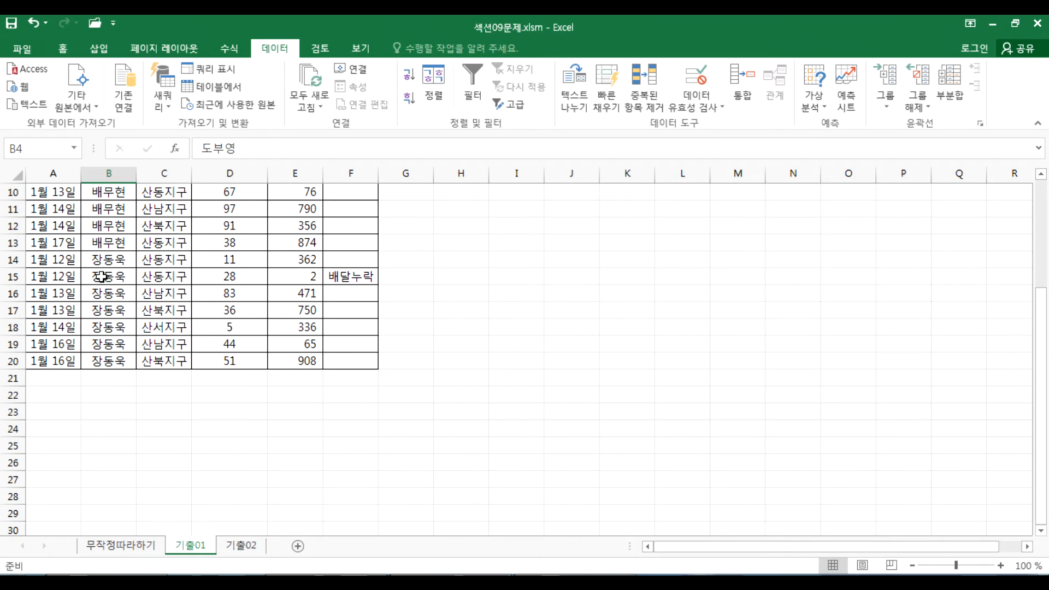
{"action": "scroll", "coordinate": [340, 344], "scroll_direction": "up", "scroll_amount": 3}
{"action": "left_click", "coordinate": [949, 90]}
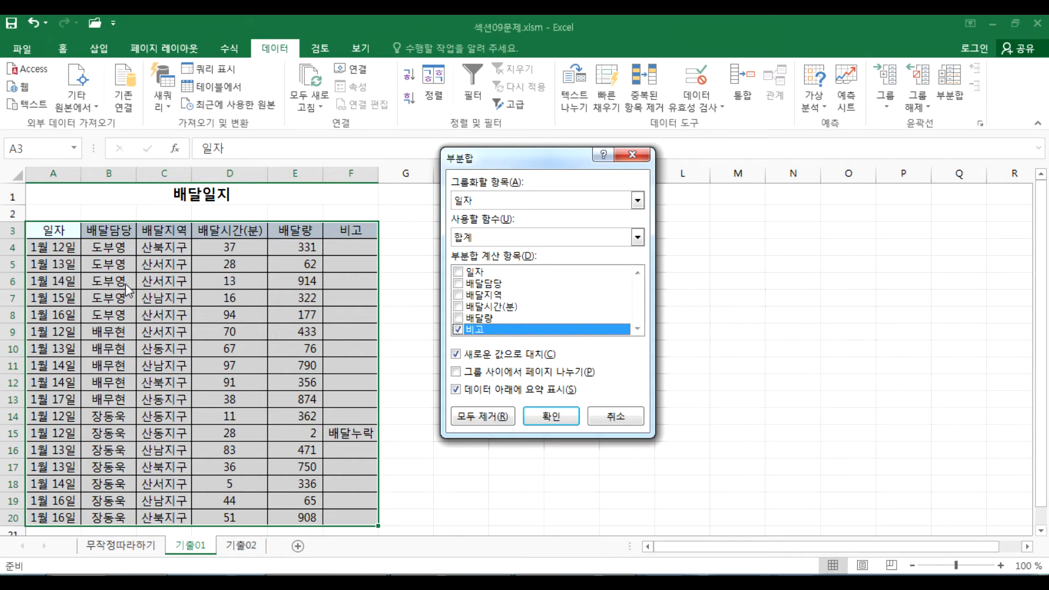
{"action": "left_click_drag", "start_coordinate": [462, 155], "coordinate": [225, 169]}
{"action": "left_click", "coordinate": [242, 215]}
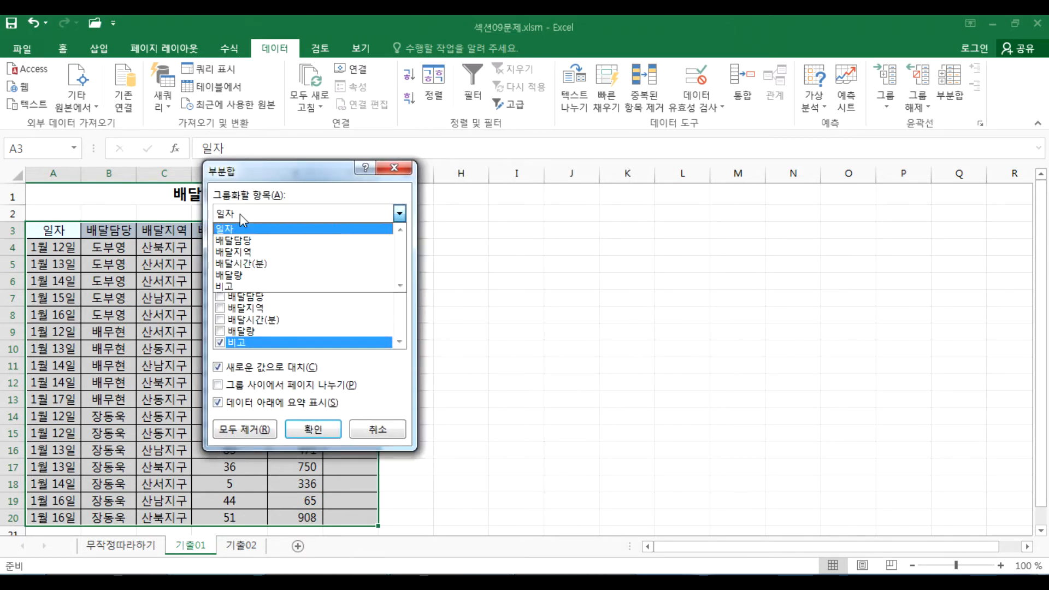
{"action": "left_click", "coordinate": [241, 240]}
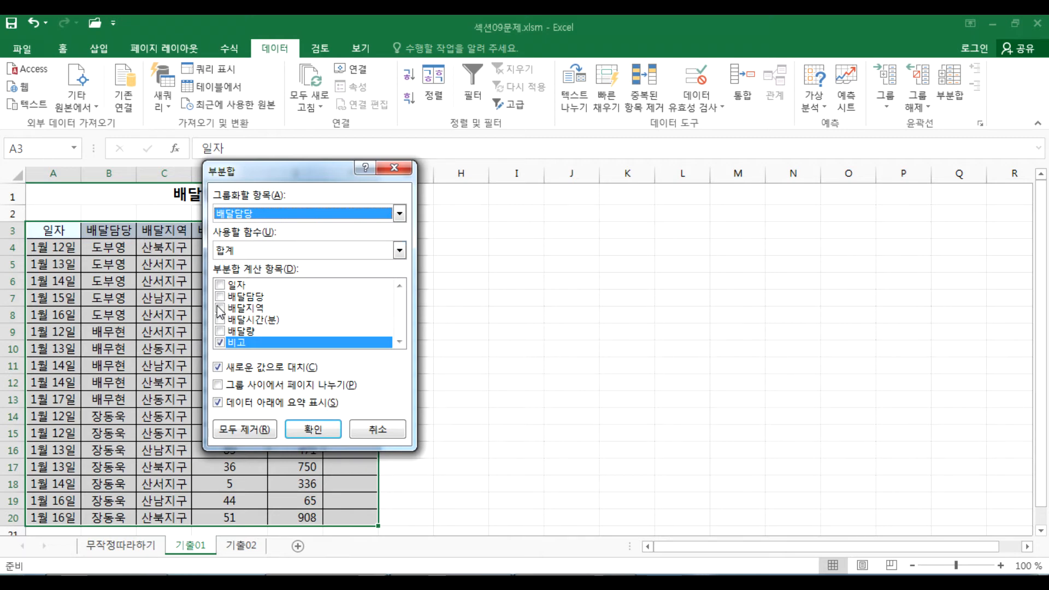
Choose 배달량 and 배달시간(분) as the fields to subtotal and exclude 비고
{"action": "left_click", "coordinate": [219, 330]}
{"action": "left_click", "coordinate": [219, 342]}
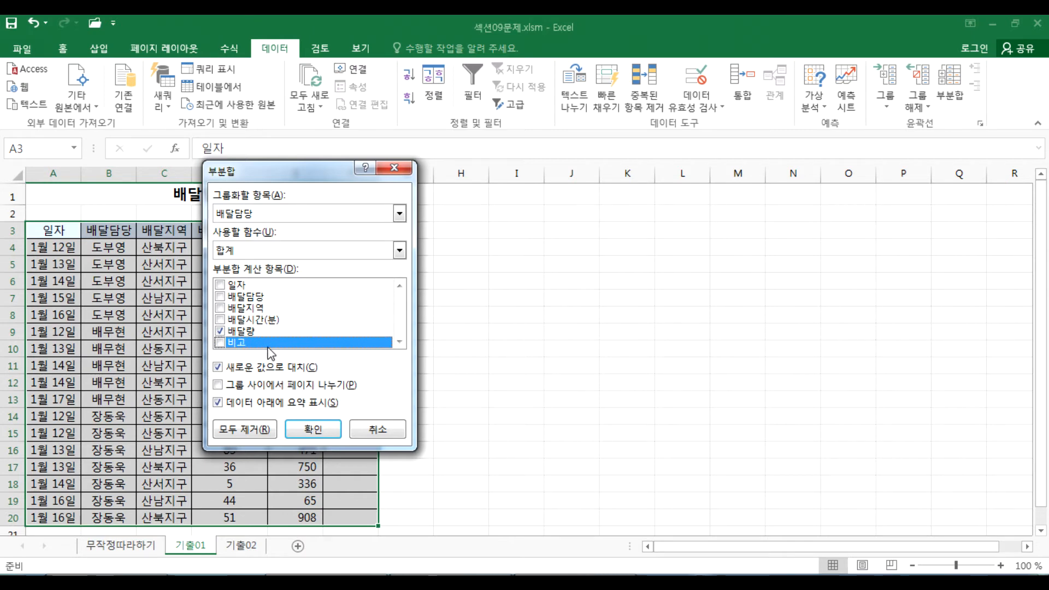
{"action": "left_click", "coordinate": [220, 319]}
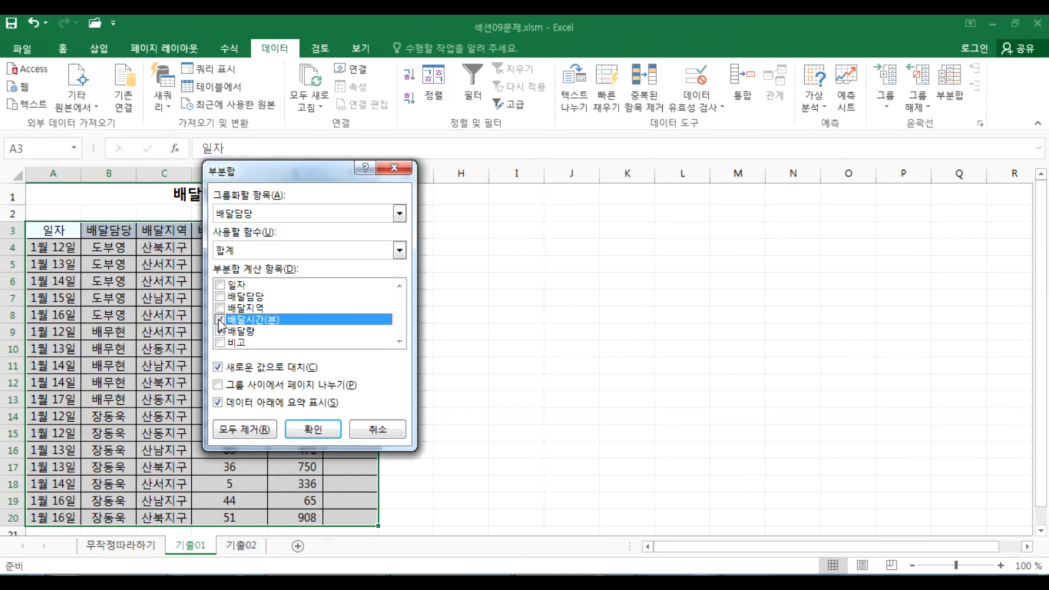
Set the subtotal function to 최대값 and apply the subtotal of 배달시간(분) and 배달량 by 배달담당
{"action": "left_click", "coordinate": [264, 250]}
{"action": "left_click", "coordinate": [242, 301]}
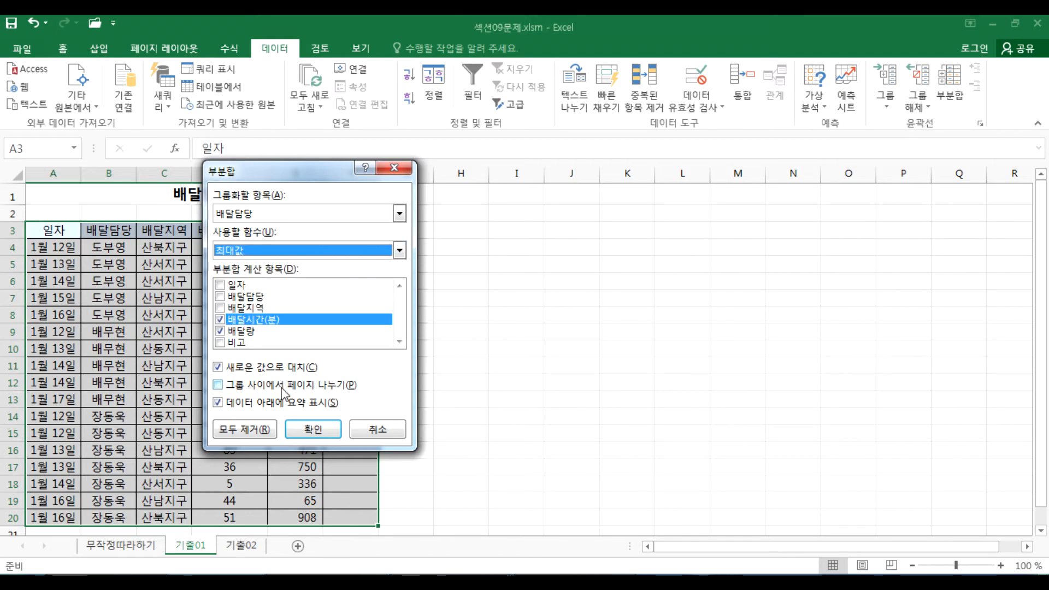
{"action": "left_click", "coordinate": [298, 429]}
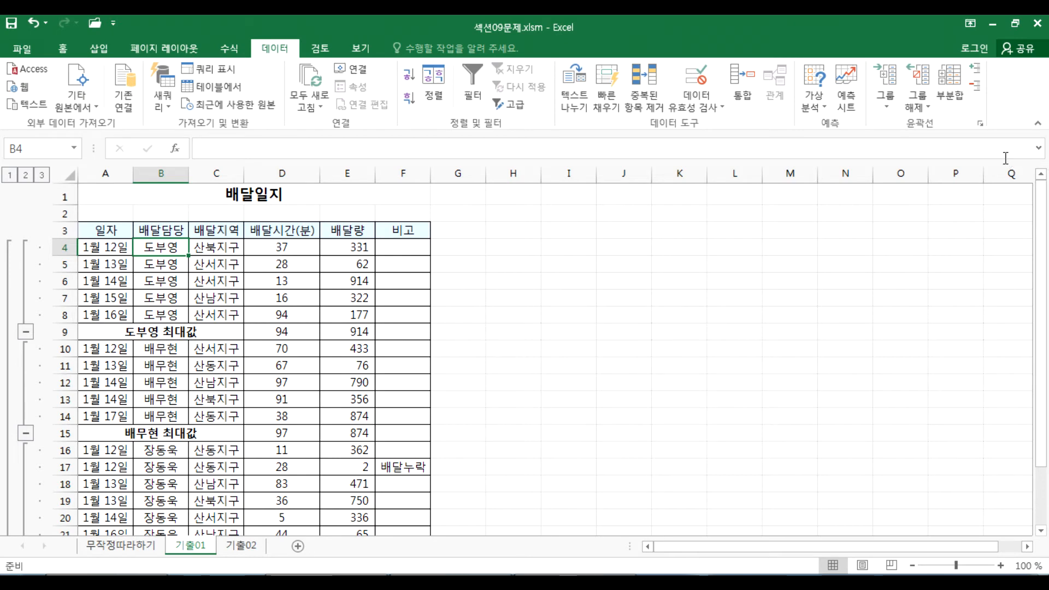
Add a second subtotal by 배달담당 that uses 합계 on 배달량 only, without replacing the existing subtotals
{"action": "left_click", "coordinate": [950, 88]}
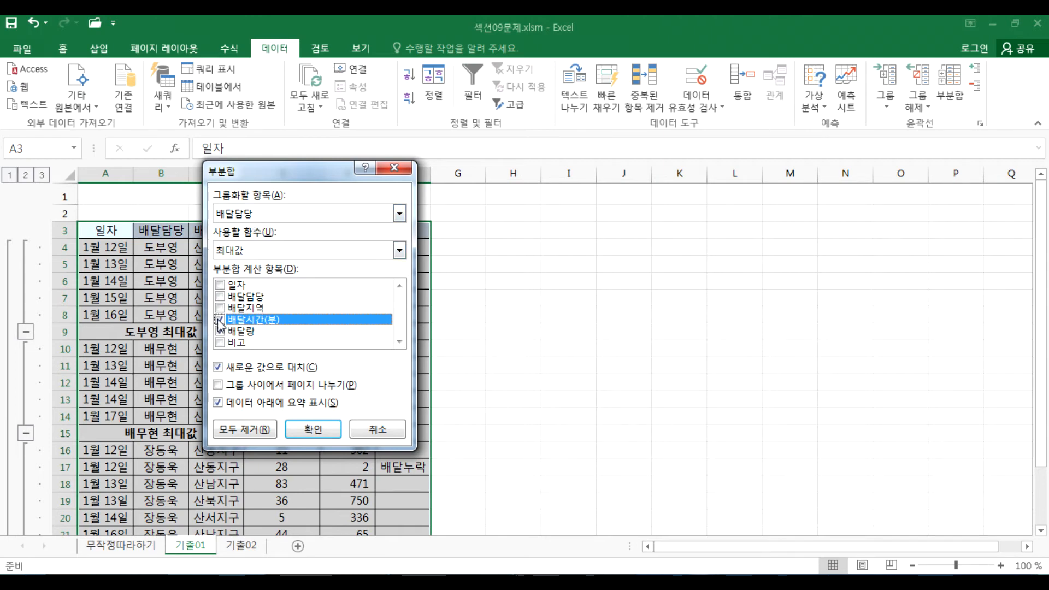
{"action": "left_click", "coordinate": [220, 320]}
{"action": "left_click", "coordinate": [262, 251]}
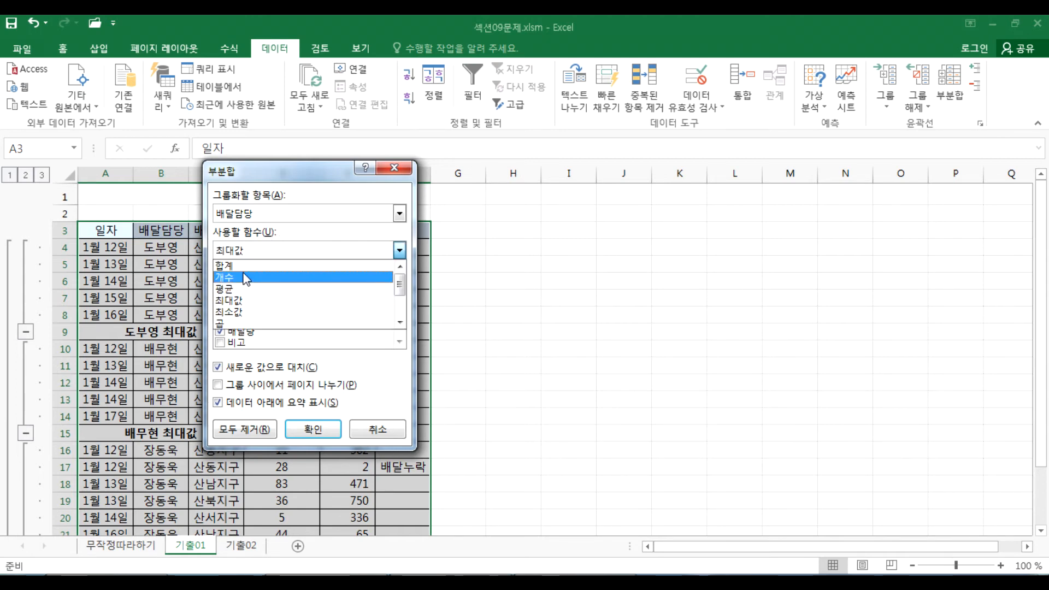
{"action": "left_click", "coordinate": [245, 266]}
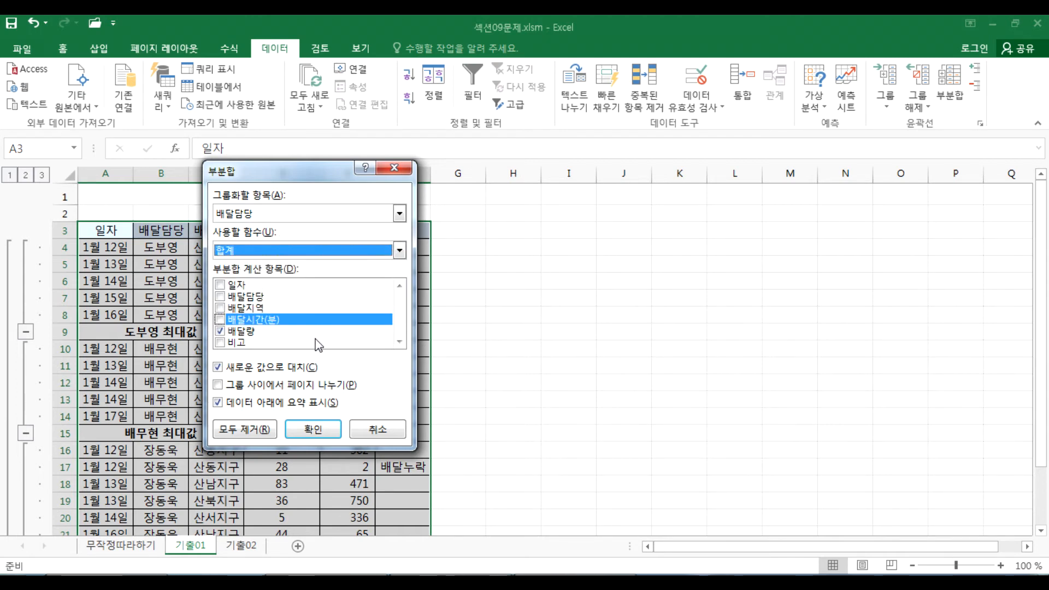
{"action": "left_click", "coordinate": [263, 333]}
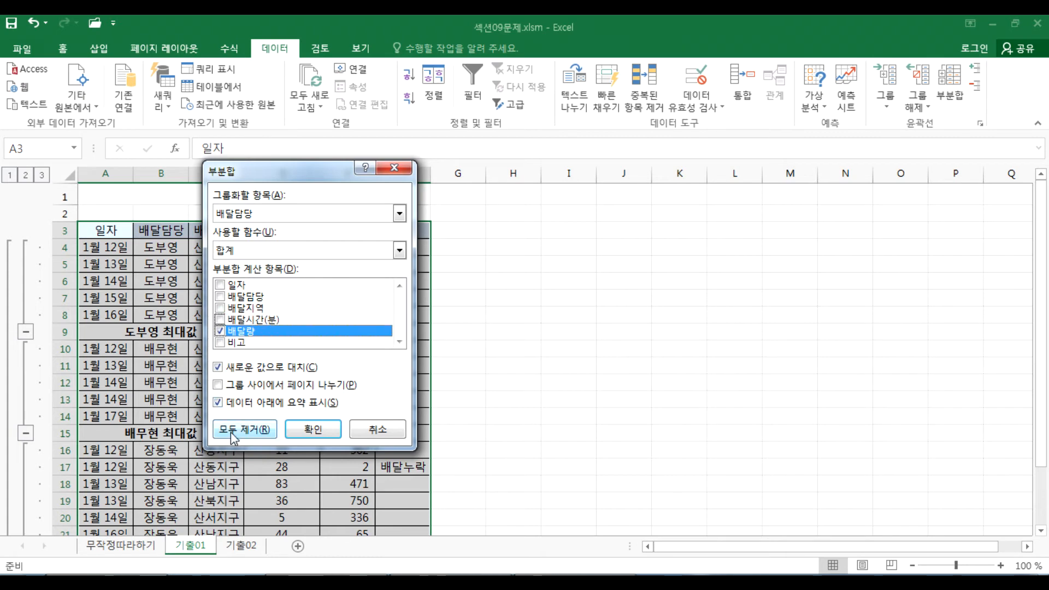
{"action": "left_click", "coordinate": [218, 367]}
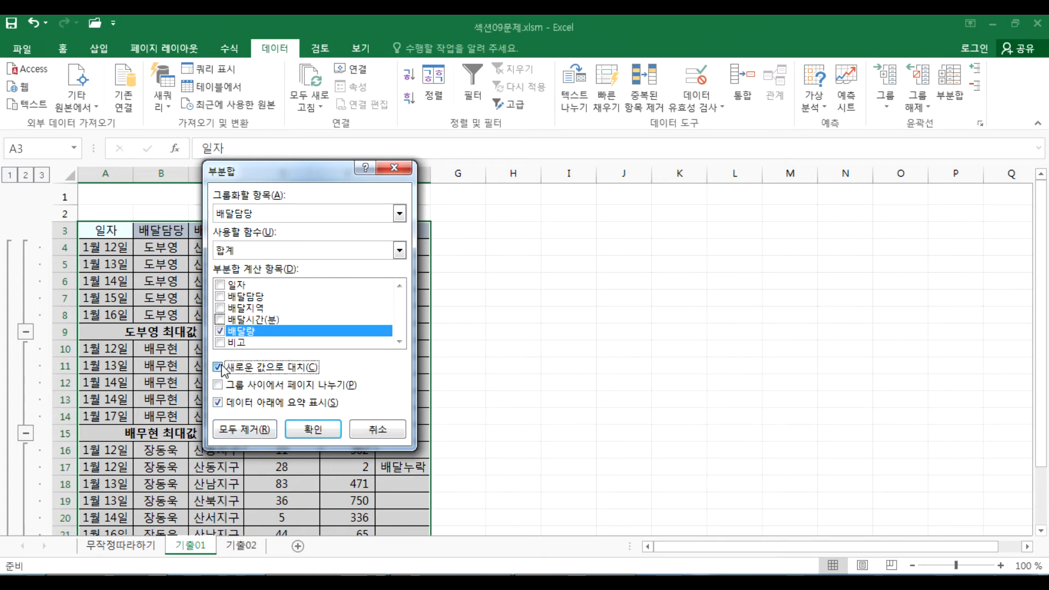
{"action": "left_click", "coordinate": [316, 432]}
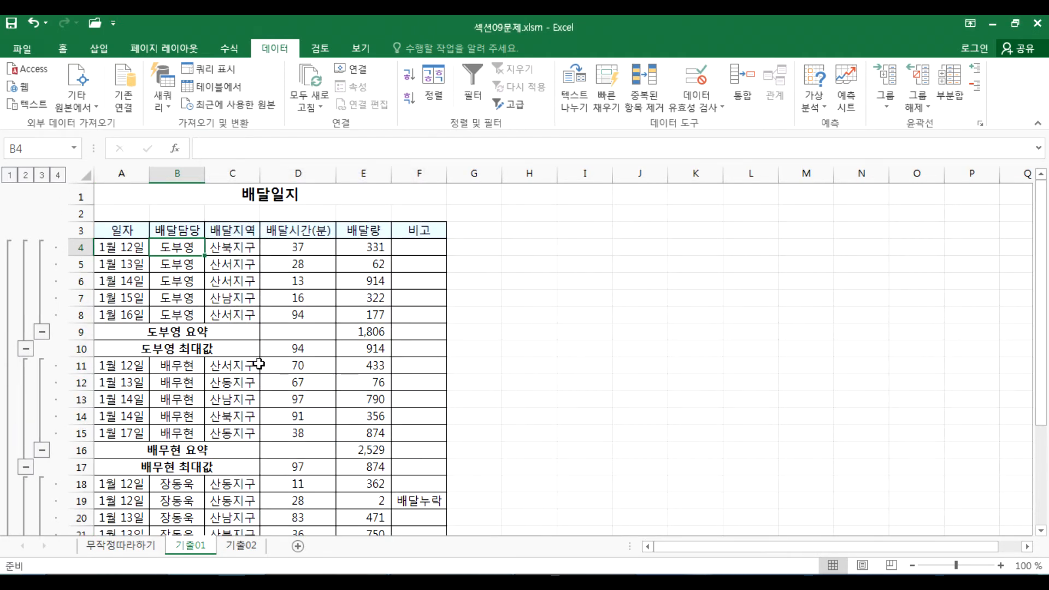
Check the nested subtotal rows and autofit column B to its subtotal labels
{"action": "scroll", "coordinate": [211, 180], "scroll_direction": "down", "scroll_amount": 4}
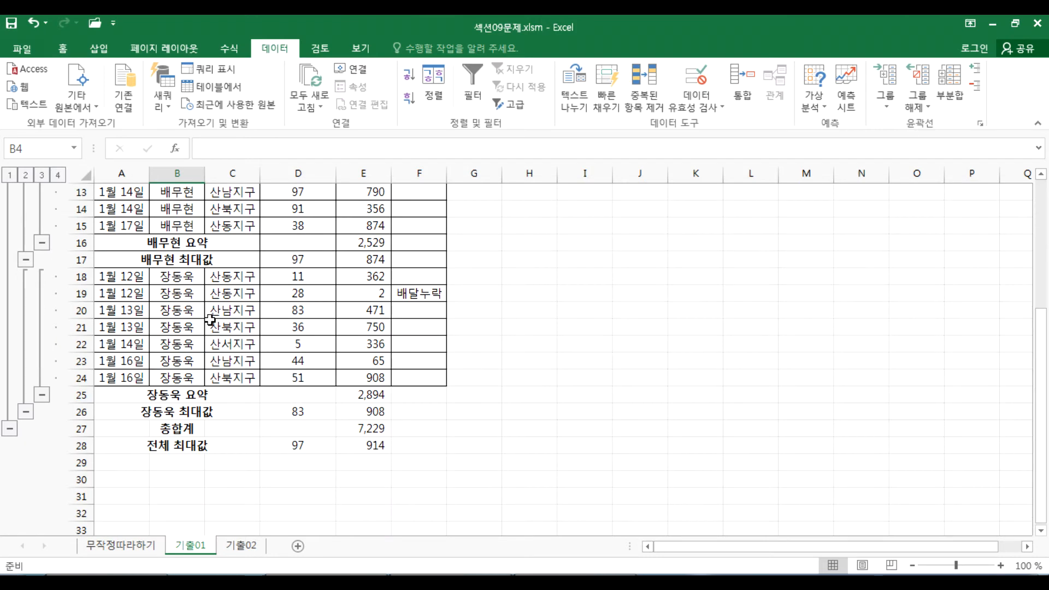
{"action": "scroll", "coordinate": [216, 305], "scroll_direction": "up", "scroll_amount": 3}
{"action": "left_click", "coordinate": [180, 396]}
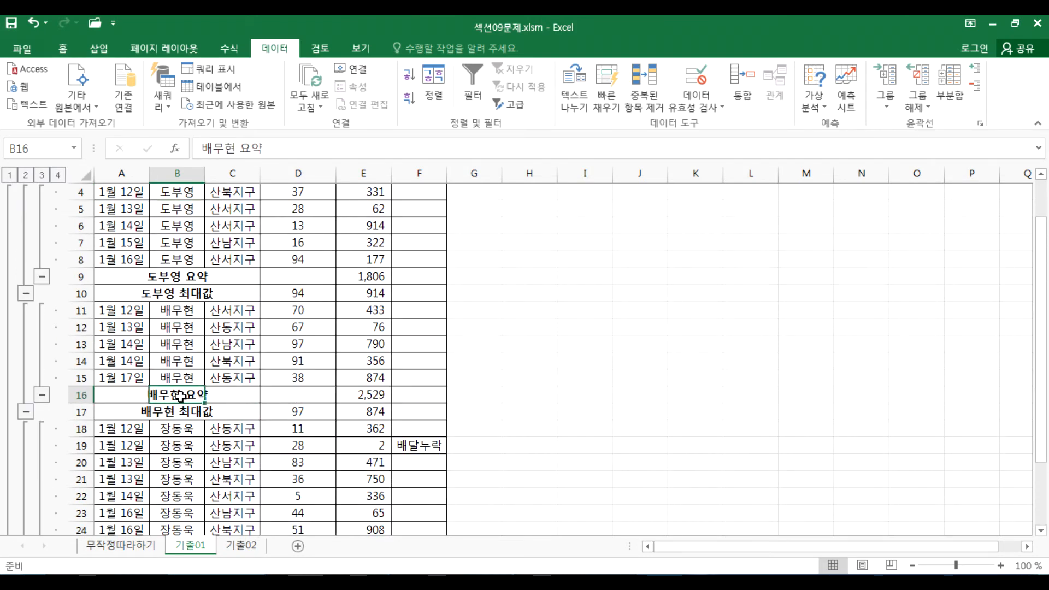
{"action": "double_click", "coordinate": [202, 174]}
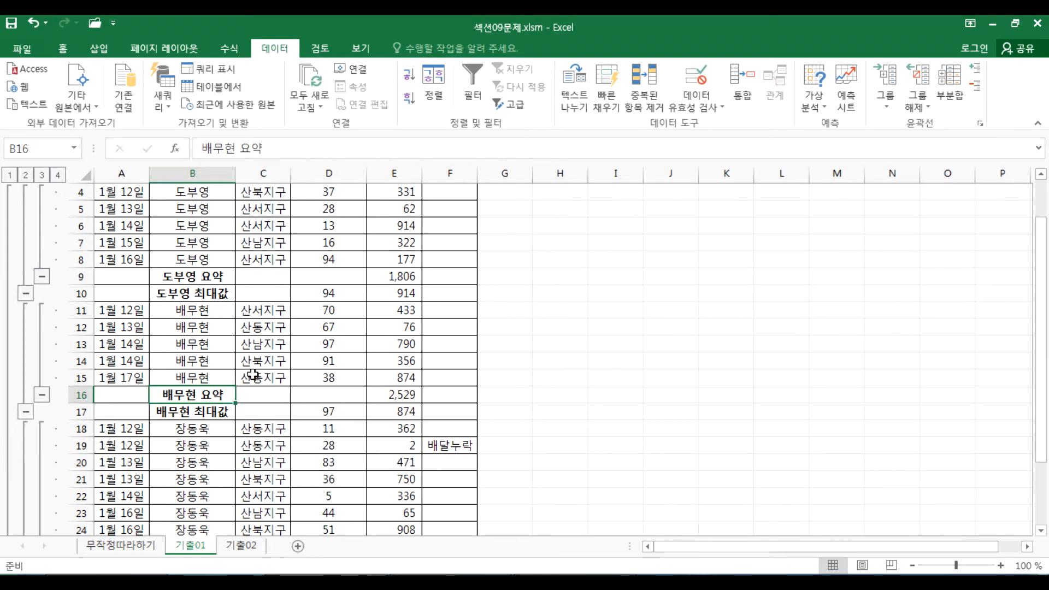
{"action": "scroll", "coordinate": [254, 382], "scroll_direction": "up", "scroll_amount": 1}
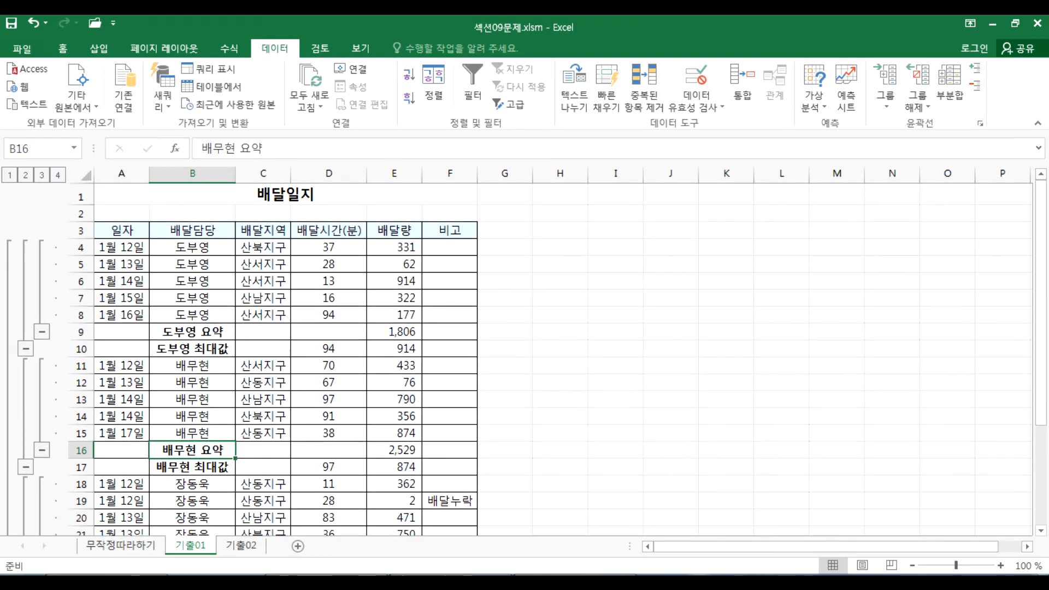
Check the 표 스타일 > 밝게2 condition in Notepad, return to Excel and select a cell inside the 배달일지 table
{"action": "key", "text": "alt+Tab"}
{"action": "left_click_drag", "start_coordinate": [142, 253], "coordinate": [538, 253]}
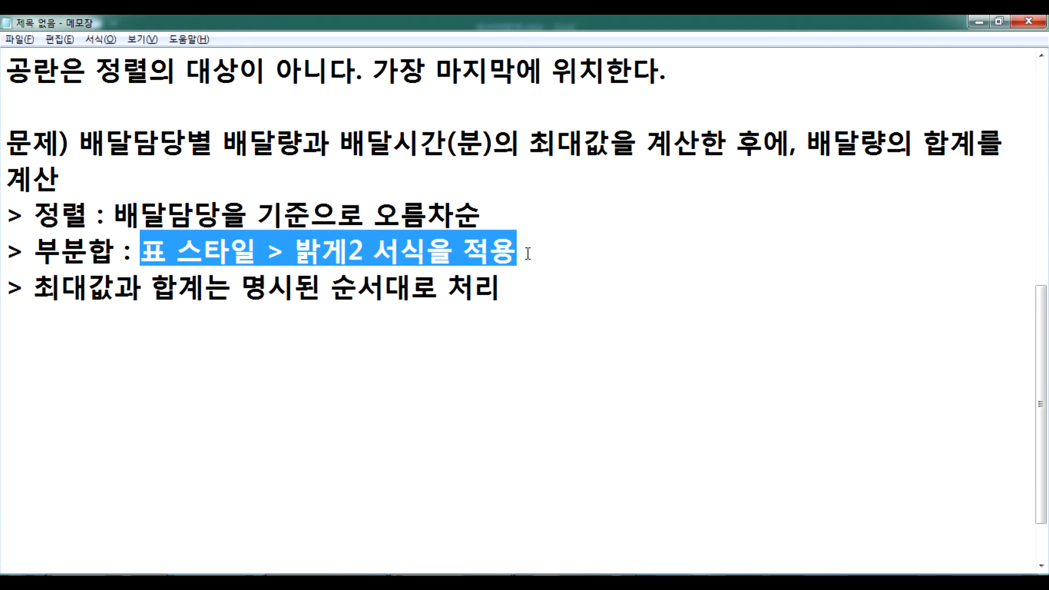
{"action": "left_click", "coordinate": [528, 253]}
{"action": "key", "text": "alt+Tab"}
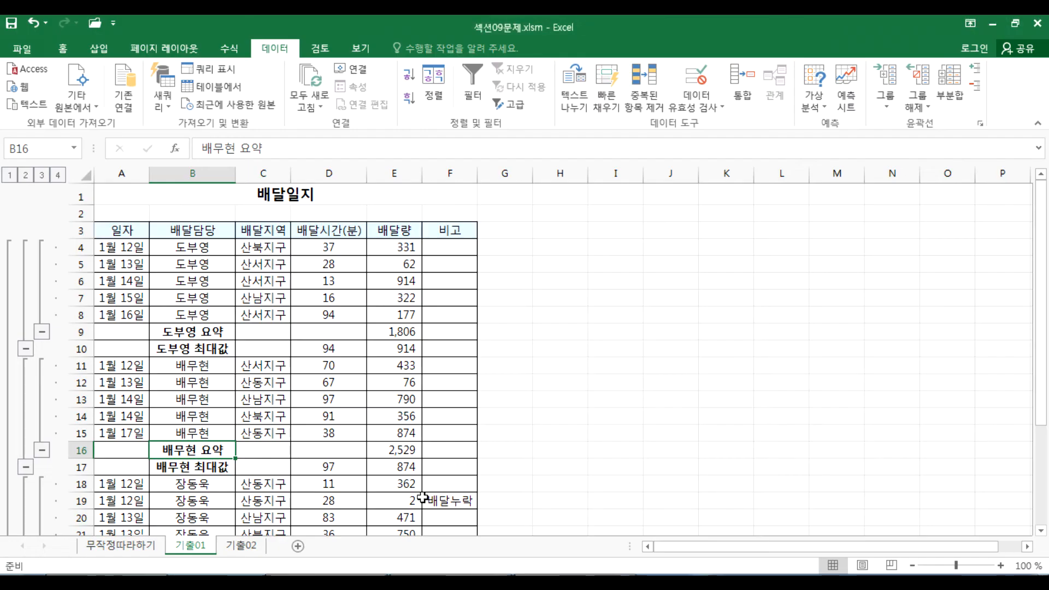
{"action": "left_click_drag", "start_coordinate": [156, 235], "coordinate": [391, 404]}
{"action": "left_click", "coordinate": [249, 294]}
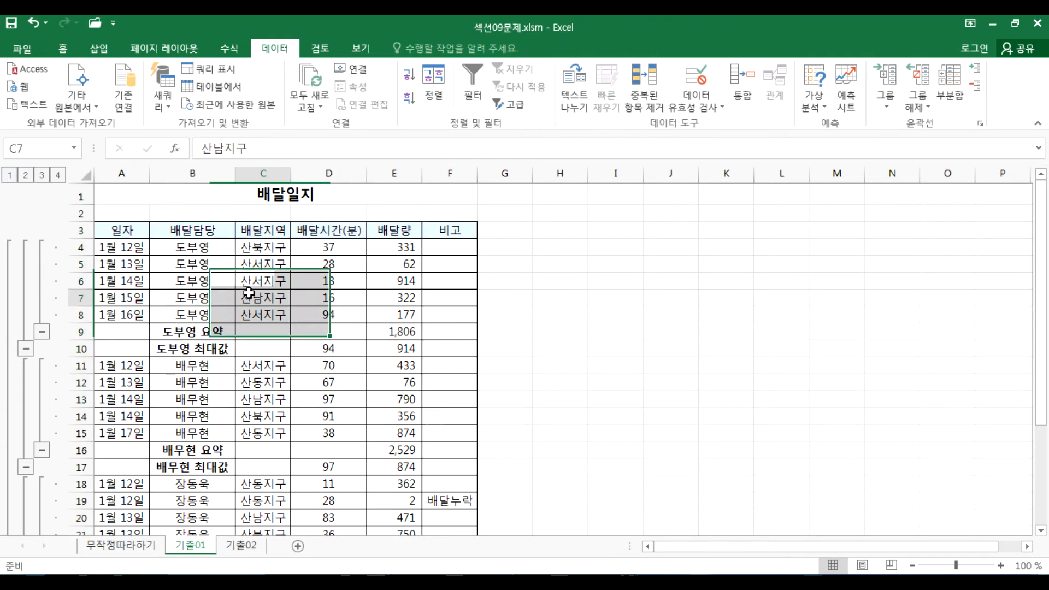
Format the 배달일지 range as a table with the 표 스타일 밝게 2 style, accepting the proposed range
{"action": "left_click", "coordinate": [62, 50]}
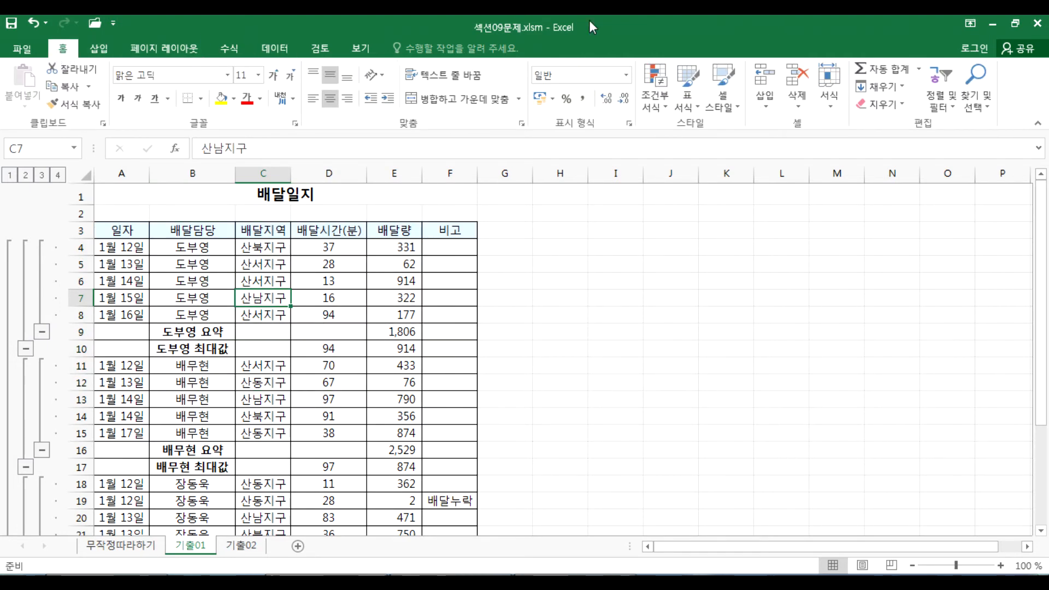
{"action": "left_click", "coordinate": [725, 110]}
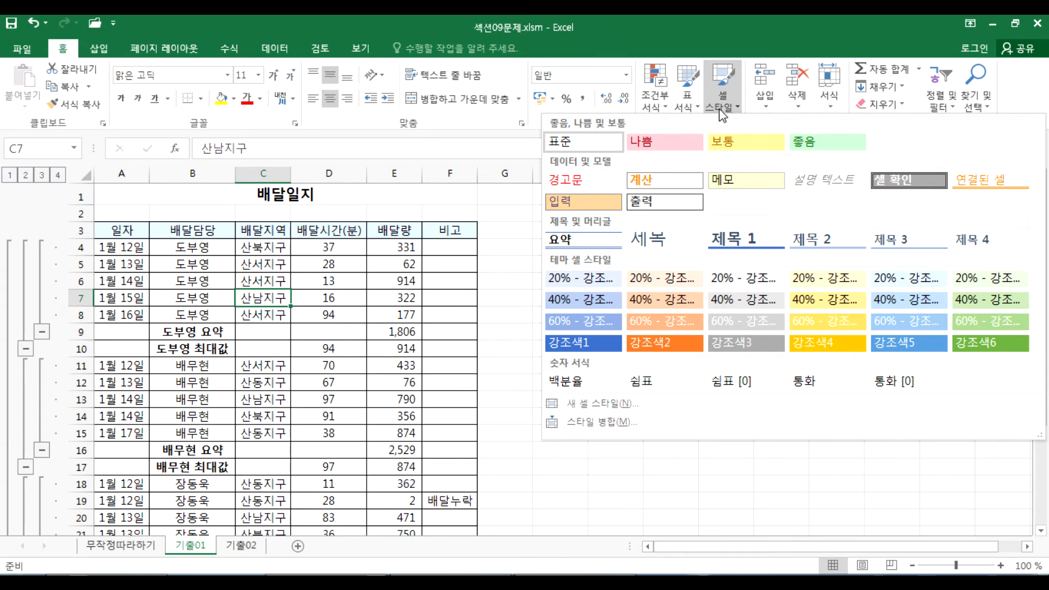
{"action": "left_click", "coordinate": [734, 110]}
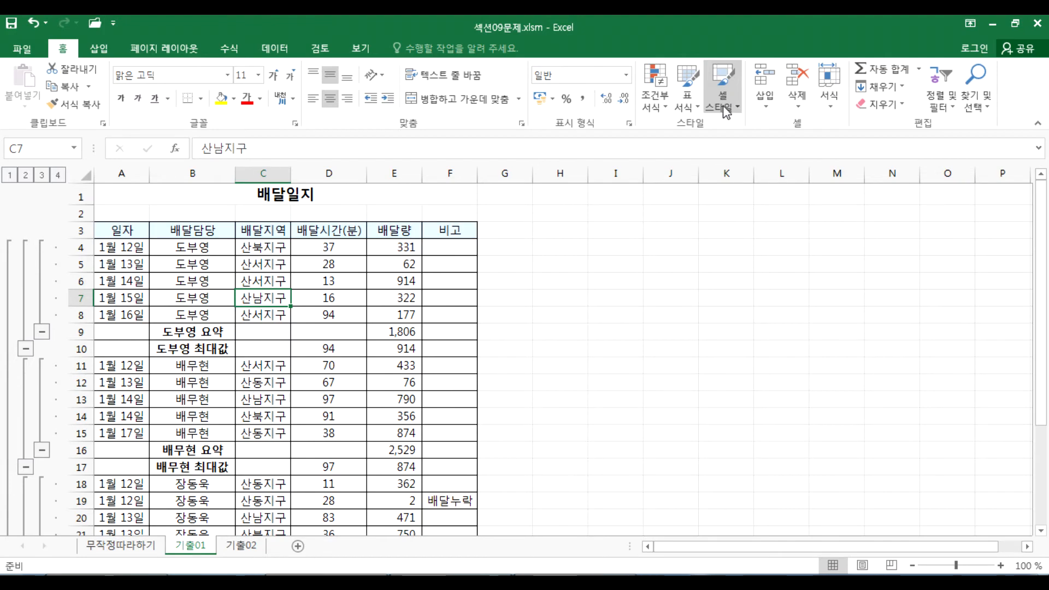
{"action": "left_click", "coordinate": [694, 112]}
{"action": "left_click", "coordinate": [694, 111]}
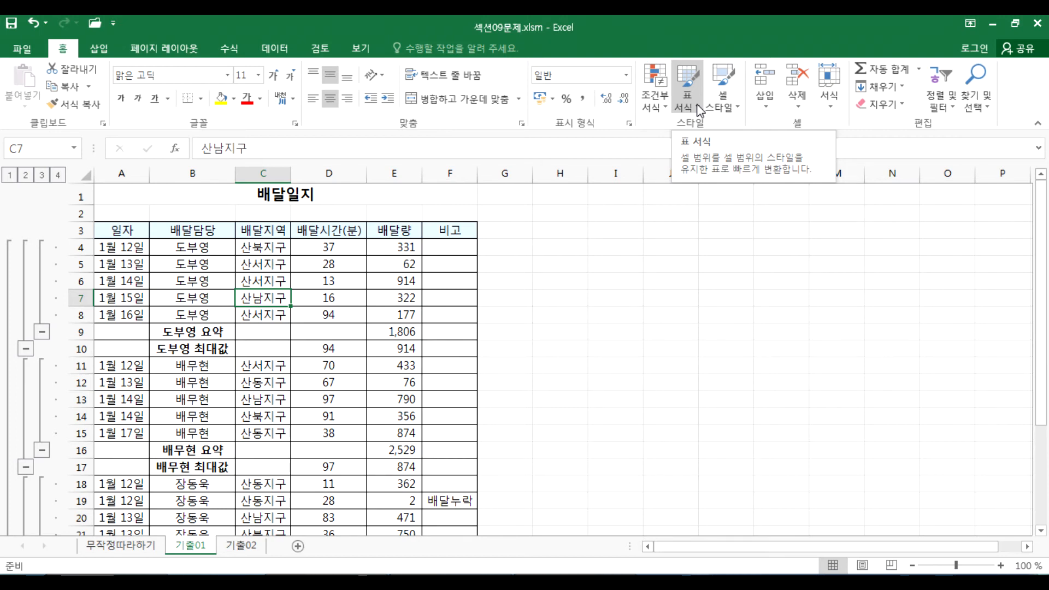
{"action": "left_click", "coordinate": [699, 111]}
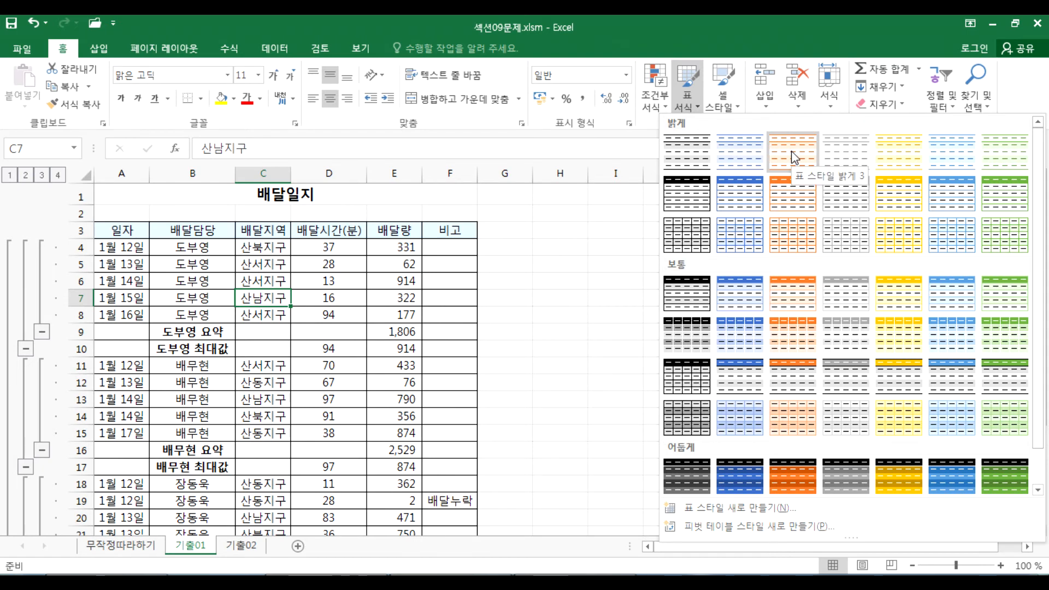
{"action": "left_click", "coordinate": [750, 152]}
{"action": "left_click", "coordinate": [295, 355]}
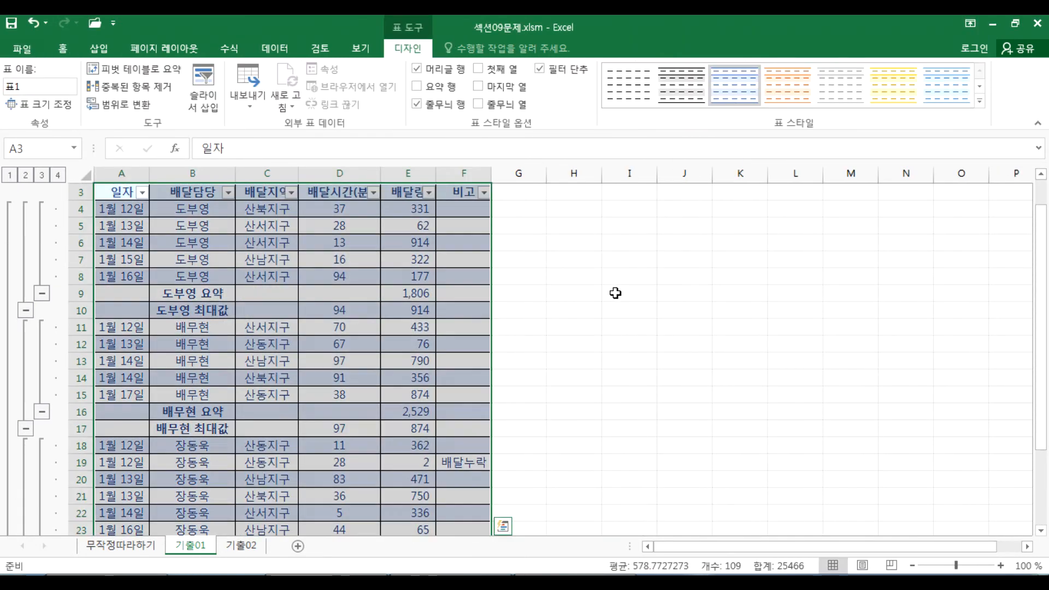
Examine the formatted 배달일지 table down to its grand total rows, selecting cells inside and outside it
{"action": "scroll", "coordinate": [538, 335], "scroll_direction": "up", "scroll_amount": 1}
{"action": "left_click", "coordinate": [282, 330]}
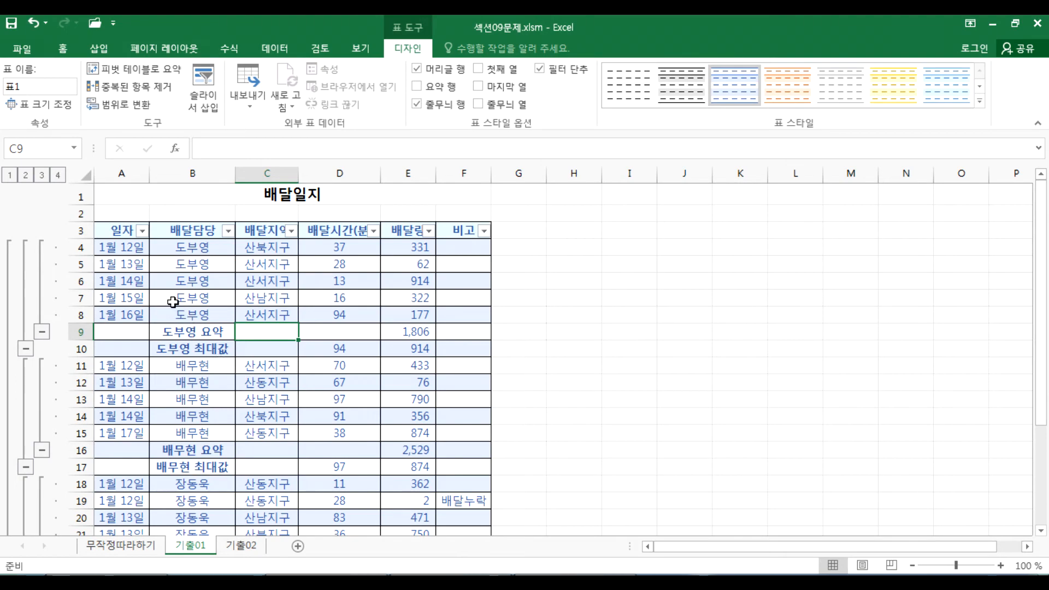
{"action": "scroll", "coordinate": [172, 301], "scroll_direction": "down", "scroll_amount": 4}
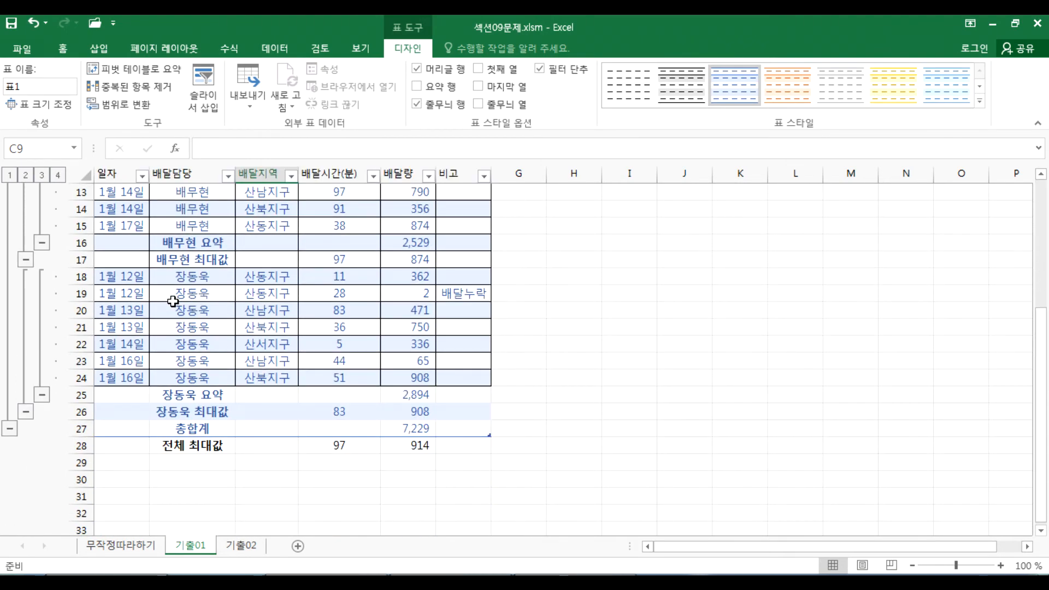
{"action": "scroll", "coordinate": [173, 301], "scroll_direction": "up", "scroll_amount": 4}
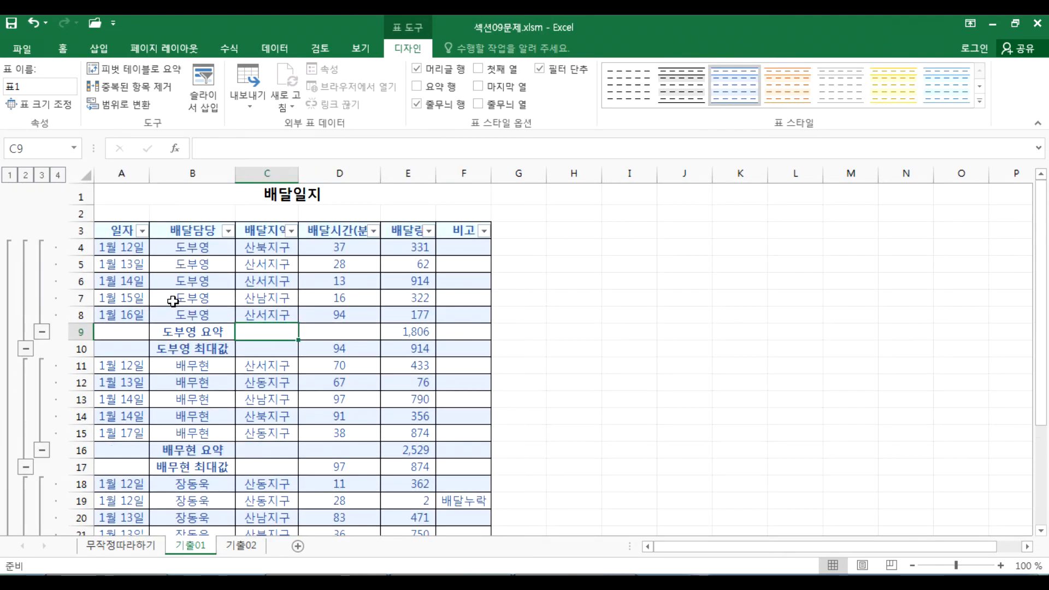
{"action": "left_click", "coordinate": [204, 265]}
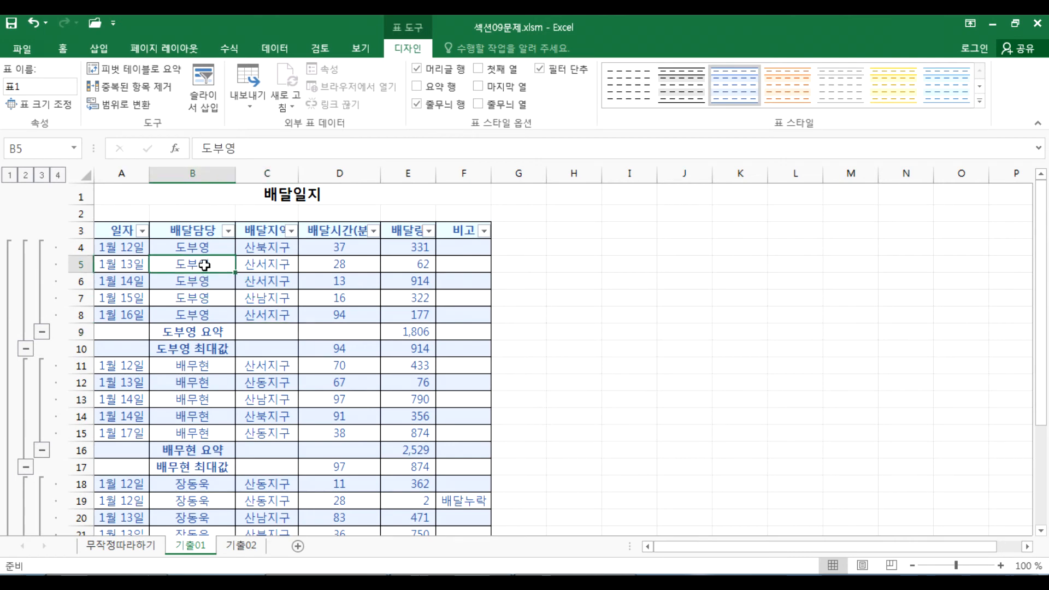
{"action": "left_click", "coordinate": [660, 264]}
{"action": "left_click", "coordinate": [350, 278]}
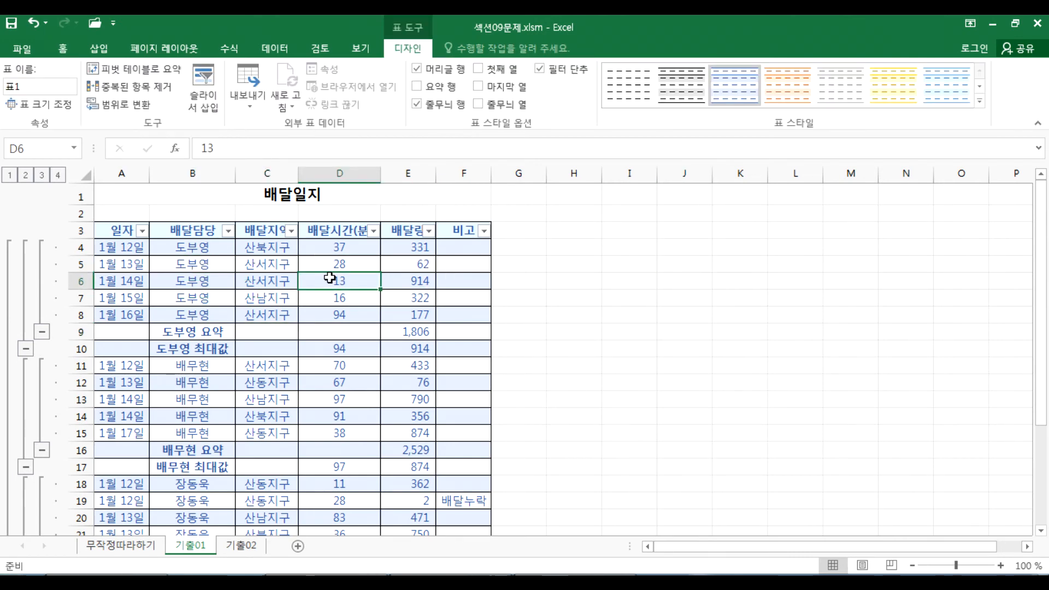
{"action": "left_click", "coordinate": [683, 267]}
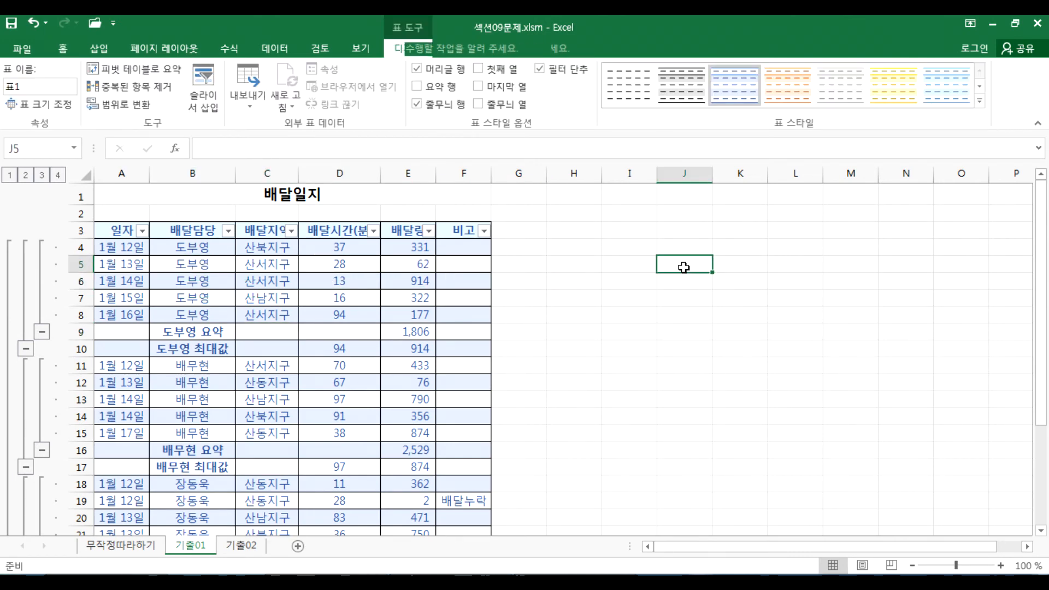
{"action": "left_click", "coordinate": [220, 275]}
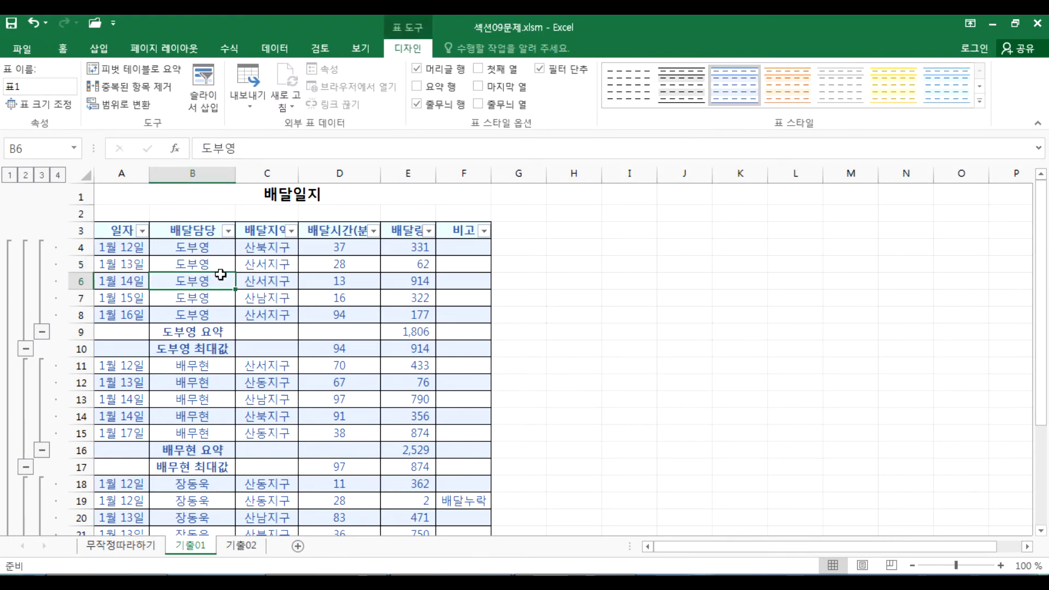
Reapply the 표 스타일 밝게 2 style to the 배달일지 table and leave the selection outside it
{"action": "left_click", "coordinate": [65, 49]}
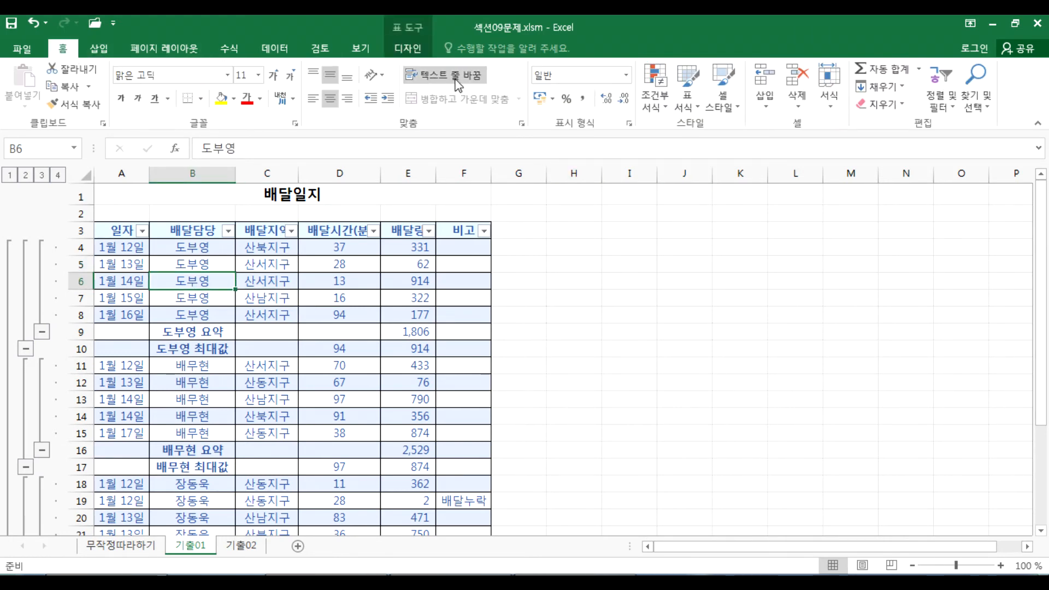
{"action": "left_click", "coordinate": [688, 96]}
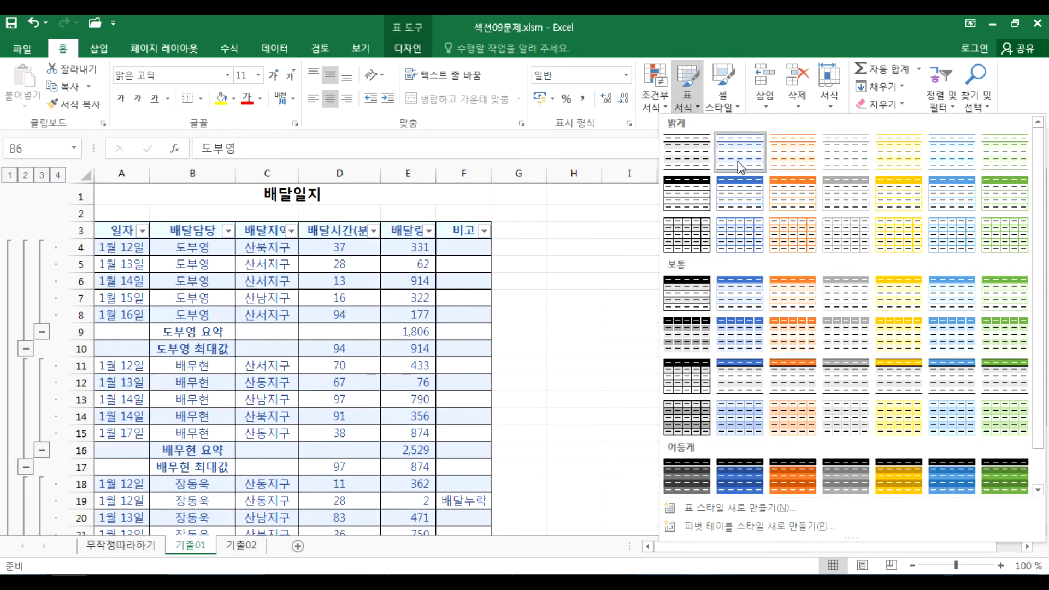
{"action": "left_click", "coordinate": [737, 162]}
{"action": "left_click", "coordinate": [416, 47]}
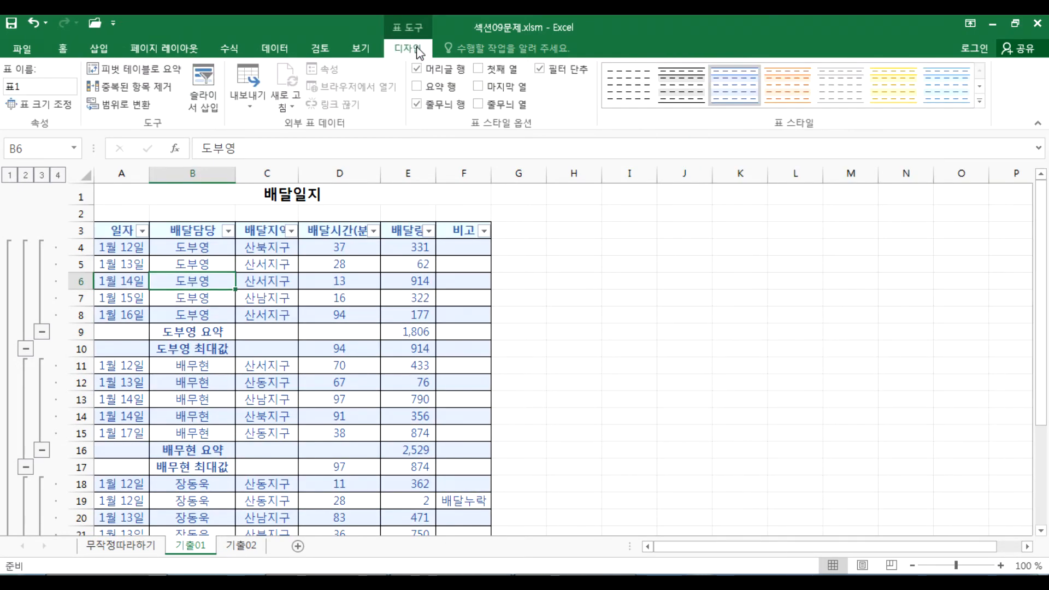
{"action": "left_click", "coordinate": [612, 268]}
{"action": "left_click", "coordinate": [365, 310]}
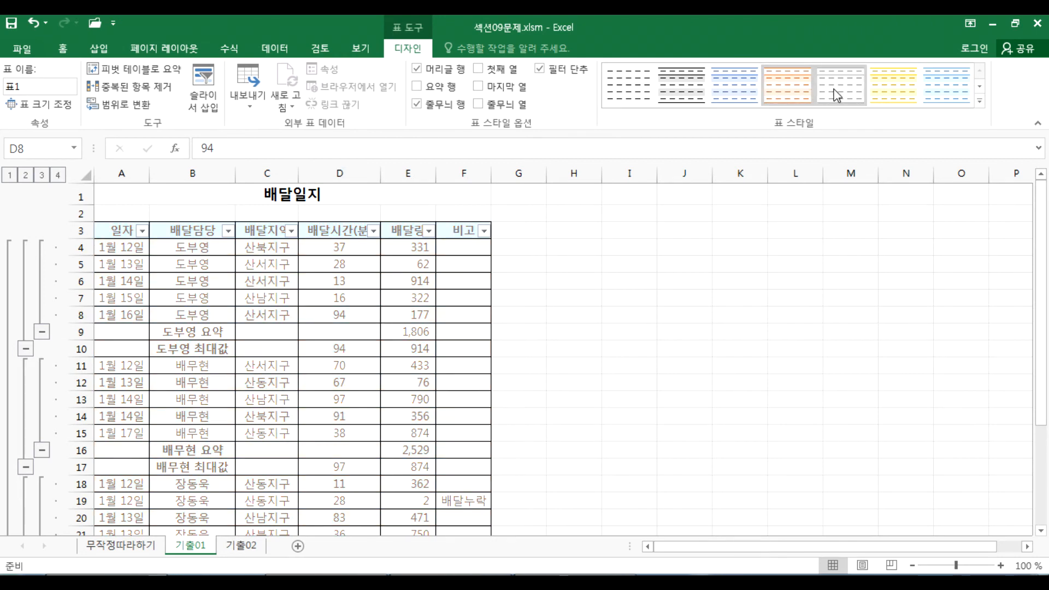
{"action": "left_click", "coordinate": [734, 85]}
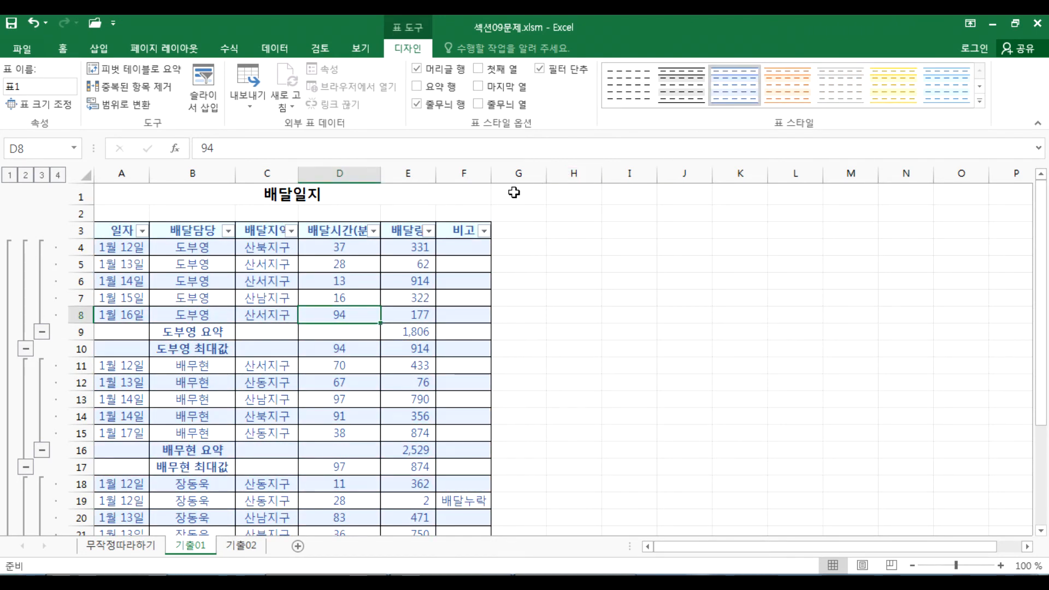
{"action": "left_click", "coordinate": [637, 297]}
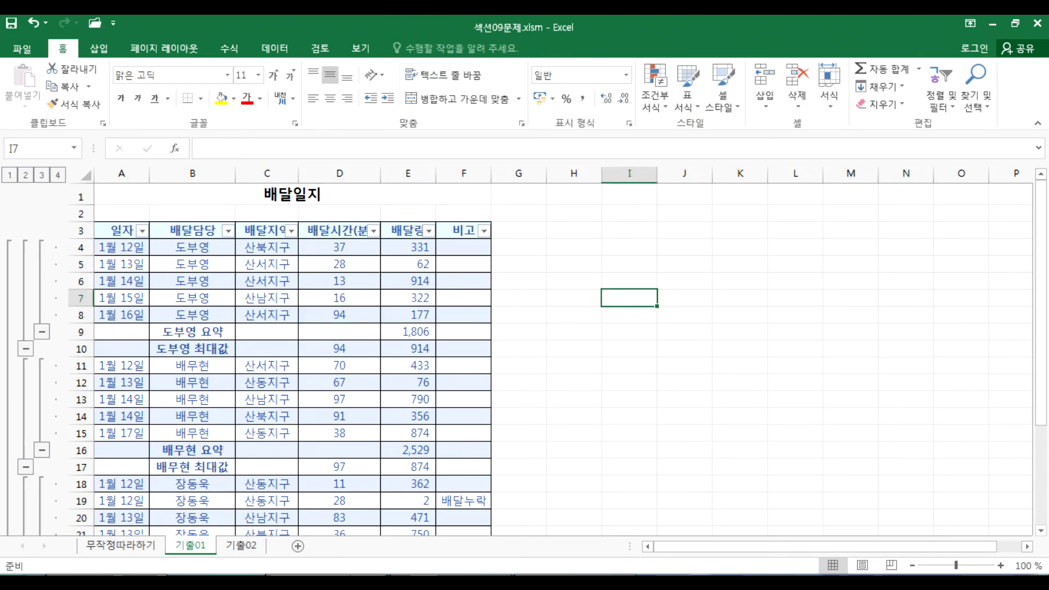
Check the subtotal problem conditions in Notepad and return to the Excel workbook
{"action": "key", "text": "alt+Tab"}
{"action": "left_click", "coordinate": [172, 366]}
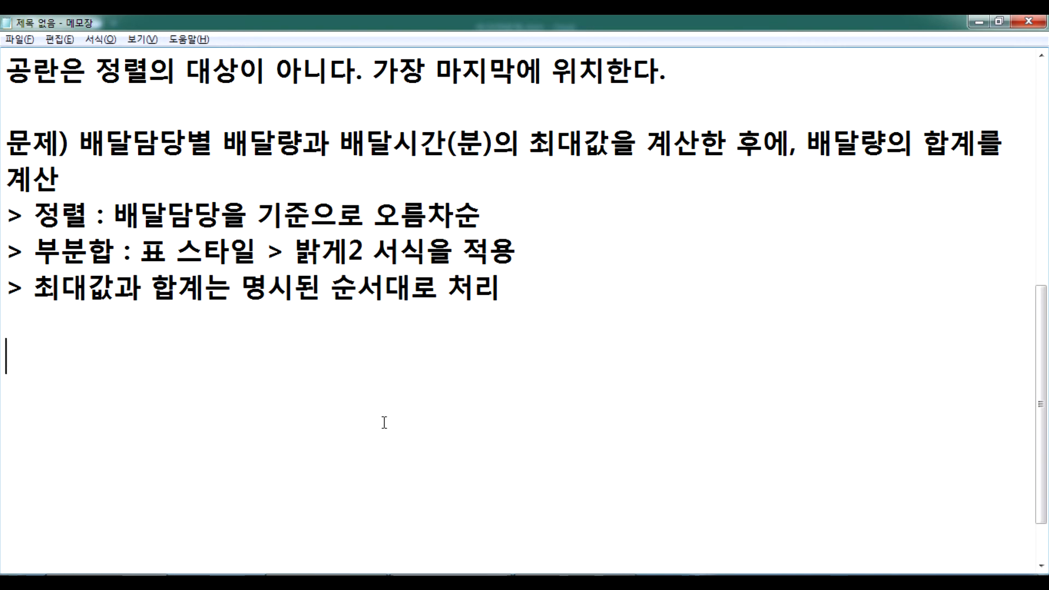
{"action": "left_click", "coordinate": [311, 582]}
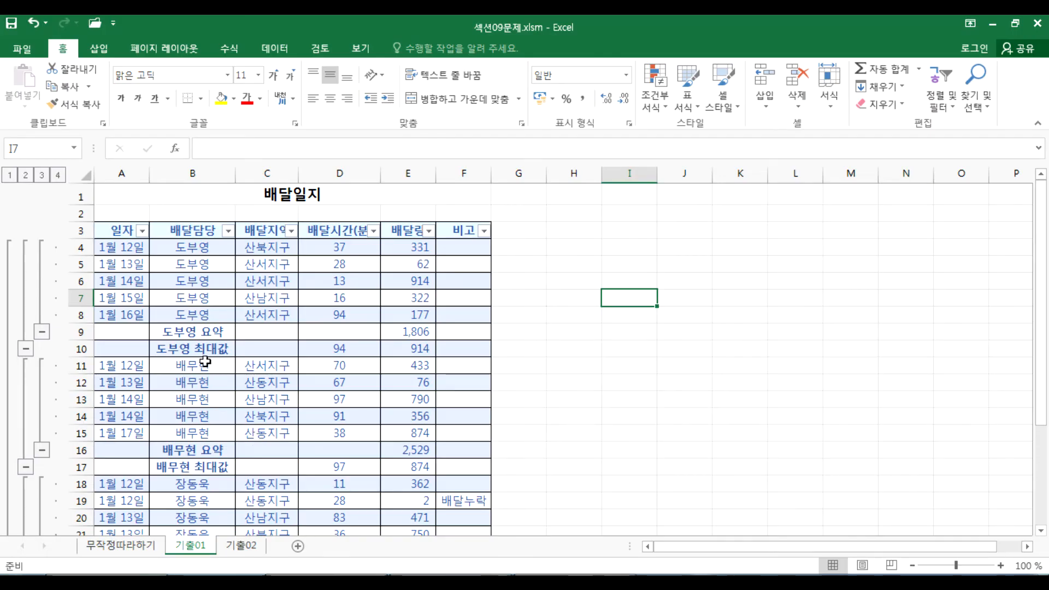
Open the 기출02 sheet and examine the data range of the 급여 분석 현황 table, leaving one of its cells selected
{"action": "left_click", "coordinate": [240, 547]}
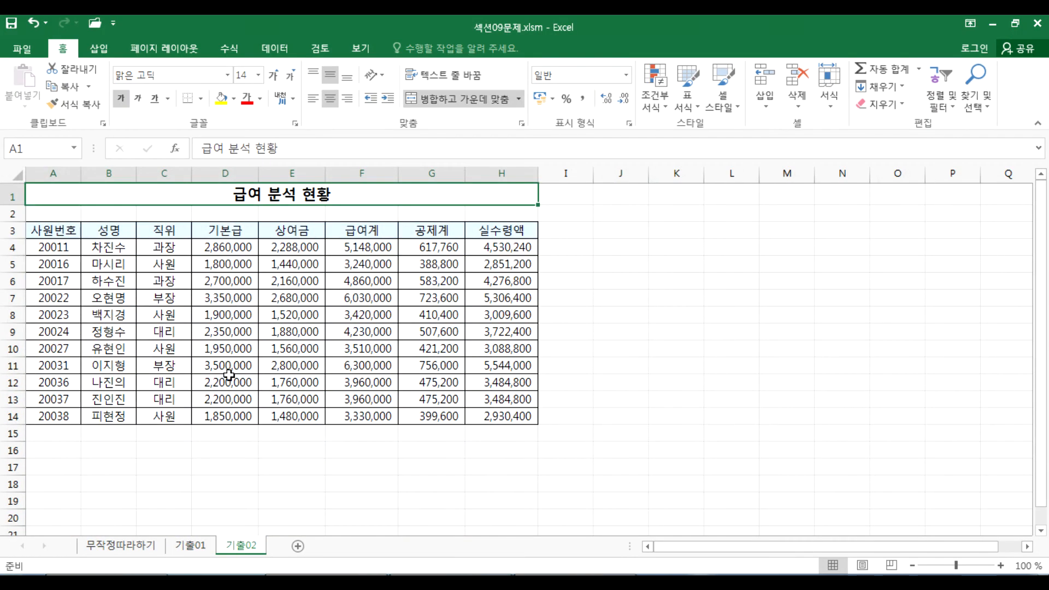
{"action": "left_click", "coordinate": [125, 260]}
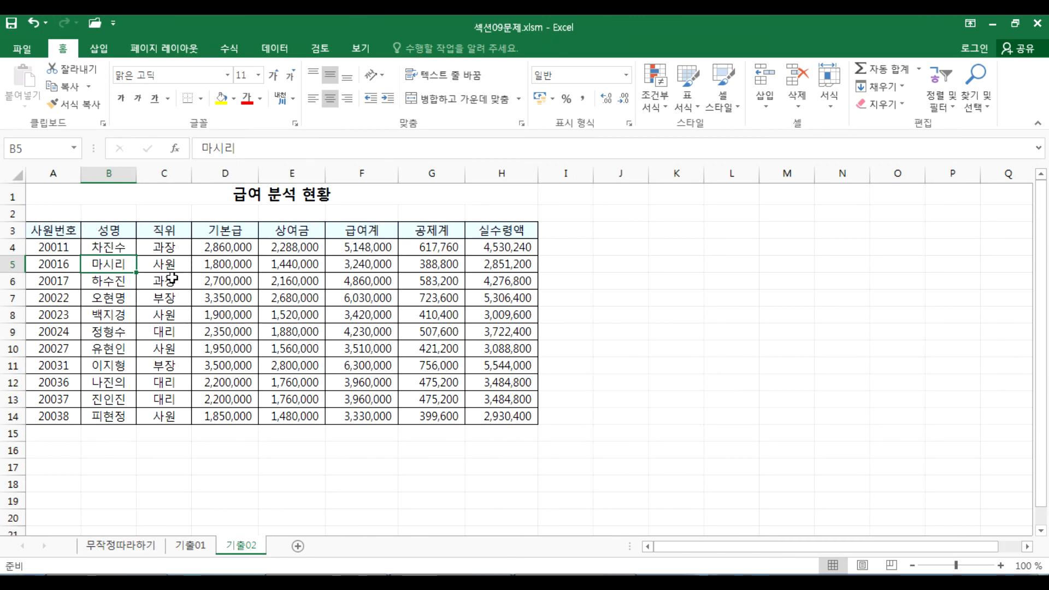
{"action": "left_click_drag", "start_coordinate": [55, 230], "coordinate": [467, 417]}
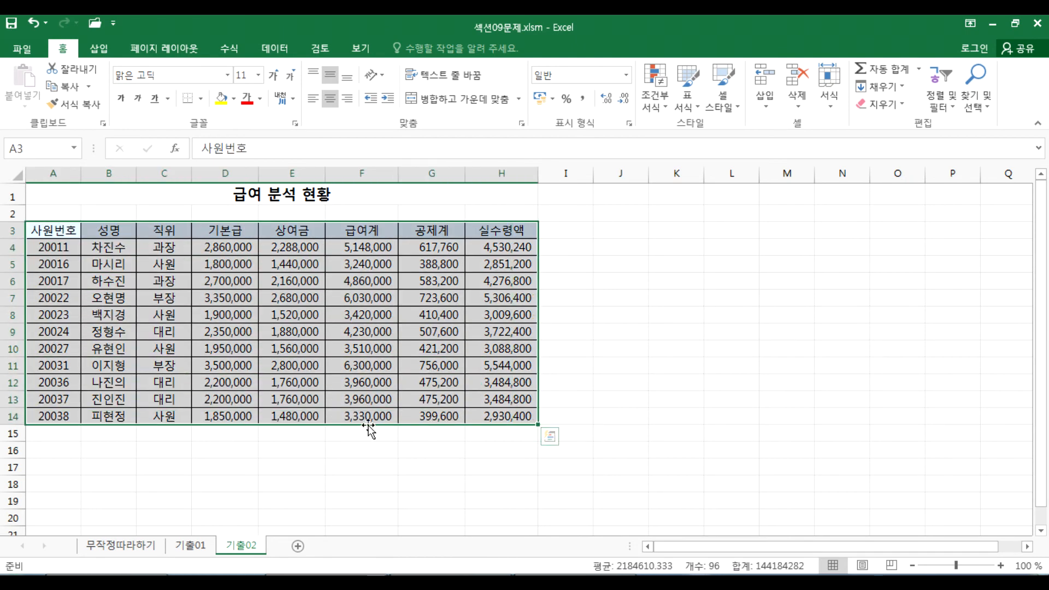
{"action": "left_click", "coordinate": [189, 291]}
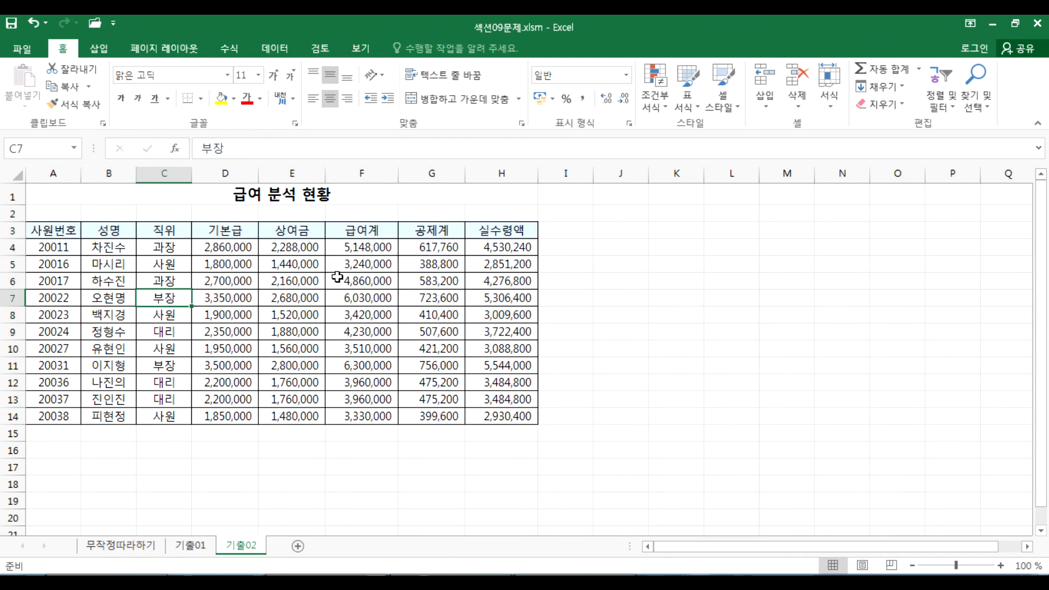
Try to sort the data from empty cell O5 outside the 급여 분석 현황 table
{"action": "left_click", "coordinate": [870, 268]}
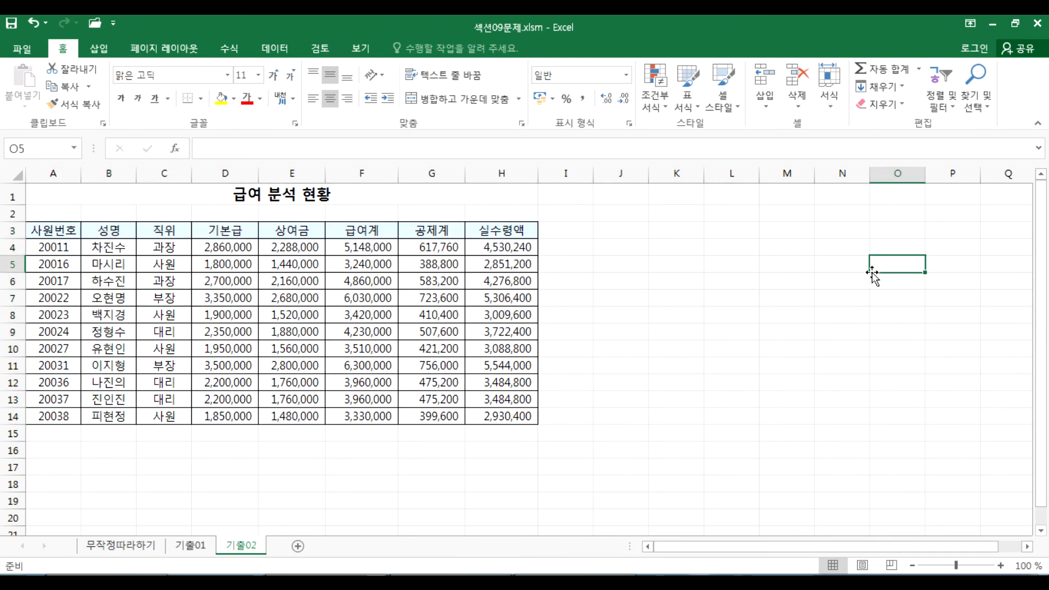
{"action": "left_click", "coordinate": [275, 48]}
{"action": "left_click", "coordinate": [433, 88]}
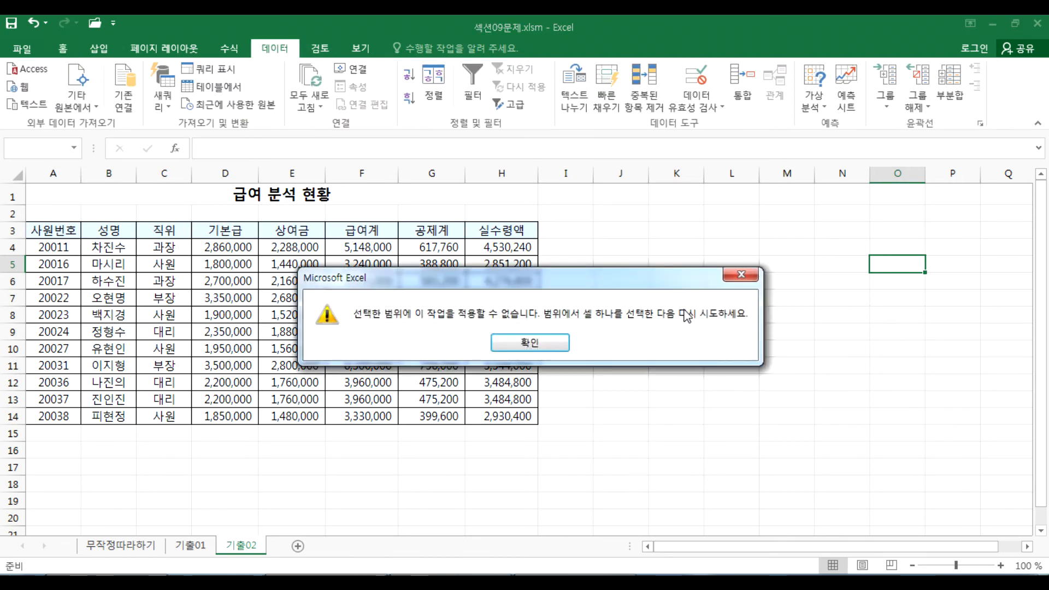
{"action": "left_click", "coordinate": [560, 343]}
Sort the 급여 분석 현황 table by 직위 in descending order and check the criterion in the sort settings
{"action": "left_click", "coordinate": [389, 332]}
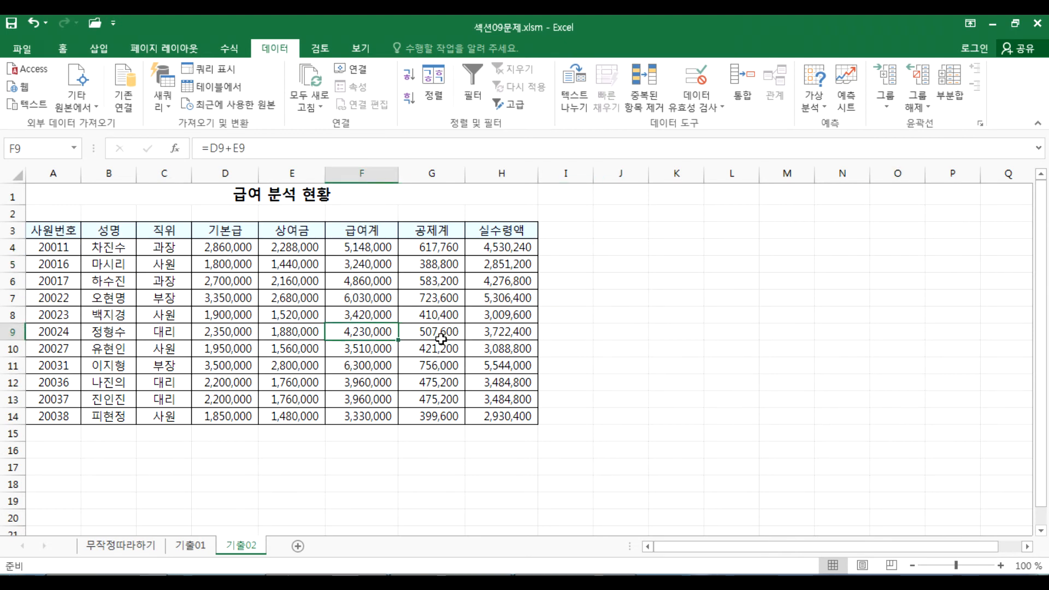
{"action": "left_click", "coordinate": [171, 247]}
{"action": "left_click_drag", "start_coordinate": [170, 274], "coordinate": [164, 418]}
{"action": "left_click", "coordinate": [165, 317]}
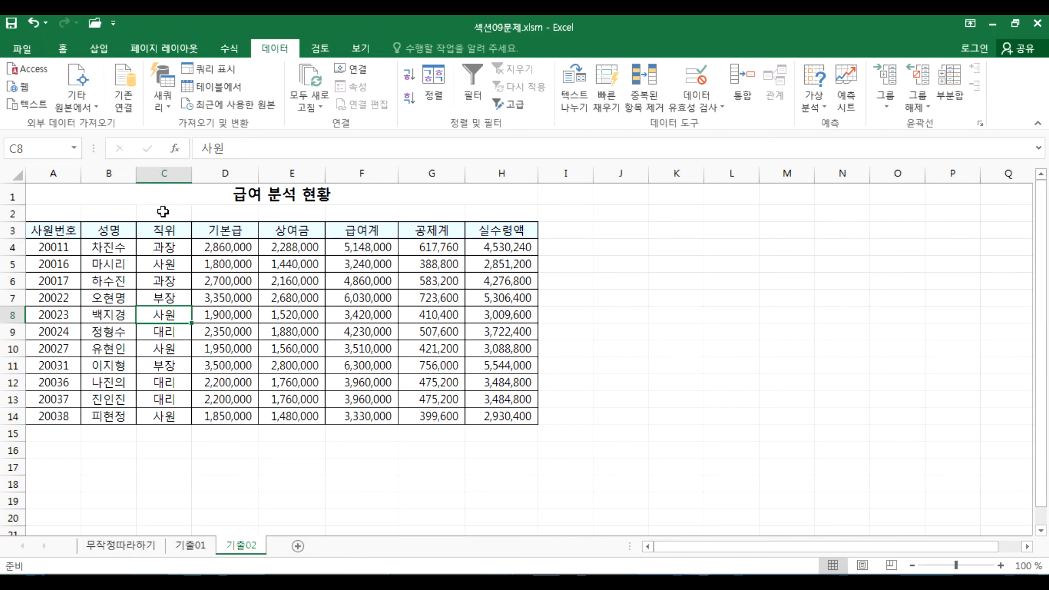
{"action": "left_click", "coordinate": [163, 174]}
{"action": "left_click", "coordinate": [163, 264]}
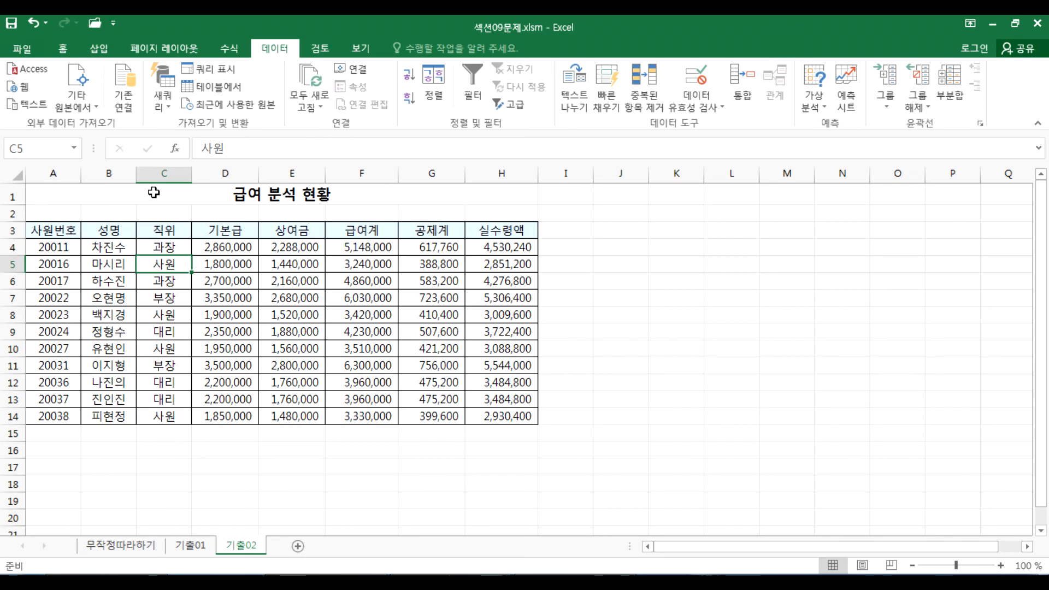
{"action": "left_click", "coordinate": [409, 98]}
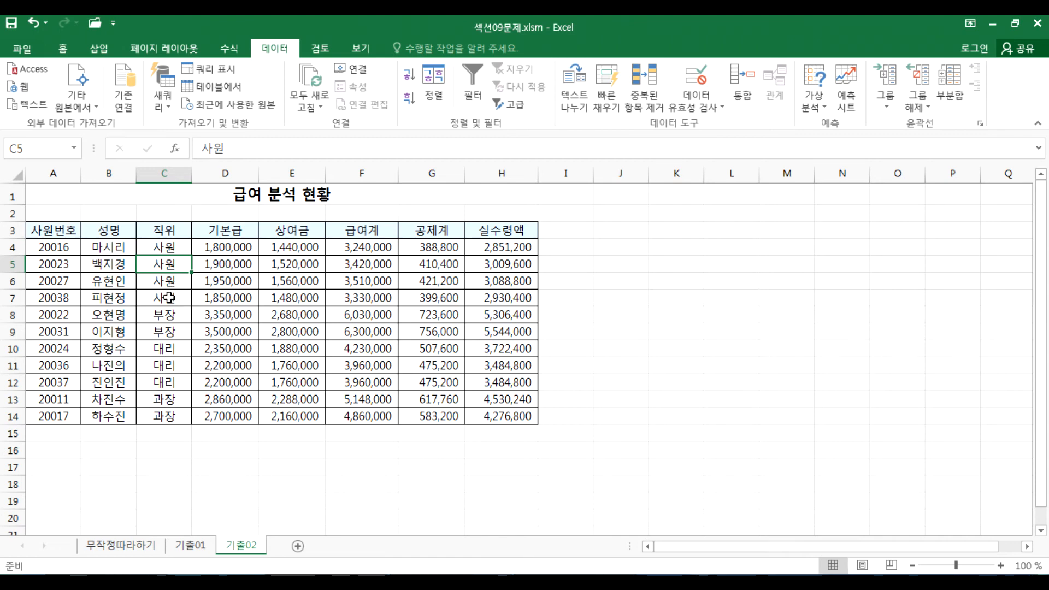
{"action": "left_click", "coordinate": [434, 83]}
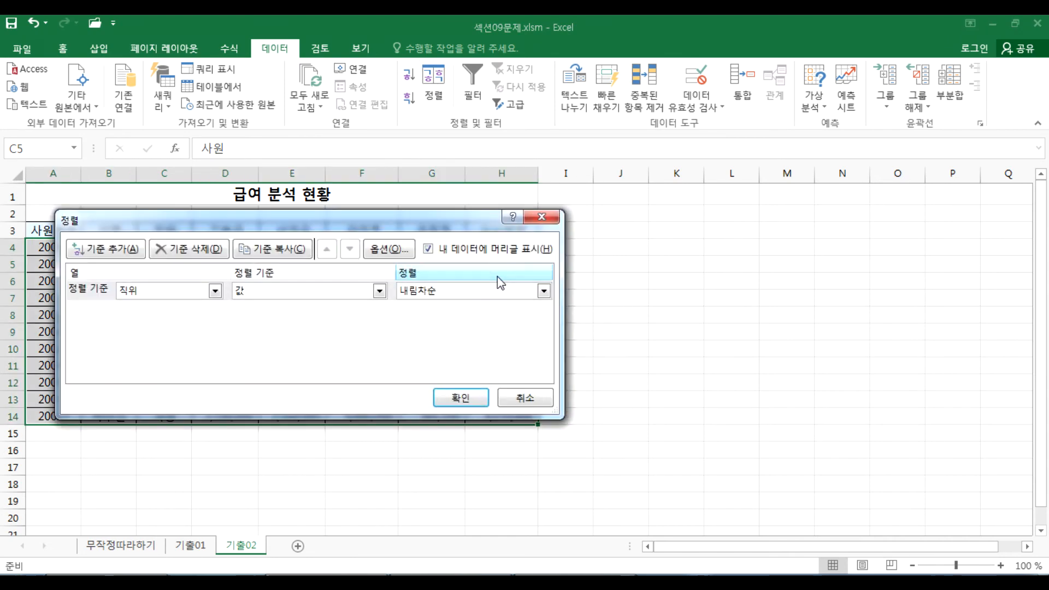
{"action": "left_click", "coordinate": [504, 401]}
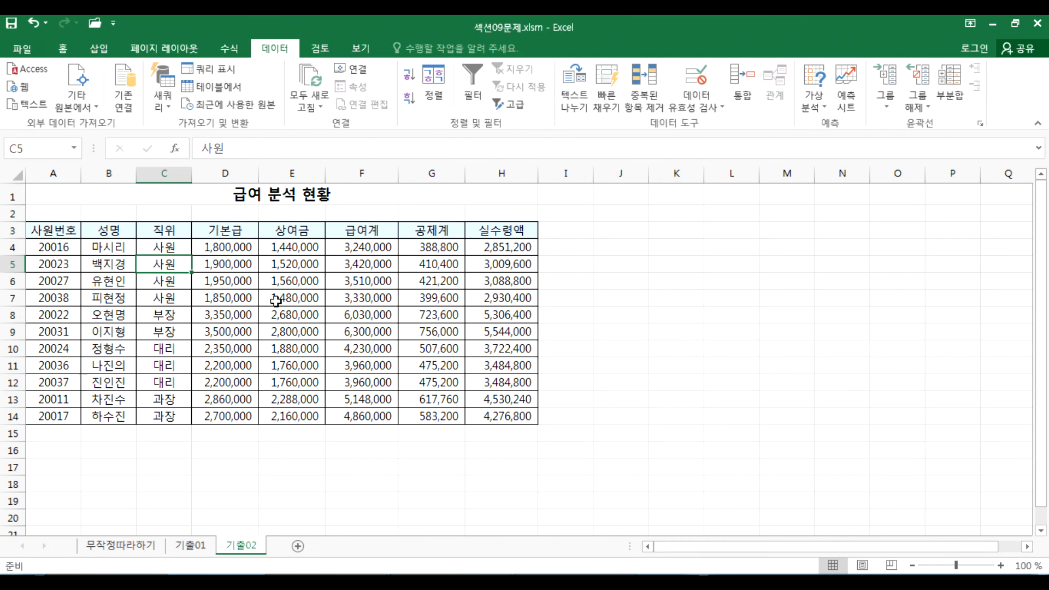
Add a 합계 subtotal grouped by 직위 for 급여계, 공제계 and 실수령액
{"action": "left_click", "coordinate": [954, 96]}
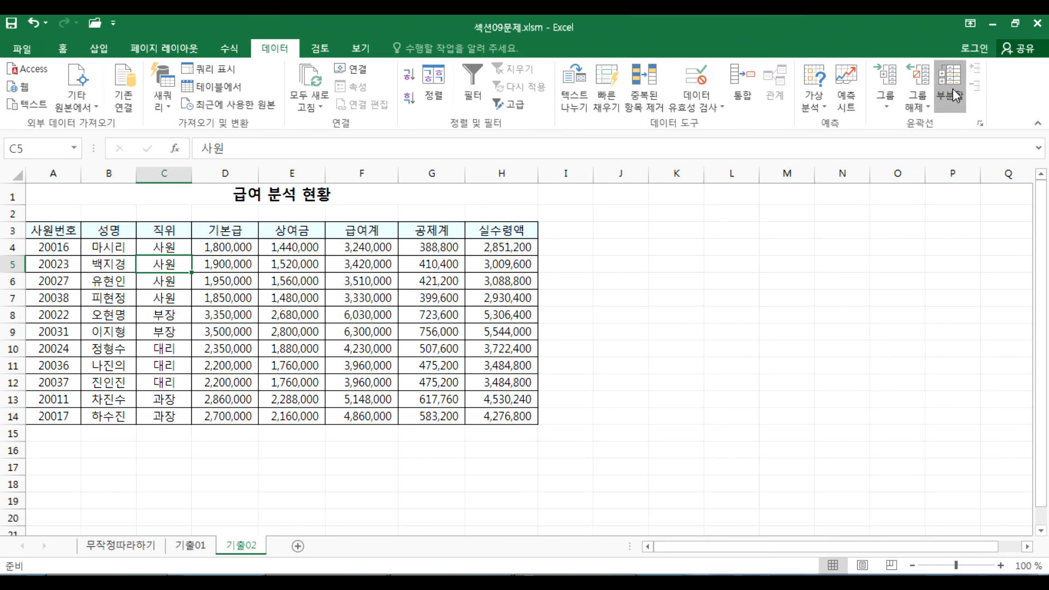
{"action": "left_click", "coordinate": [243, 218]}
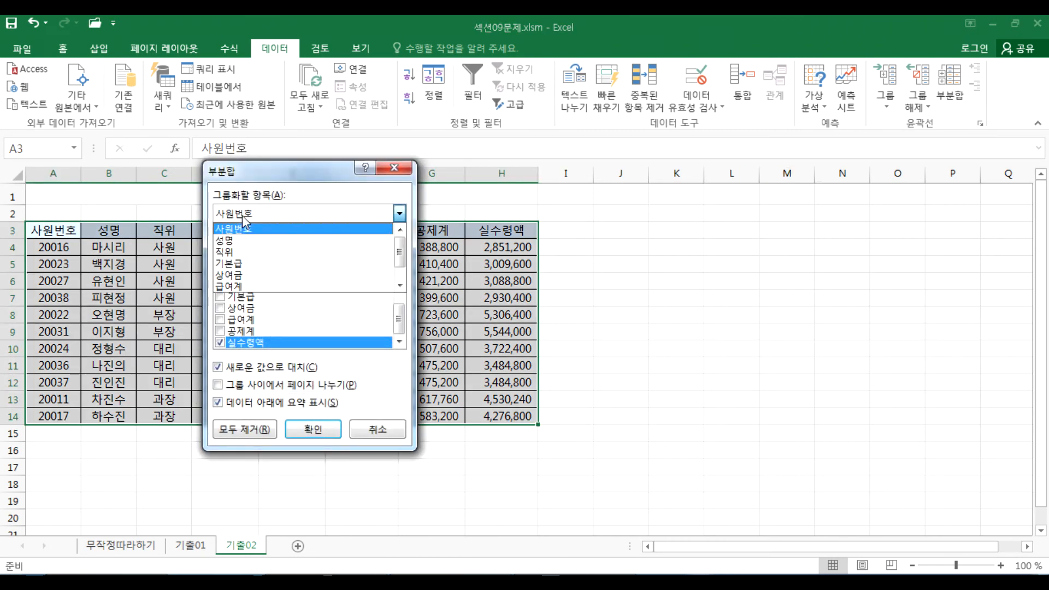
{"action": "left_click", "coordinate": [224, 251]}
{"action": "left_click_drag", "start_coordinate": [250, 178], "coordinate": [300, 183]}
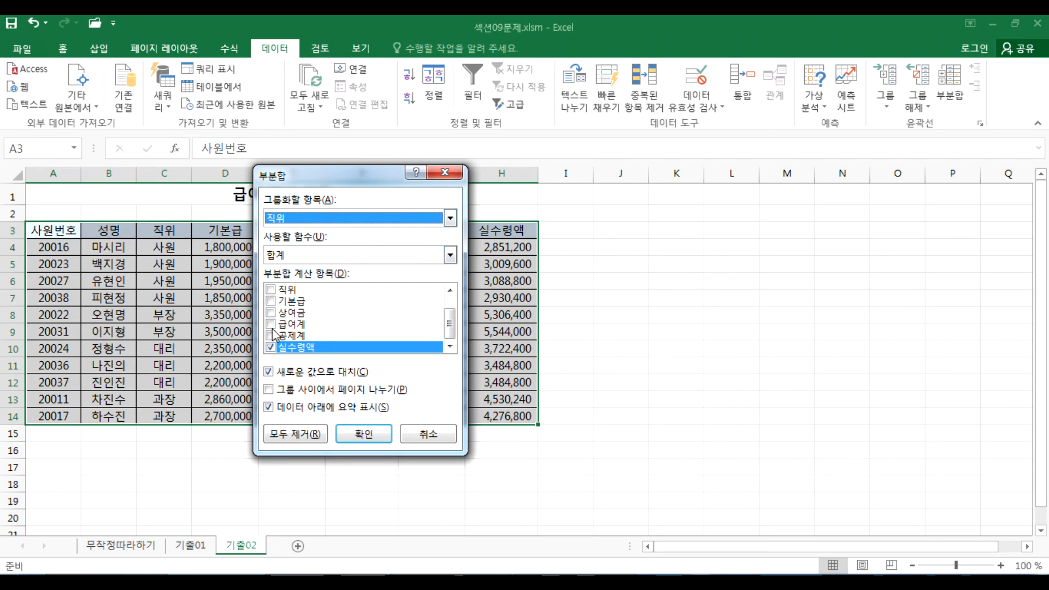
{"action": "left_click", "coordinate": [270, 324]}
{"action": "left_click", "coordinate": [270, 336]}
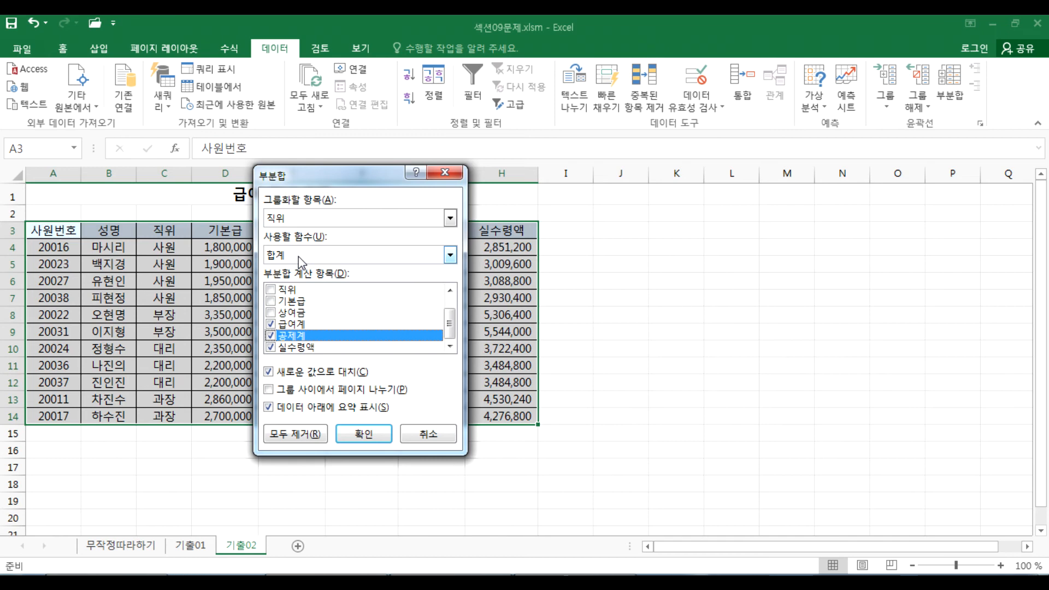
{"action": "left_click", "coordinate": [361, 435]}
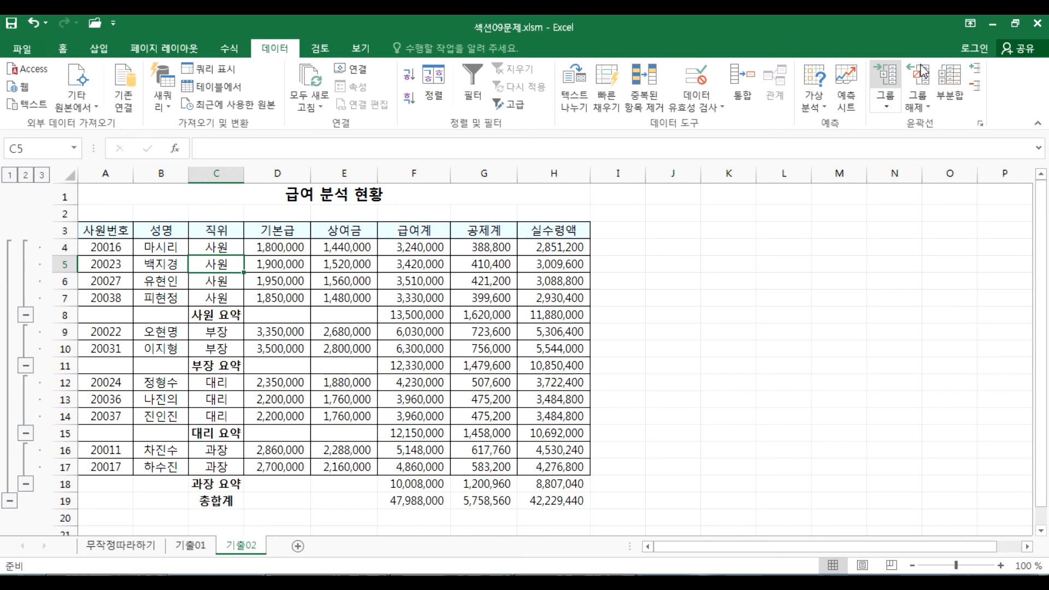
Add a nested 평균 subtotal by 직위 for 급여계, 공제계 and 실수령액, with replacing of the existing subtotals turned off
{"action": "left_click", "coordinate": [950, 87]}
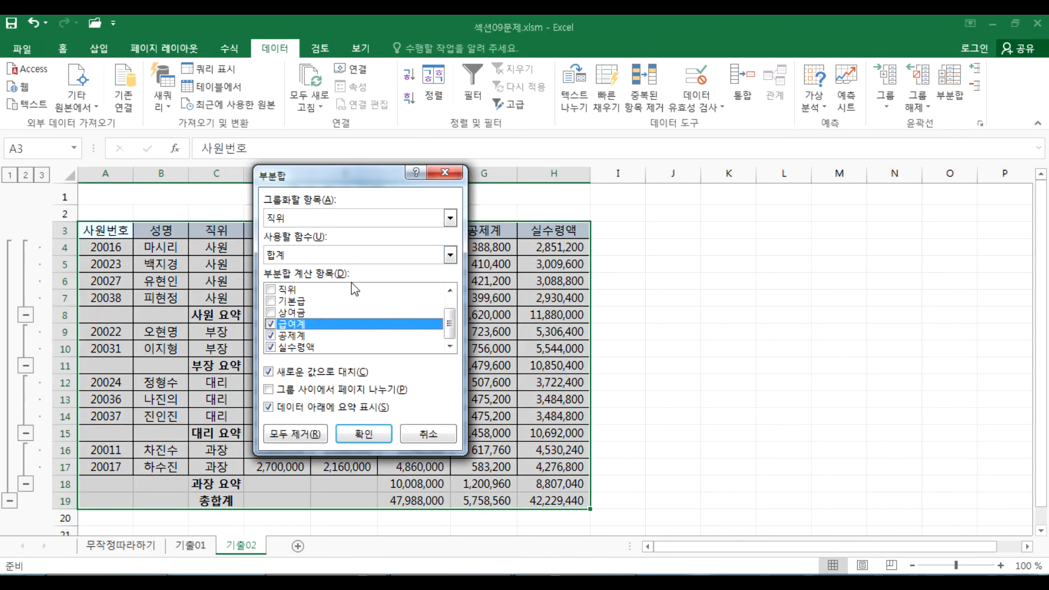
{"action": "left_click", "coordinate": [288, 256]}
{"action": "left_click", "coordinate": [290, 289]}
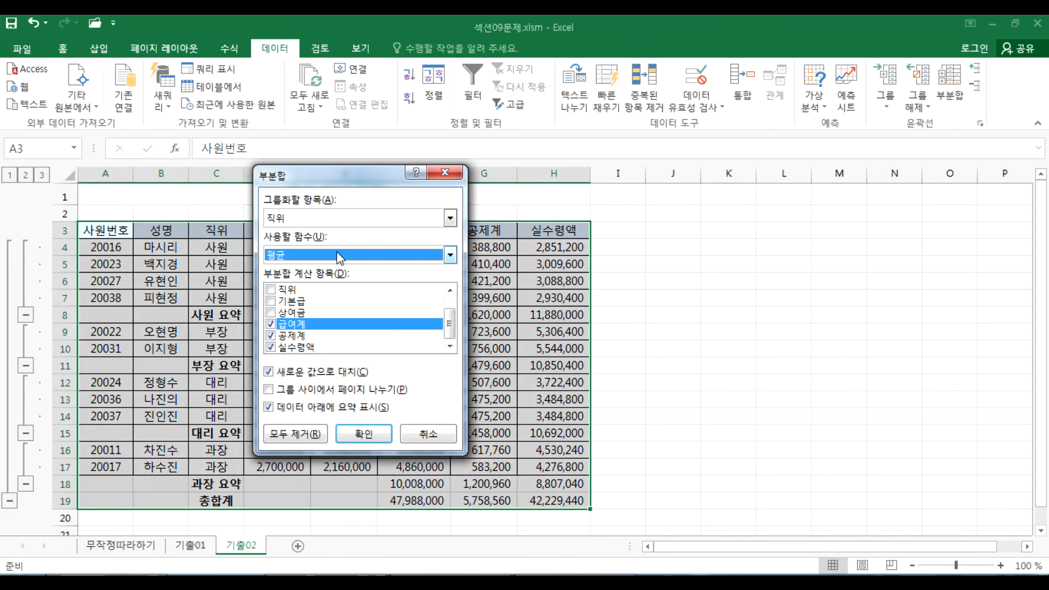
{"action": "left_click", "coordinate": [304, 373]}
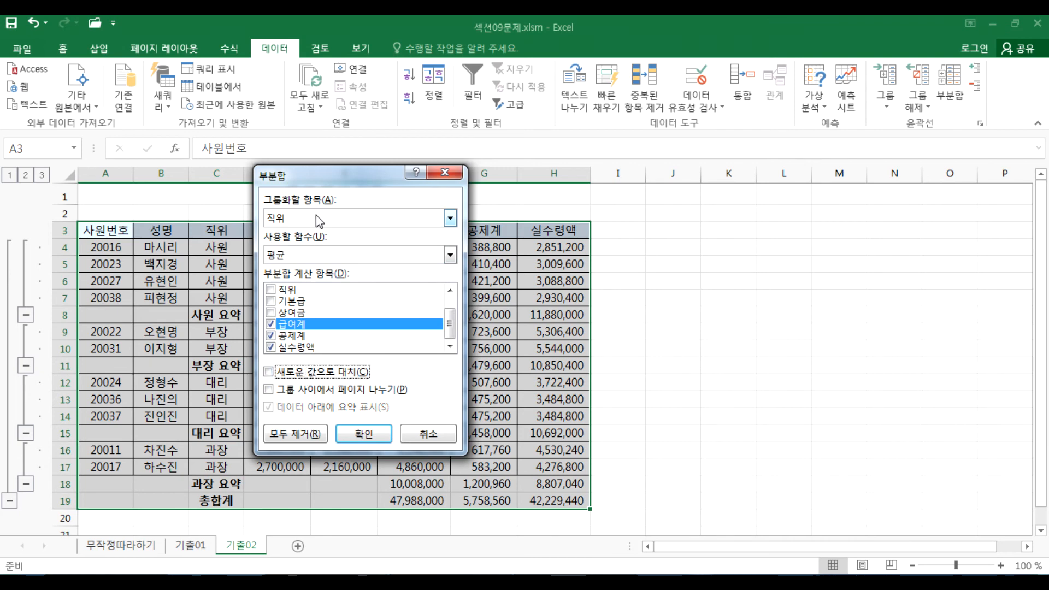
{"action": "left_click", "coordinate": [360, 442]}
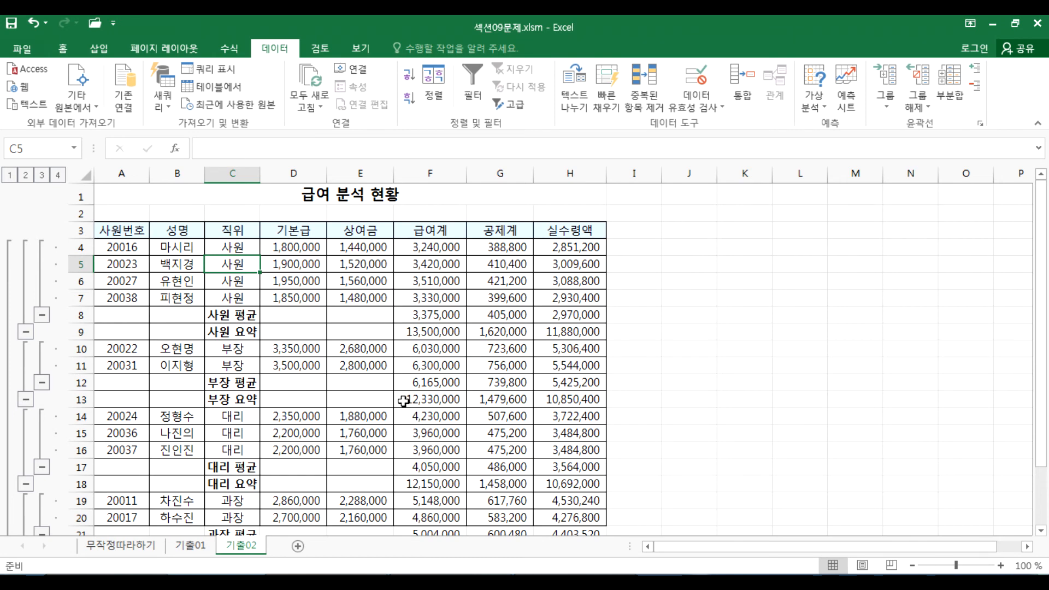
Examine the nested 평균 and 요약 rows down to the grand totals, comparing the 대리 요약 and 총합계 labels
{"action": "scroll", "coordinate": [318, 337], "scroll_direction": "down", "scroll_amount": 2}
{"action": "scroll", "coordinate": [319, 337], "scroll_direction": "down", "scroll_amount": 1}
{"action": "scroll", "coordinate": [320, 337], "scroll_direction": "up", "scroll_amount": 2}
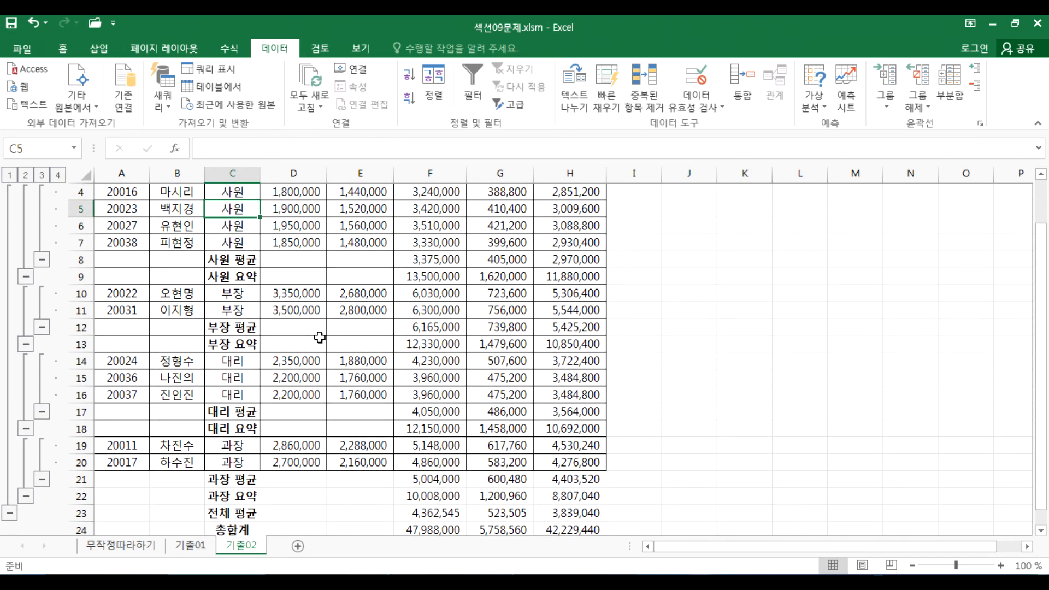
{"action": "scroll", "coordinate": [320, 337], "scroll_direction": "up", "scroll_amount": 1}
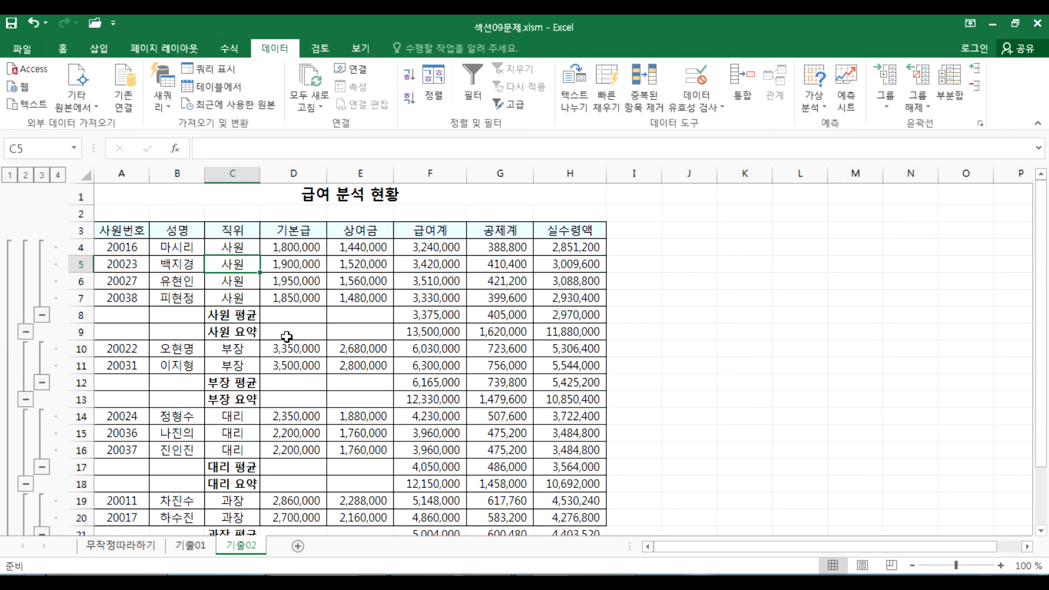
{"action": "scroll", "coordinate": [255, 315], "scroll_direction": "down", "scroll_amount": 4}
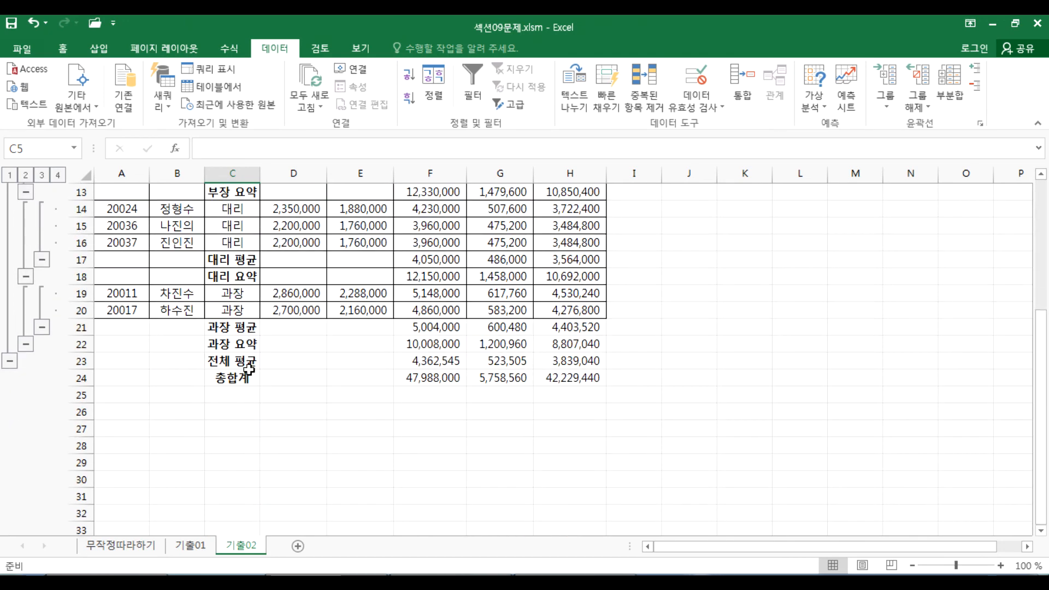
{"action": "left_click", "coordinate": [236, 274]}
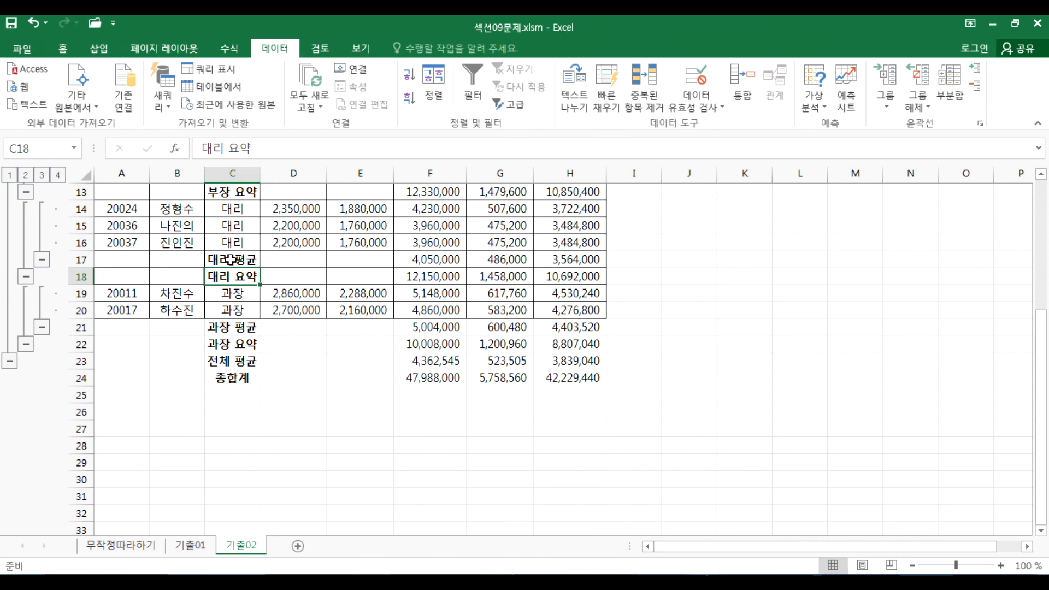
{"action": "left_click", "coordinate": [237, 381]}
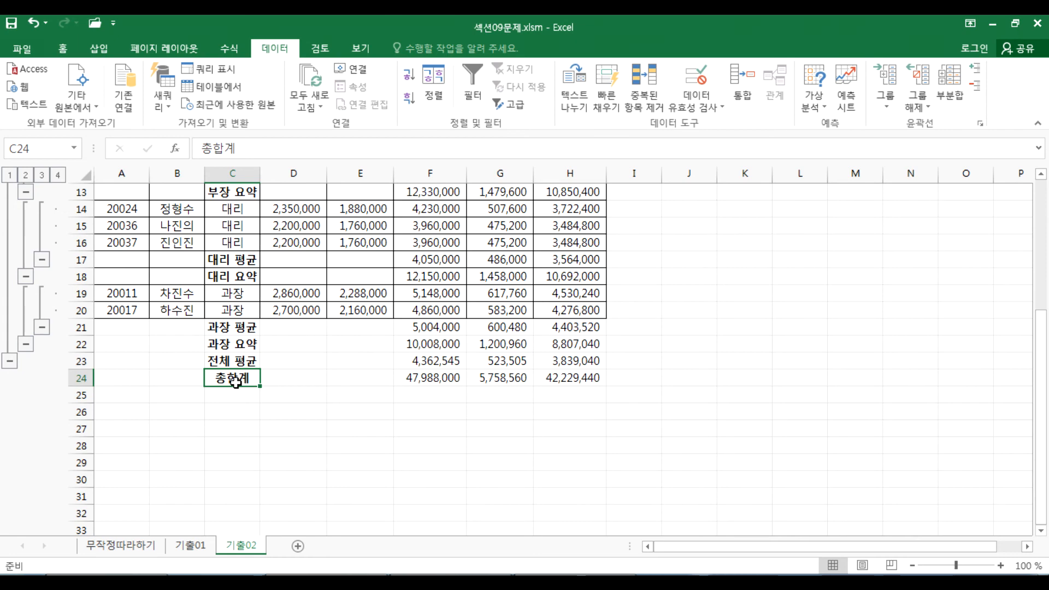
{"action": "left_click", "coordinate": [239, 276]}
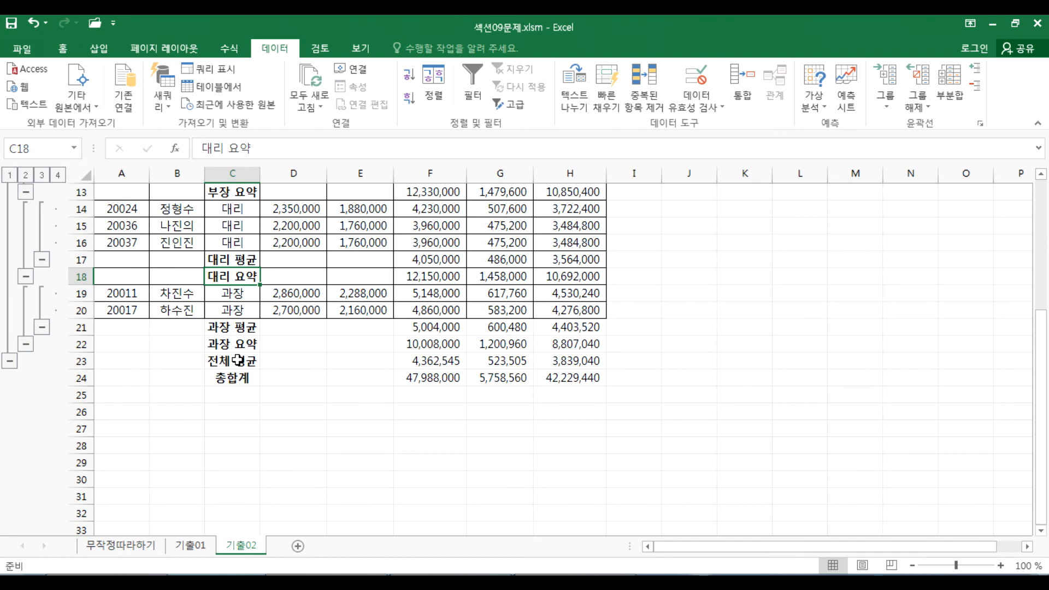
{"action": "scroll", "coordinate": [239, 360], "scroll_direction": "up", "scroll_amount": 4}
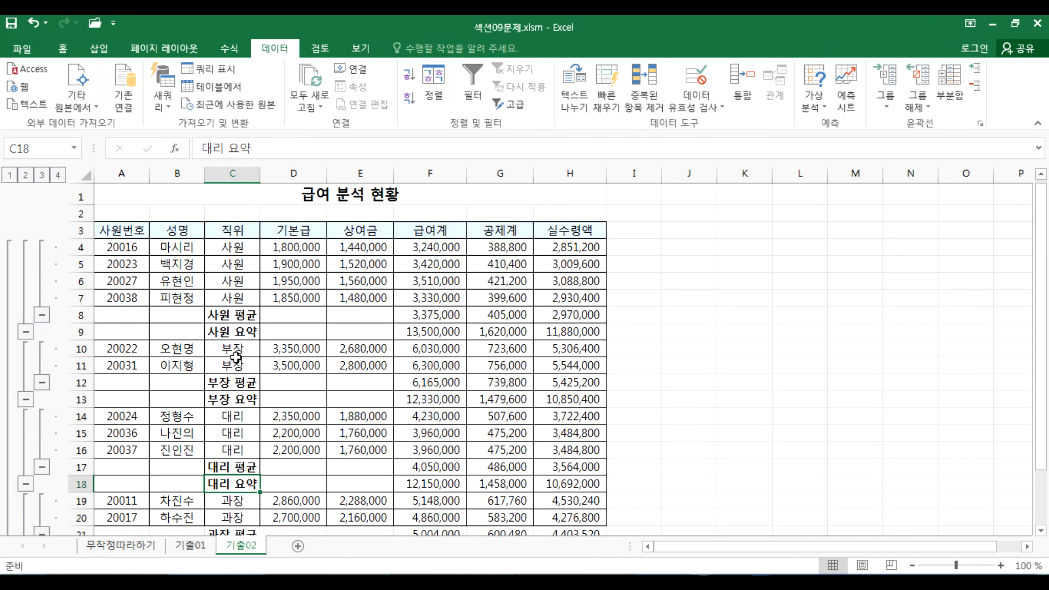
Change the 사원 요약 label in cell C9 to 사원 합계
{"action": "left_click", "coordinate": [240, 330]}
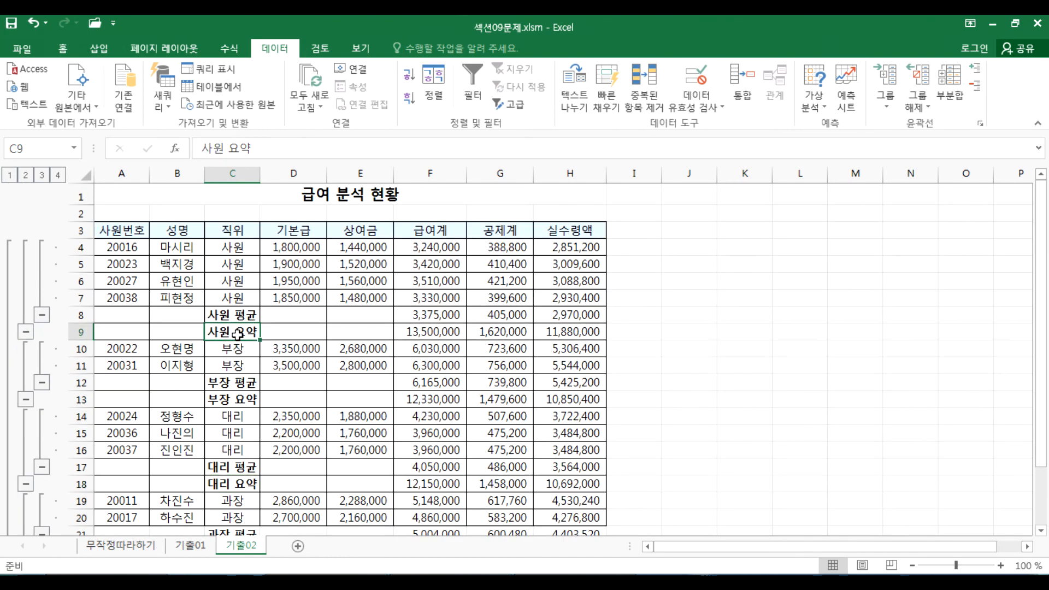
{"action": "double_click", "coordinate": [237, 334]}
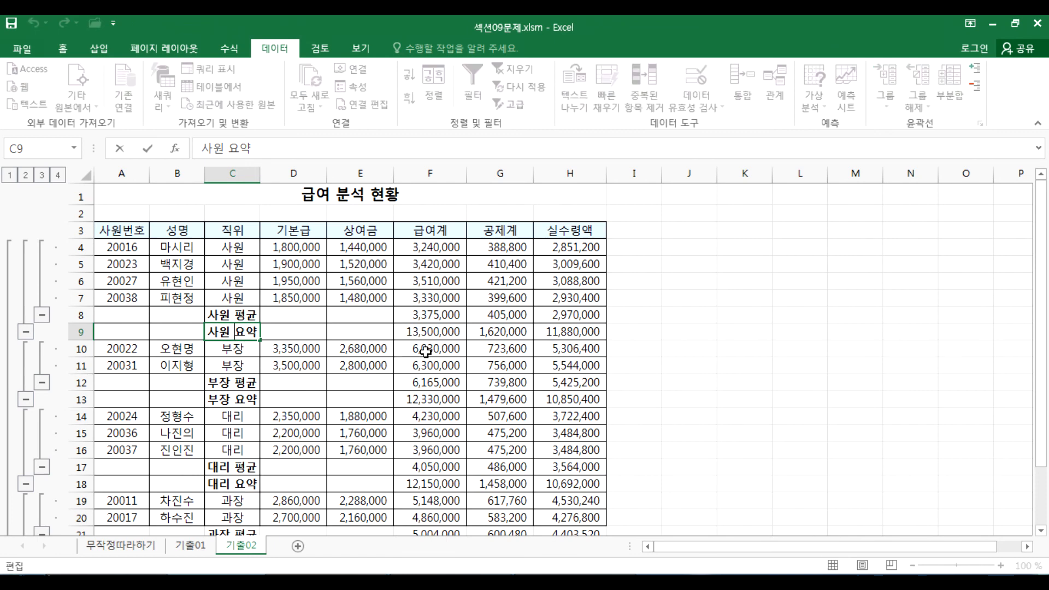
{"action": "type", "text": "gkqr"}
{"action": "key", "text": "BackSpace"}
{"action": "key", "text": "BackSpace"}
{"action": "key", "text": "BackSpace"}
{"action": "key", "text": "BackSpace"}
{"action": "key", "text": "Hangul"}
{"action": "type", "text": "합"}
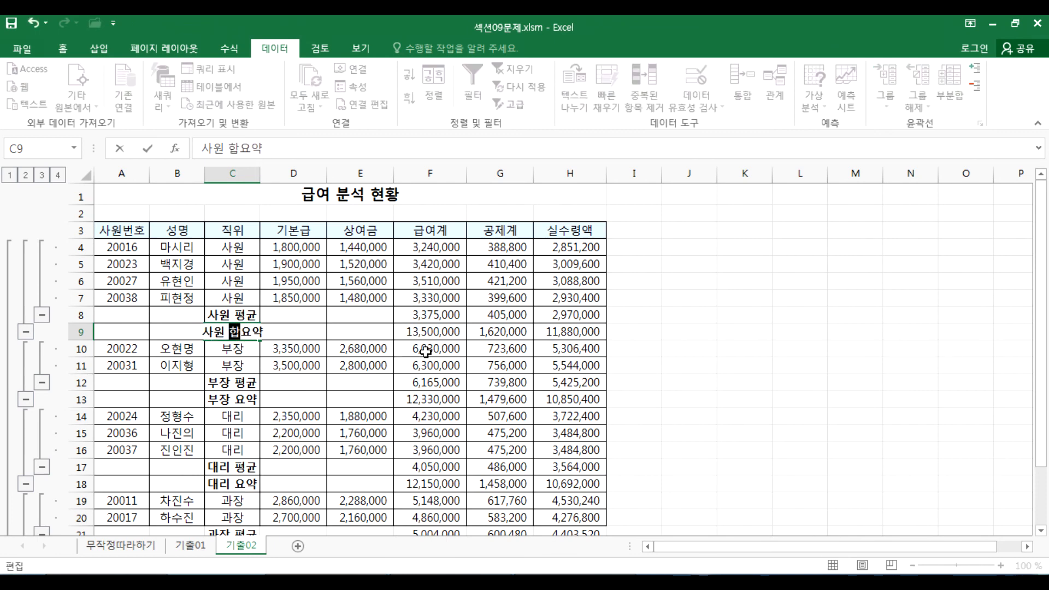
{"action": "type", "text": "계"}
{"action": "key", "text": "Delete"}
{"action": "key", "text": "Delete"}
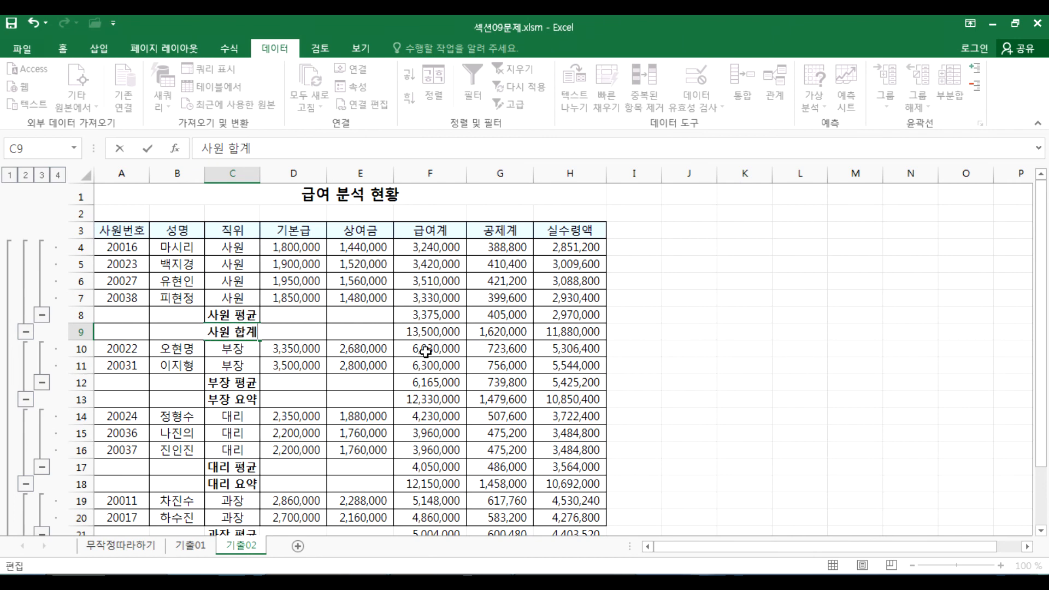
{"action": "key", "text": "Return"}
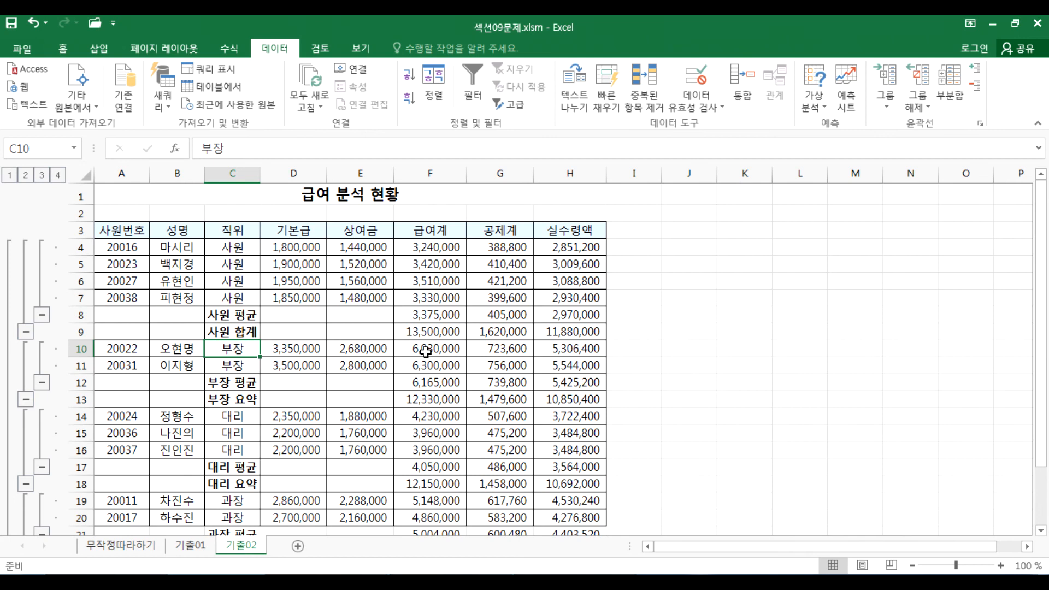
Undo the last label change in cell C9 and remove all subtotals from the 급여 분석 현황 table
{"action": "key", "text": "ctrl+z"}
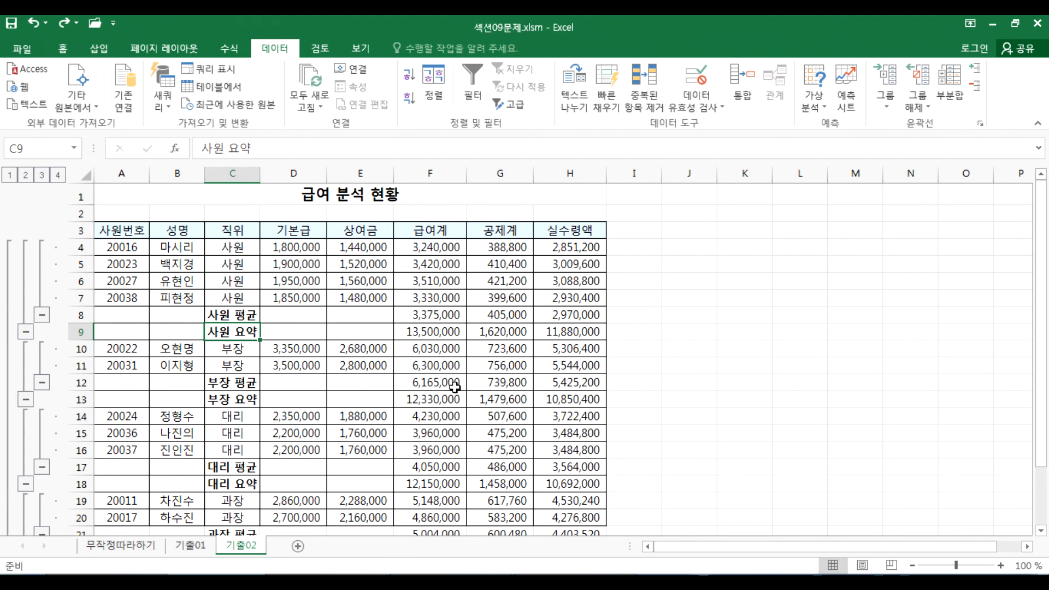
{"action": "left_click", "coordinate": [233, 262]}
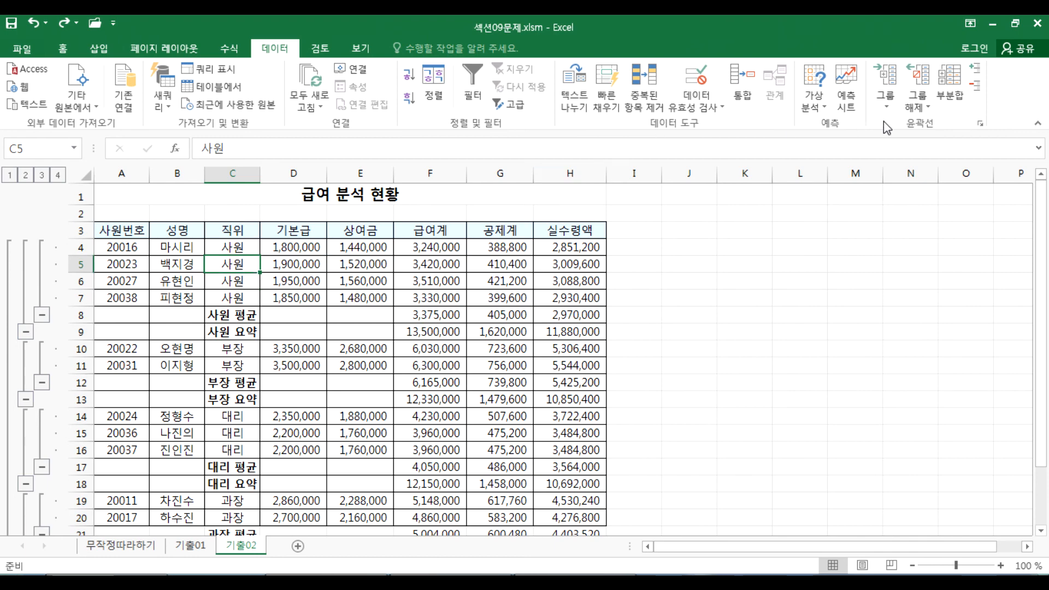
{"action": "left_click", "coordinate": [951, 87]}
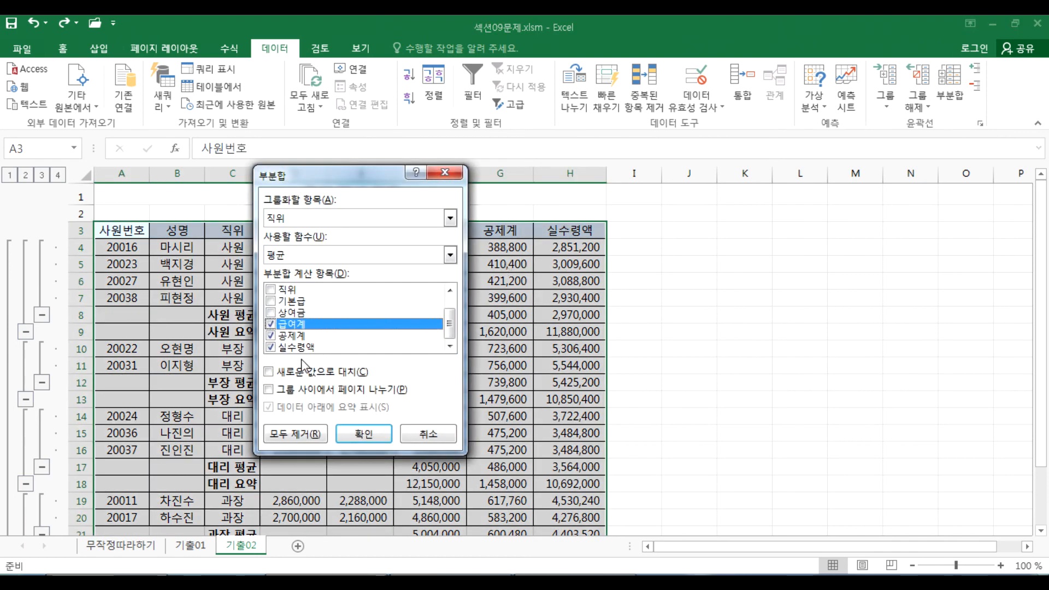
{"action": "left_click", "coordinate": [302, 376]}
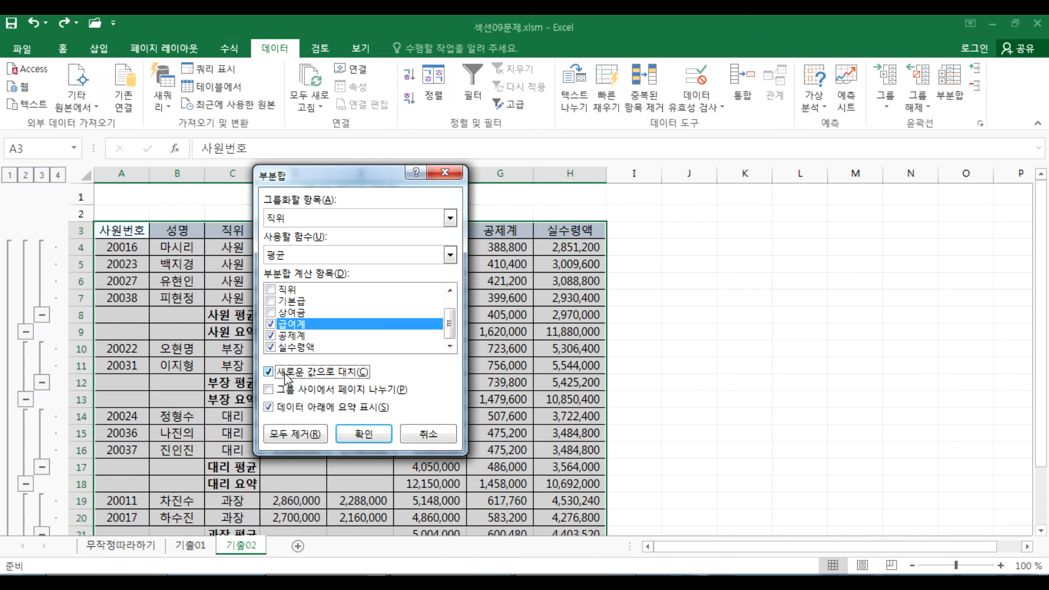
{"action": "left_click", "coordinate": [285, 375]}
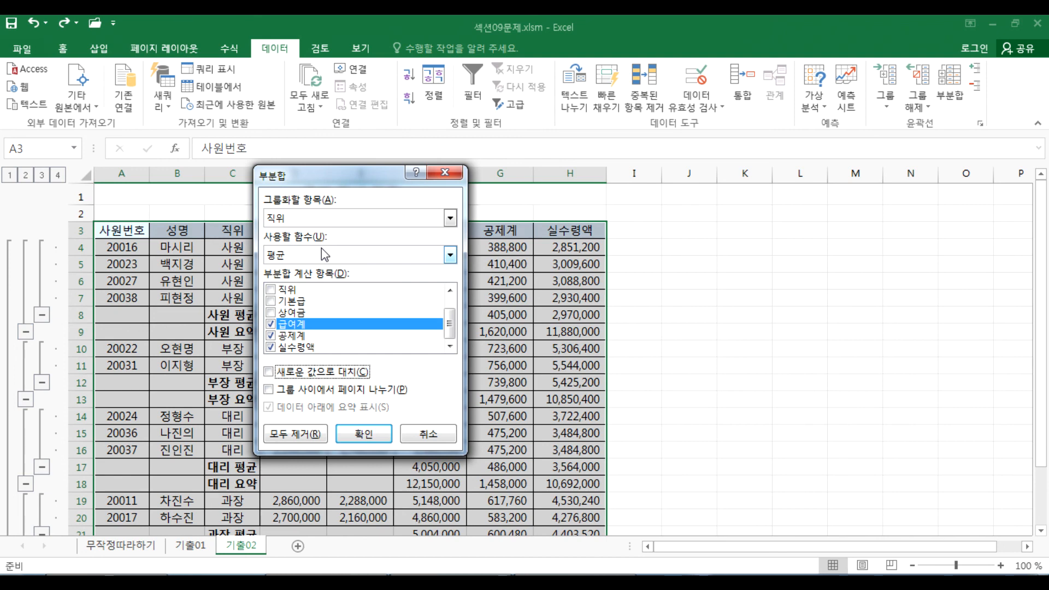
{"action": "left_click", "coordinate": [277, 376]}
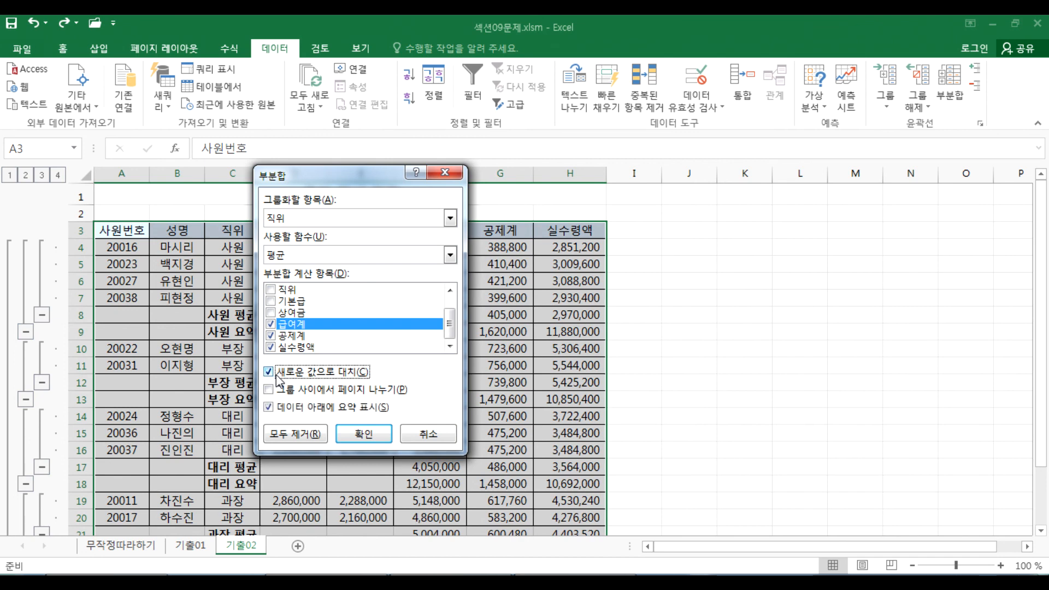
{"action": "left_click_drag", "start_coordinate": [343, 174], "coordinate": [395, 89]}
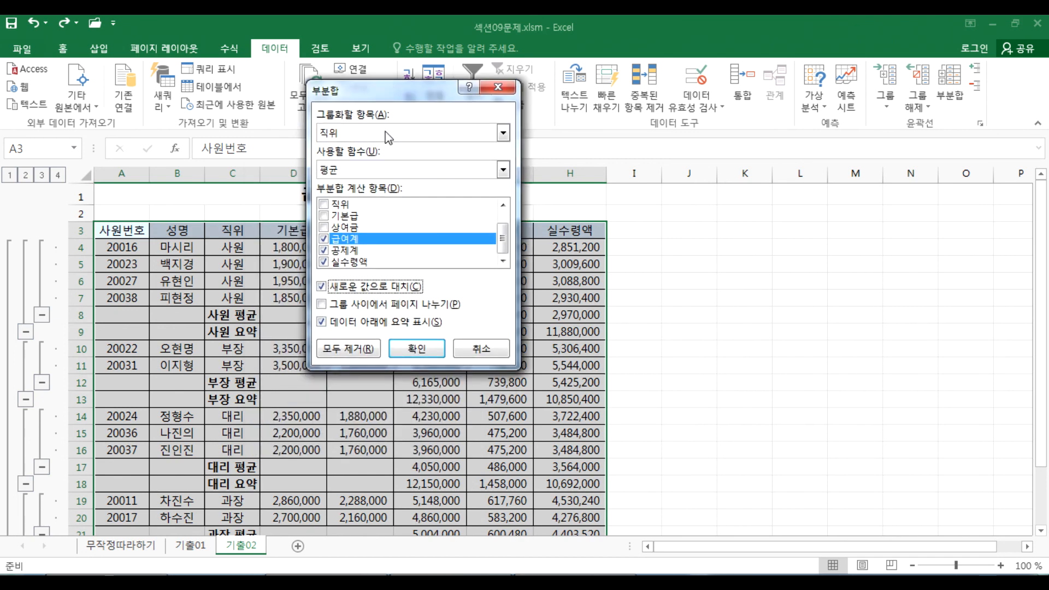
{"action": "left_click", "coordinate": [343, 355]}
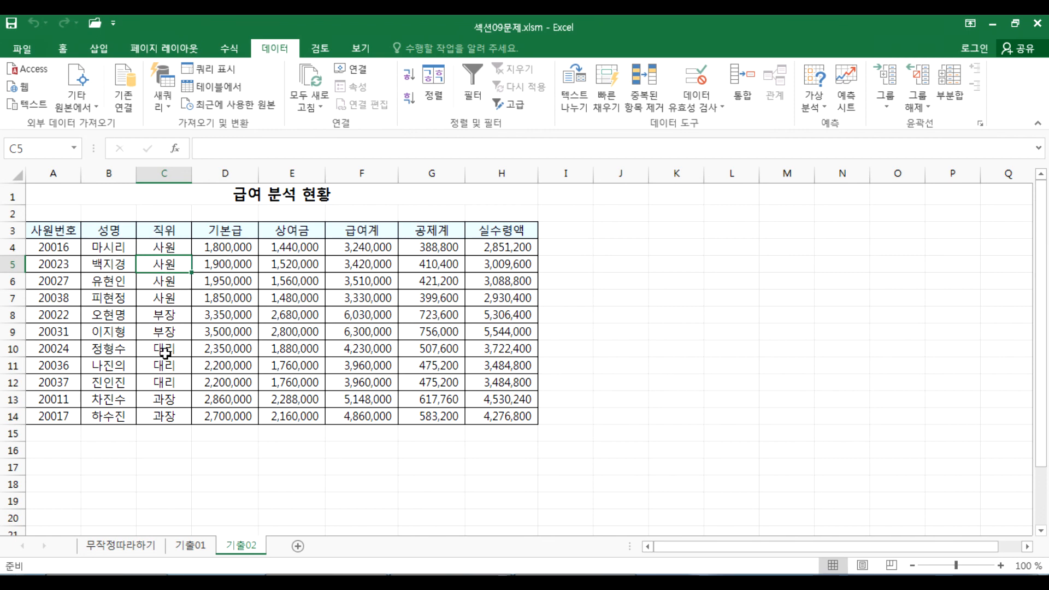
Try a 합계 subtotal grouped by 사원번호 for 급여계, 공제계 and 실수령액, and remove all subtotals again
{"action": "left_click", "coordinate": [949, 88]}
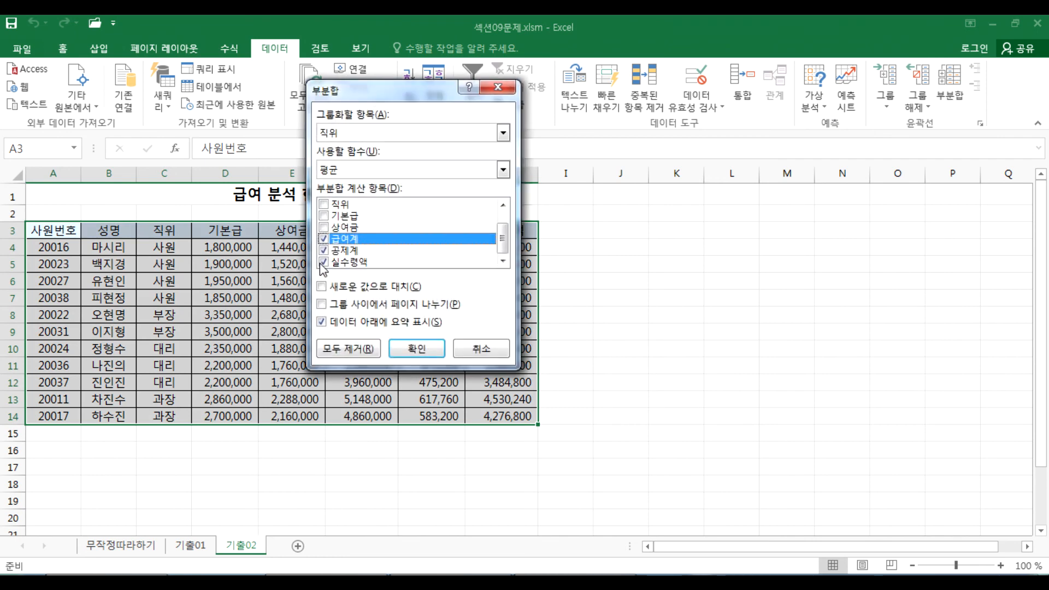
{"action": "left_click", "coordinate": [345, 173]}
{"action": "left_click", "coordinate": [343, 185]}
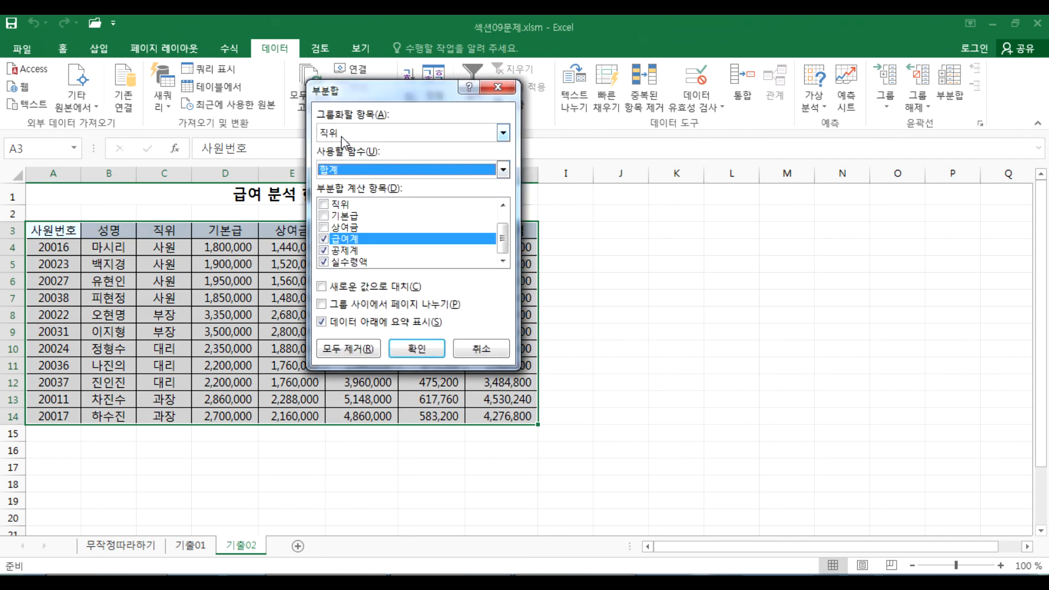
{"action": "left_click", "coordinate": [341, 137]}
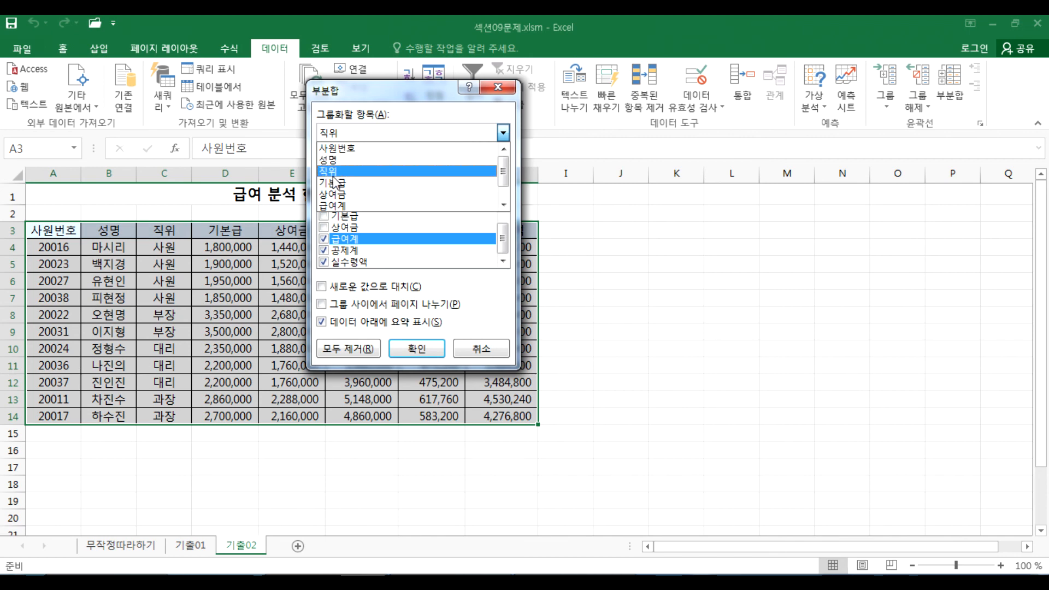
{"action": "left_click", "coordinate": [334, 148]}
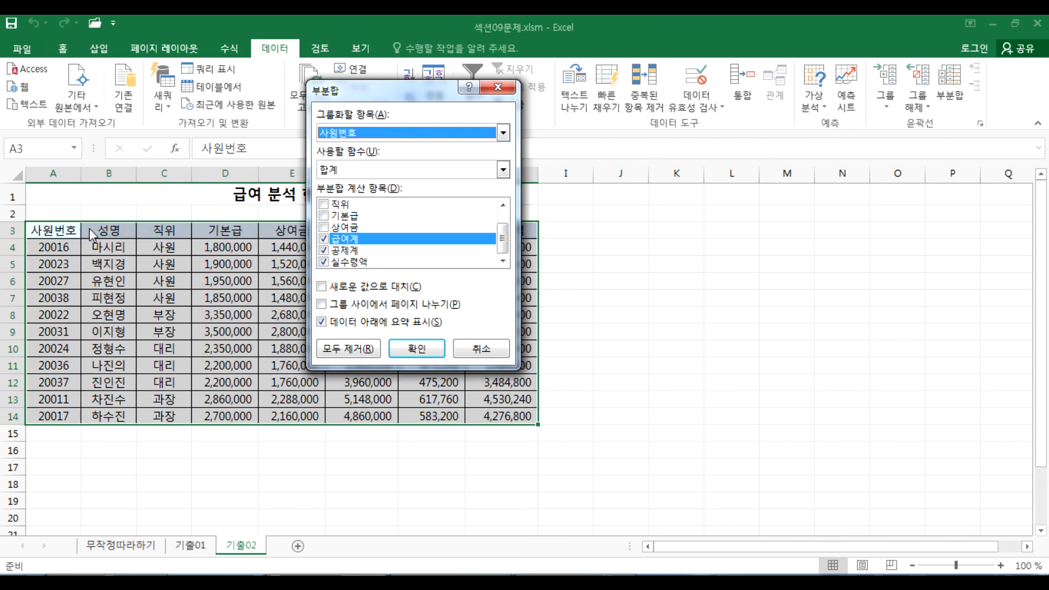
{"action": "left_click", "coordinate": [416, 348]}
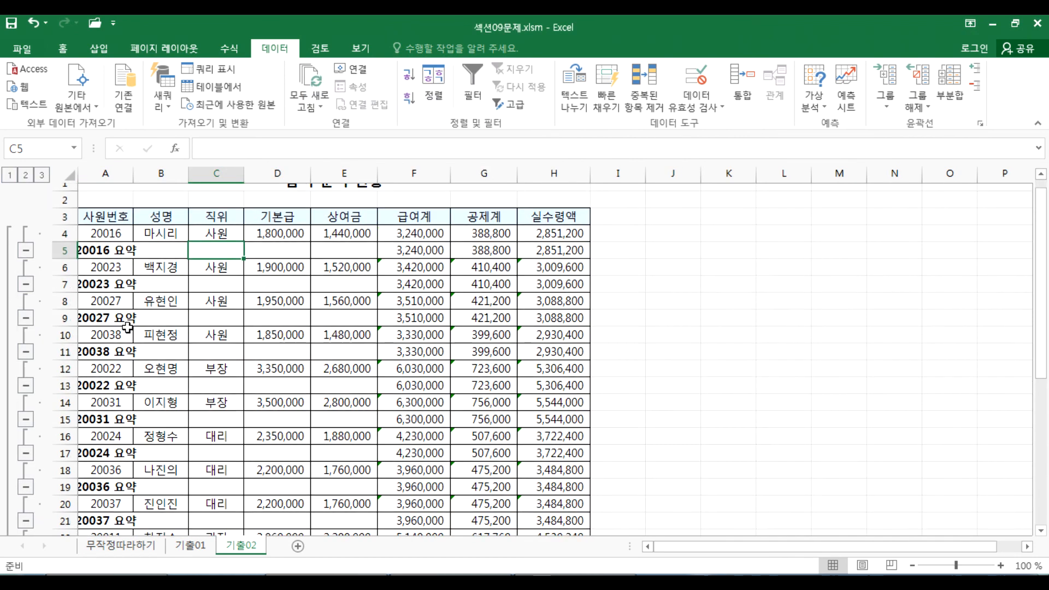
{"action": "scroll", "coordinate": [160, 340], "scroll_direction": "down", "scroll_amount": 2}
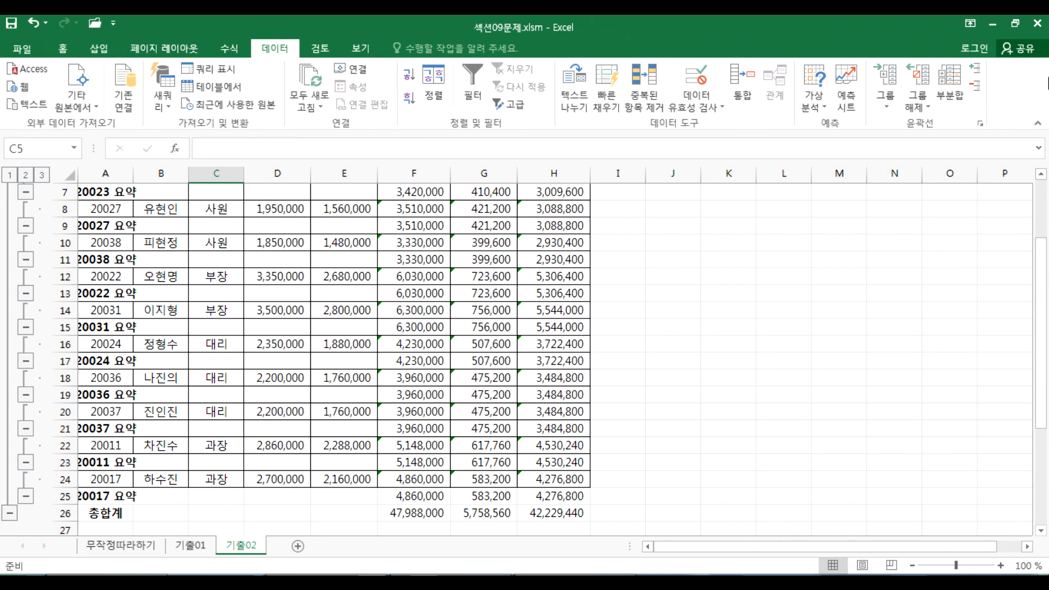
{"action": "left_click", "coordinate": [960, 101]}
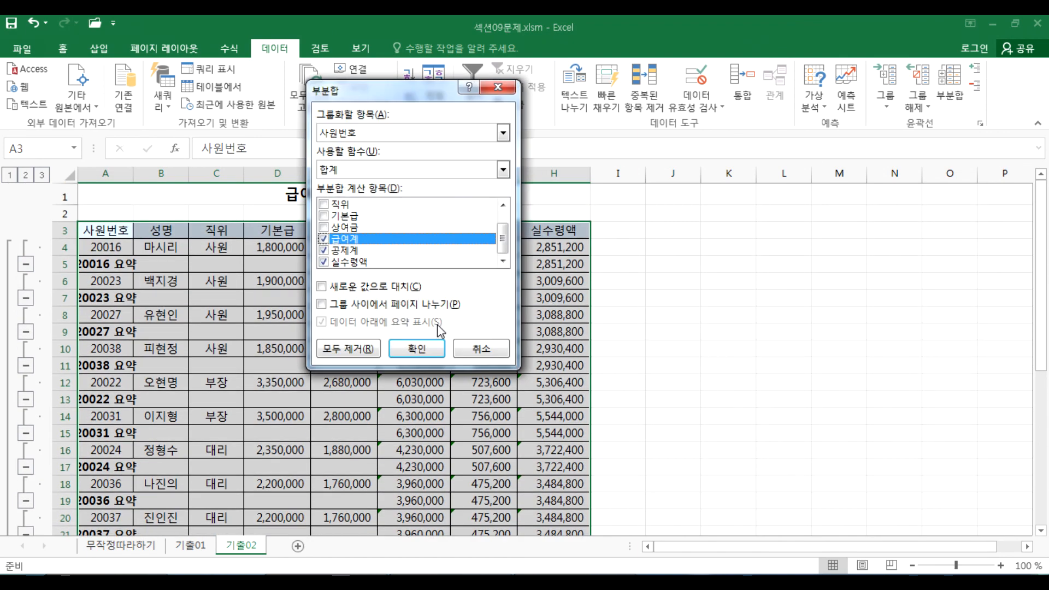
{"action": "left_click", "coordinate": [357, 358]}
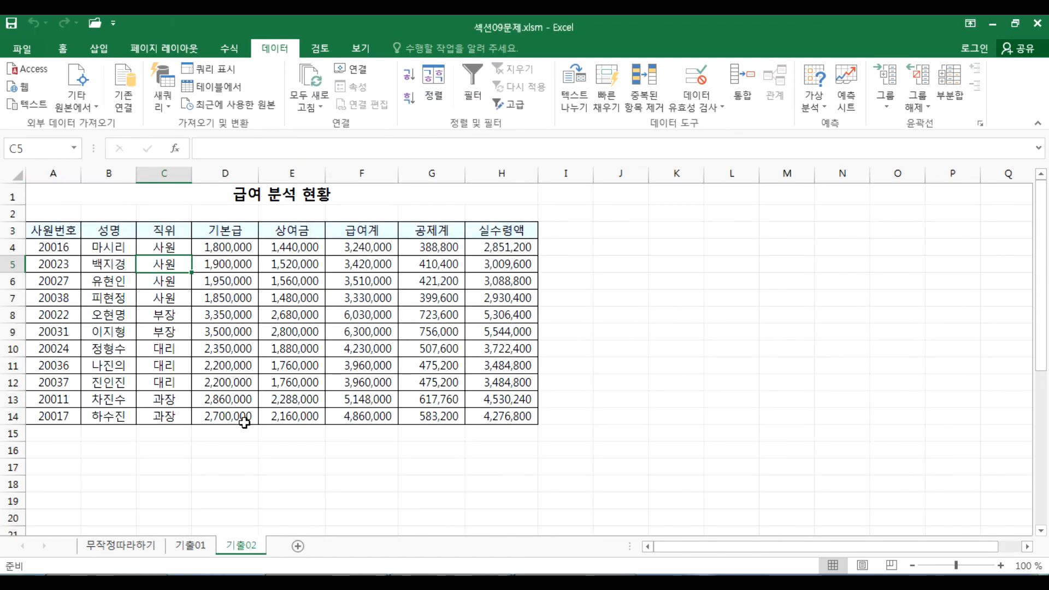
Add a 합계 subtotal grouped by 직위 for 급여계, 공제계 and 실수령액
{"action": "left_click", "coordinate": [951, 90]}
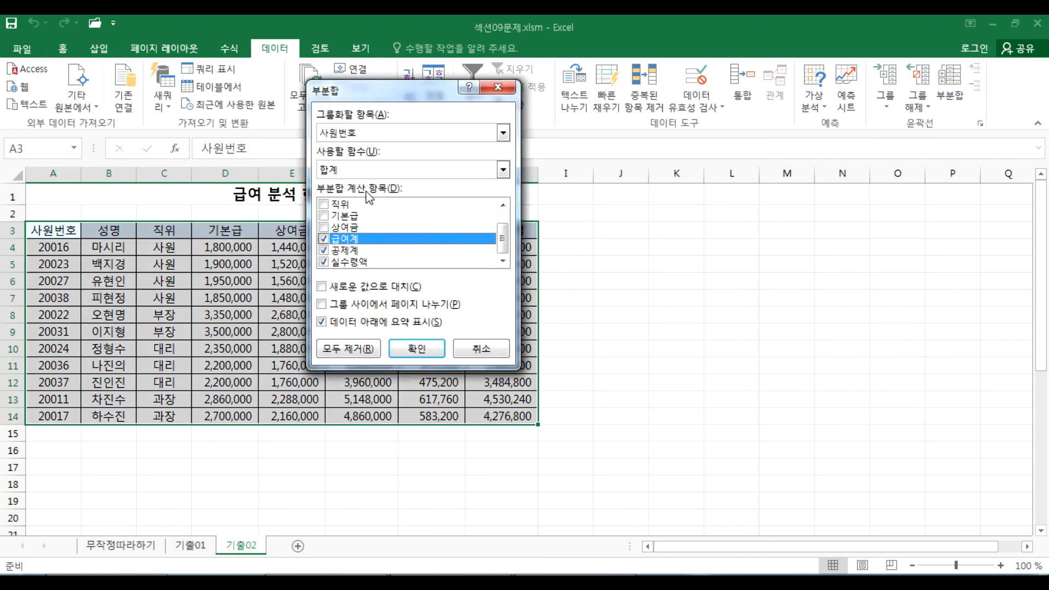
{"action": "left_click", "coordinate": [365, 134]}
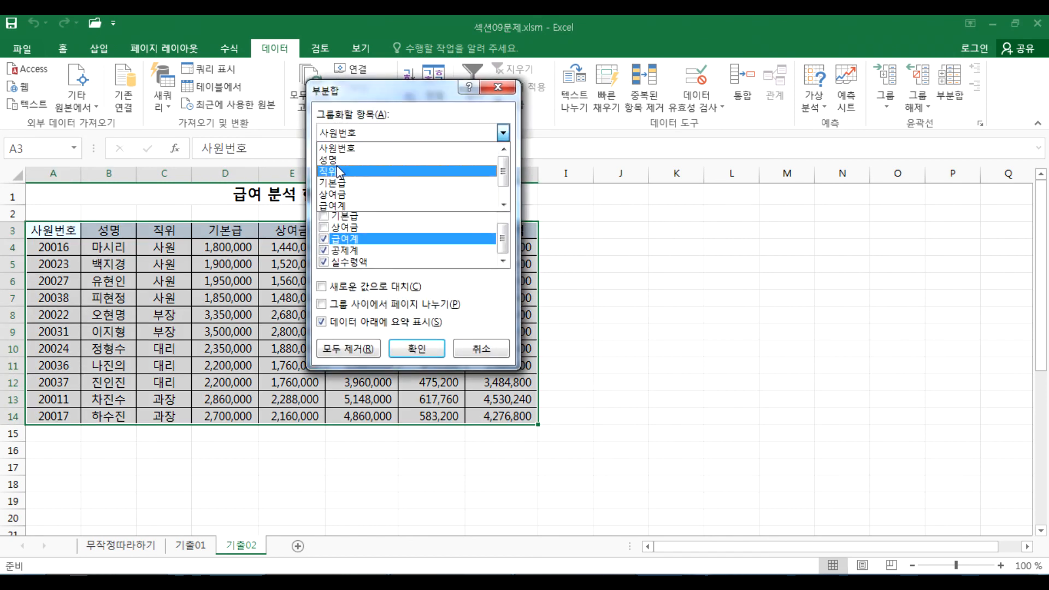
{"action": "left_click", "coordinate": [338, 171]}
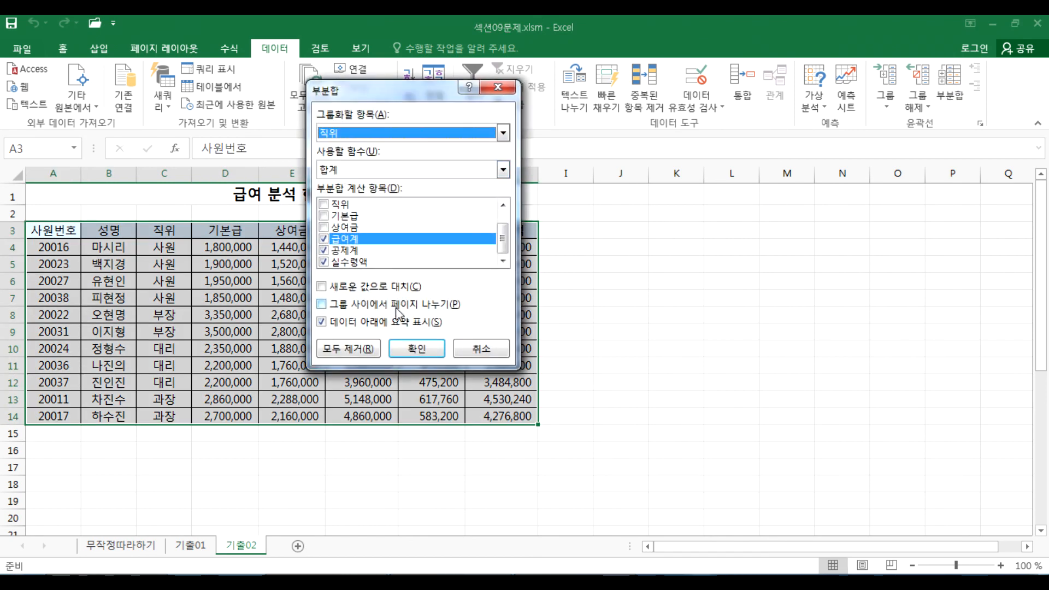
{"action": "left_click", "coordinate": [416, 349]}
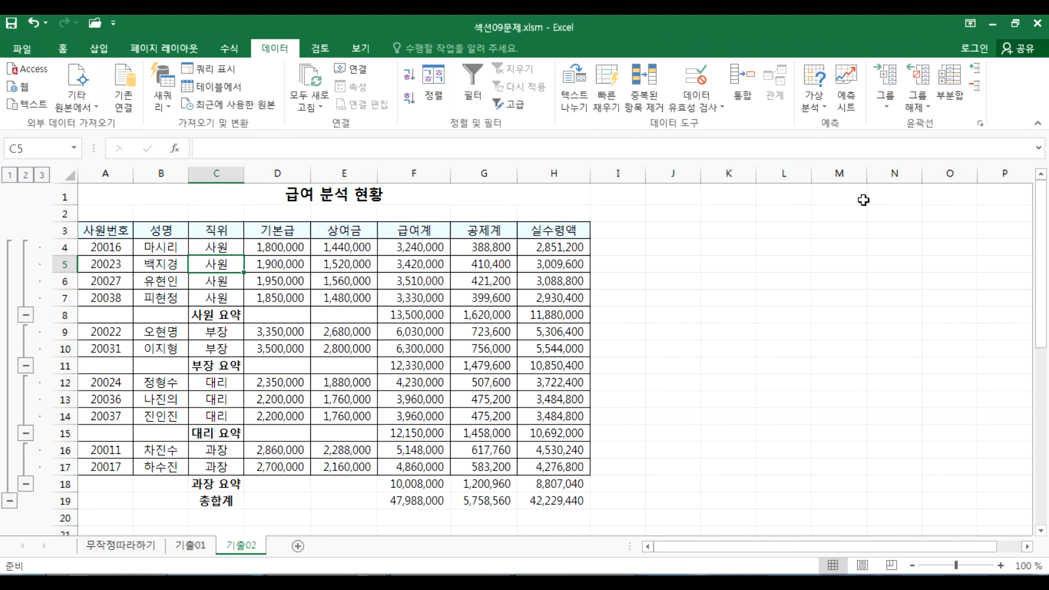
Nest a 평균 subtotal by 직위 for 급여계, 공제계 and 실수령액 without replacing the 합계 subtotal, and look over the table
{"action": "left_click", "coordinate": [953, 96]}
{"action": "left_click", "coordinate": [356, 170]}
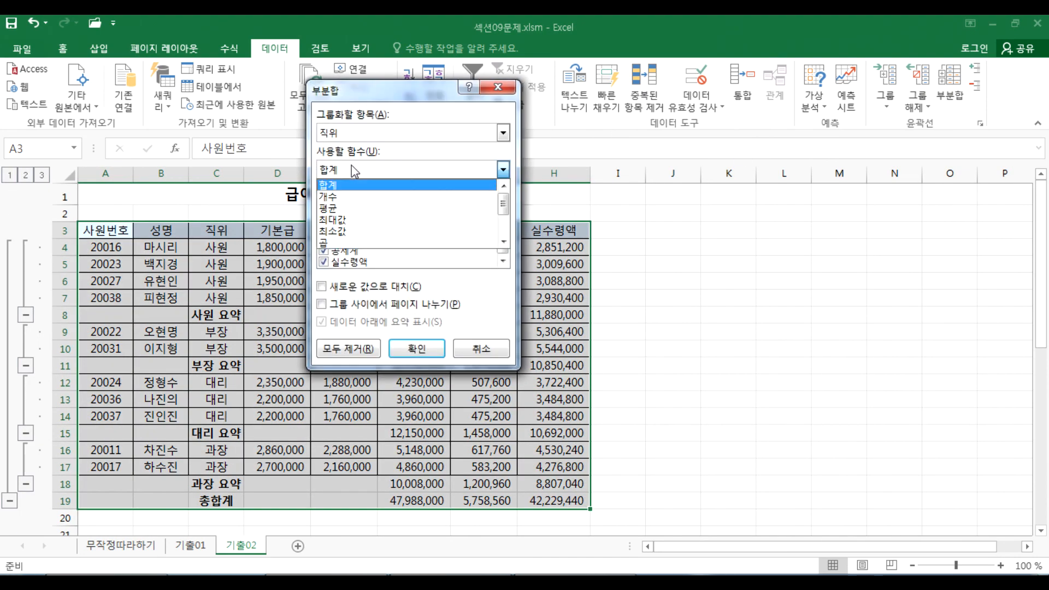
{"action": "left_click", "coordinate": [336, 219]}
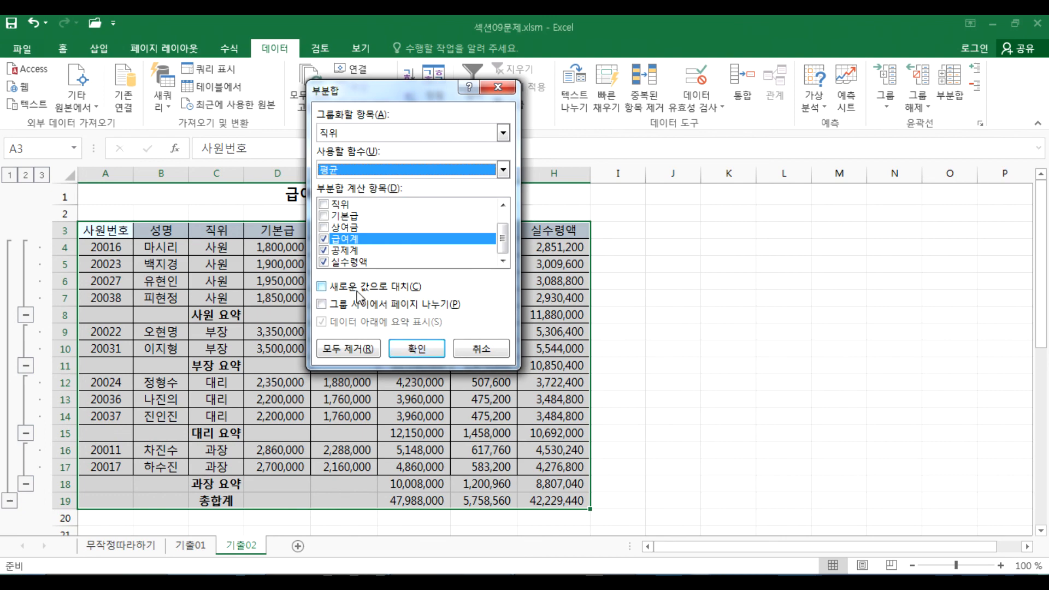
{"action": "left_click", "coordinate": [416, 348]}
{"action": "left_click", "coordinate": [268, 349]}
{"action": "scroll", "coordinate": [263, 345], "scroll_direction": "down", "scroll_amount": 5}
{"action": "scroll", "coordinate": [263, 346], "scroll_direction": "up", "scroll_amount": 5}
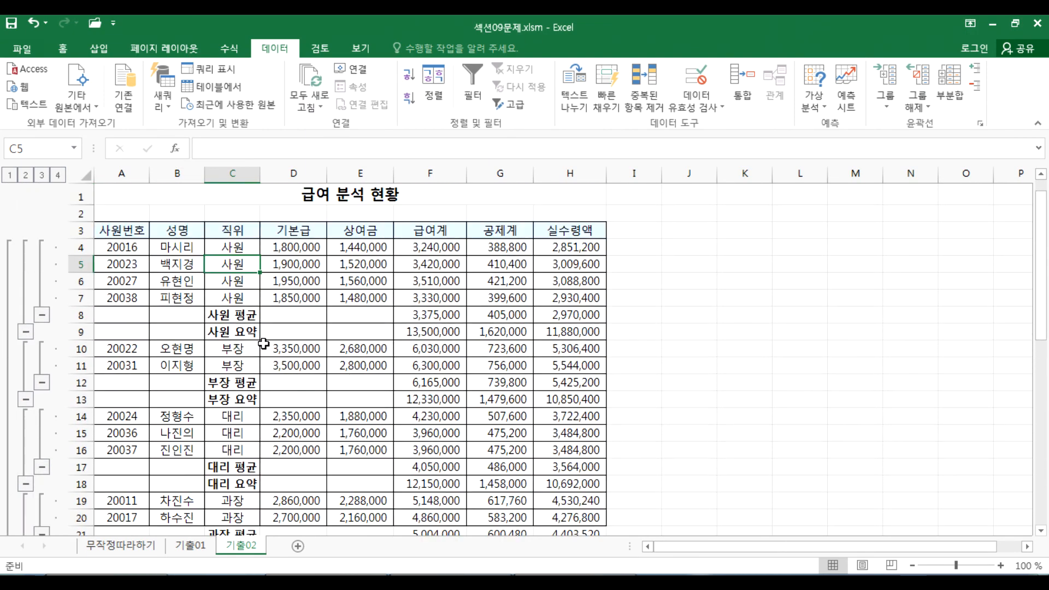
{"action": "left_click", "coordinate": [220, 196]}
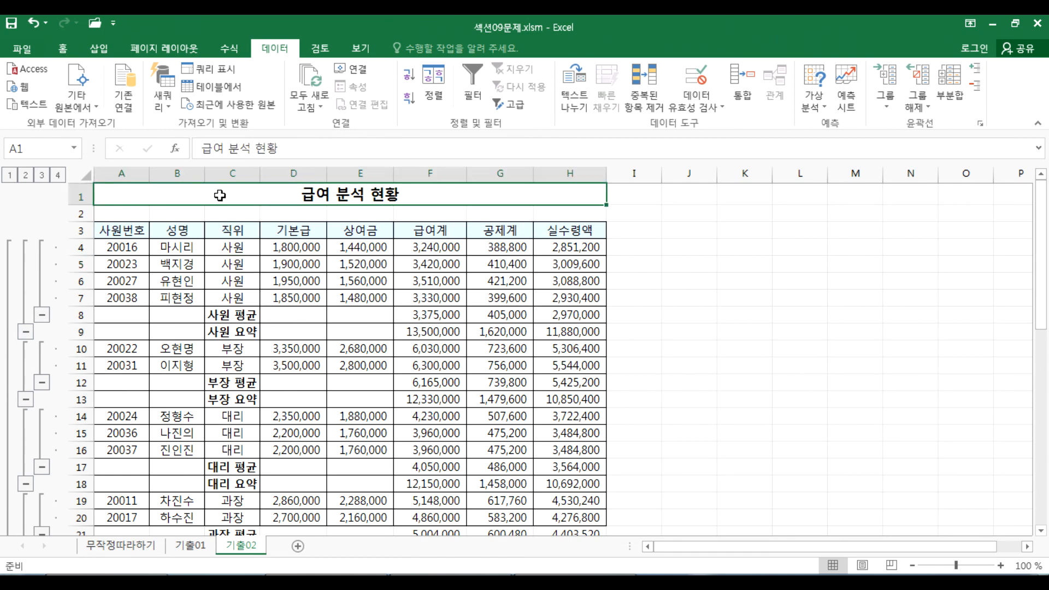